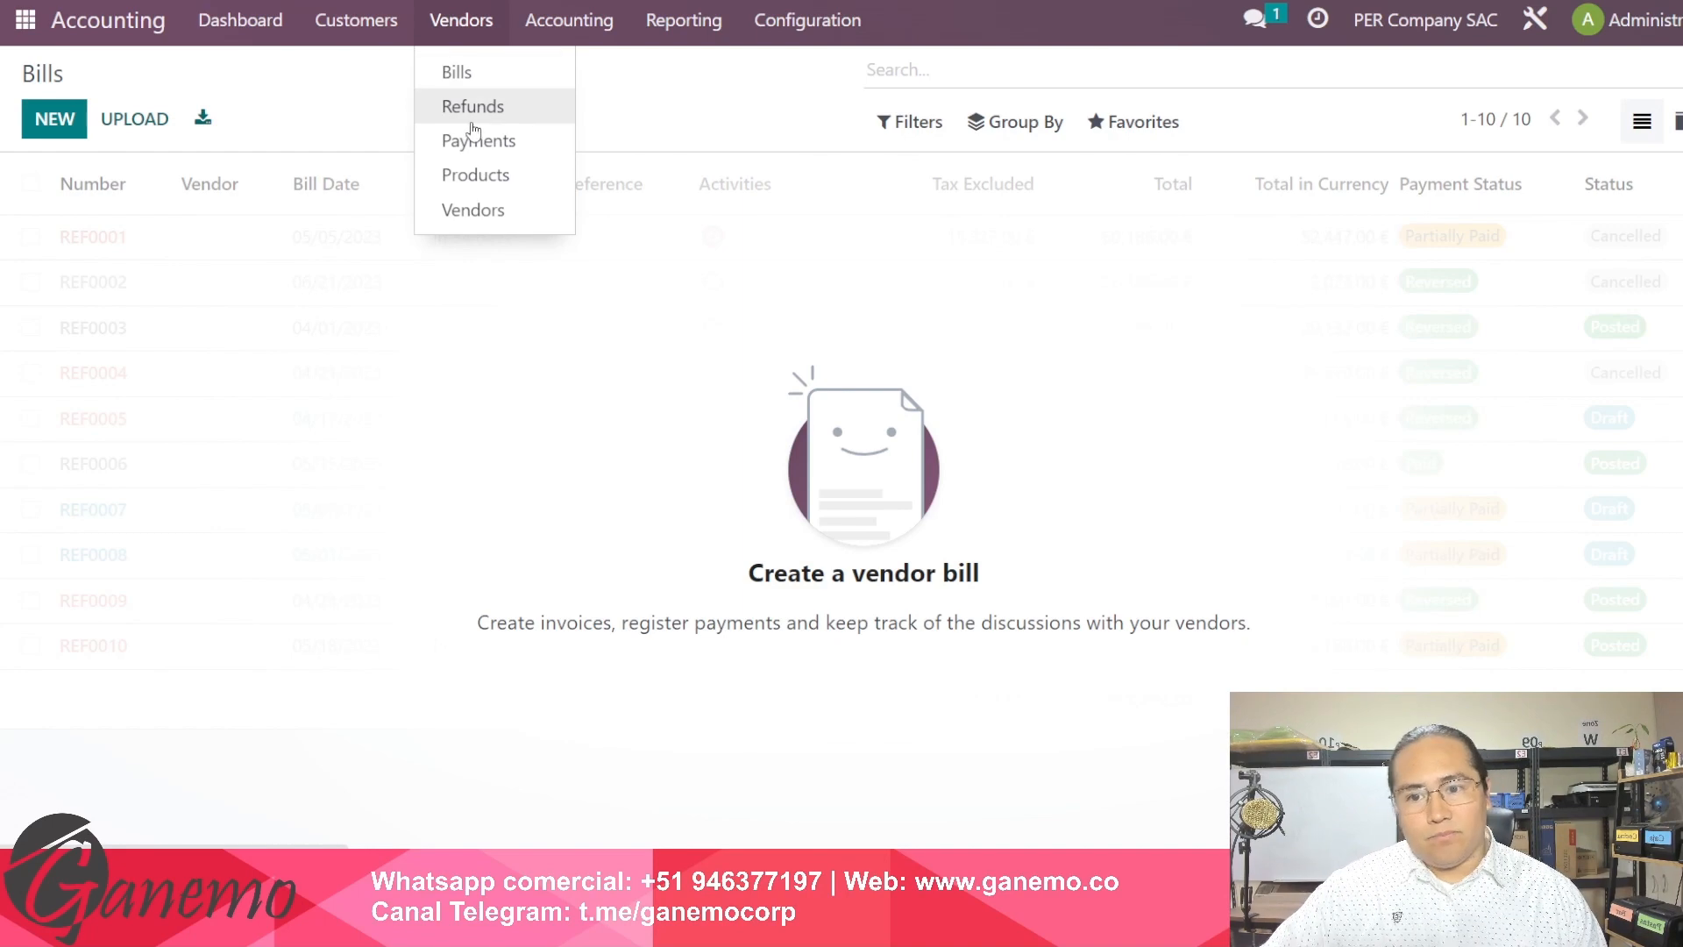
left_click(284, 88)
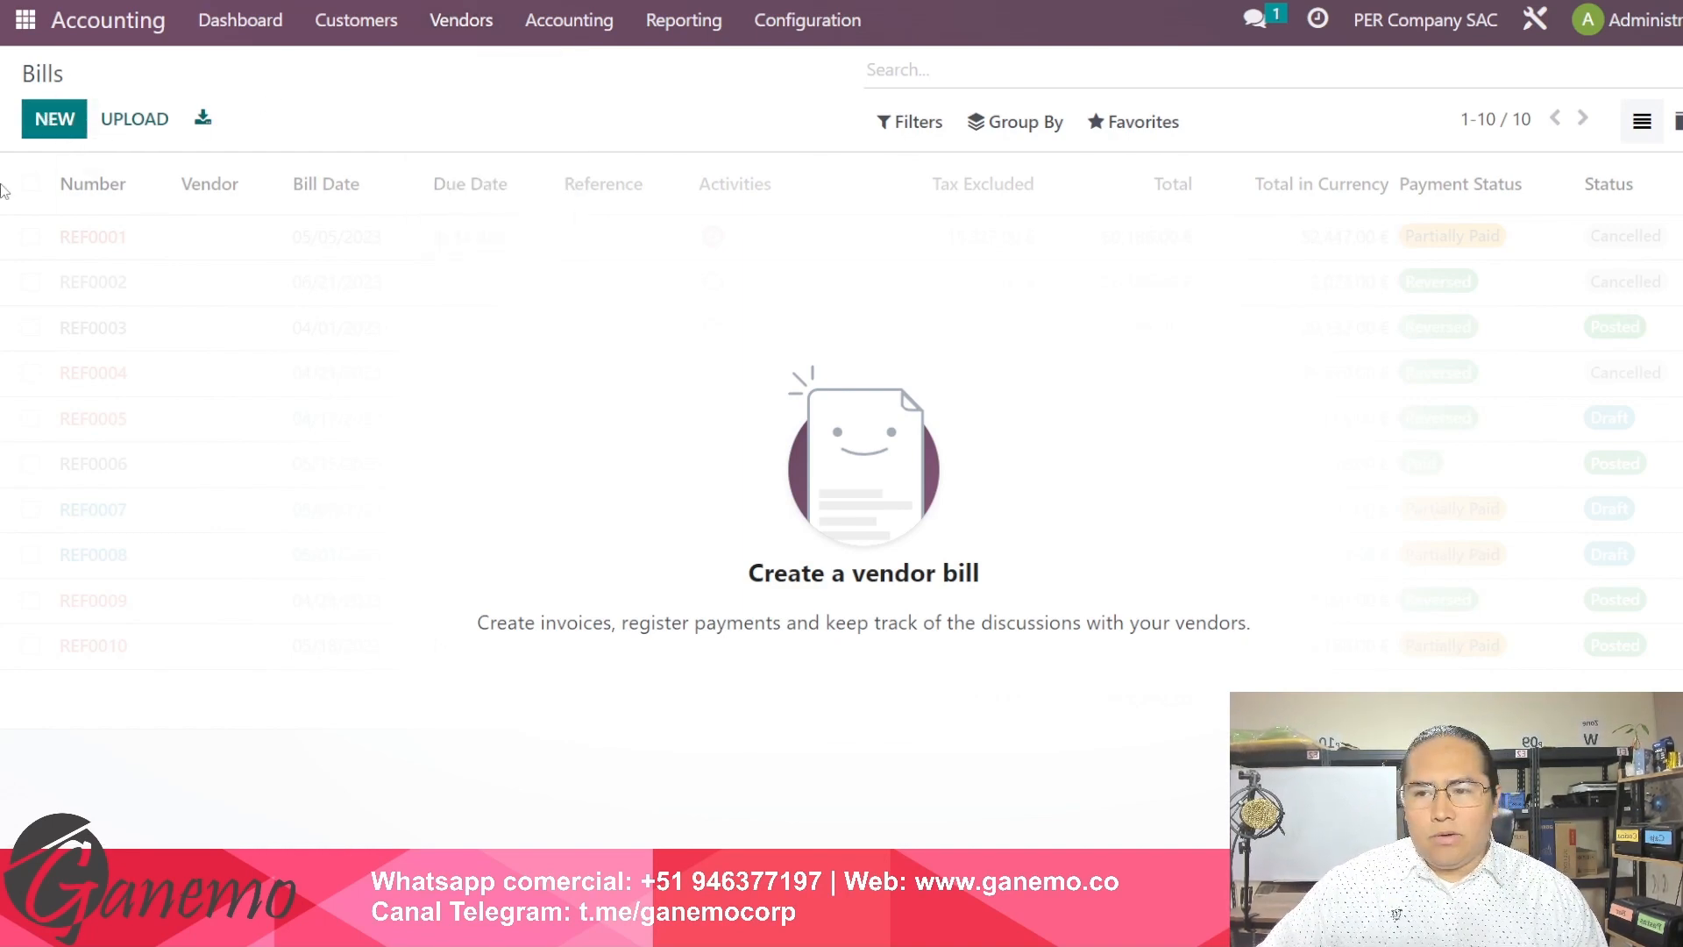
left_click(33, 123)
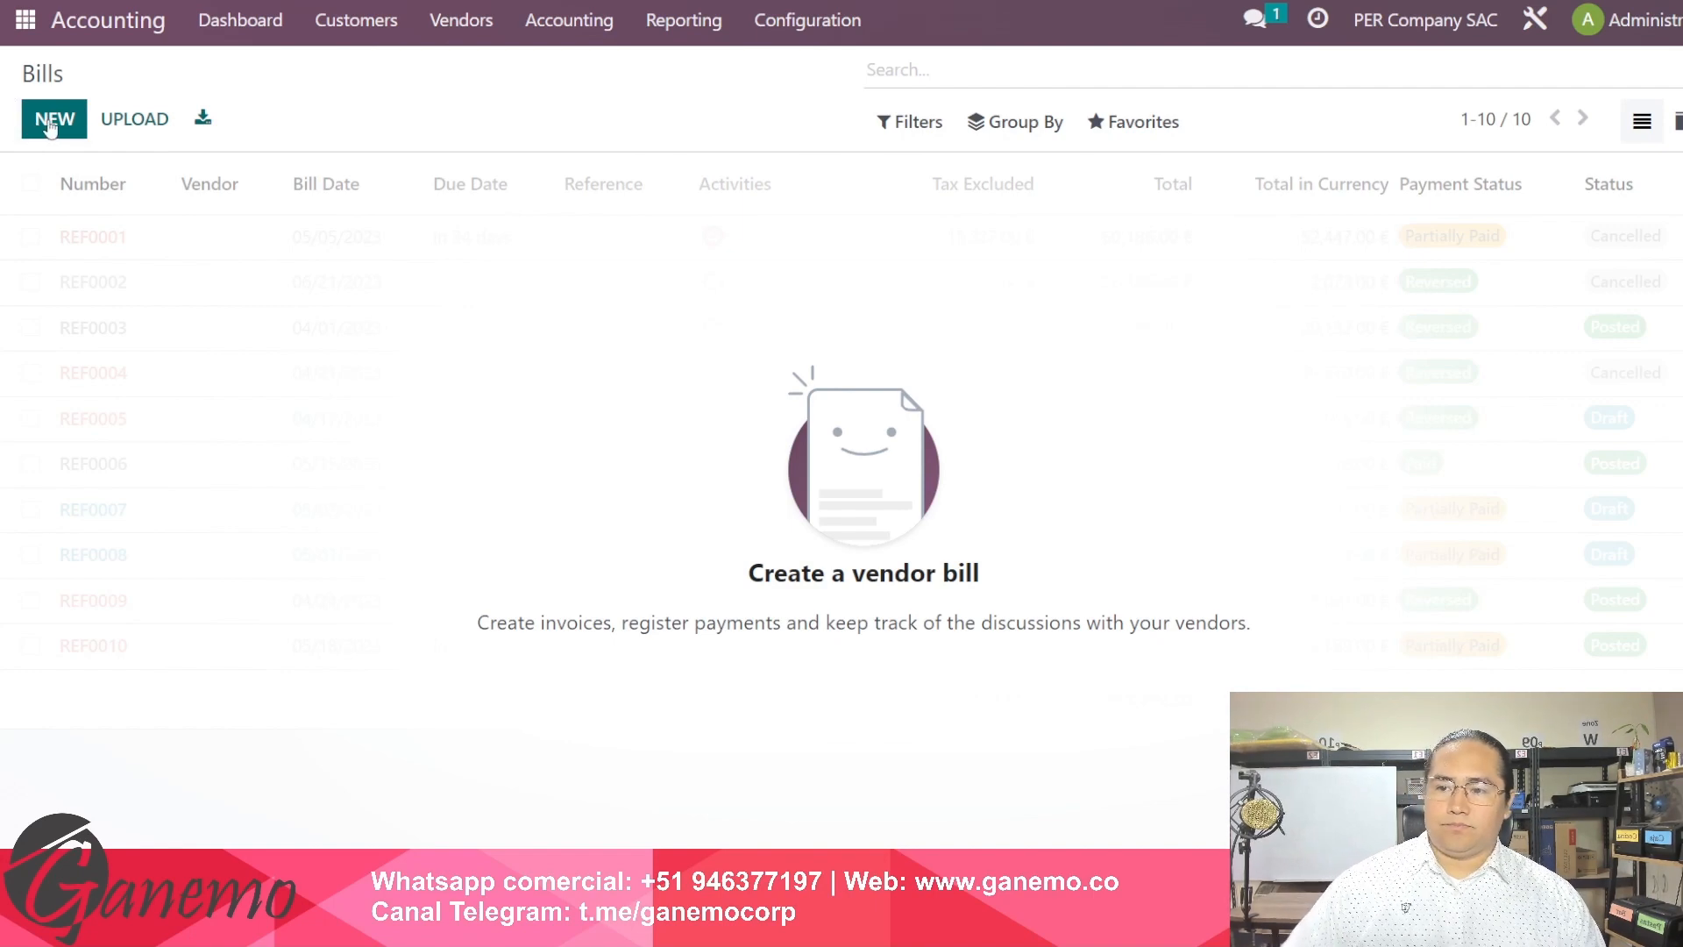
key("alt")
key("alt")
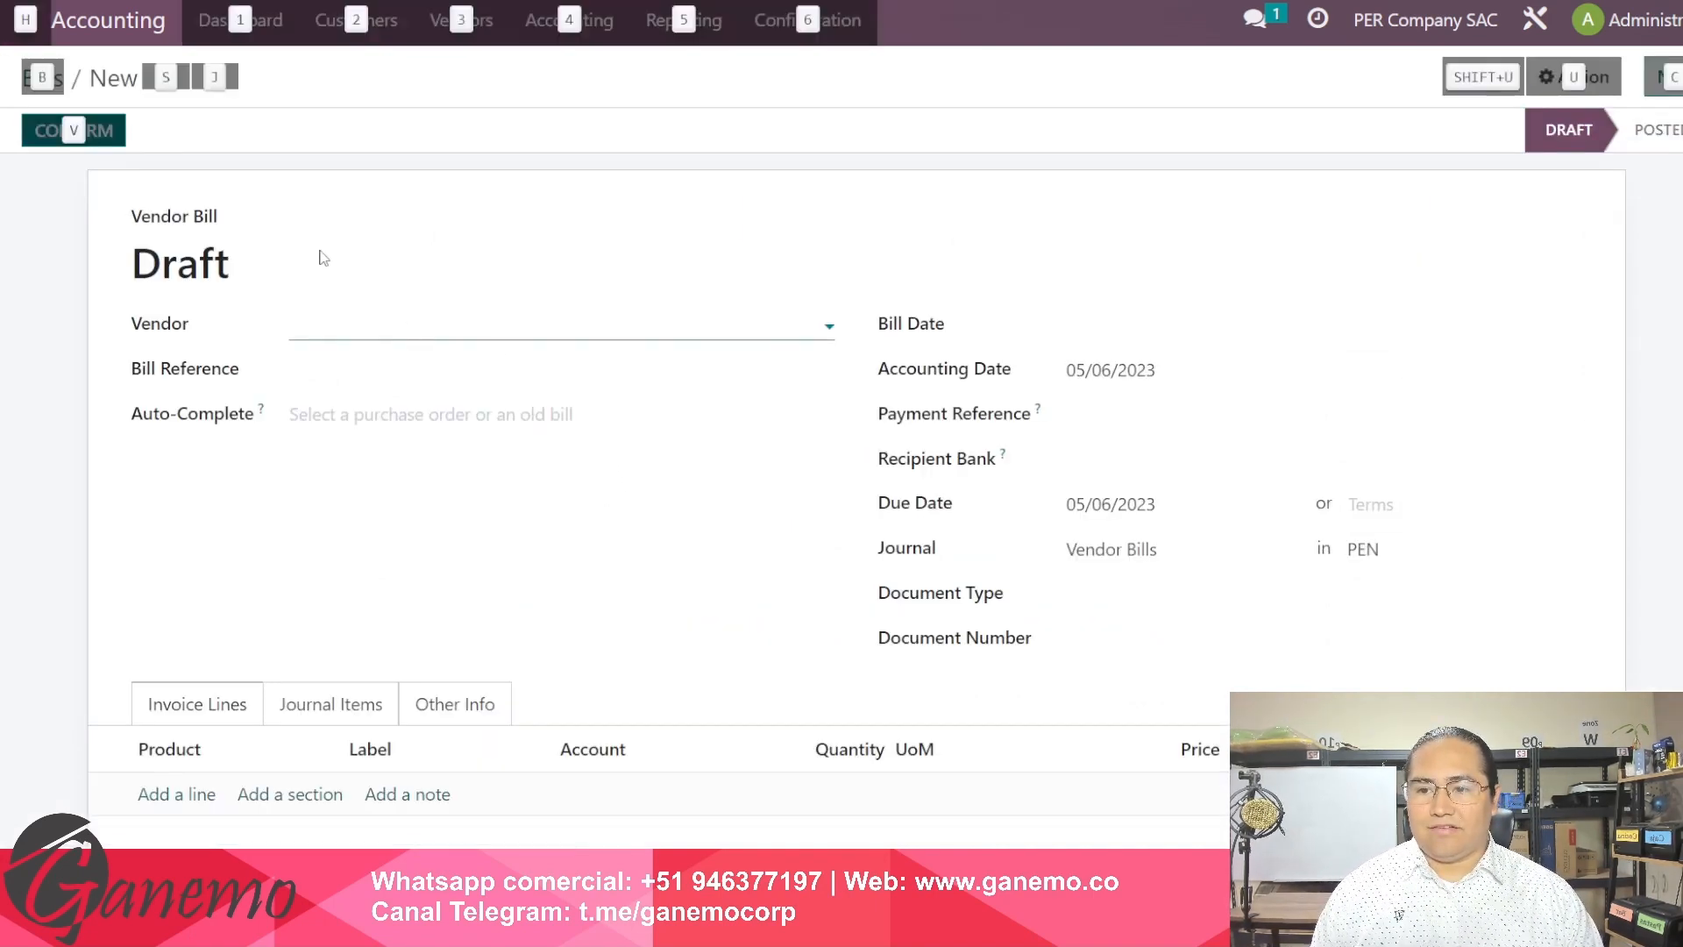
left_click(217, 83)
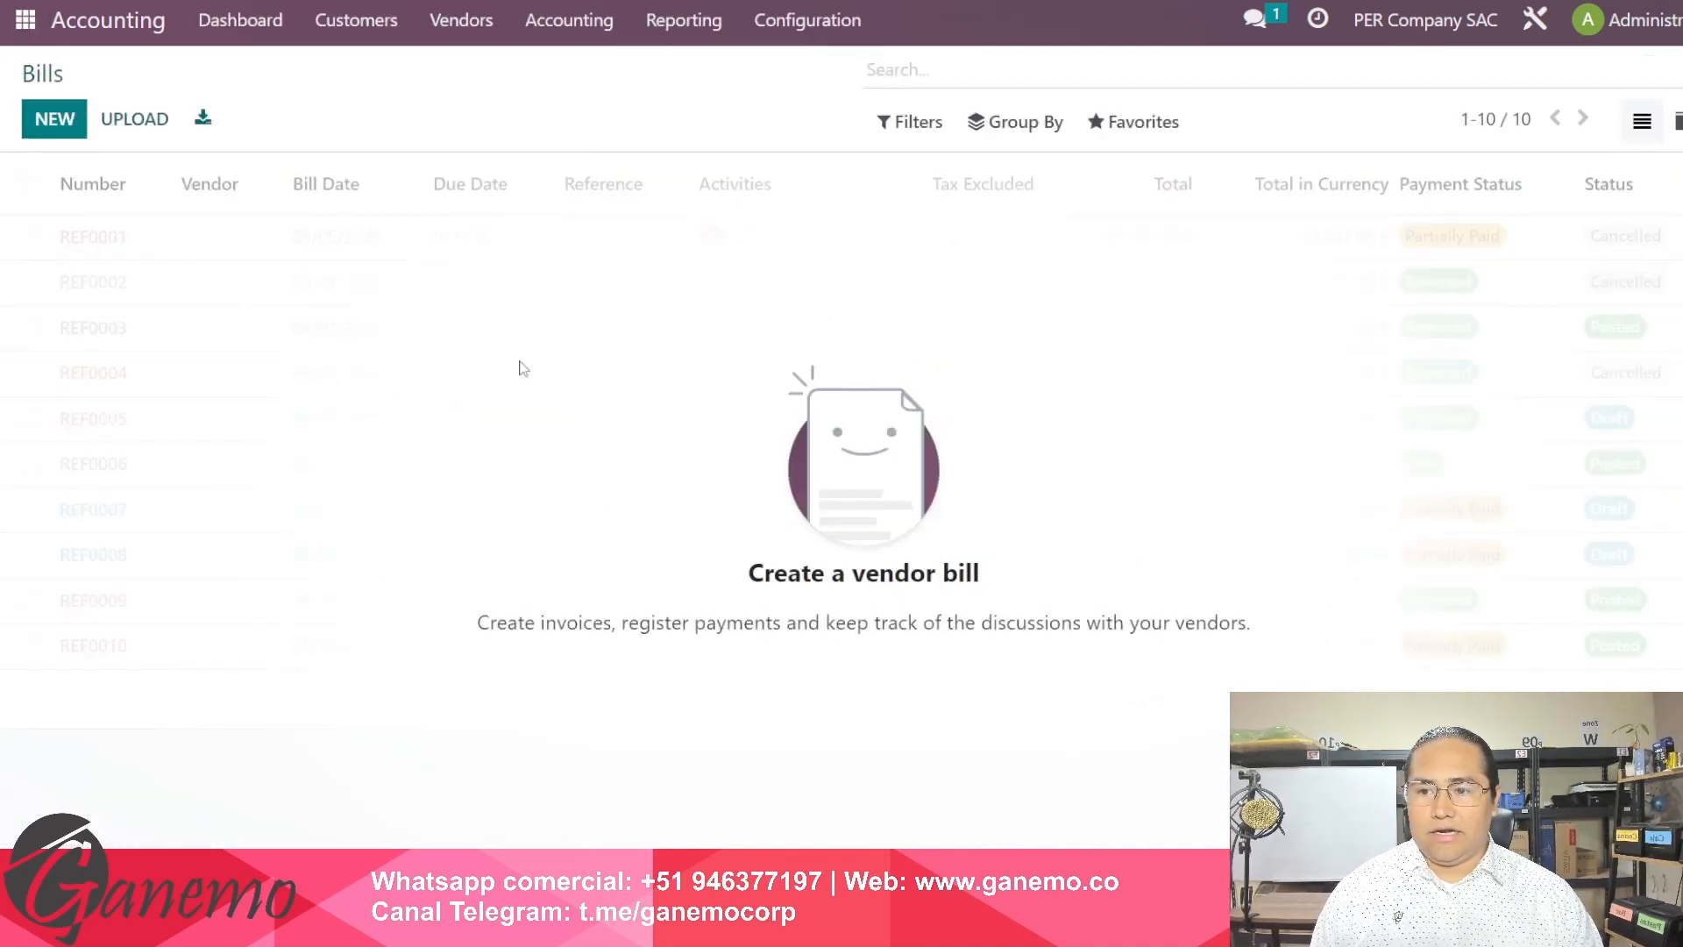
Step: Create a new vendor bill and select Ferretería Universal LLC as the vendor
key("alt")
key("alt+c")
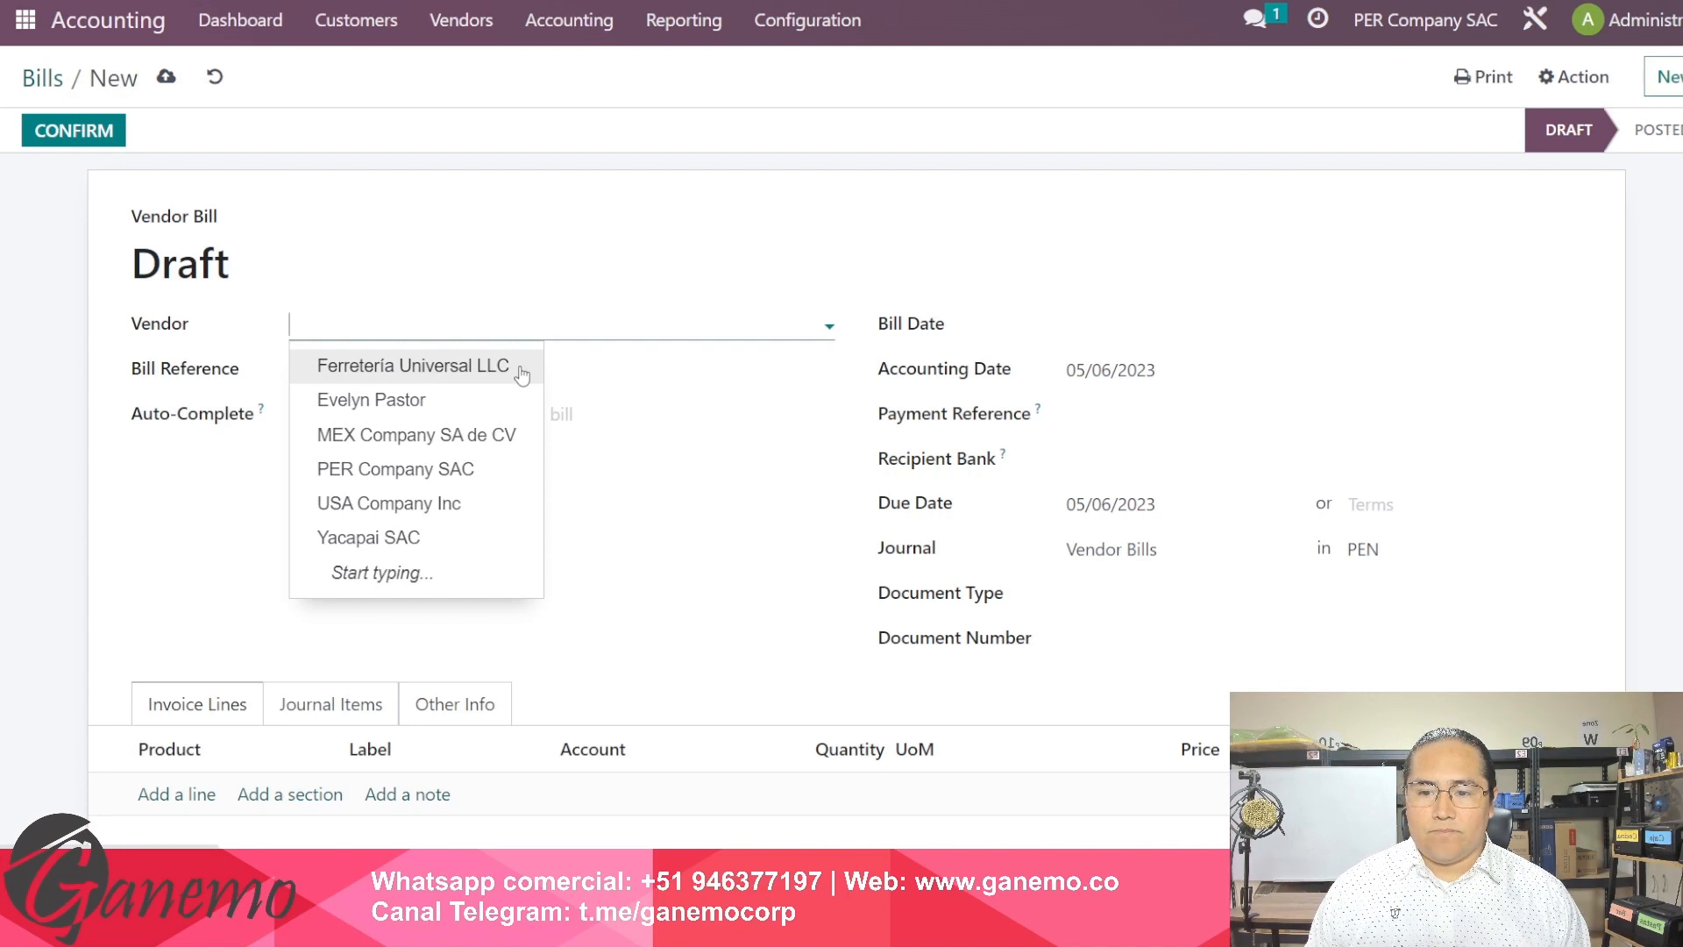
key("Down")
key("Down")
key("Down")
key("Down")
key("Up")
key("Up")
key("Up")
key("Up")
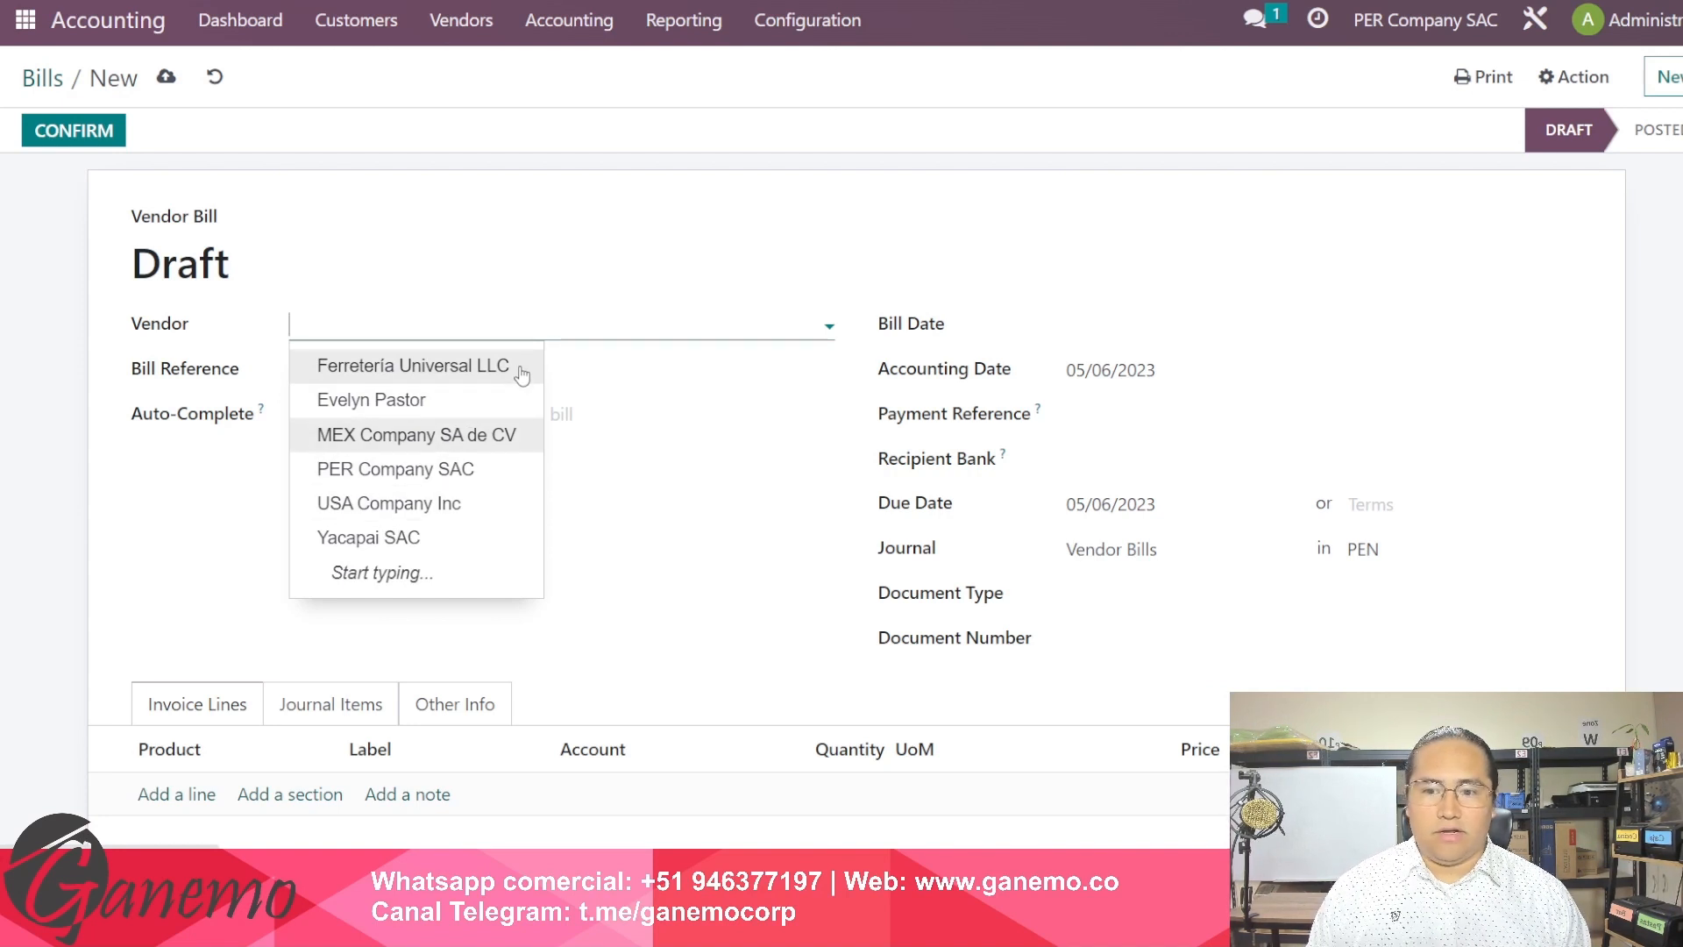
key("Escape")
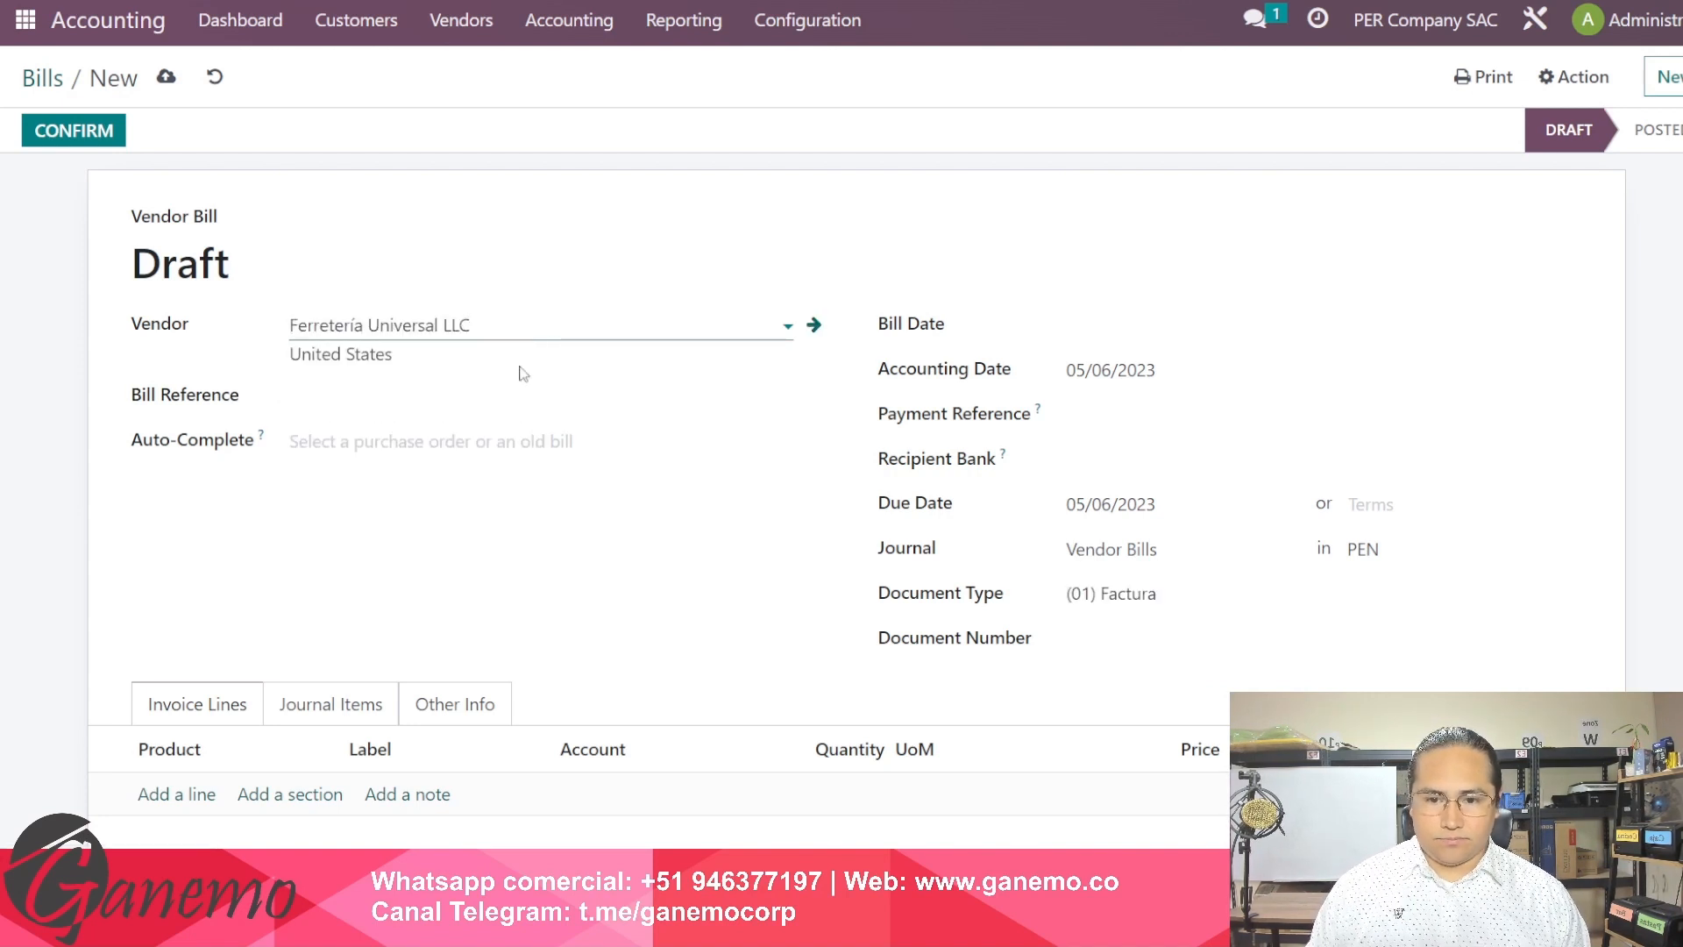
key("Tab")
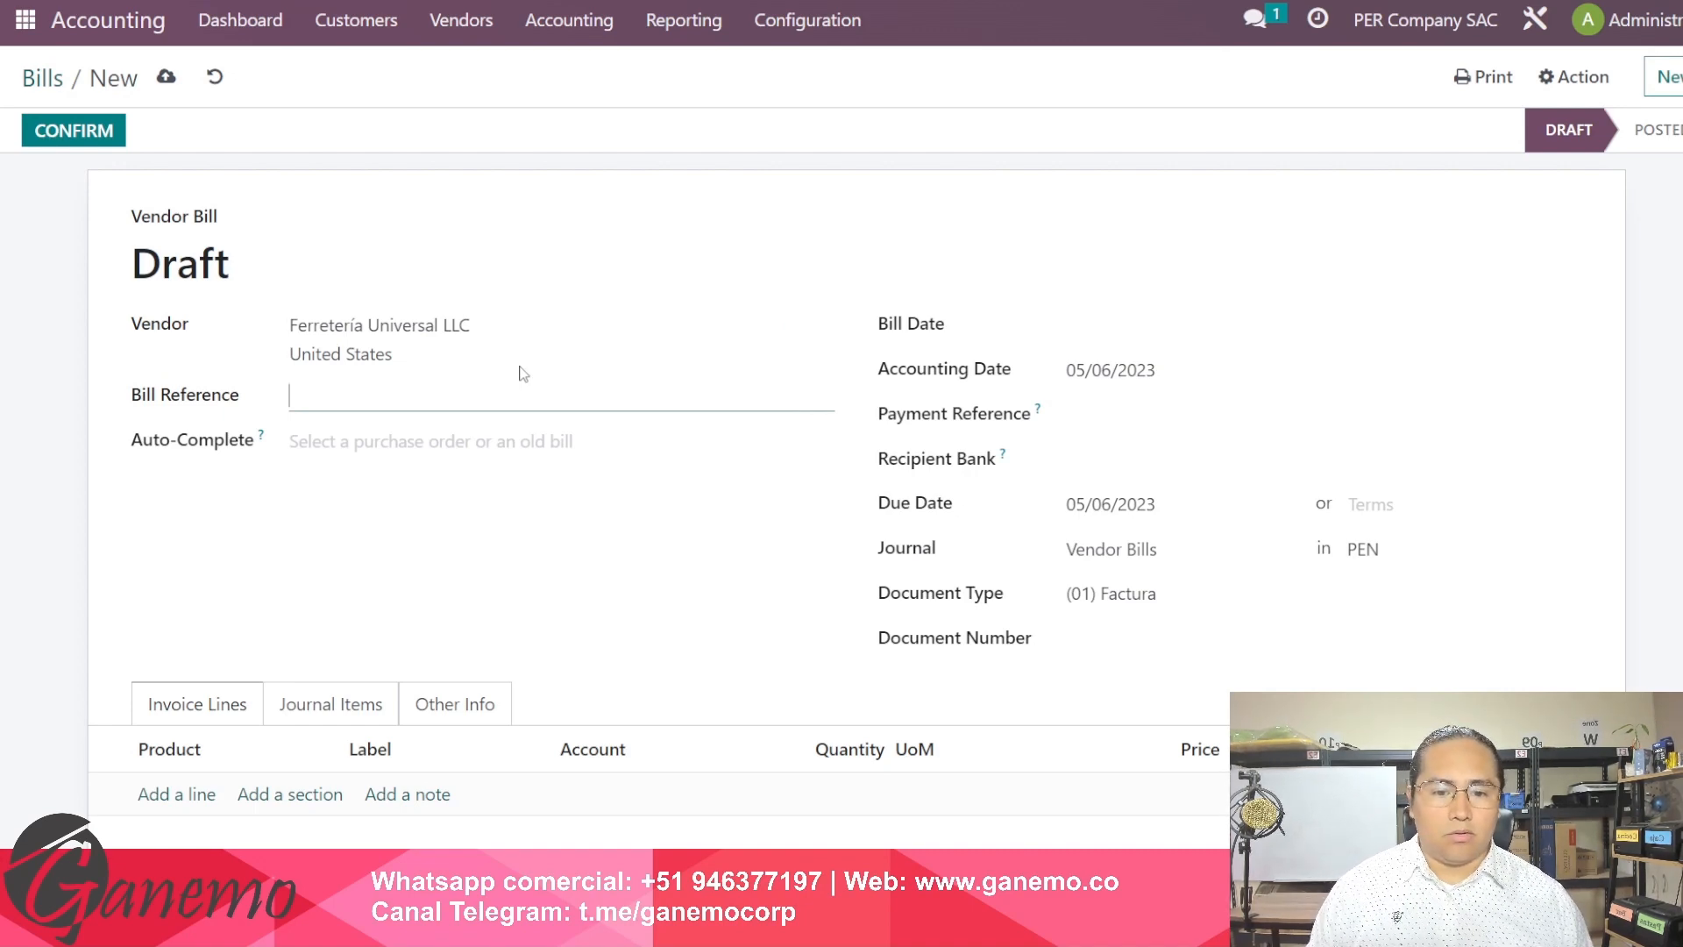
Step: Enter F001-654131 as the bill reference
type("F")
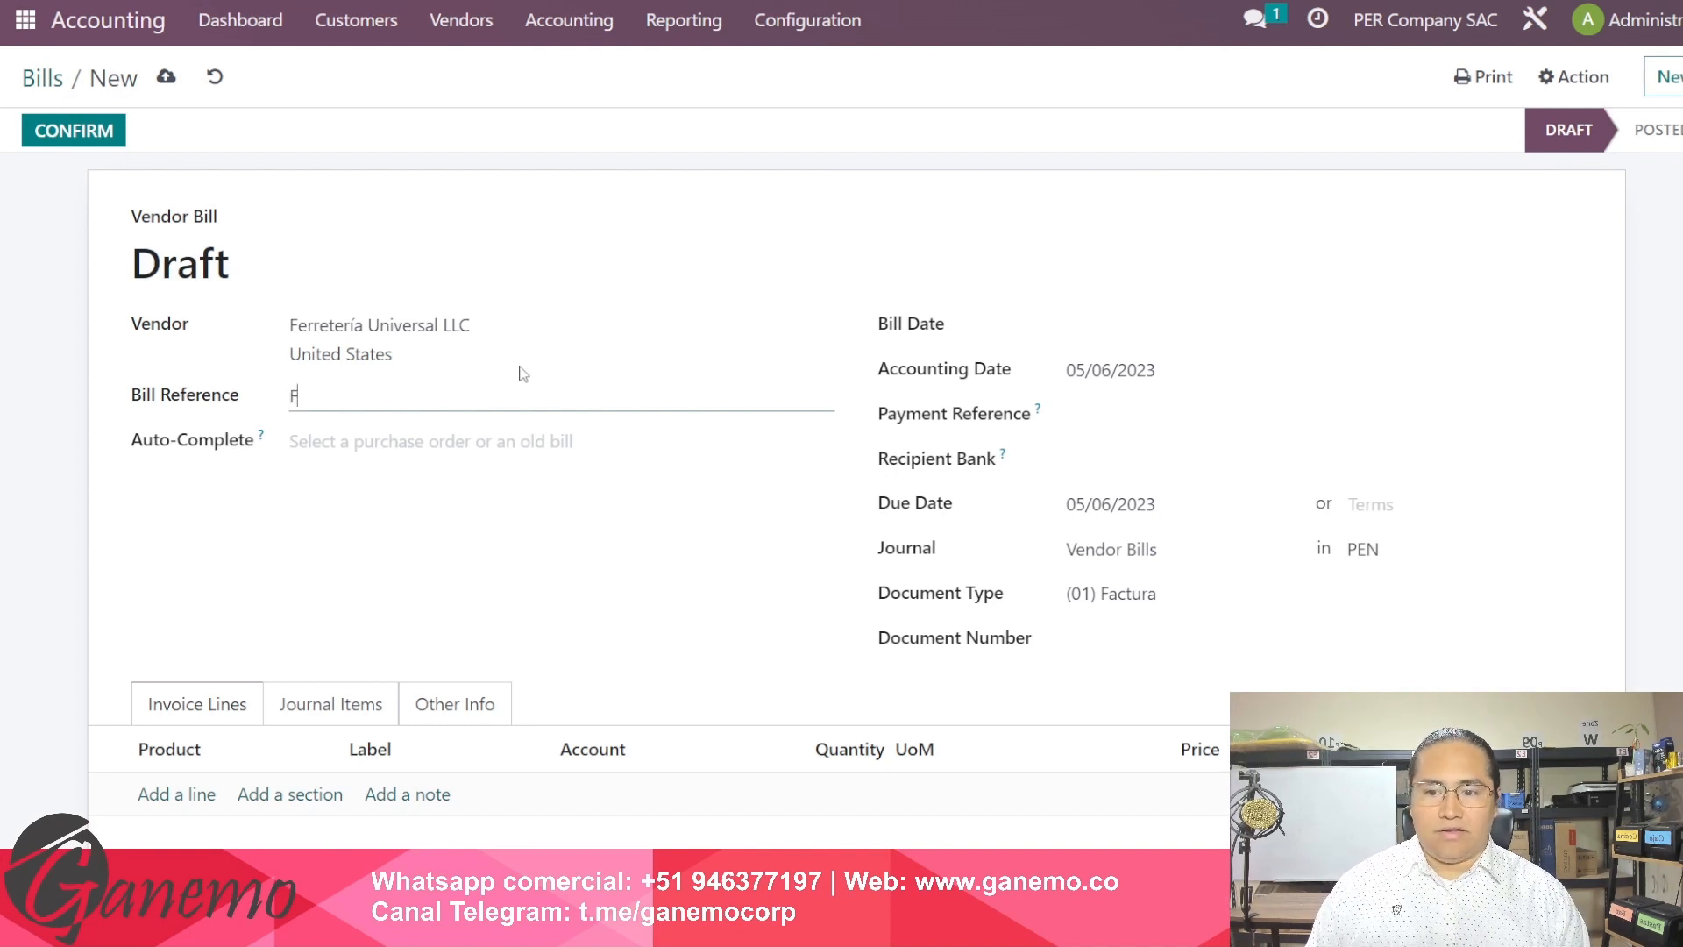
type("001-654131")
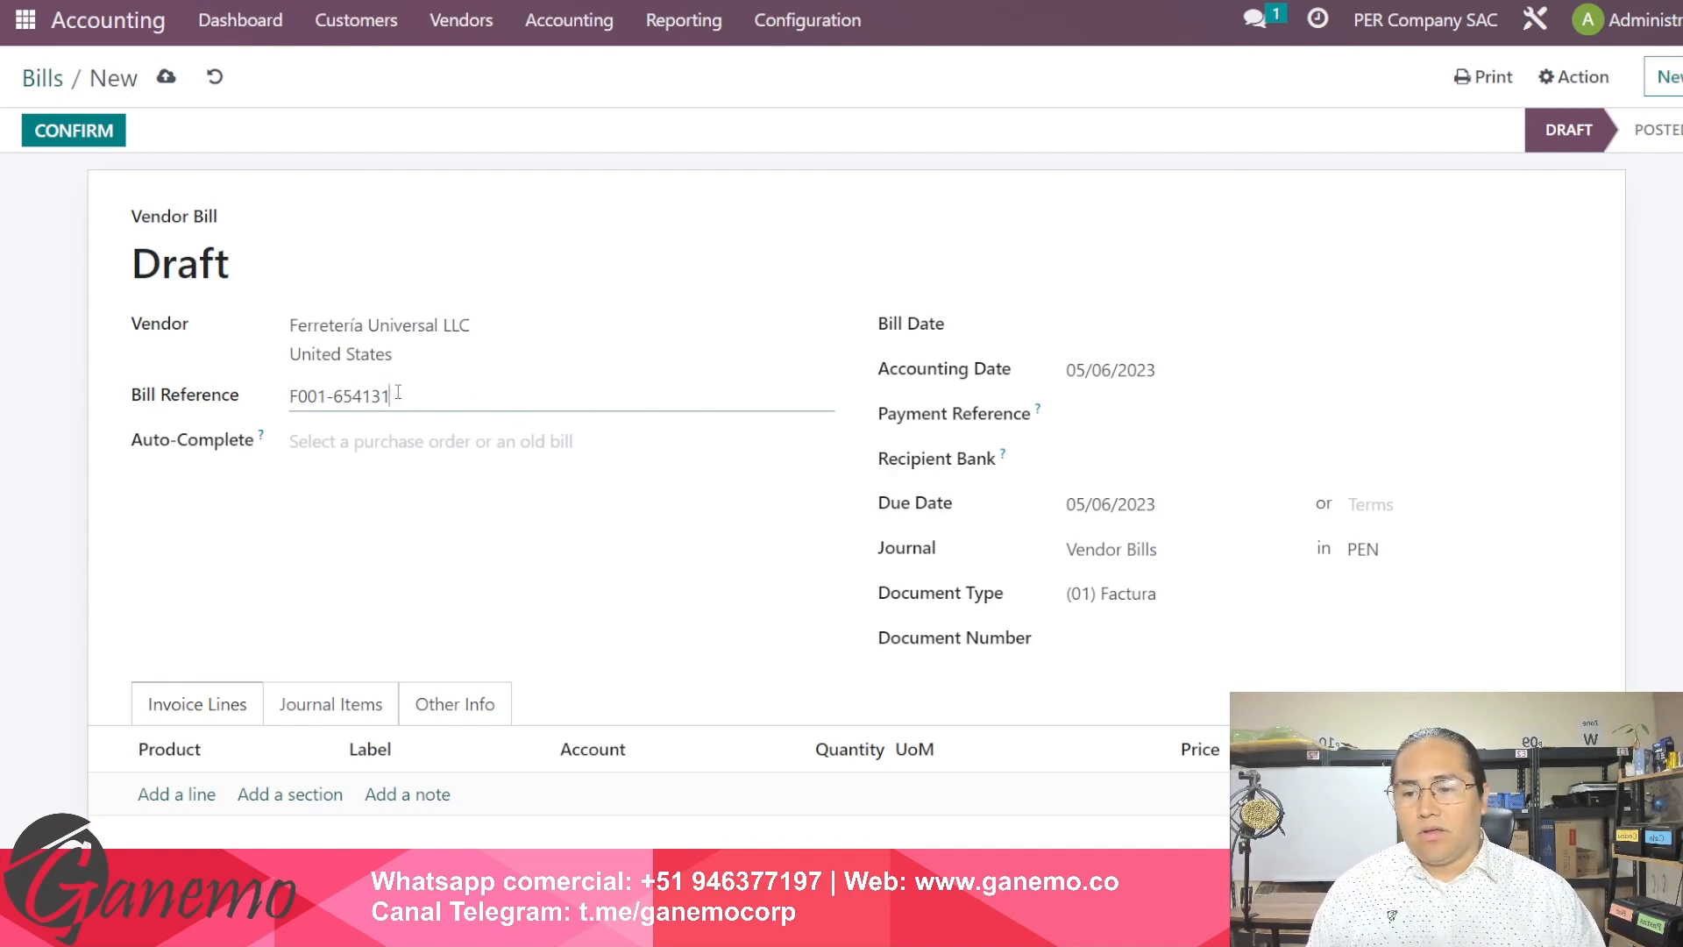
left_click_drag(524, 399, 292, 383)
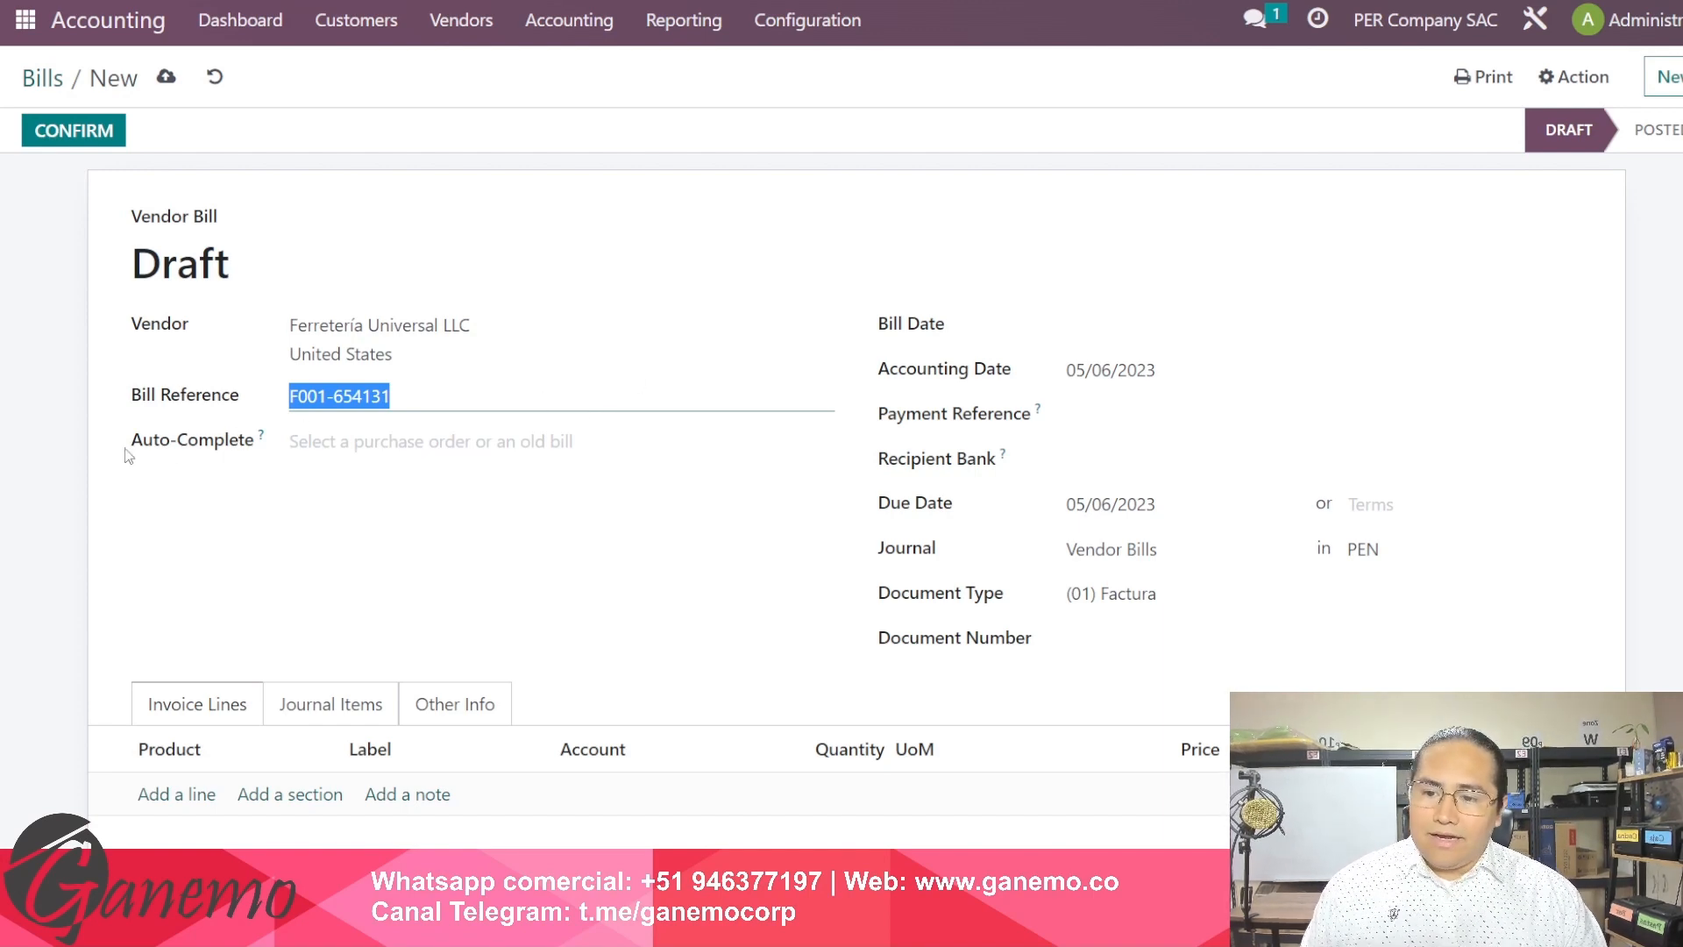
left_click_drag(132, 440, 261, 441)
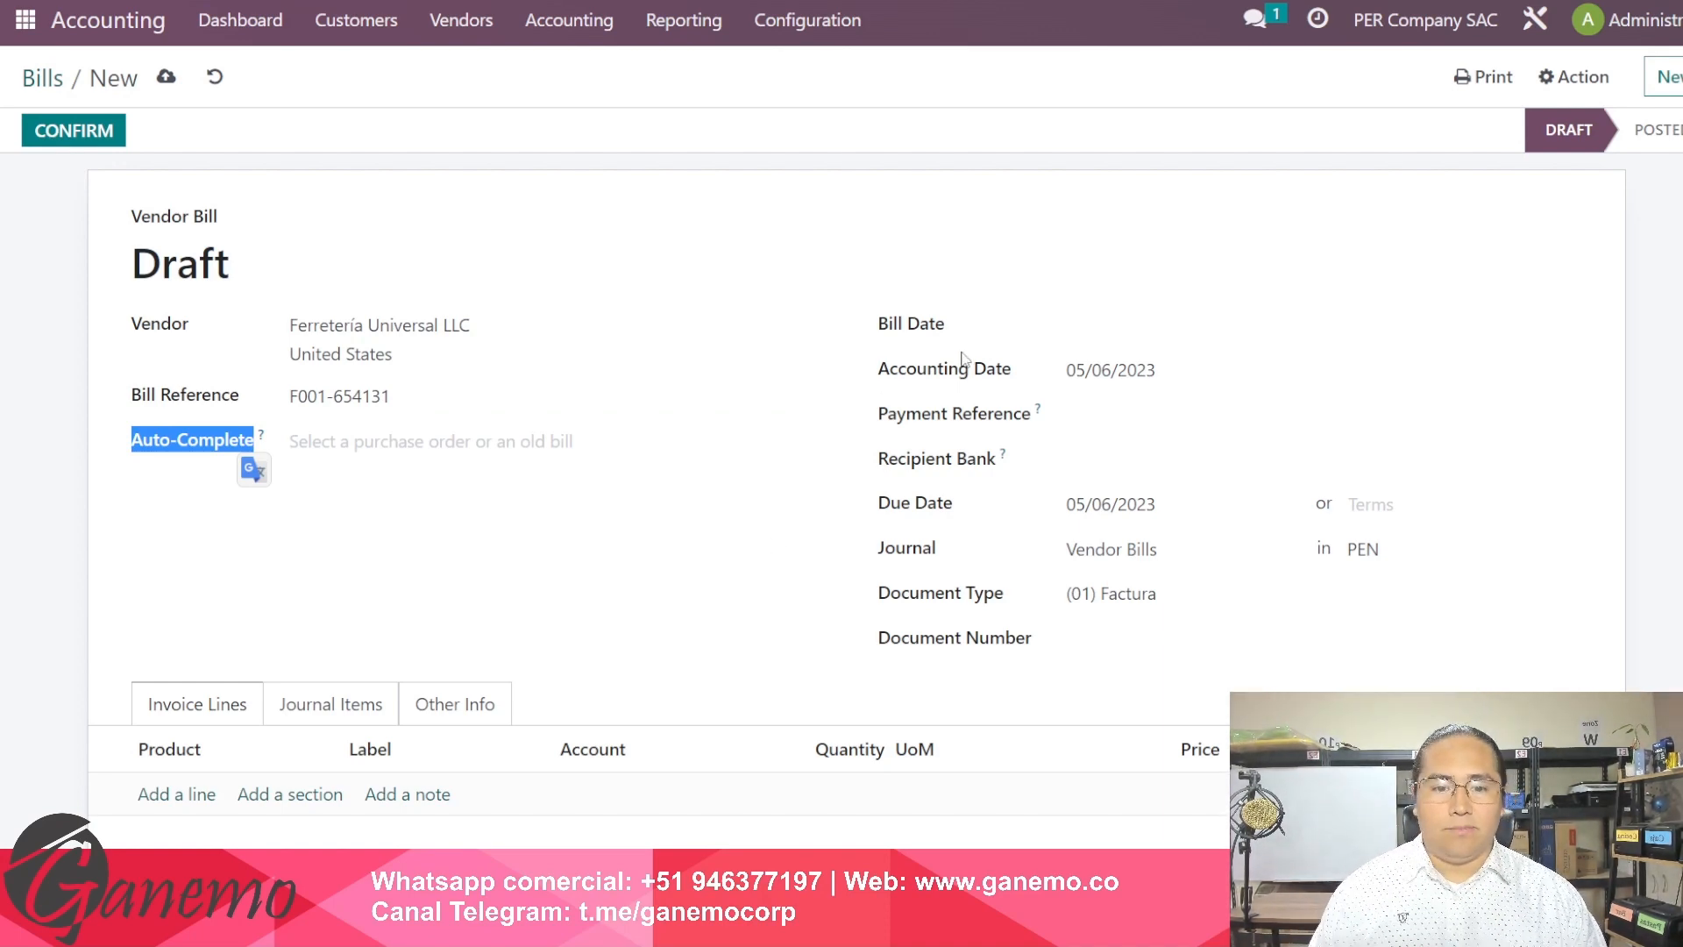
Step: Set the bill date to 05/06/2023
left_click_drag(879, 324, 958, 322)
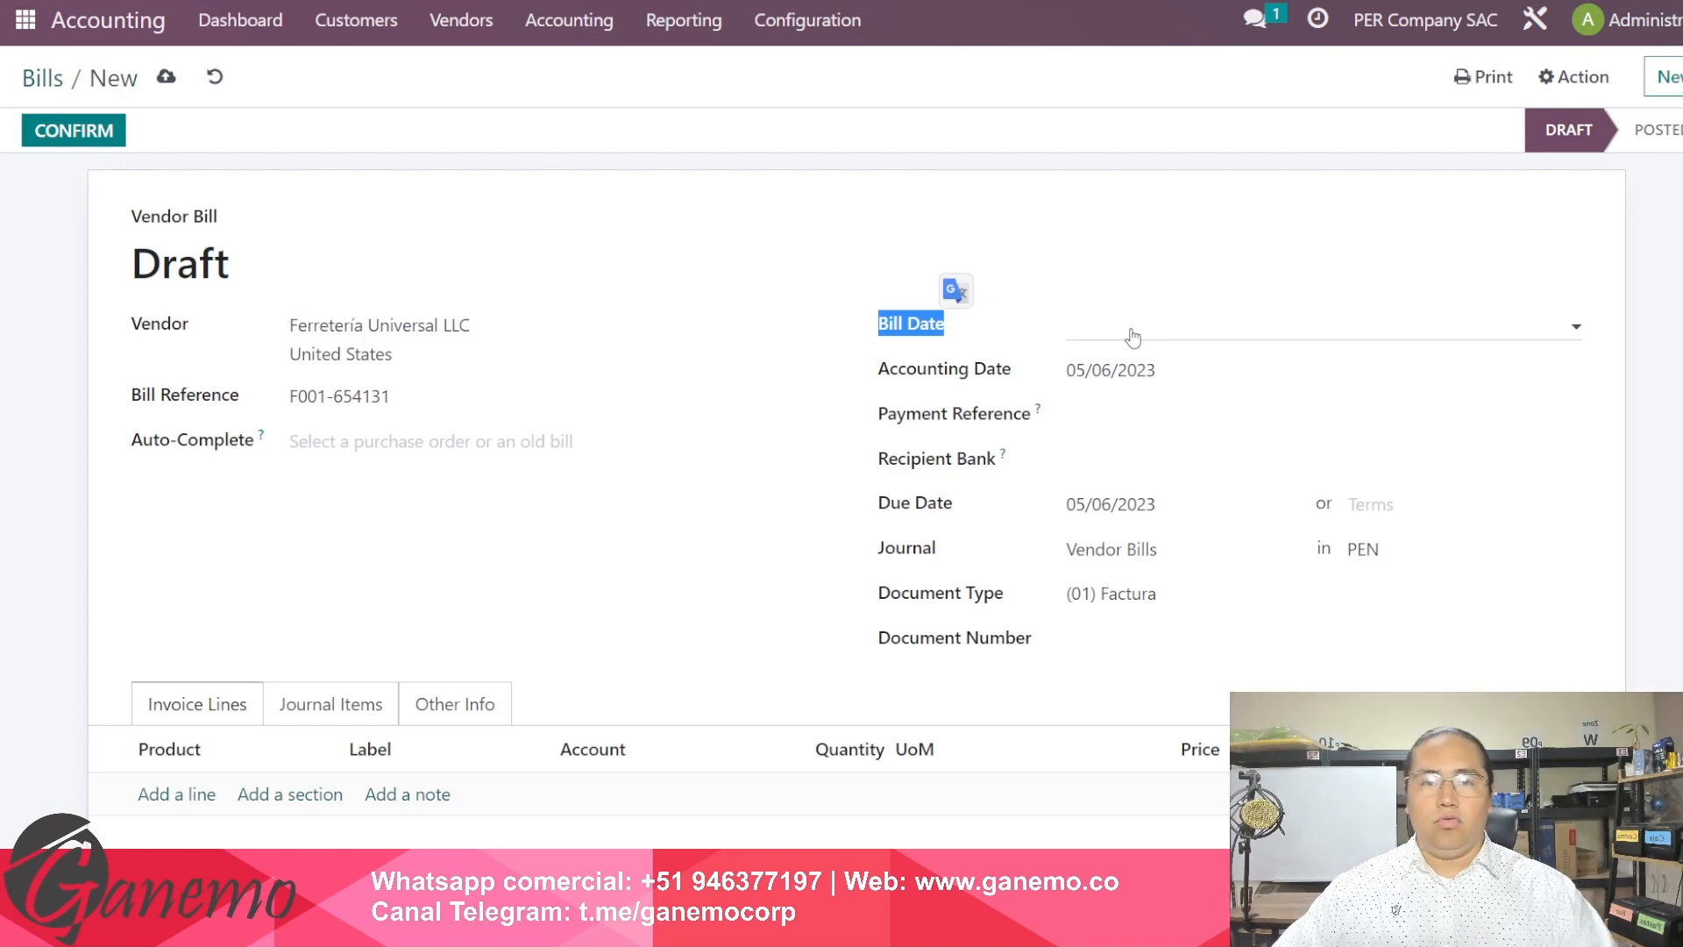
left_click(1133, 337)
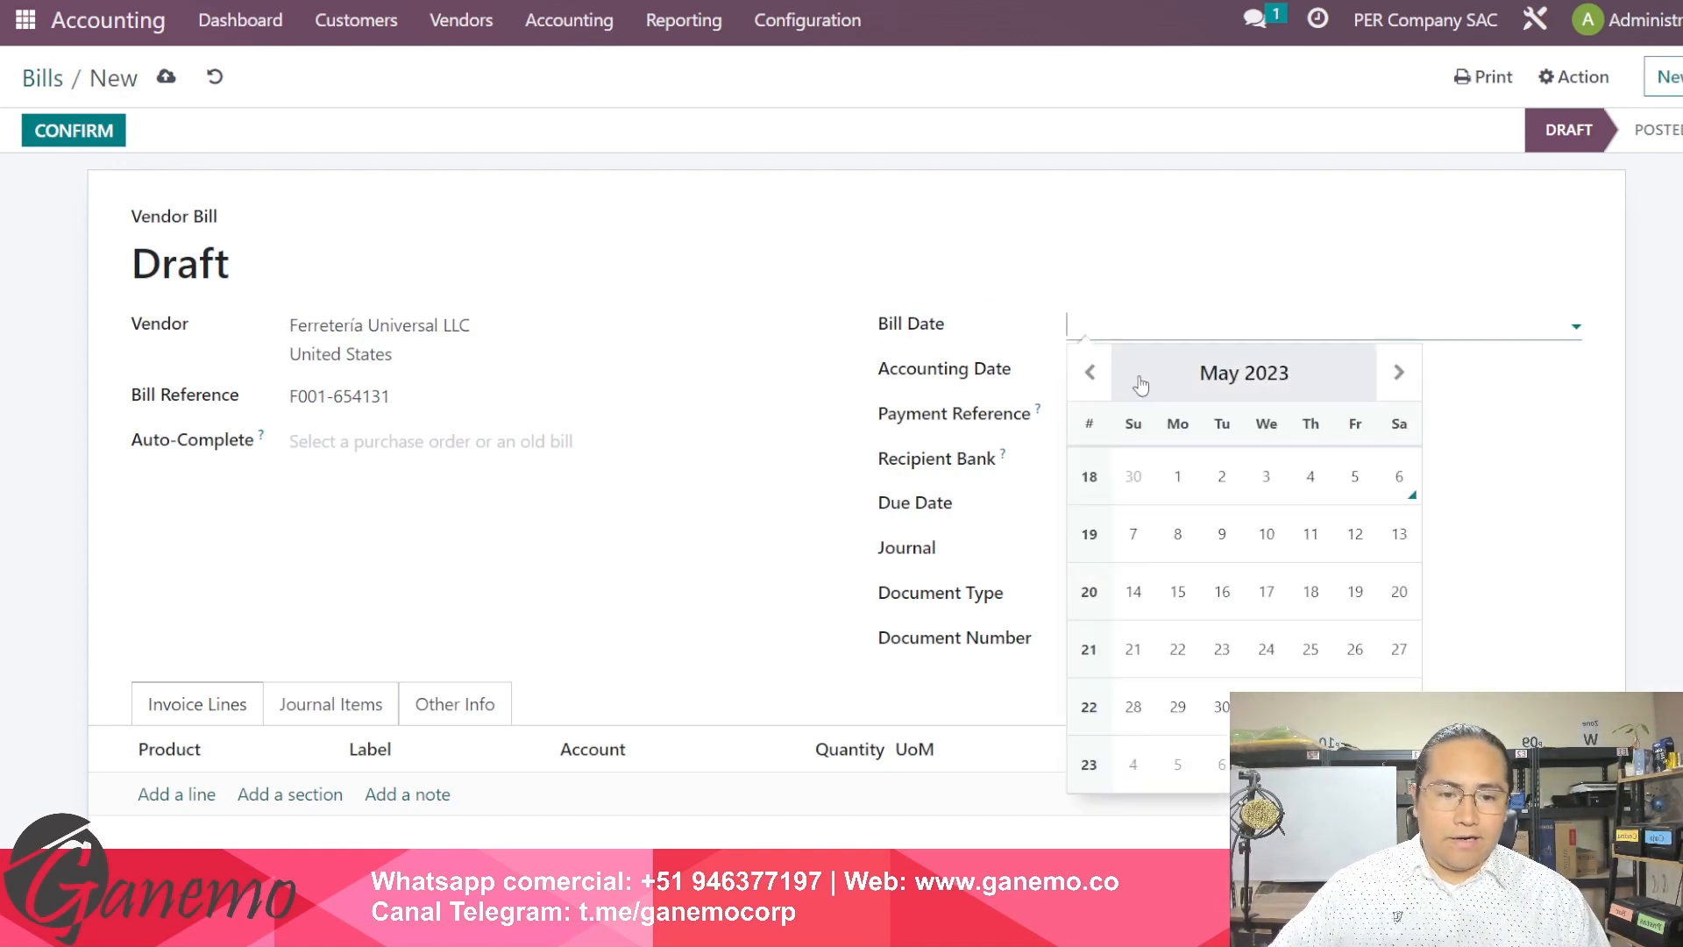
left_click(1400, 487)
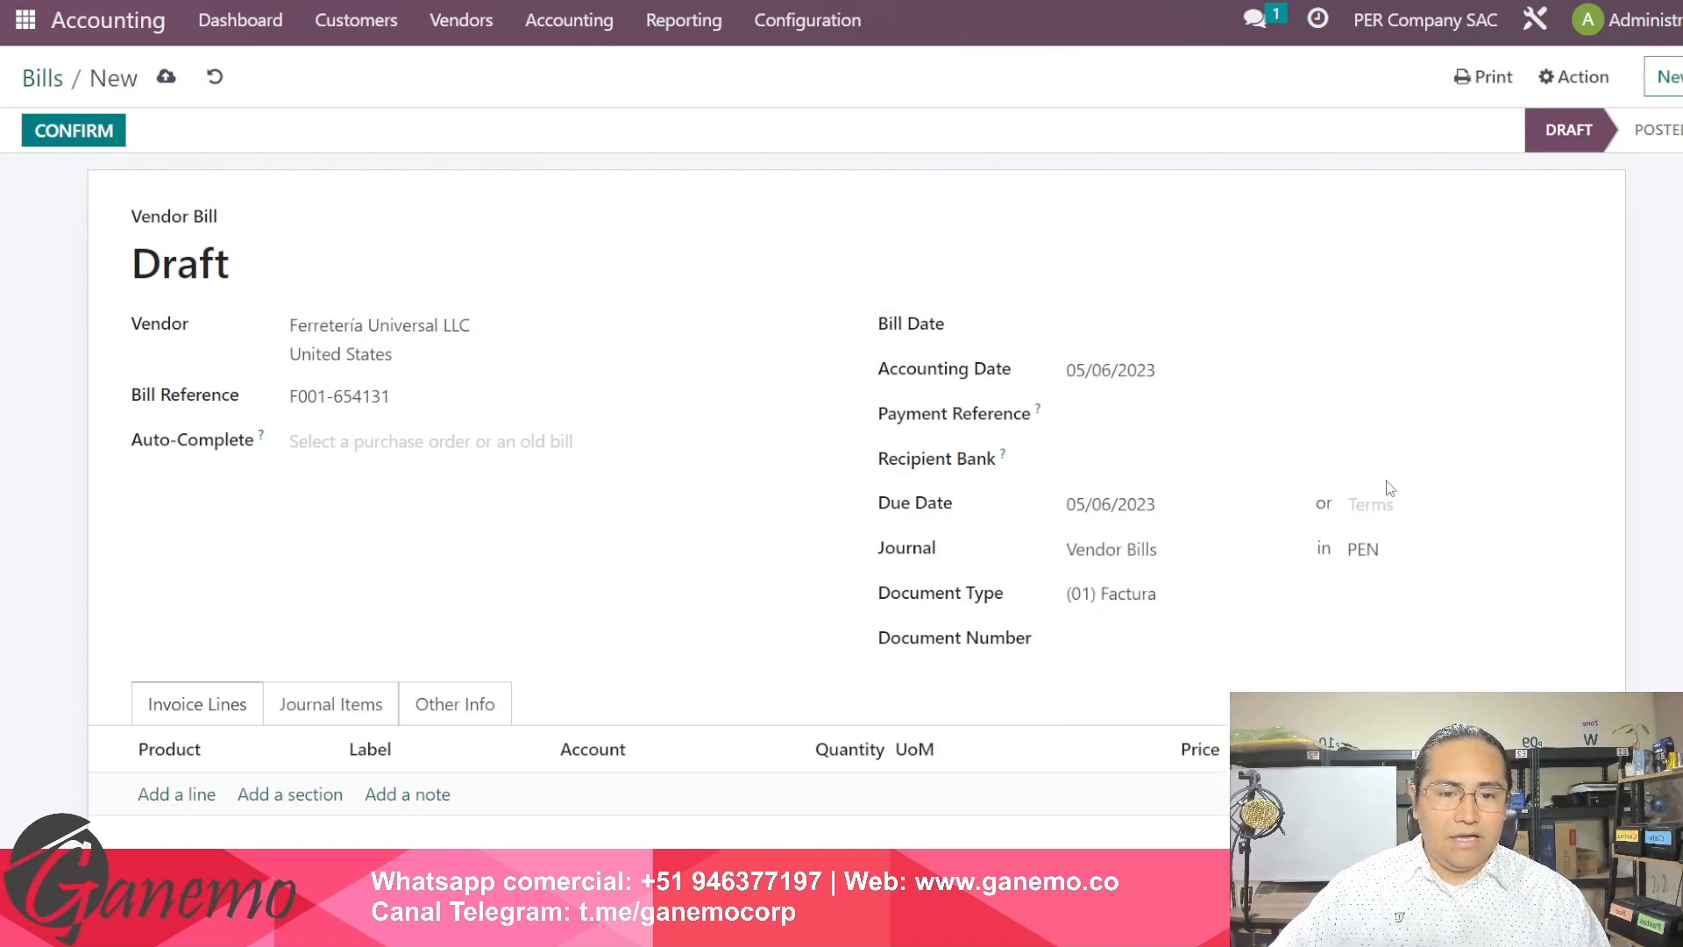
left_click_drag(1195, 327, 1039, 324)
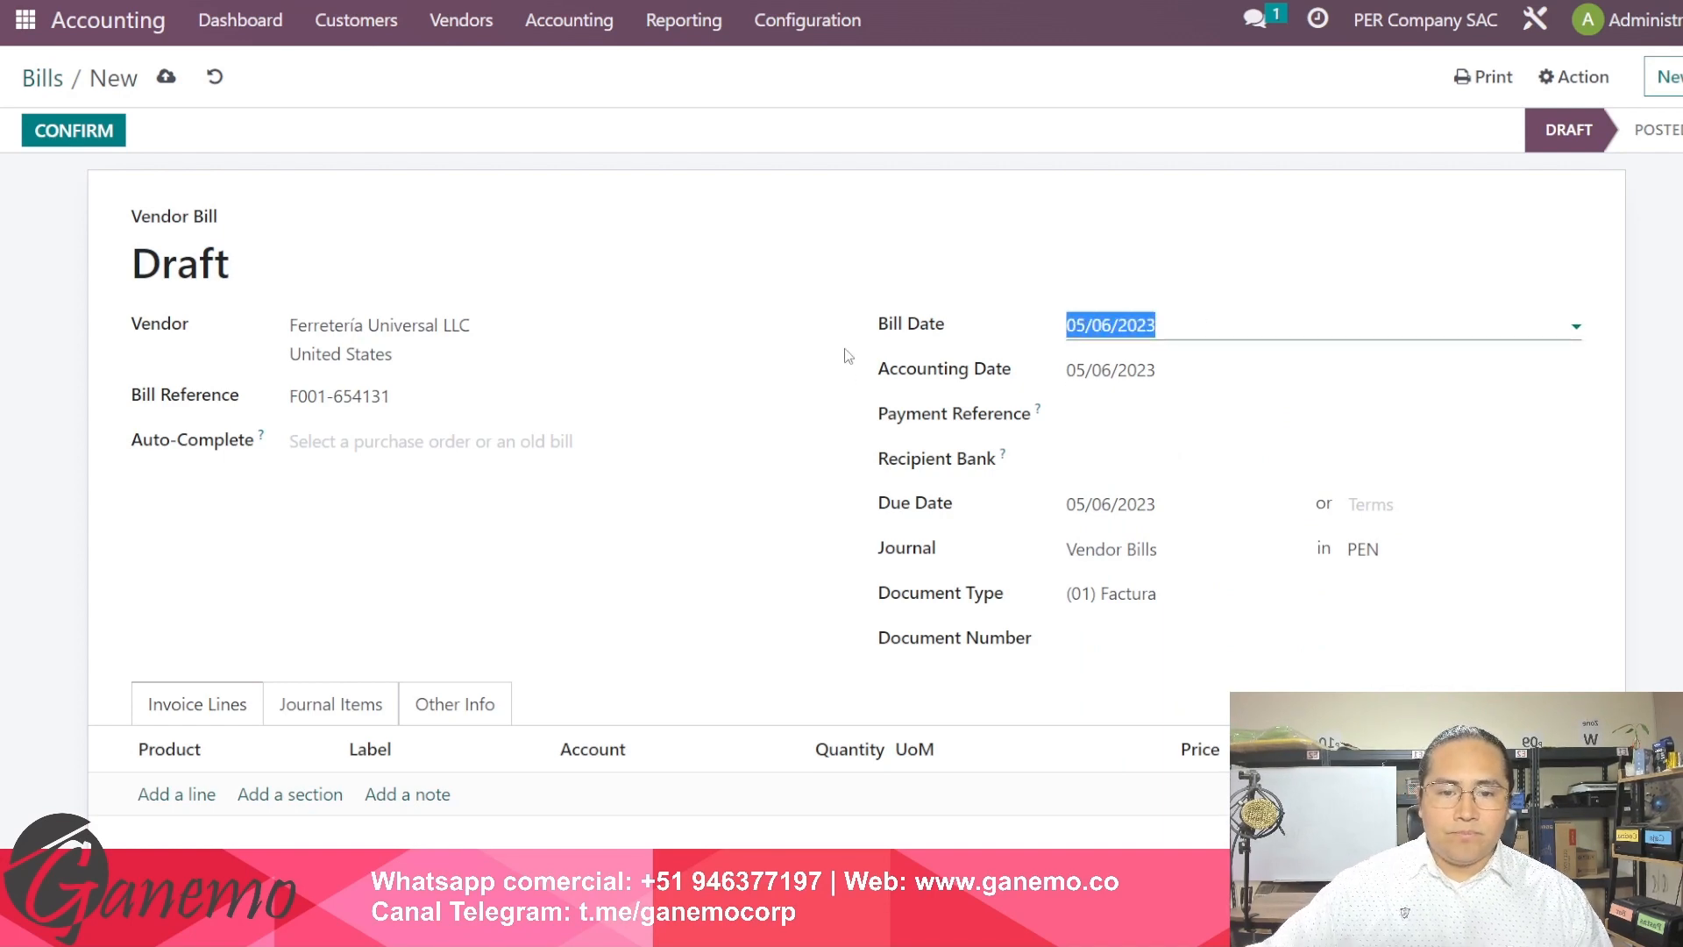
left_click(857, 330)
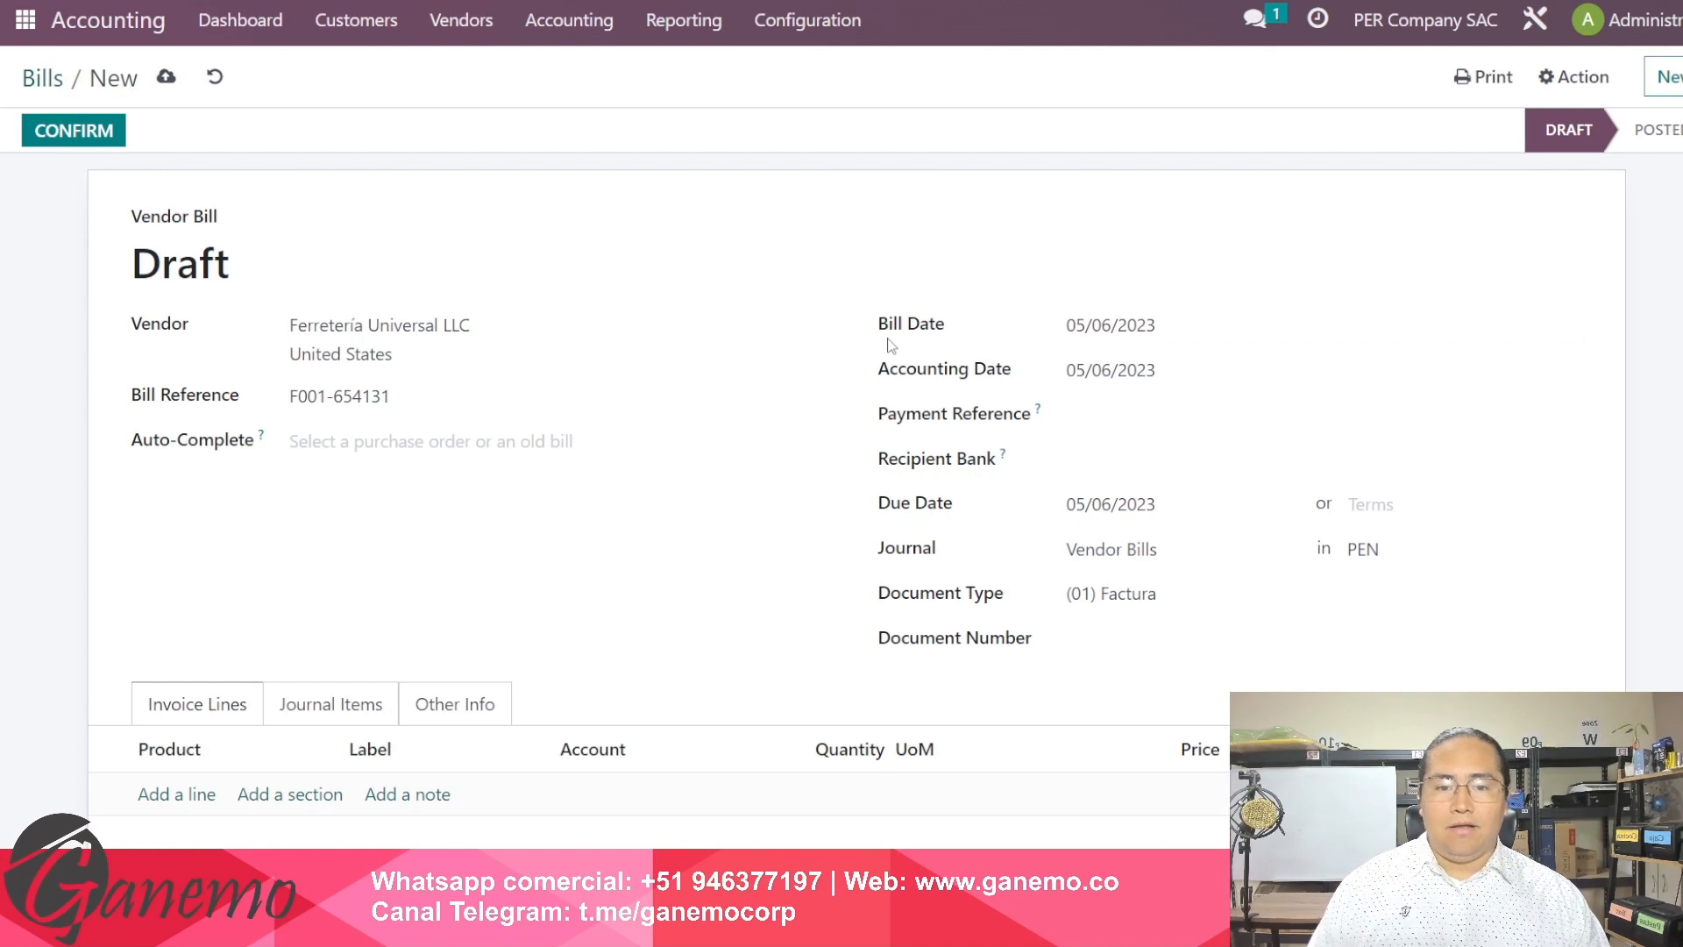
left_click_drag(887, 326, 951, 334)
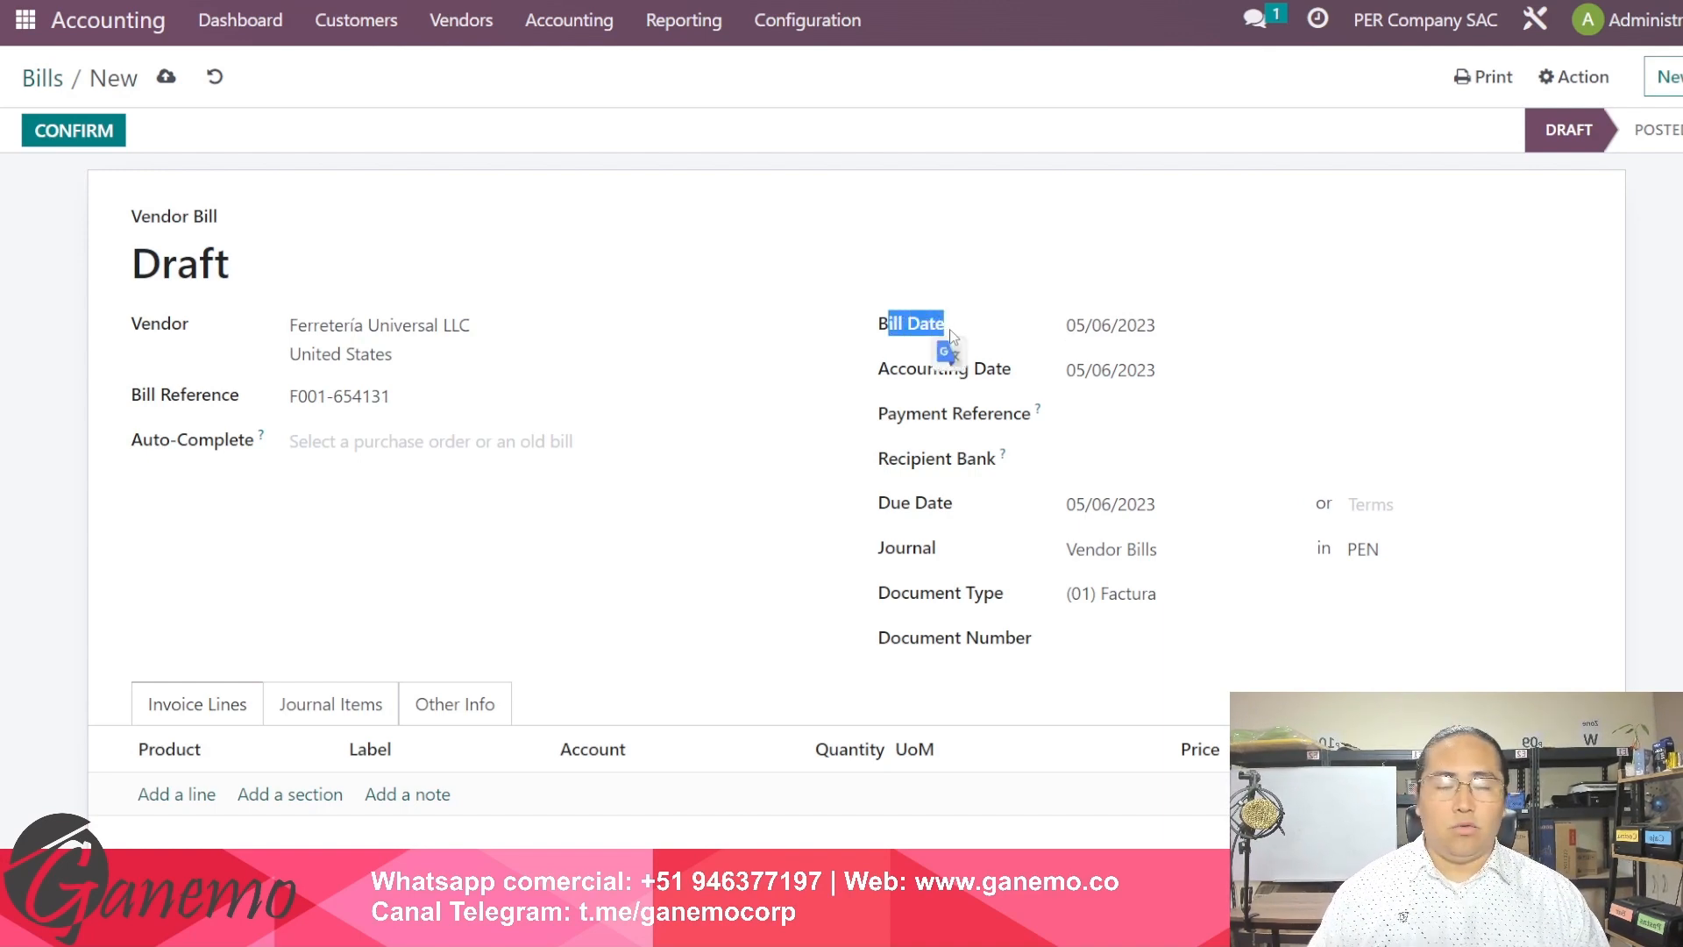
left_click(856, 377)
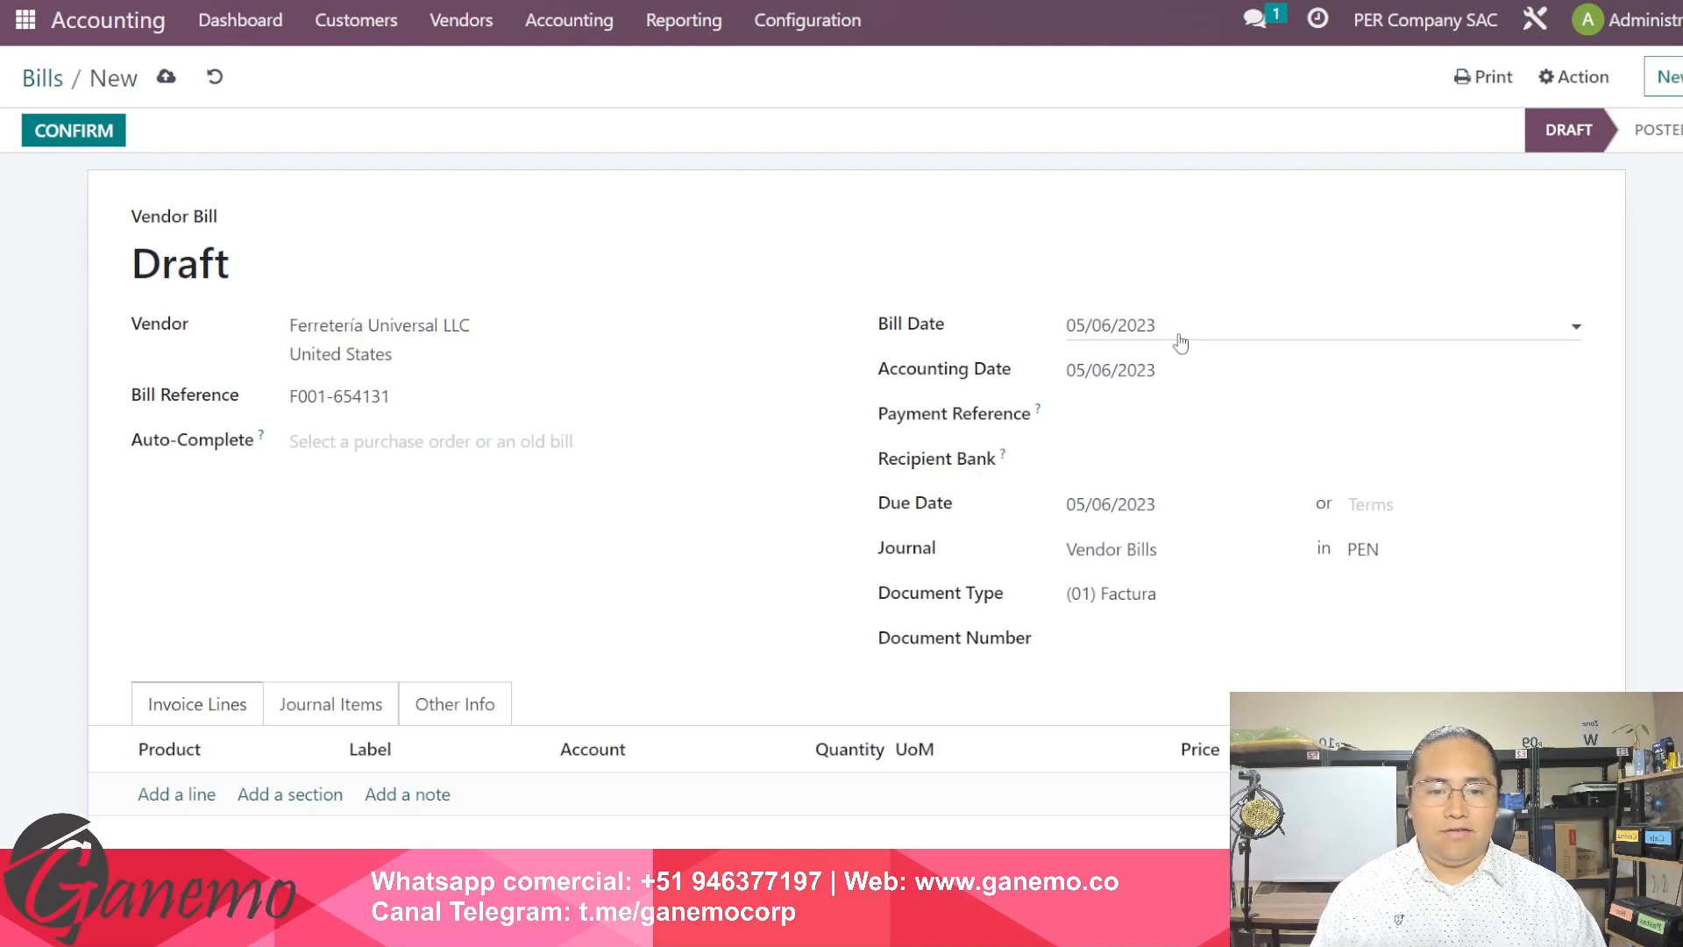
left_click_drag(1169, 340, 1052, 338)
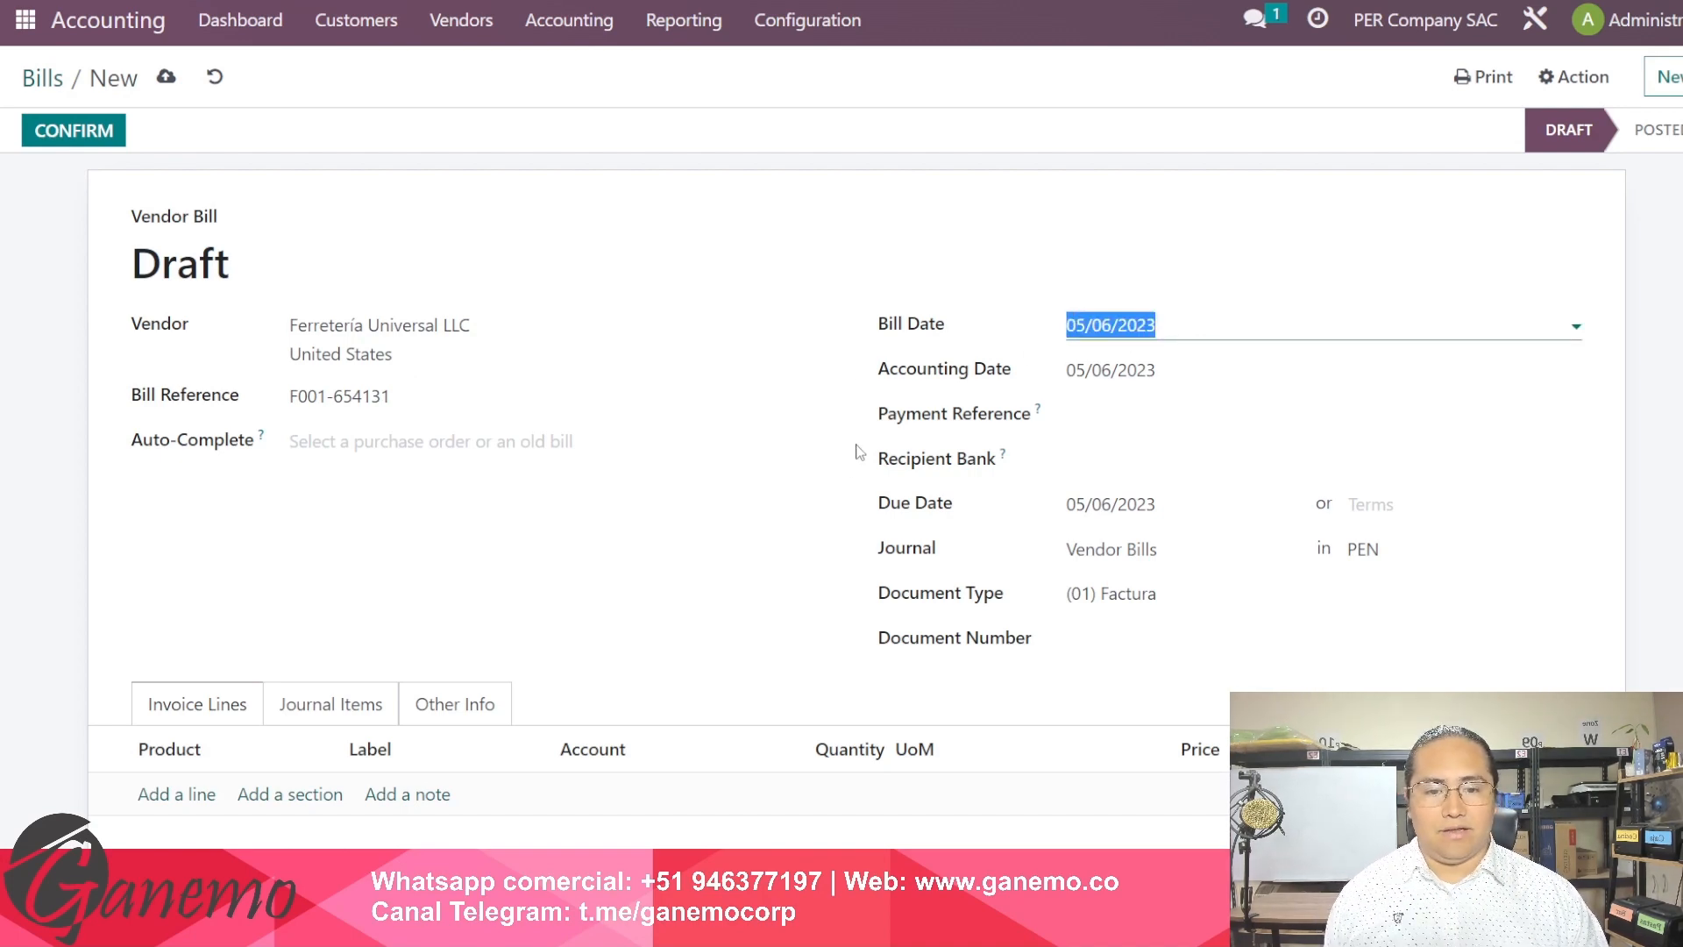
Step: Examine the bill's accounting date and compare it with the bill date, leaving both dates as they are
left_click(895, 396)
left_click_drag(908, 369, 1021, 377)
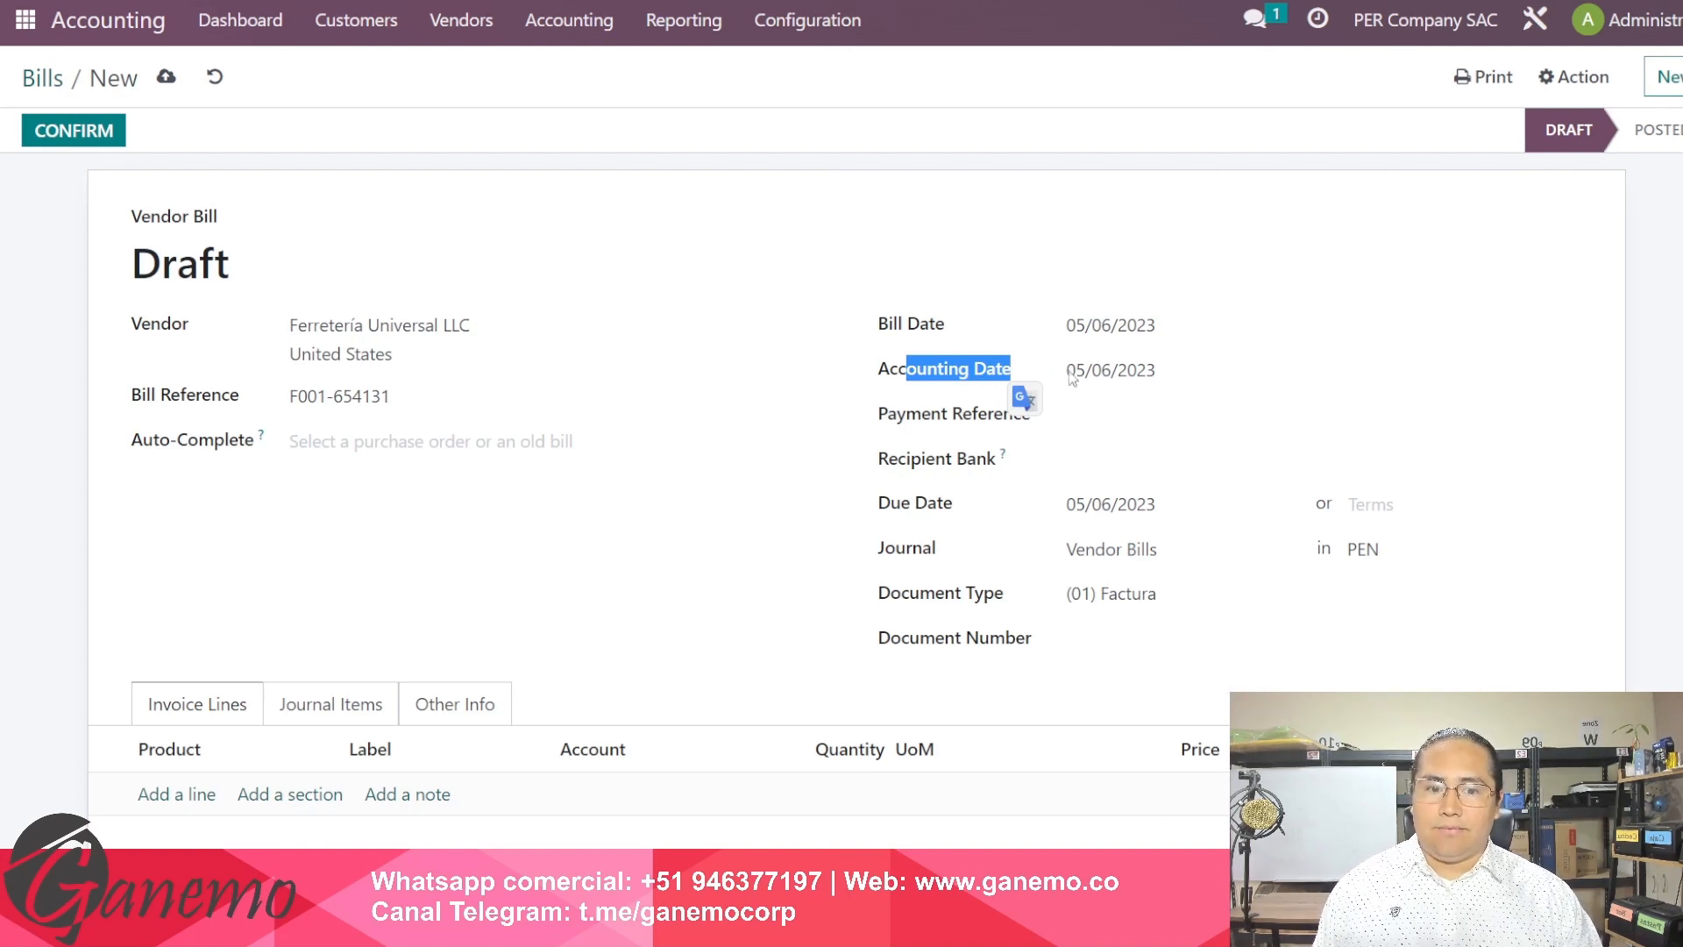
left_click(1123, 377)
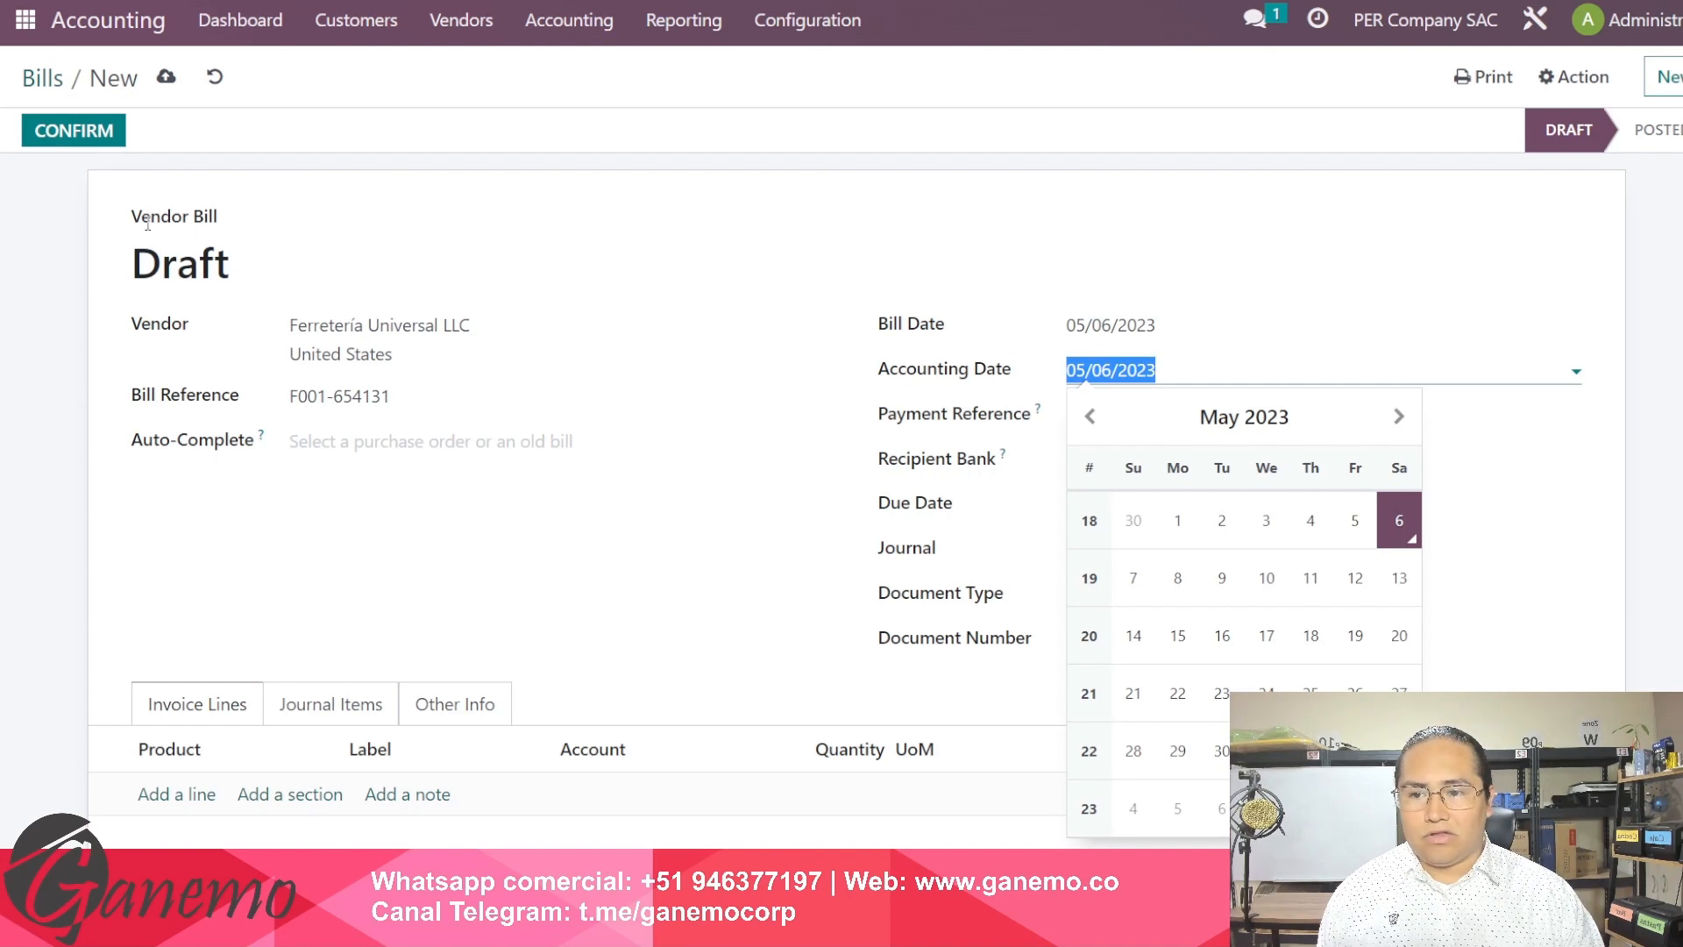
left_click_drag(141, 217, 745, 575)
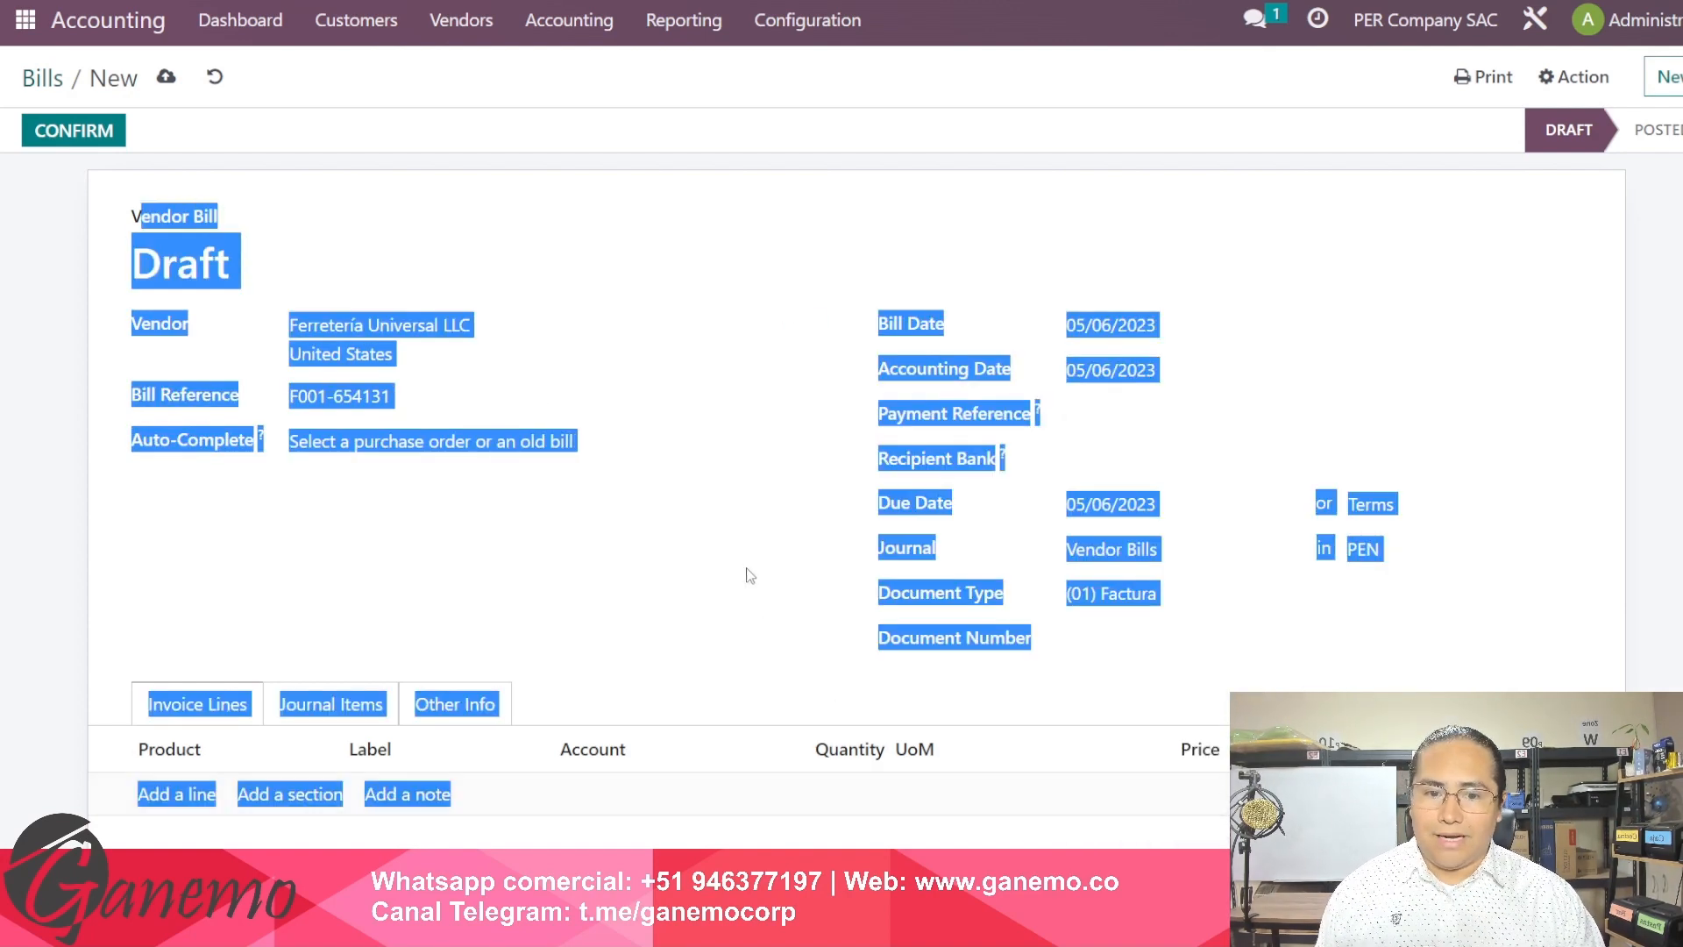
left_click(745, 575)
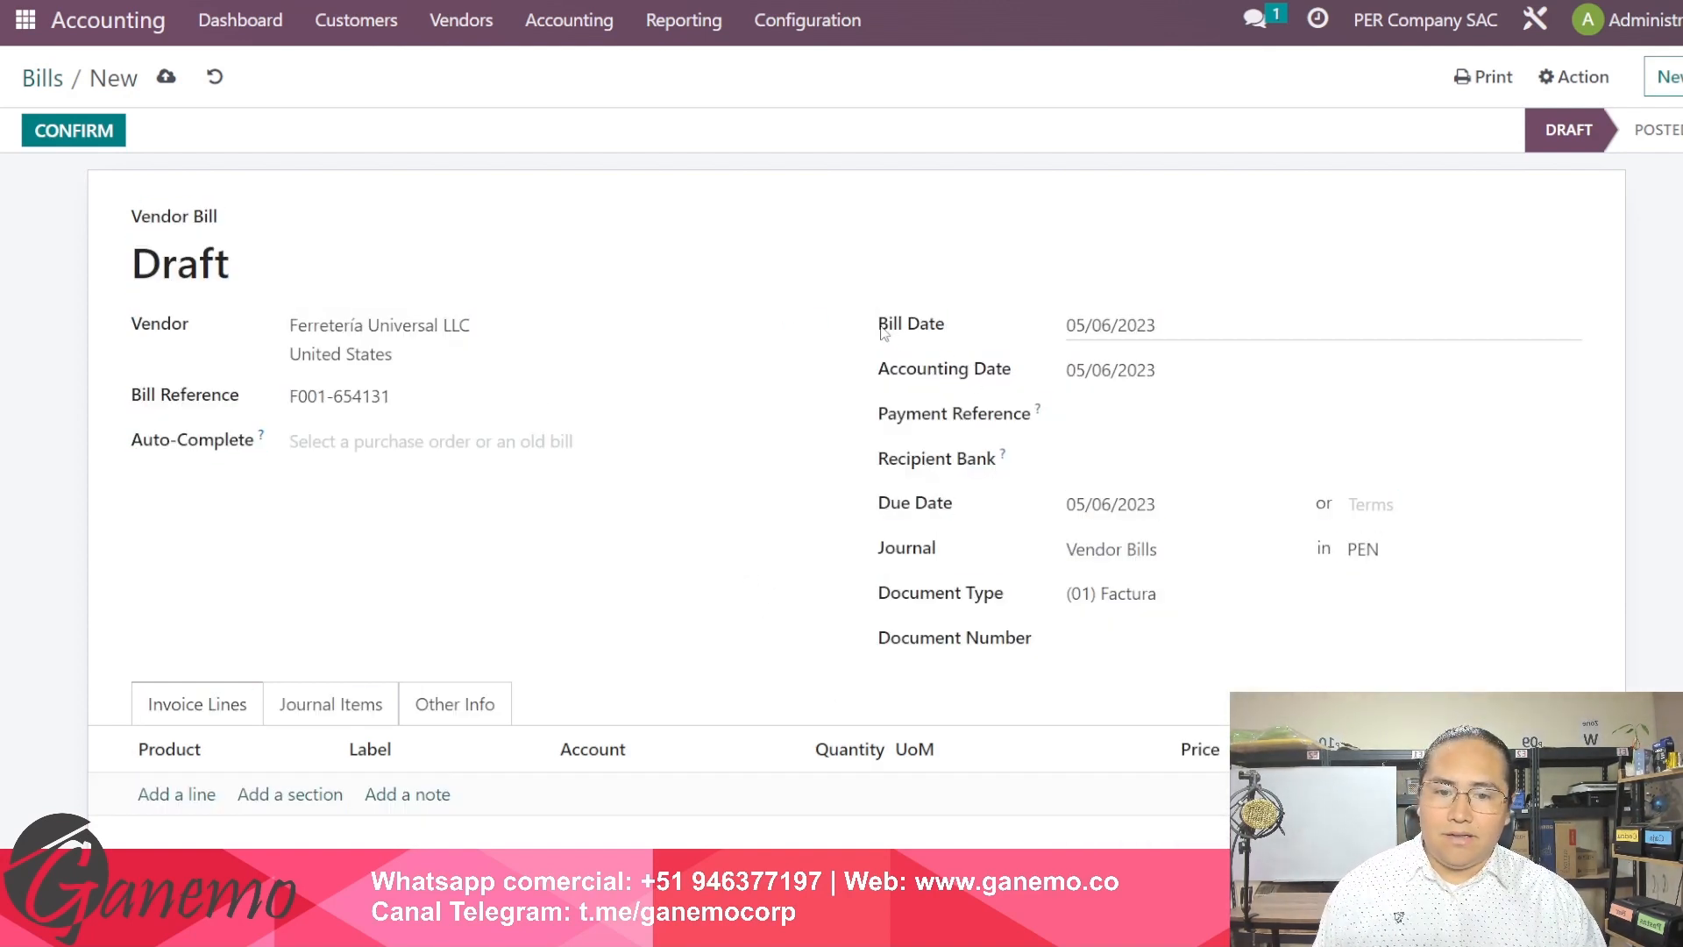
left_click_drag(881, 326, 947, 327)
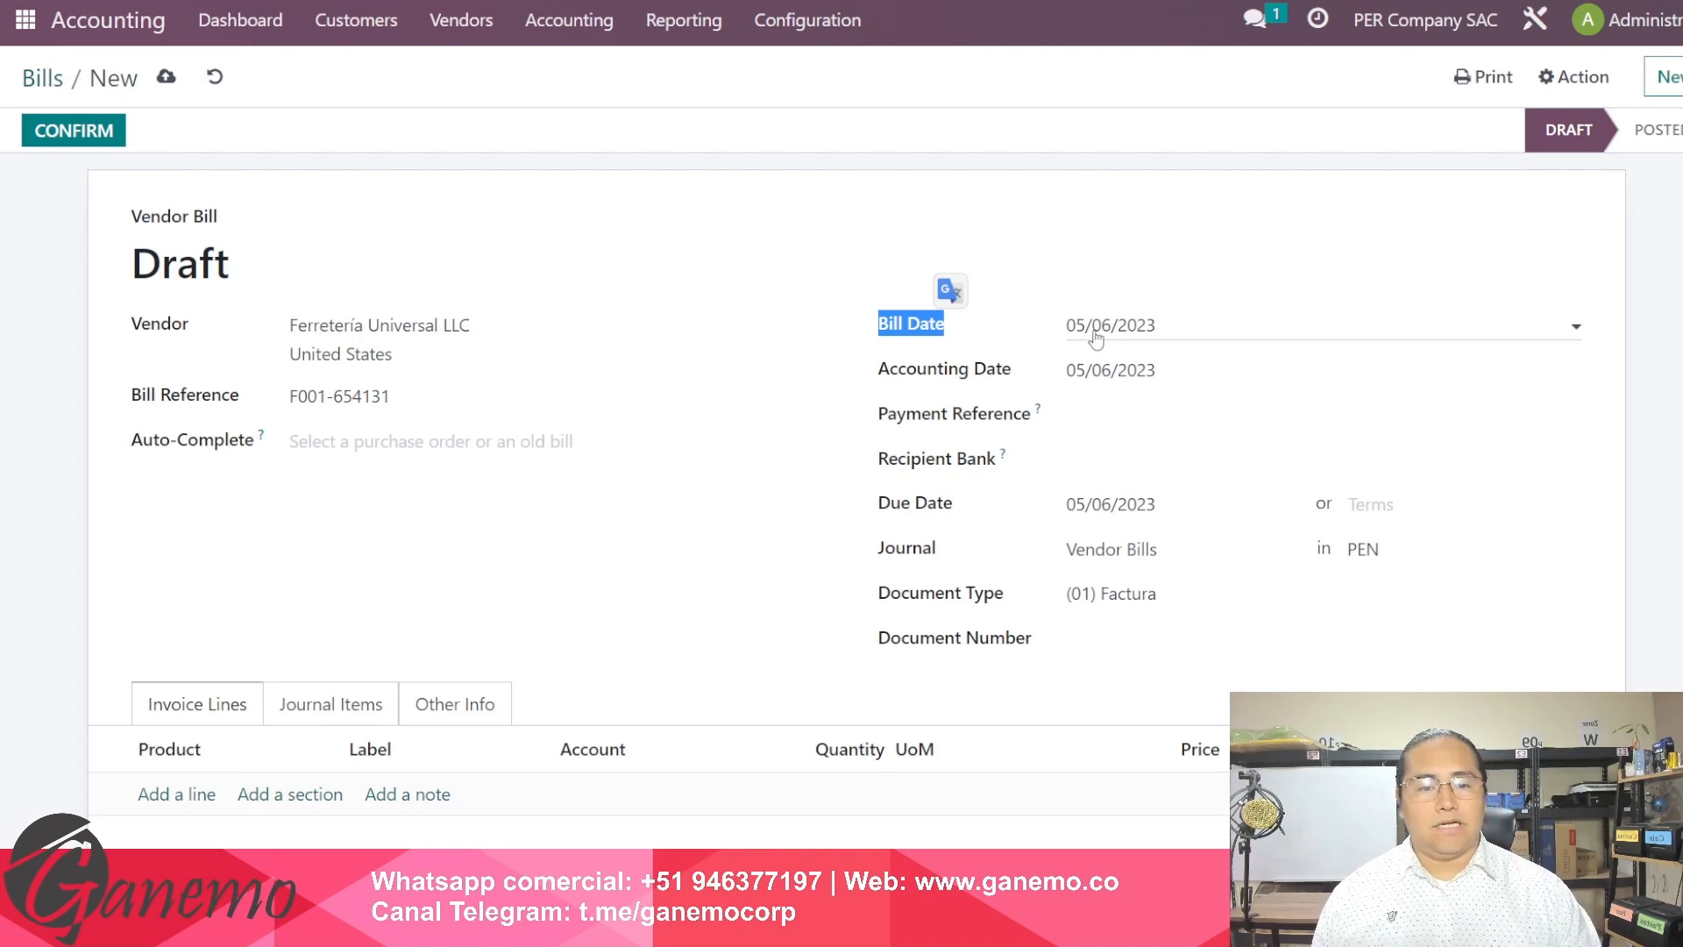
left_click(1115, 372)
left_click(1171, 388)
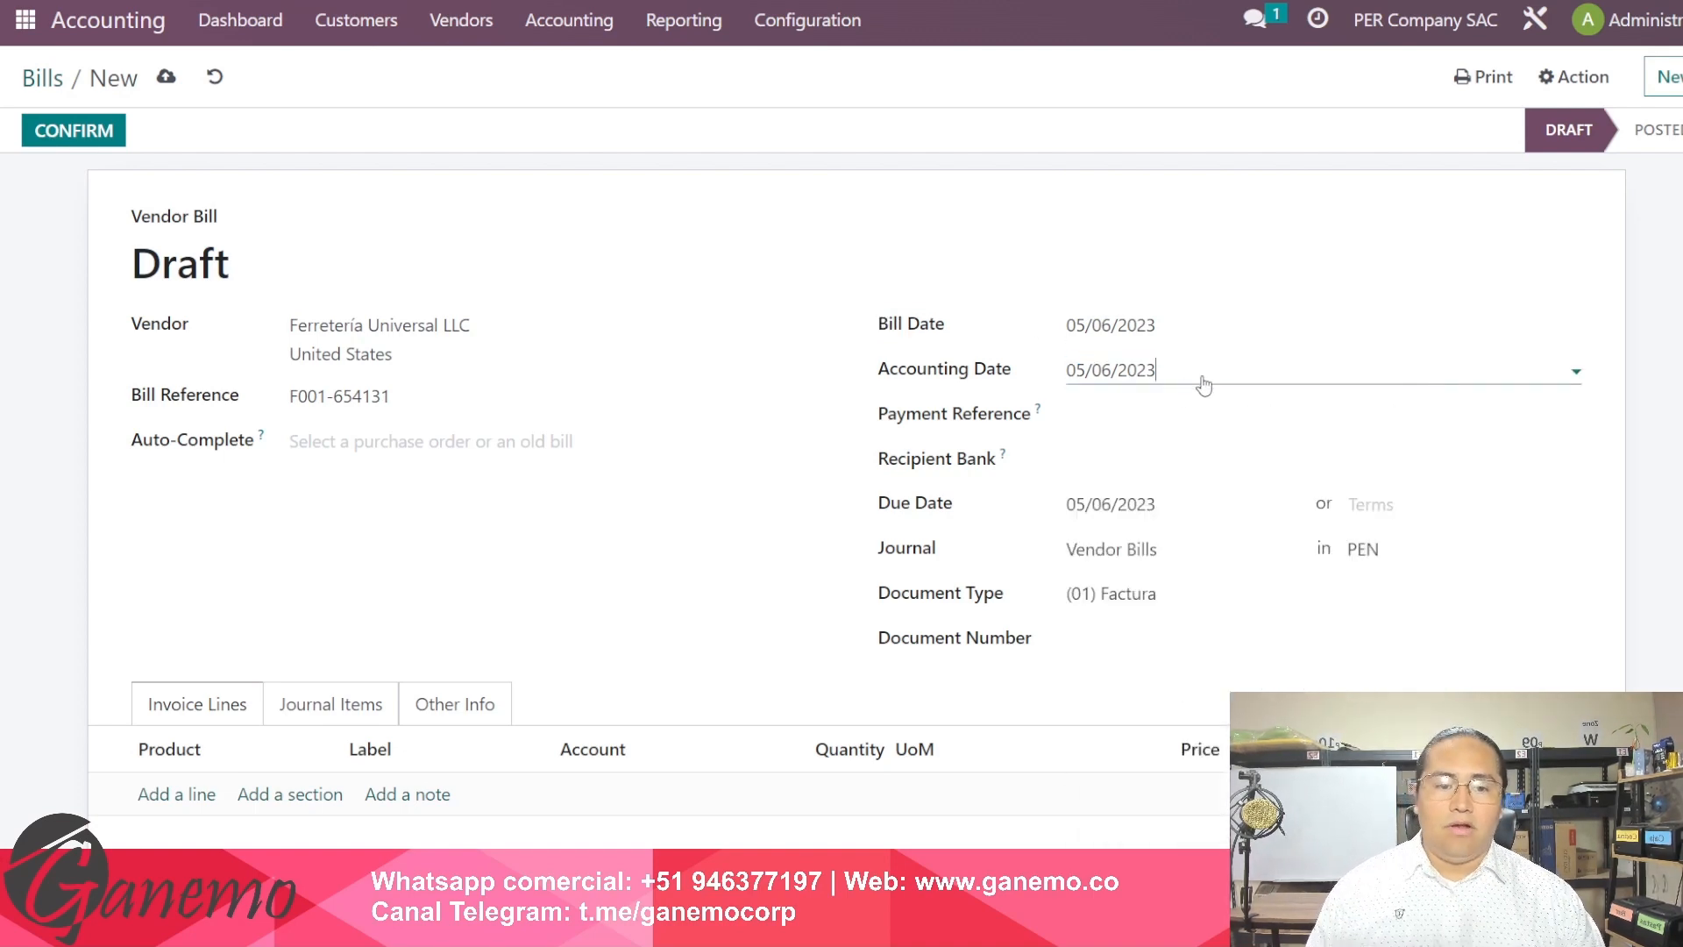
left_click_drag(1202, 383, 1033, 395)
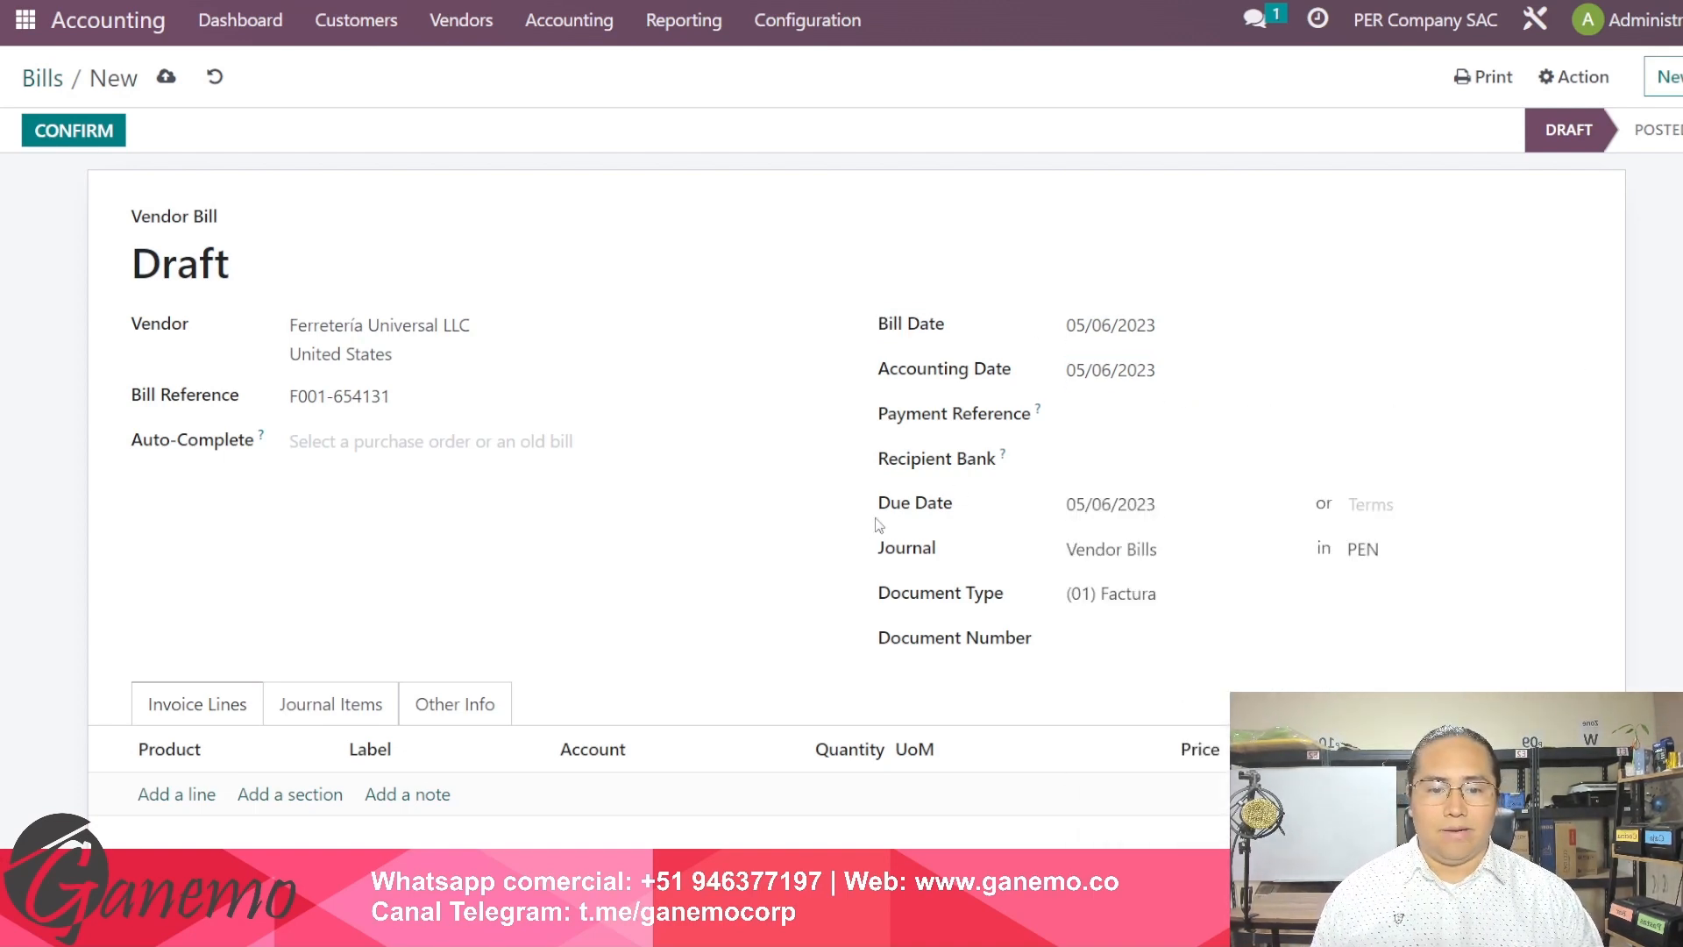
Step: Examine the payment reference and recipient bank fields, including the form for creating the vendor's recipient bank, and discard that form
left_click(1116, 407)
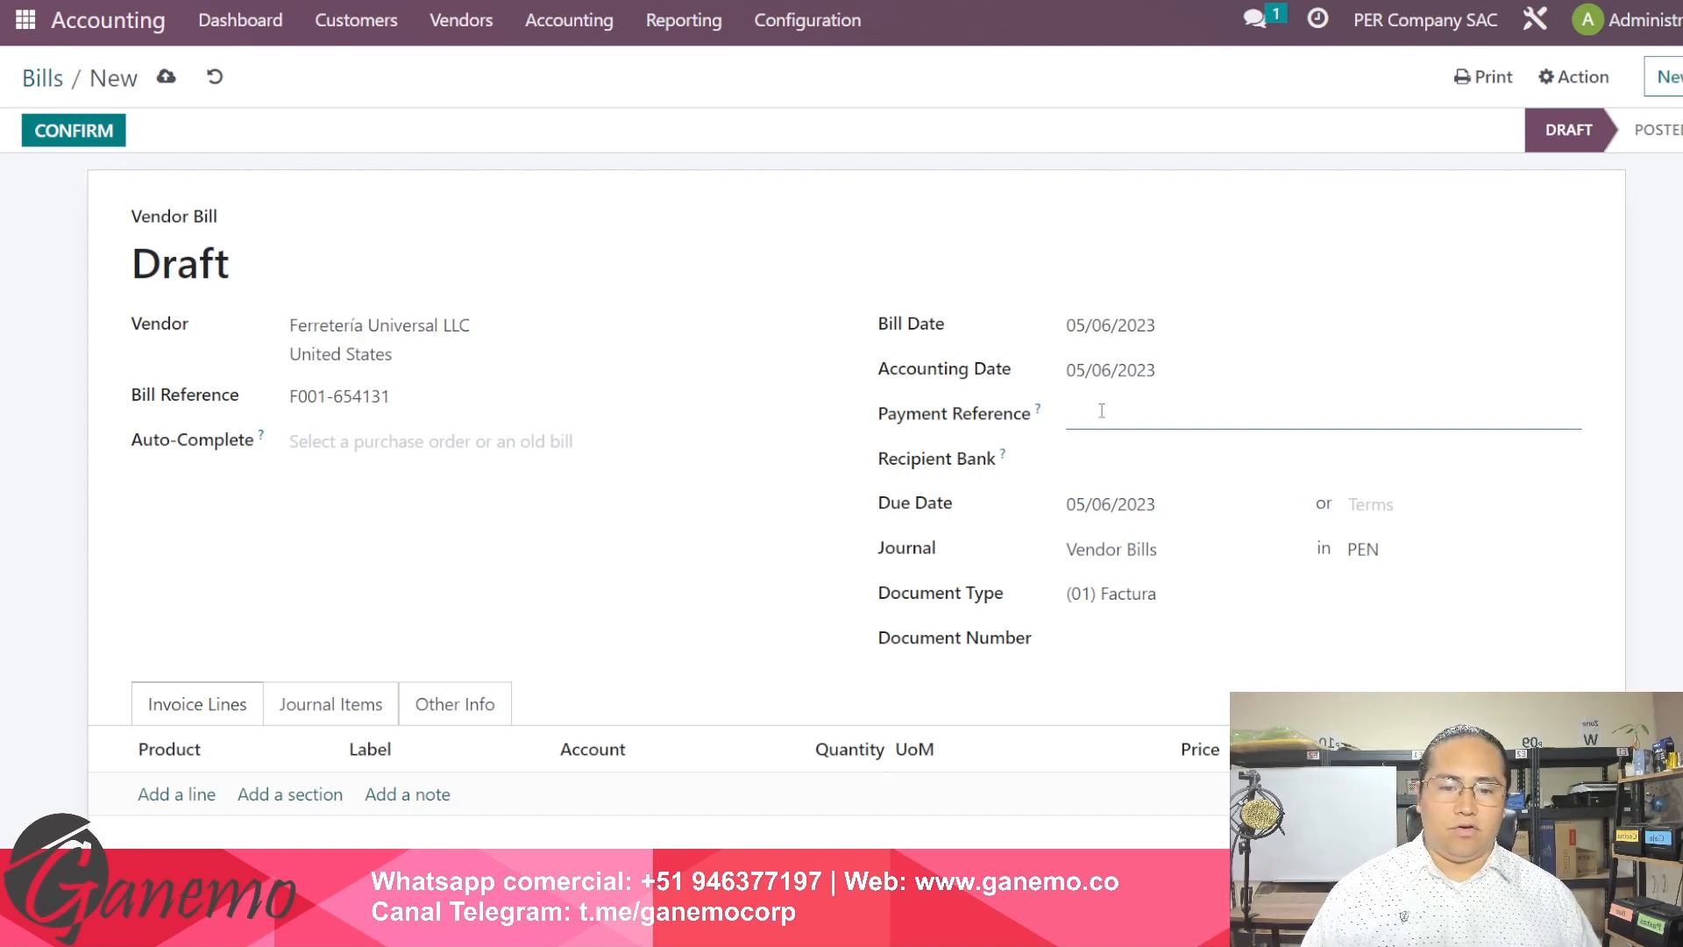
left_click(1107, 463)
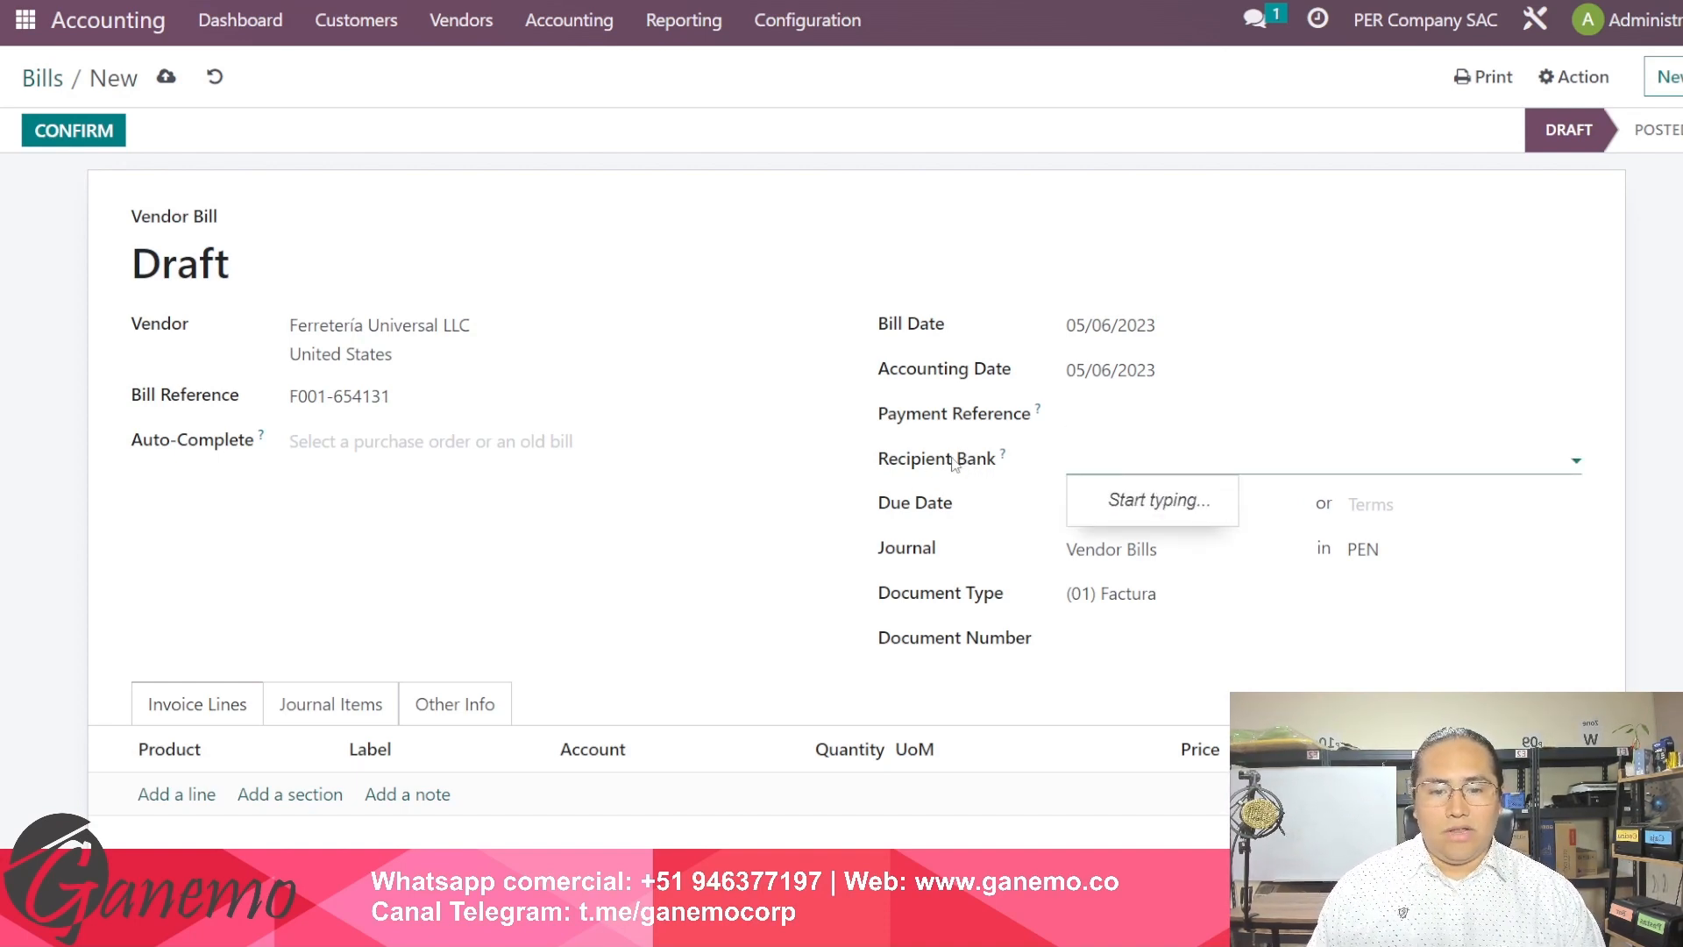
type("d")
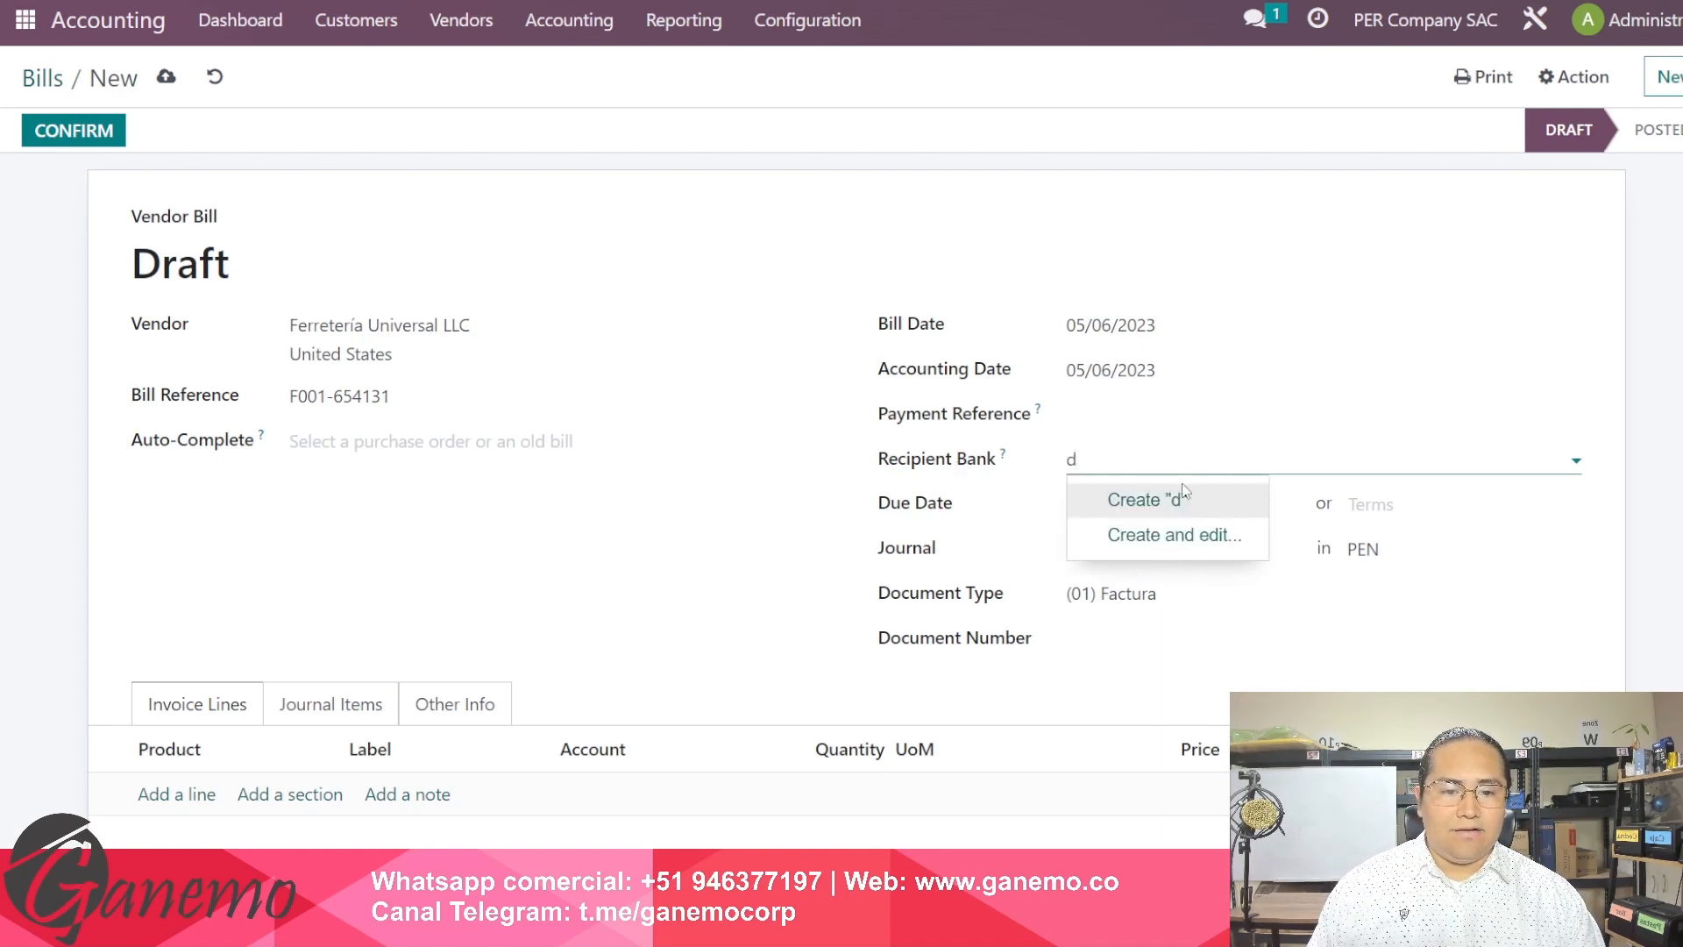
left_click(1173, 536)
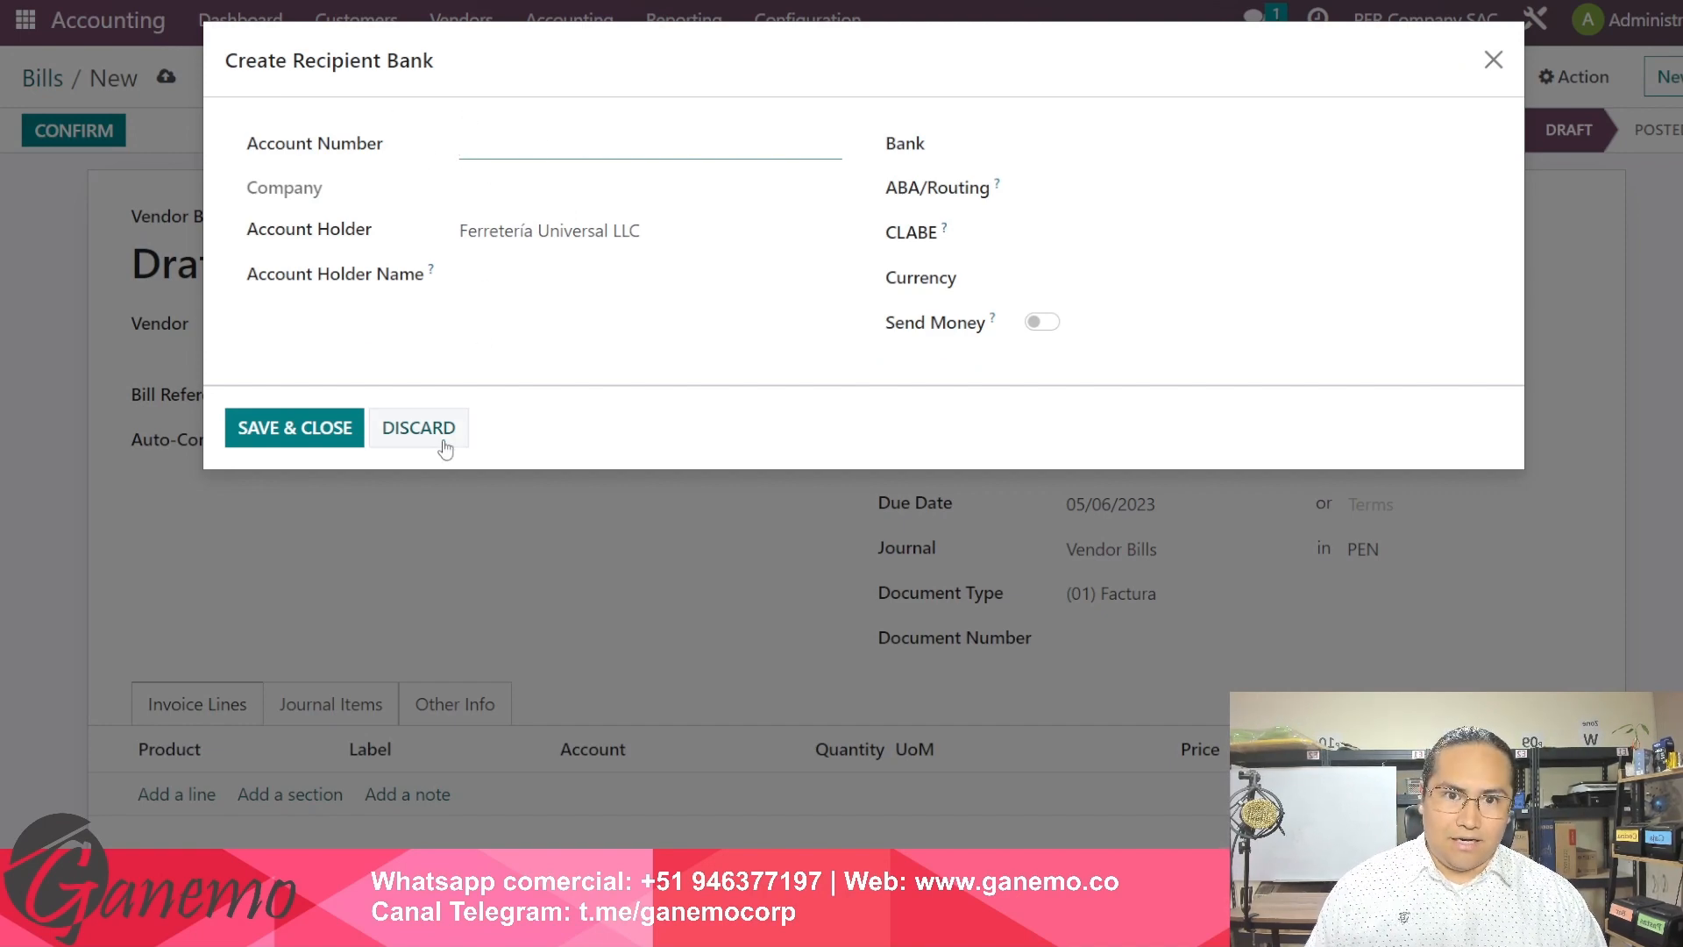
left_click(419, 428)
left_click(1110, 454)
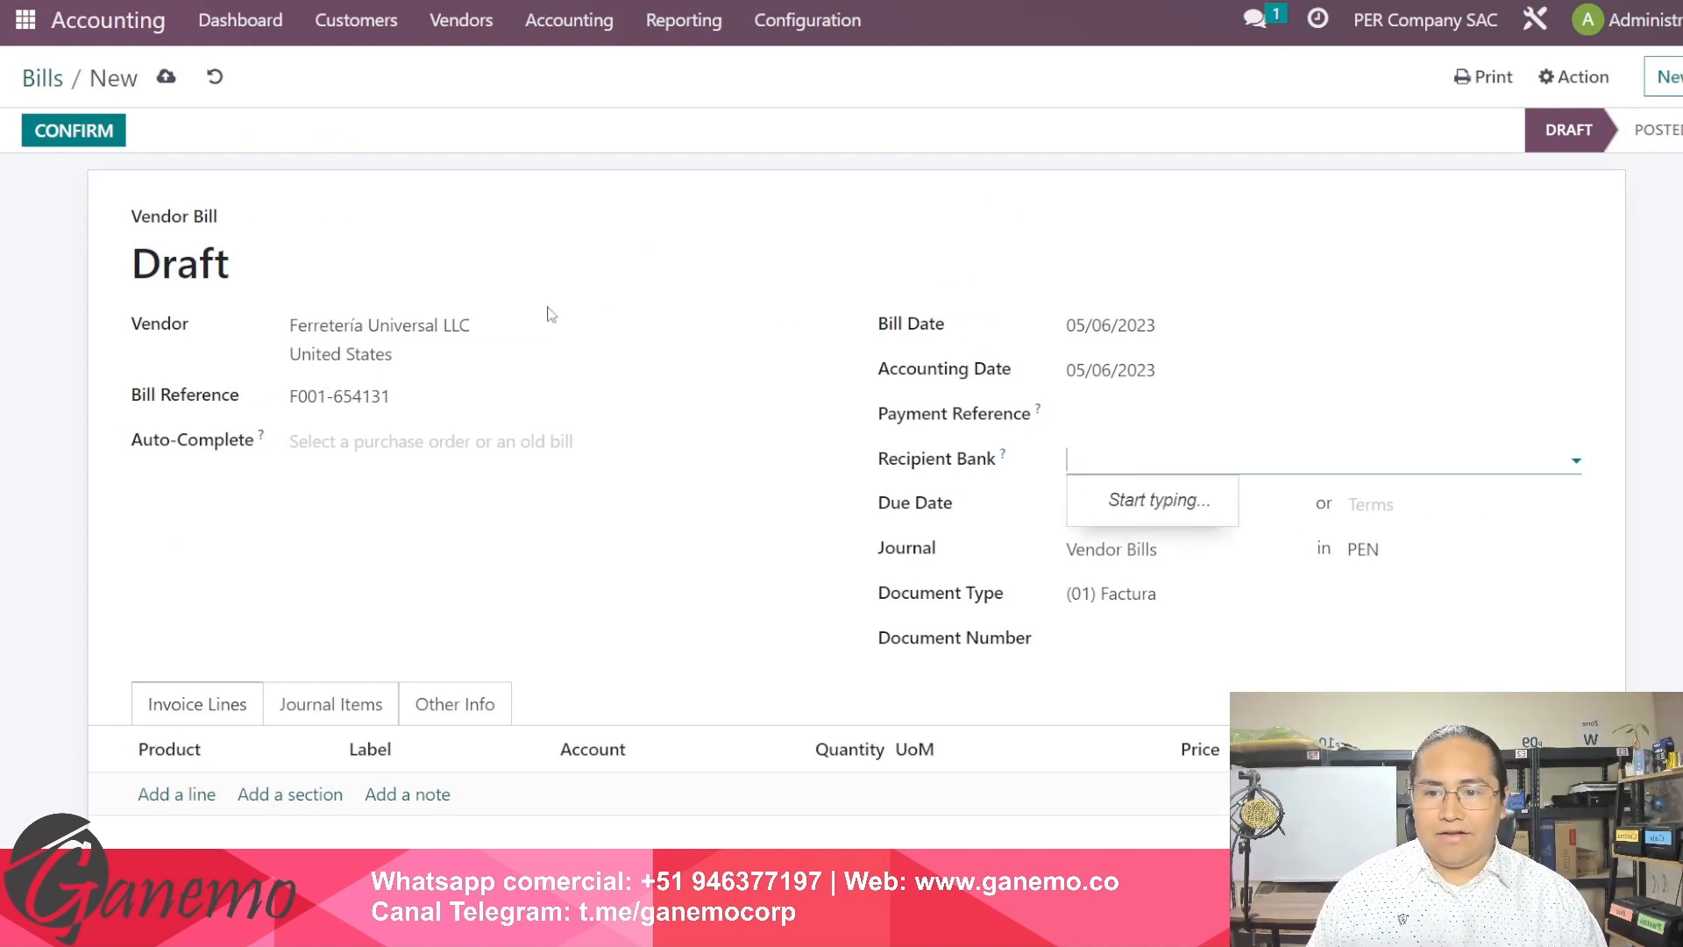
left_click_drag(540, 331, 252, 327)
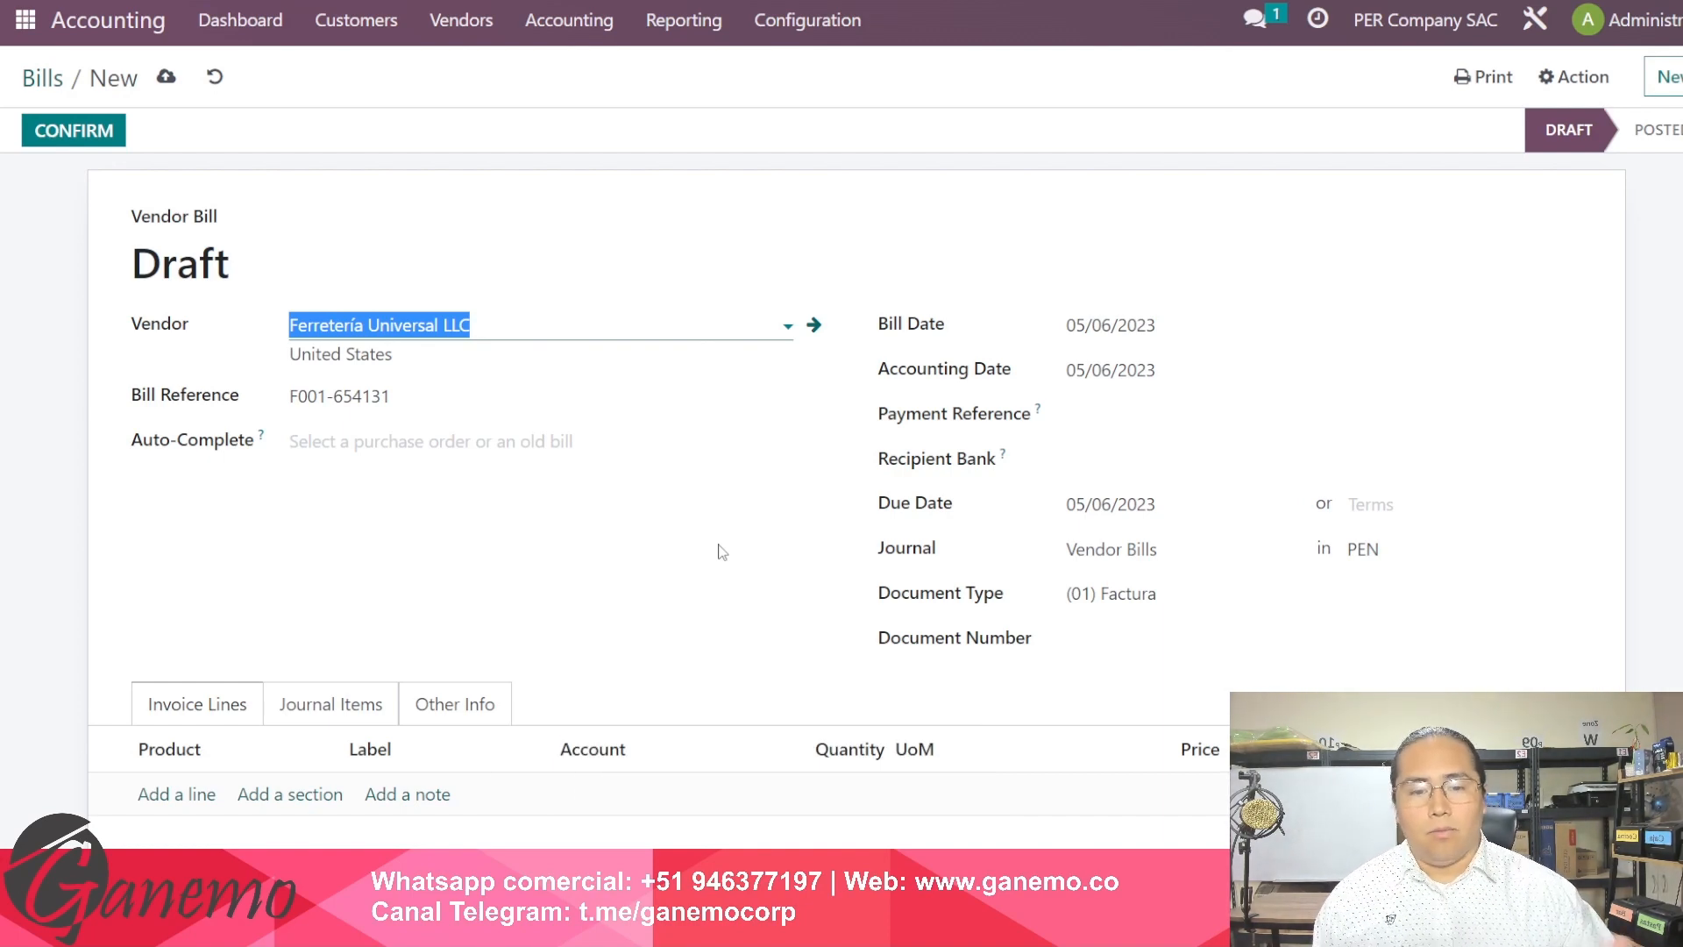
left_click(756, 539)
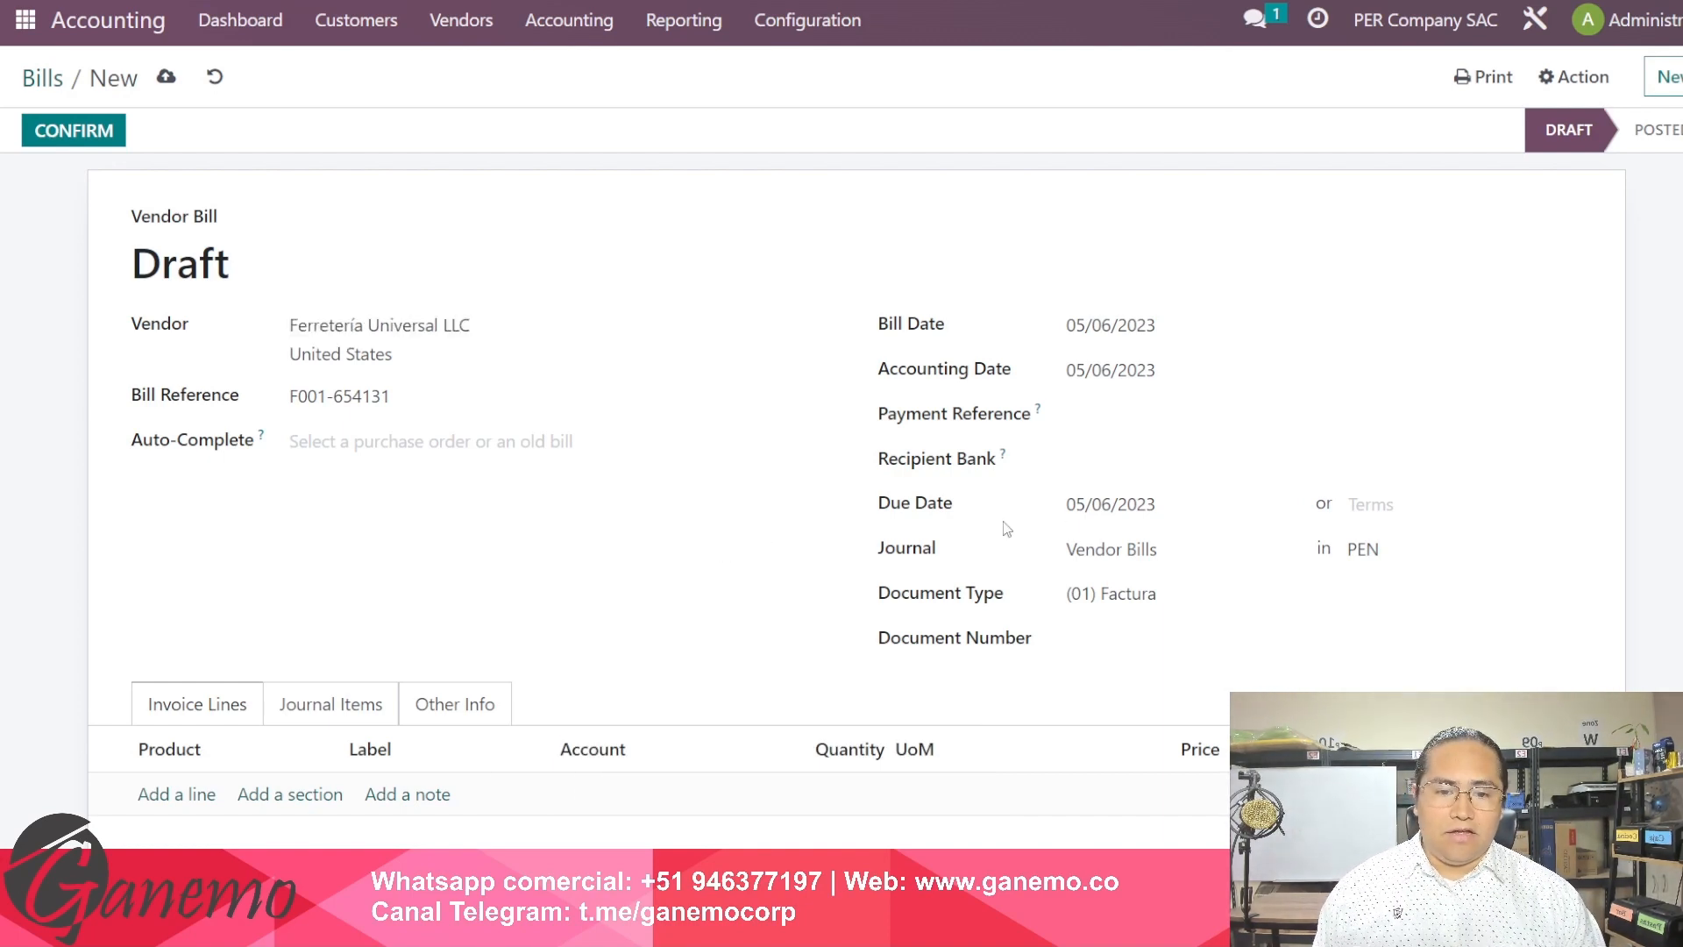
left_click(1135, 455)
left_click(860, 663)
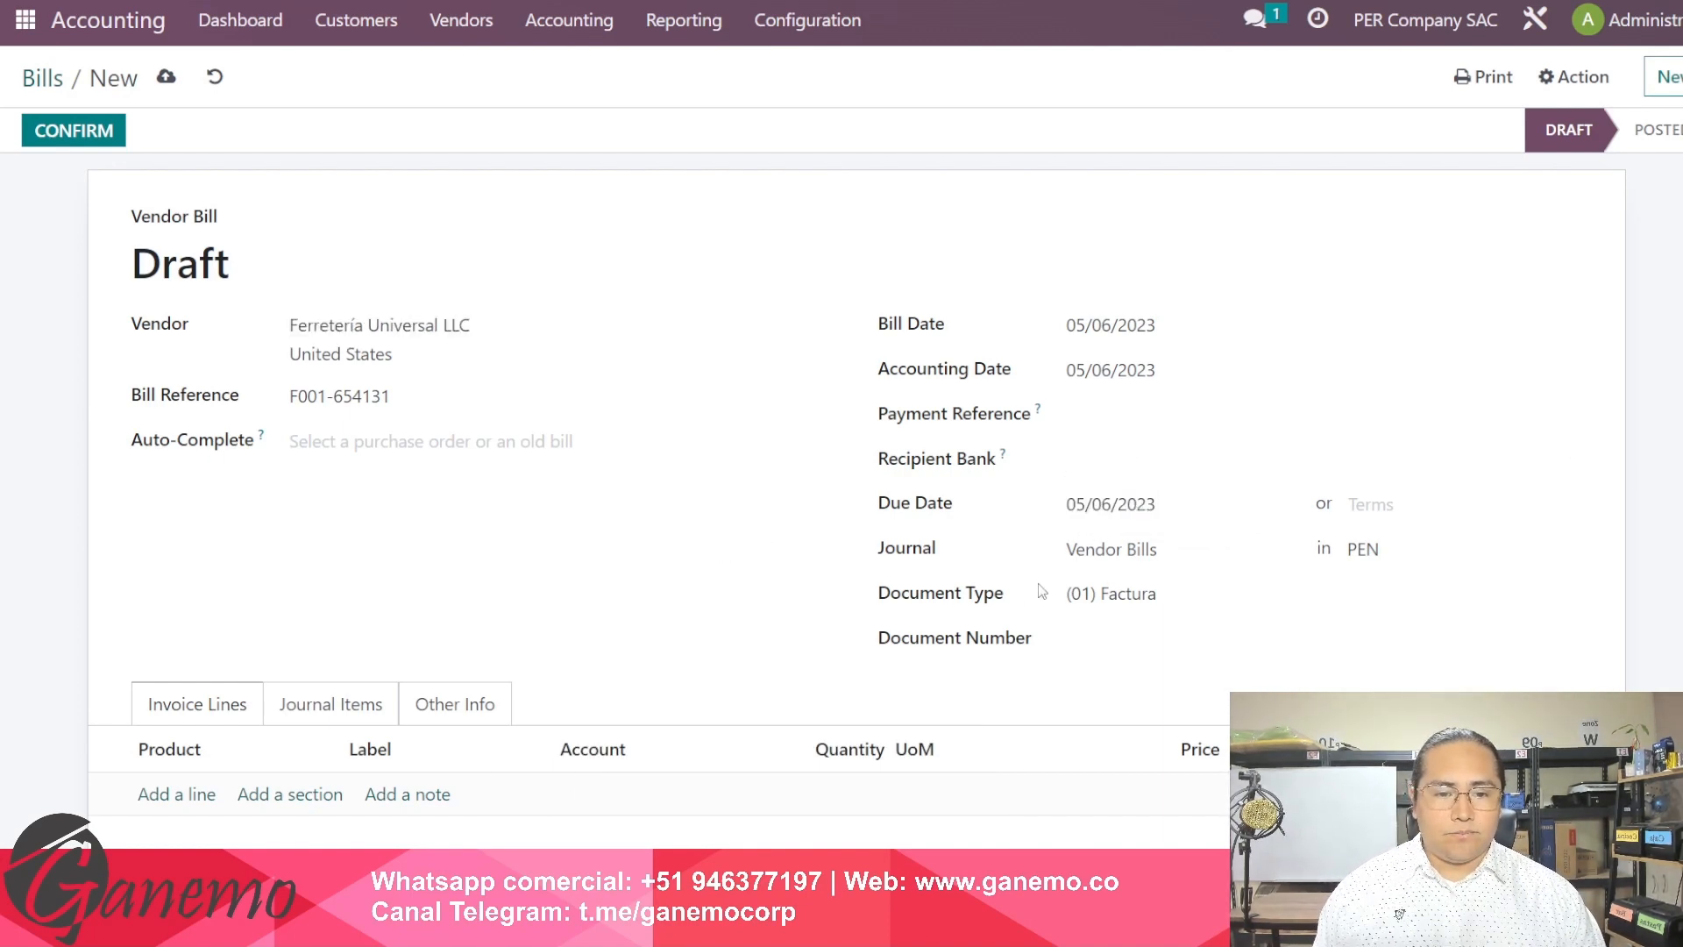
Step: Set the bill's payment terms to 30% Now, Balance 60 Days from the full list of payment terms
left_click(1171, 515)
left_click(809, 597)
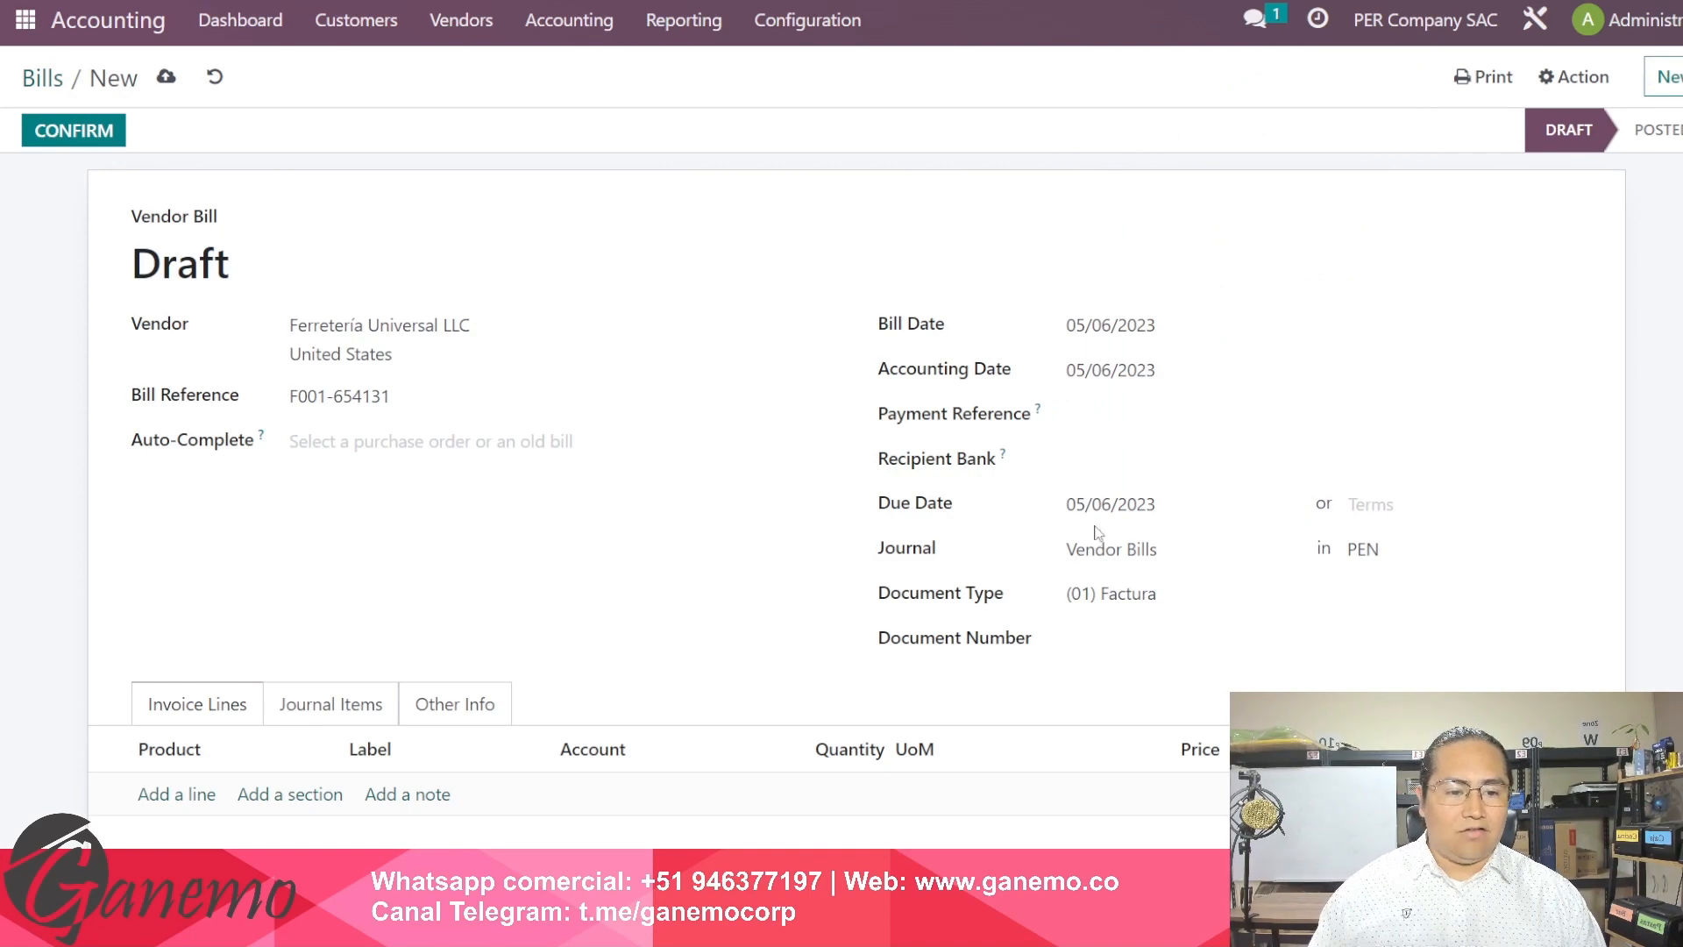
left_click(1437, 507)
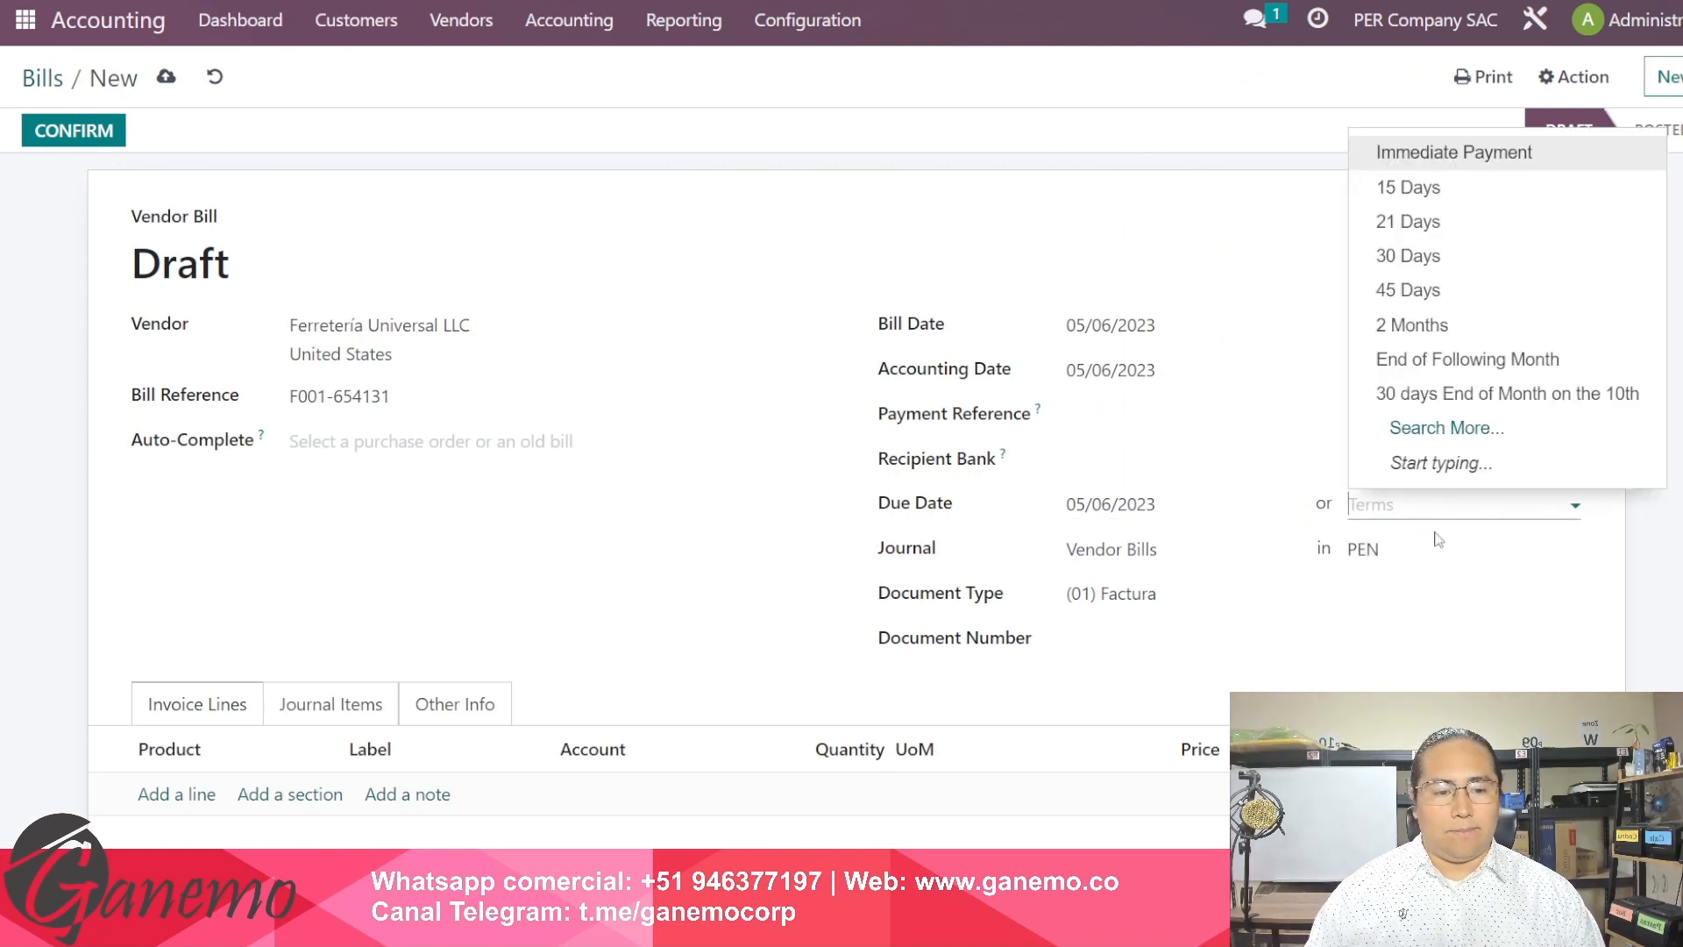
left_click(1456, 430)
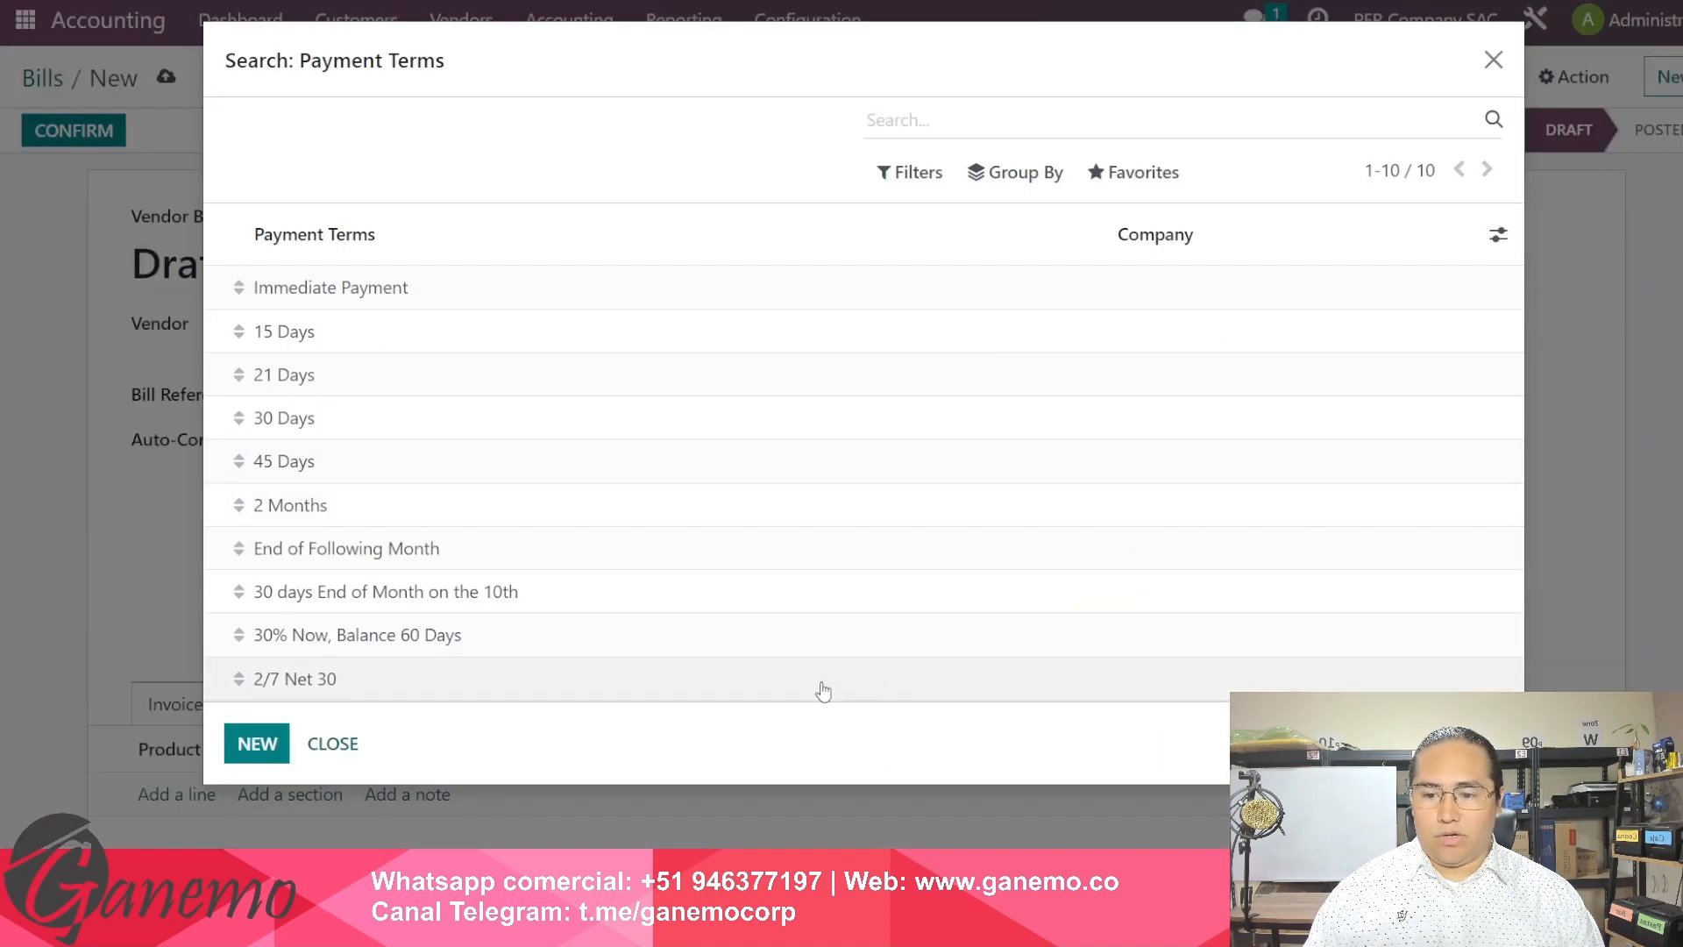
left_click(440, 645)
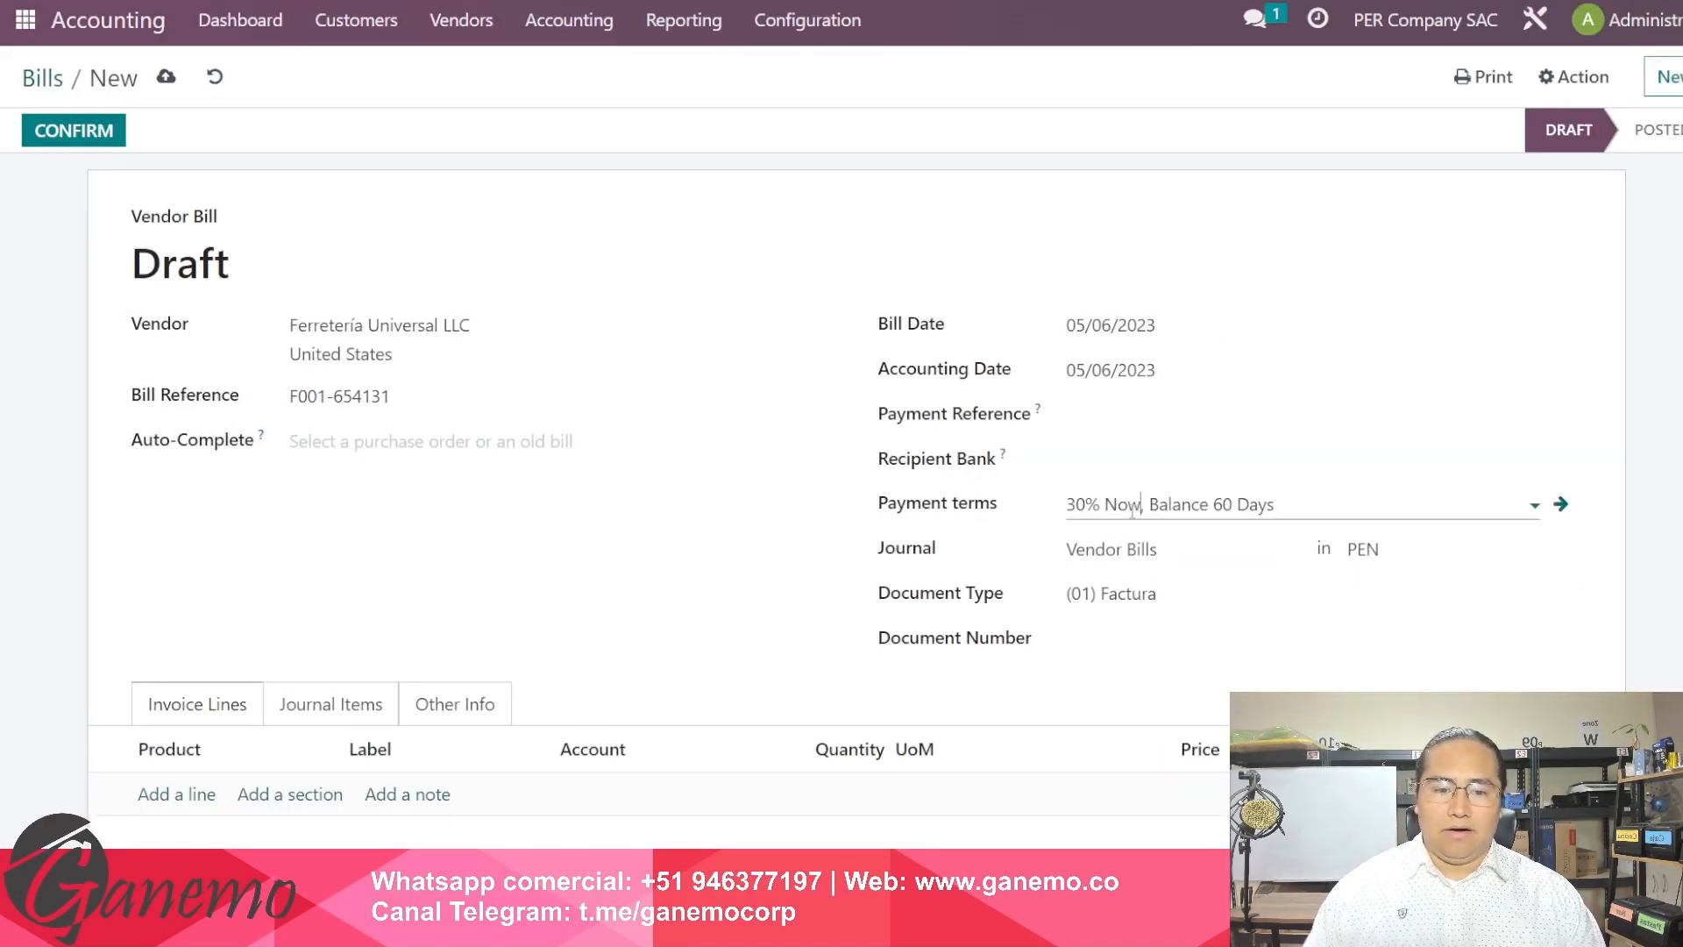
left_click_drag(1140, 512, 1309, 498)
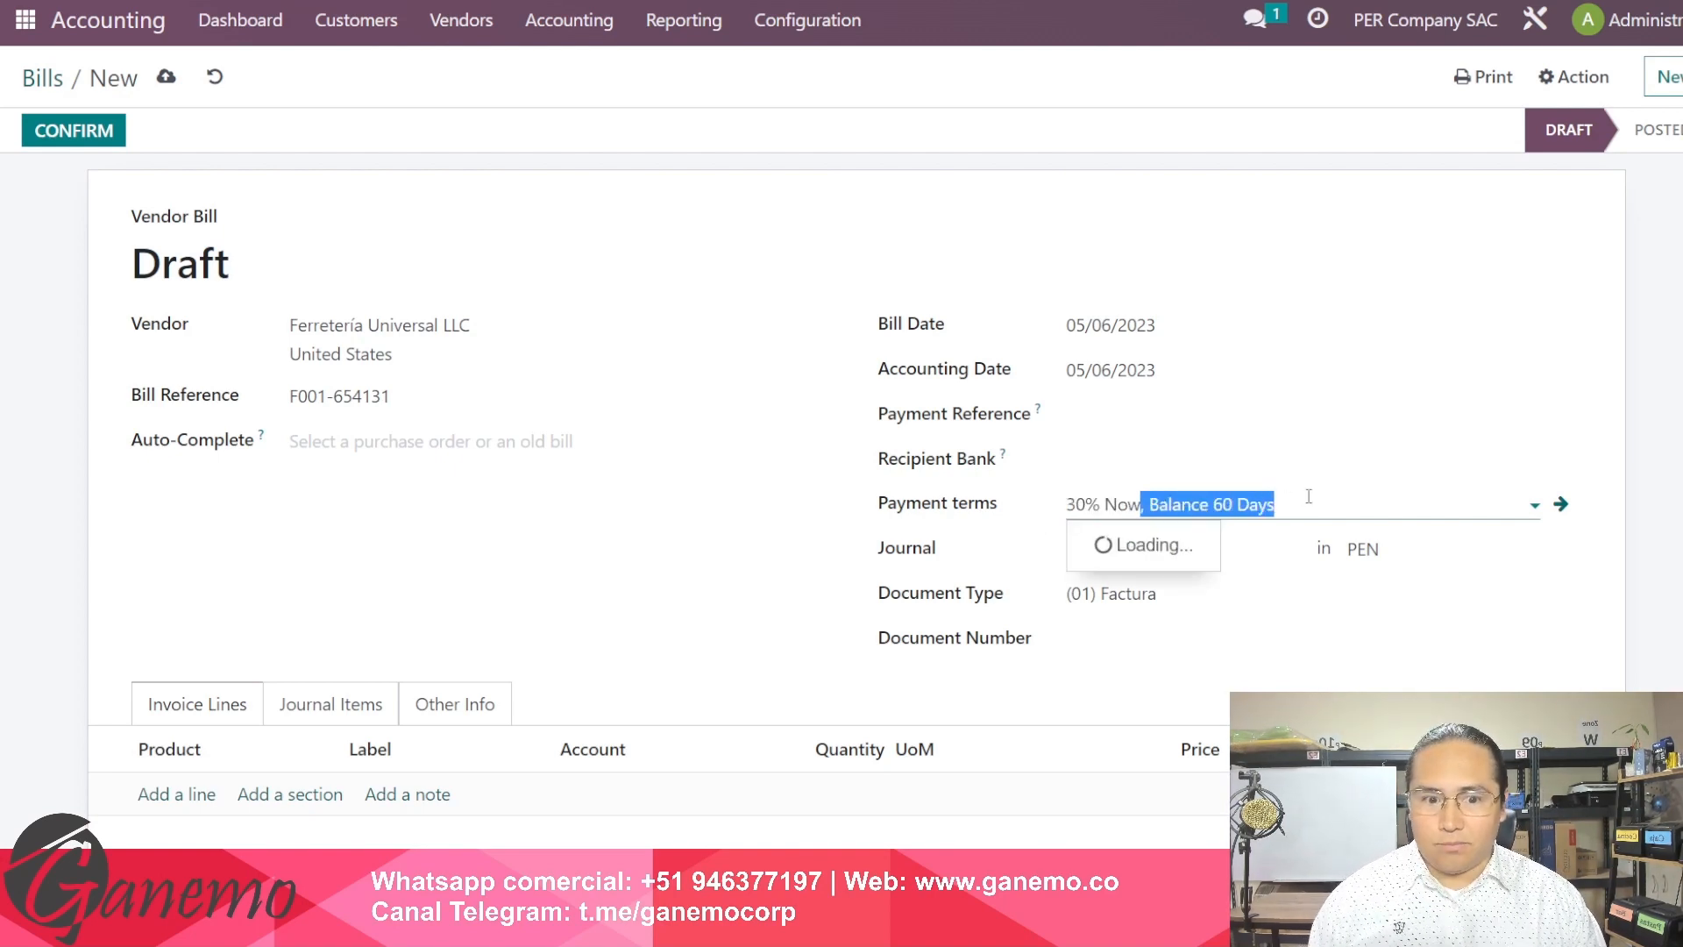
left_click(827, 559)
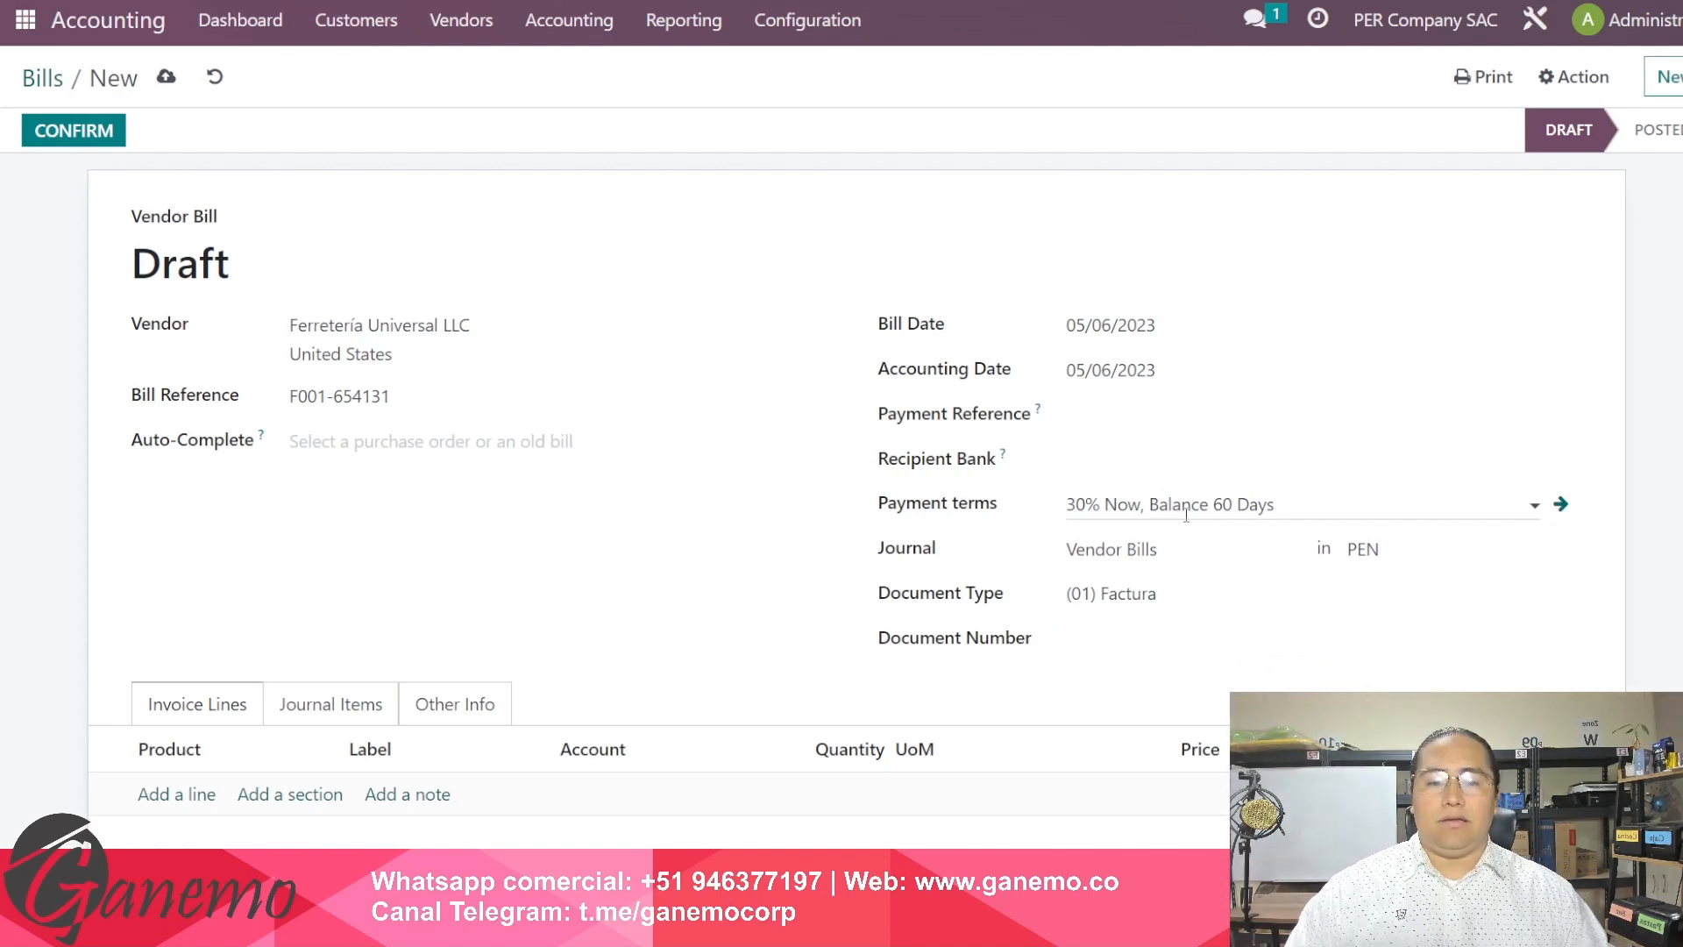
left_click_drag(1327, 508, 1015, 499)
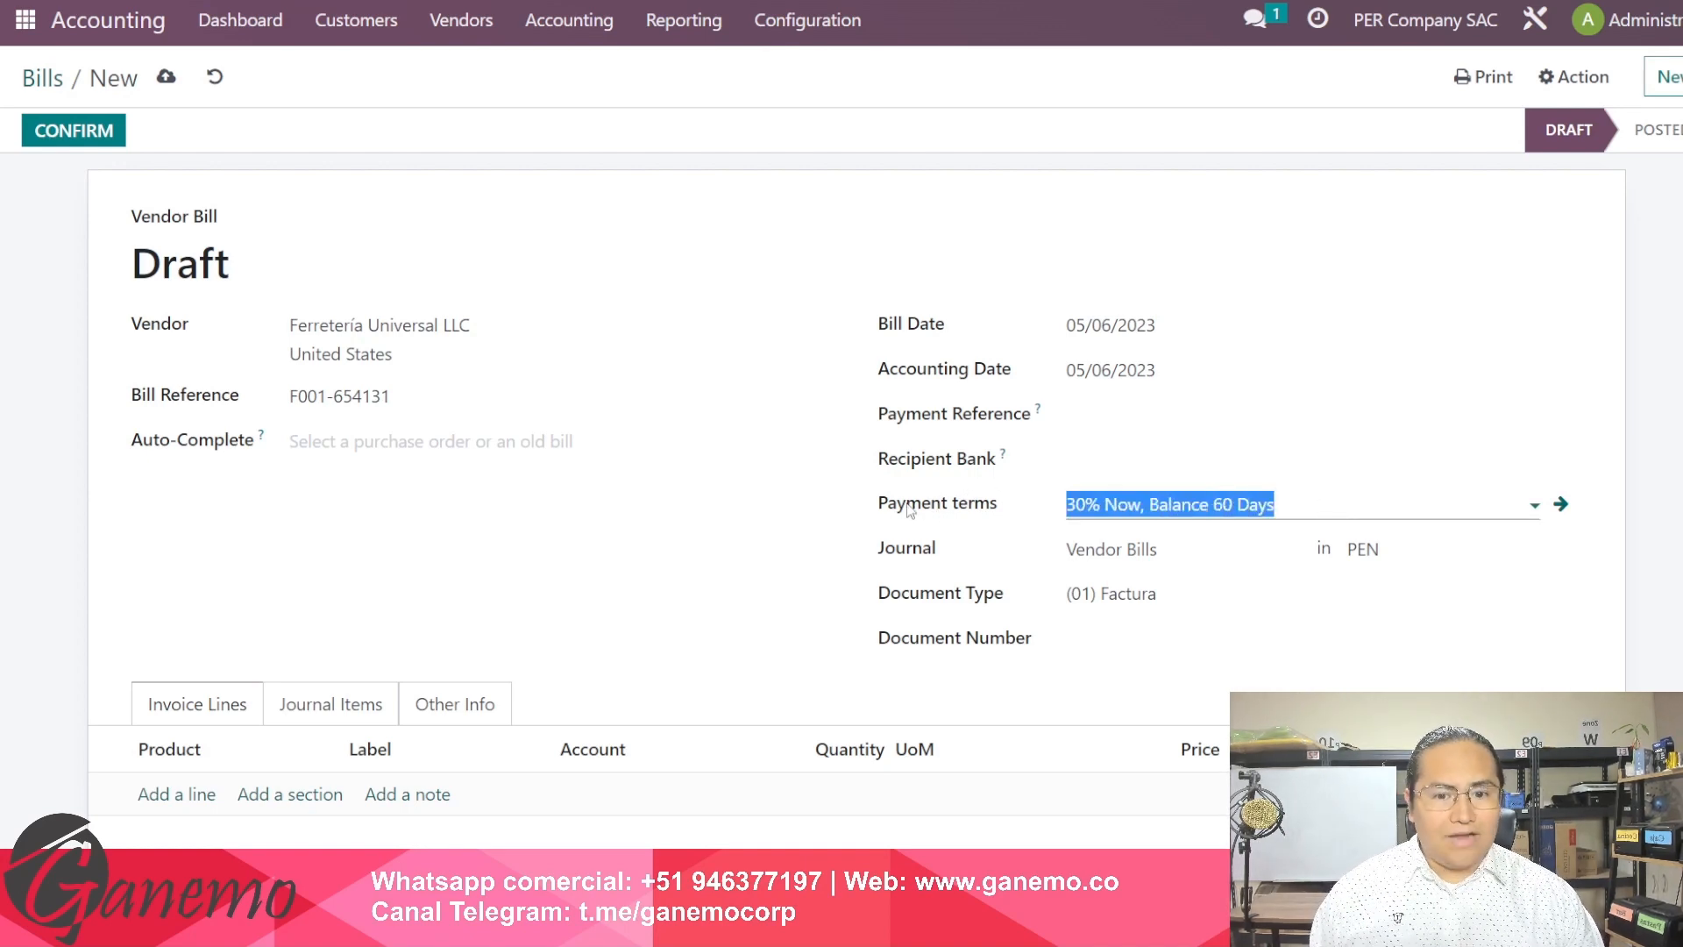
left_click_drag(877, 508, 1008, 511)
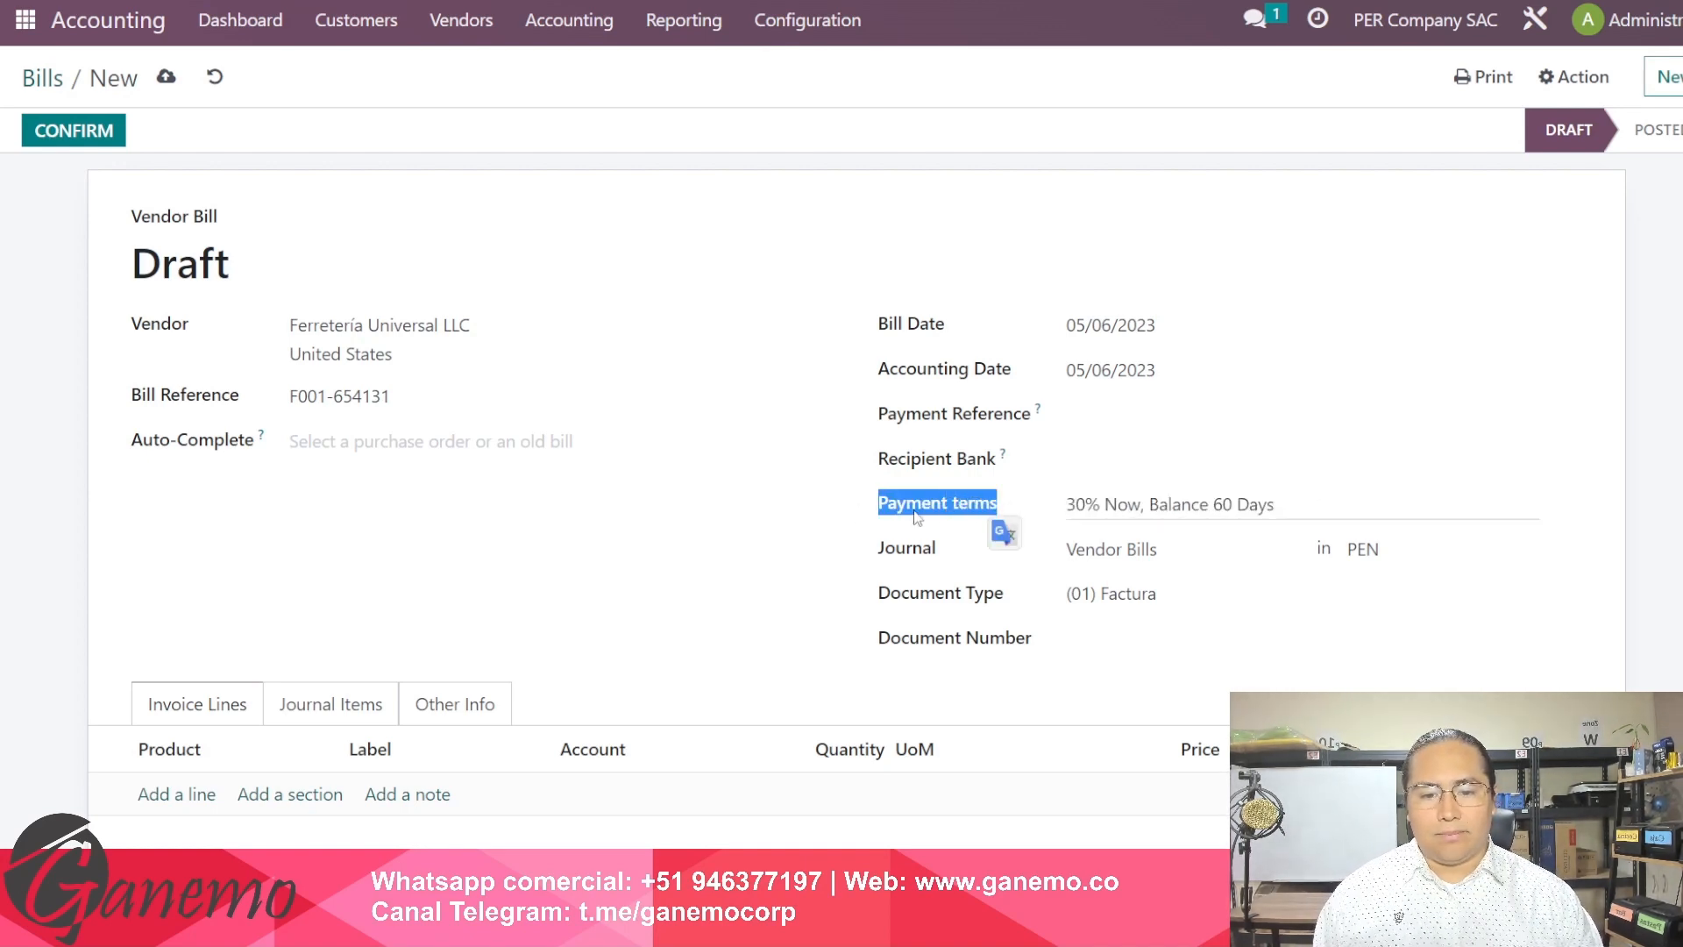
Step: Clear the bill's payment terms
left_click(1003, 526)
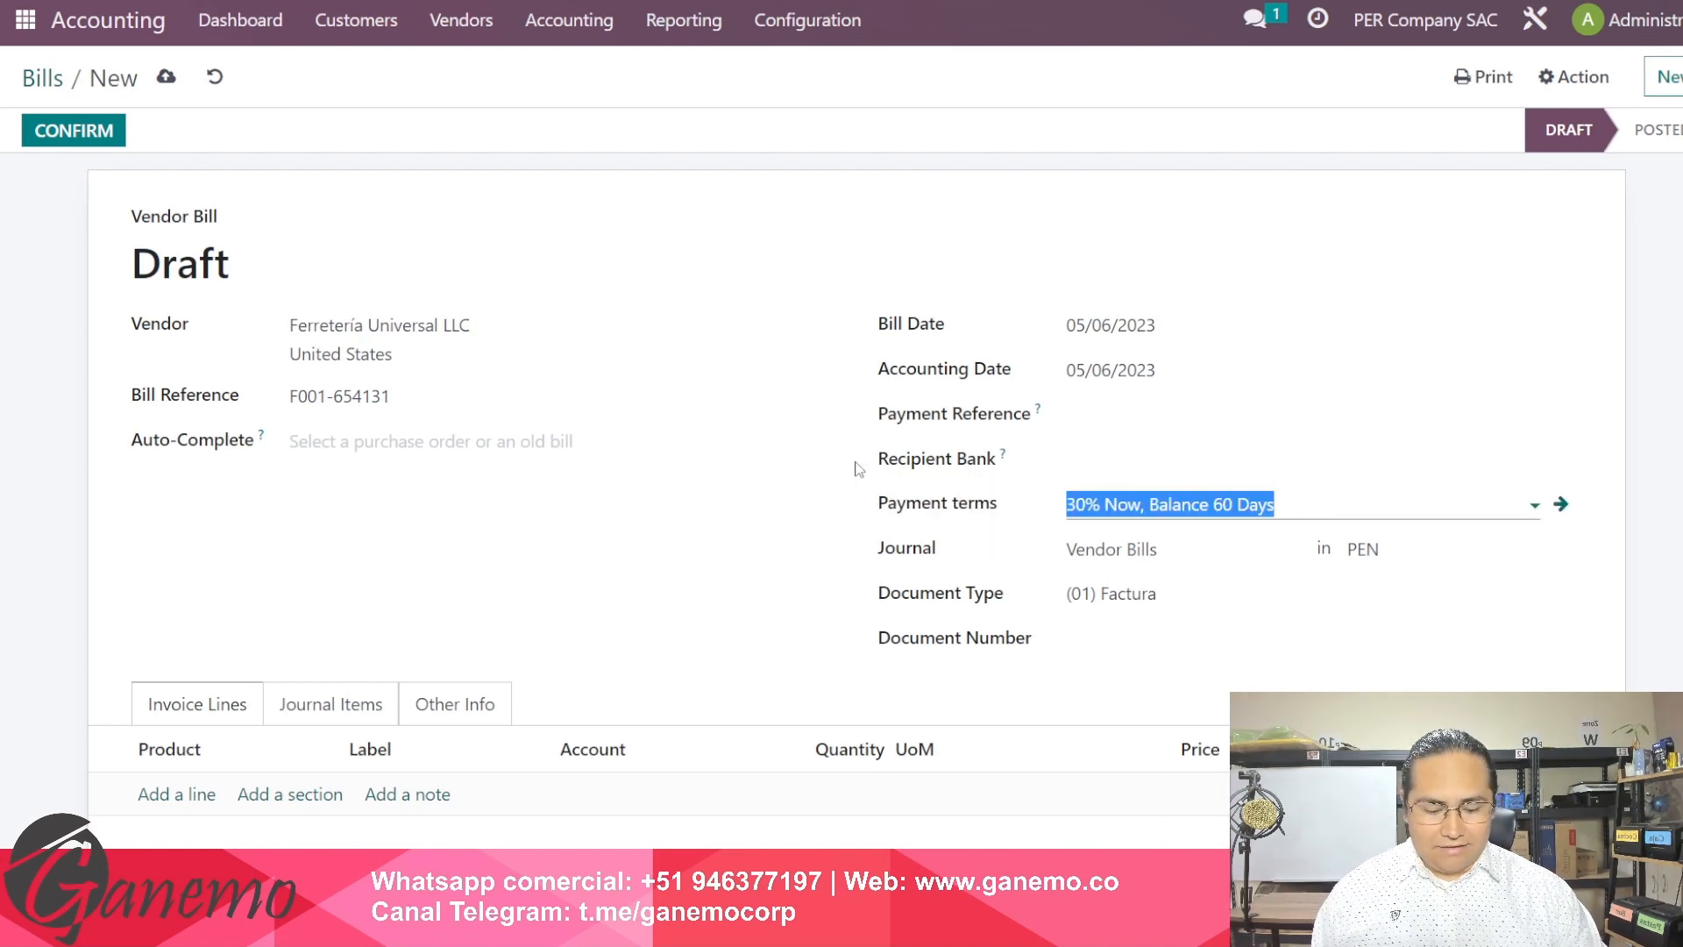
key("BackSpace")
left_click(844, 500)
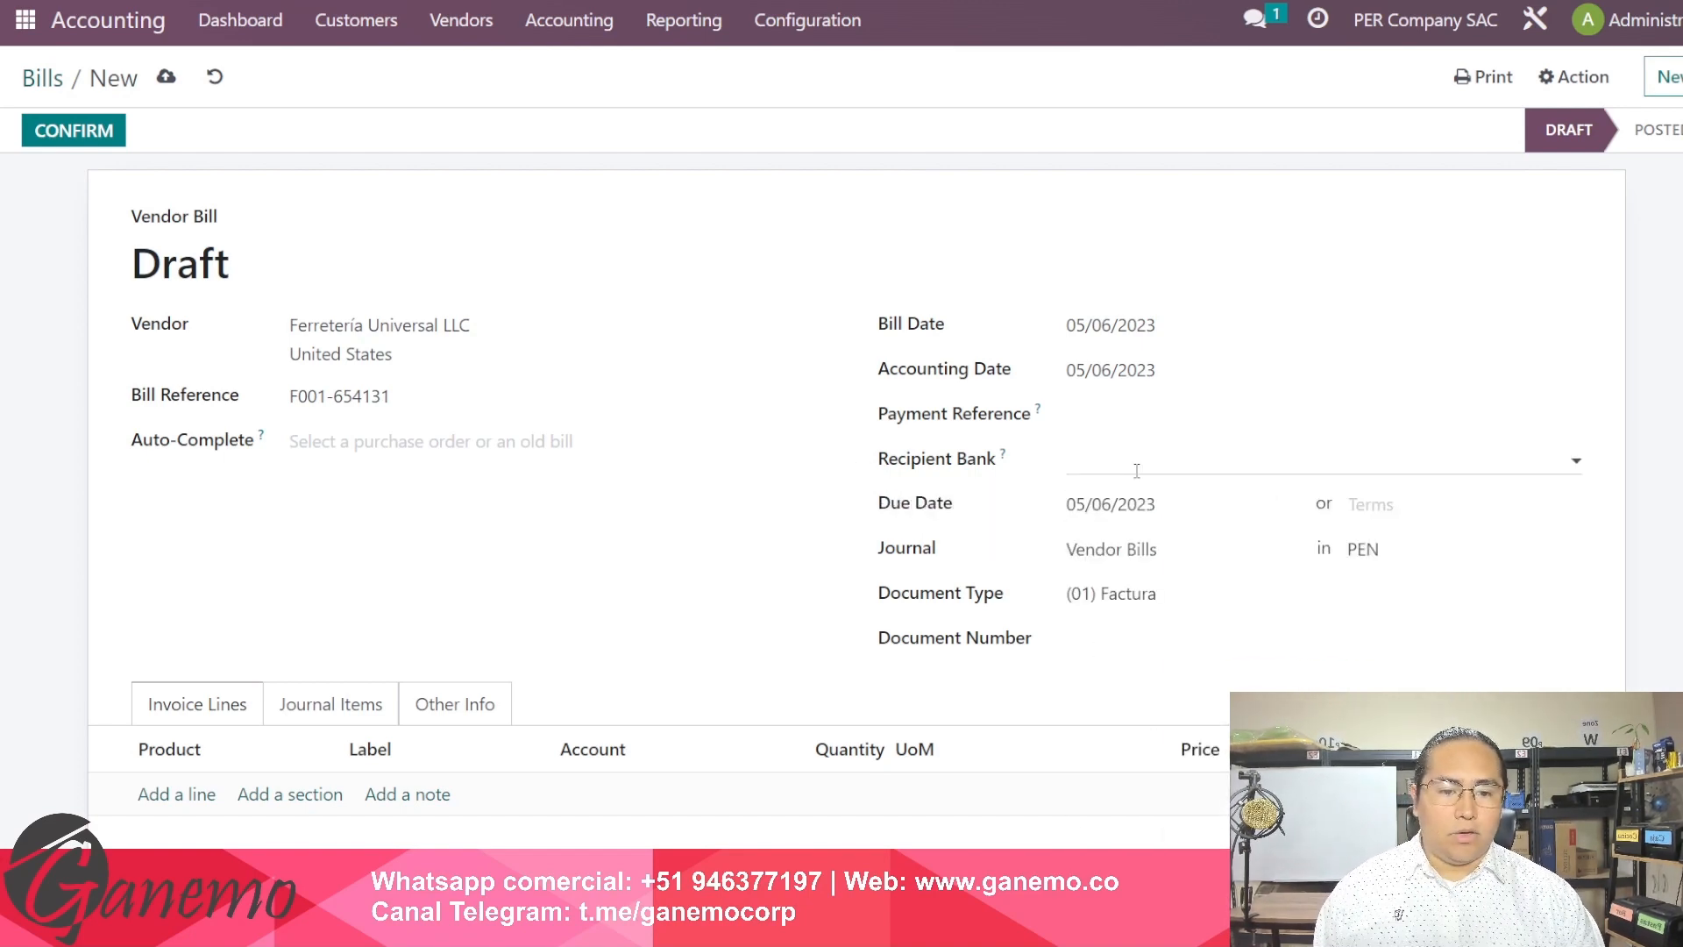
Step: Set the bill's due date to 07/26/2023
left_click(994, 515)
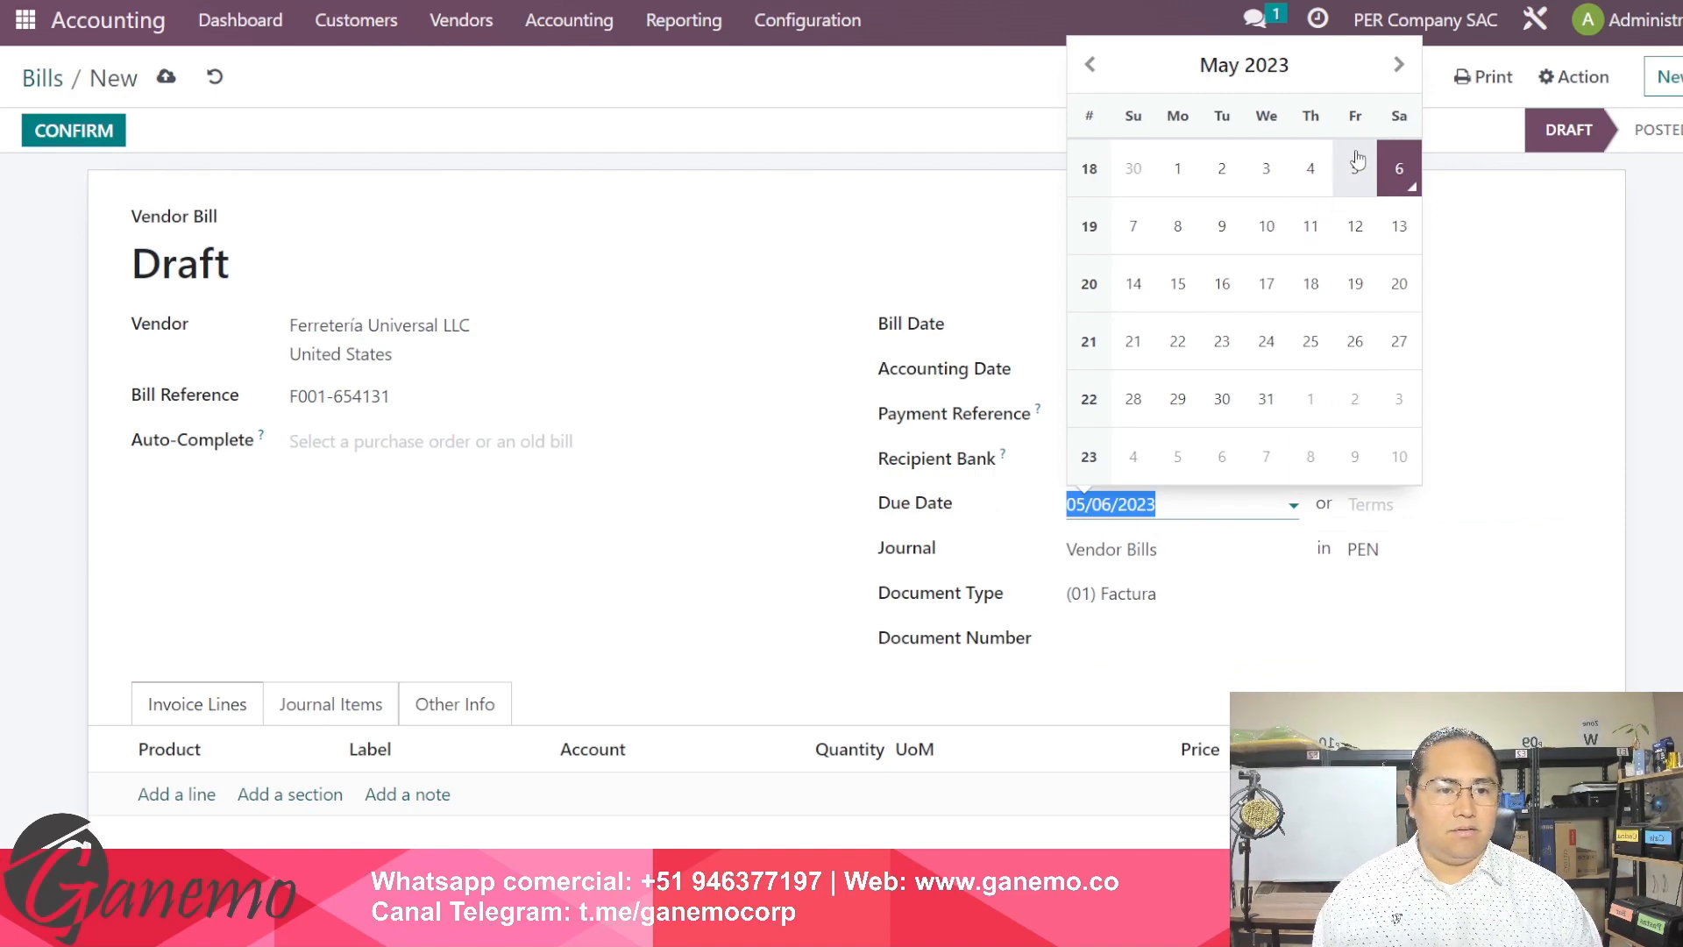
left_click(1399, 64)
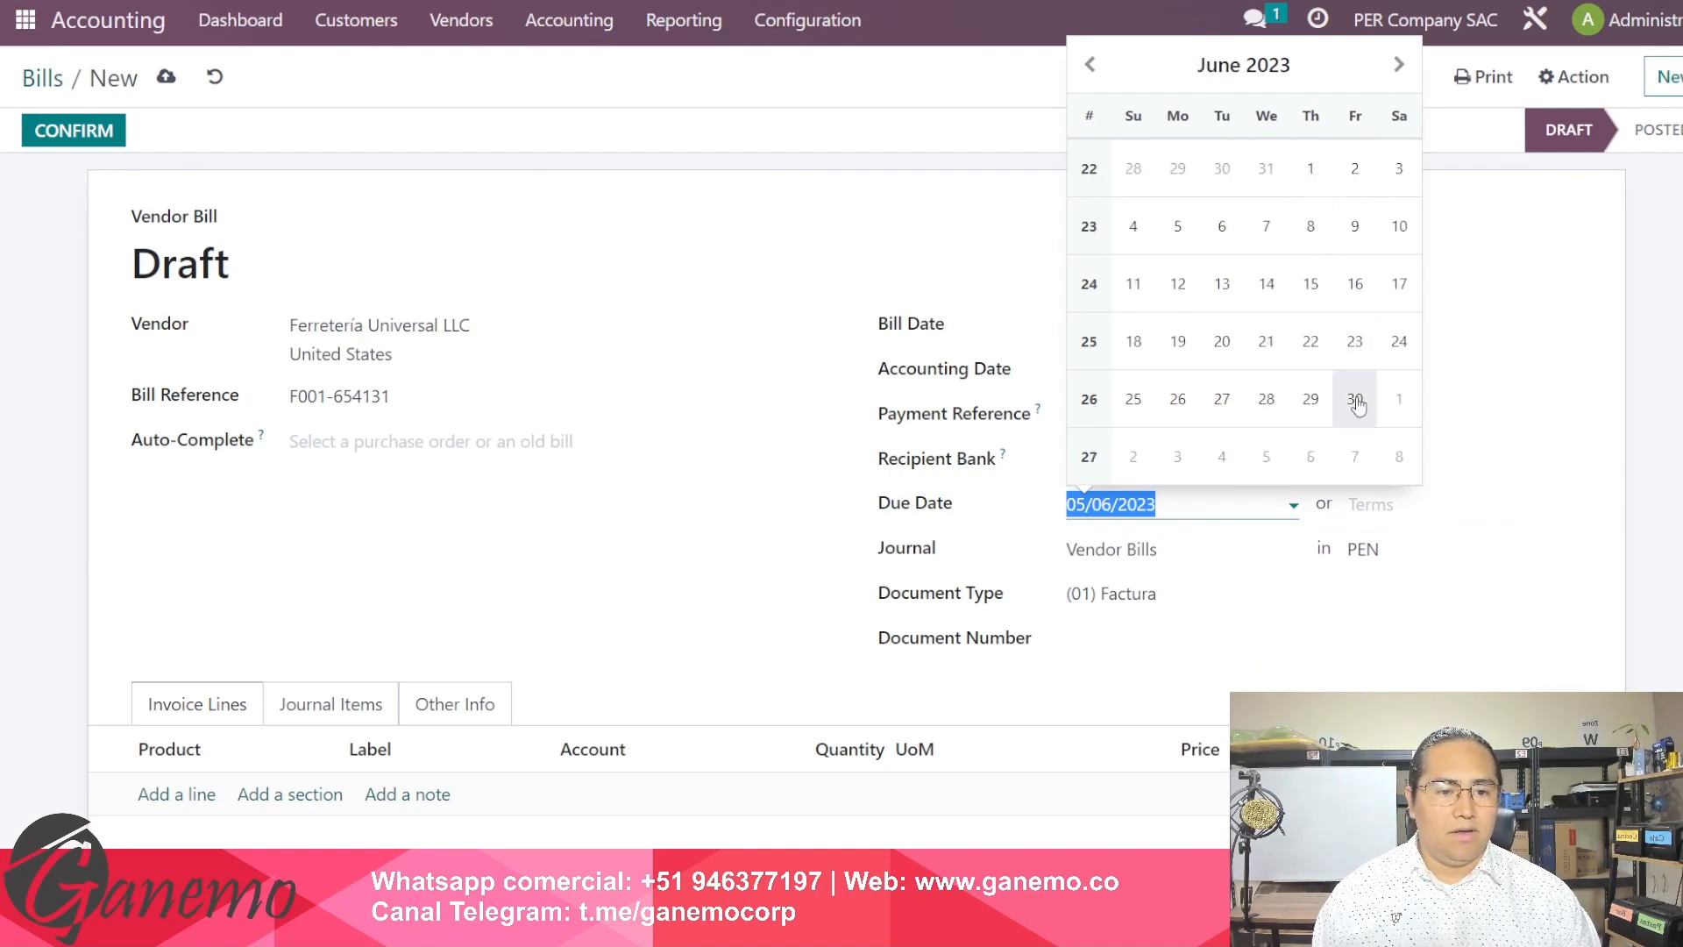
left_click(1398, 64)
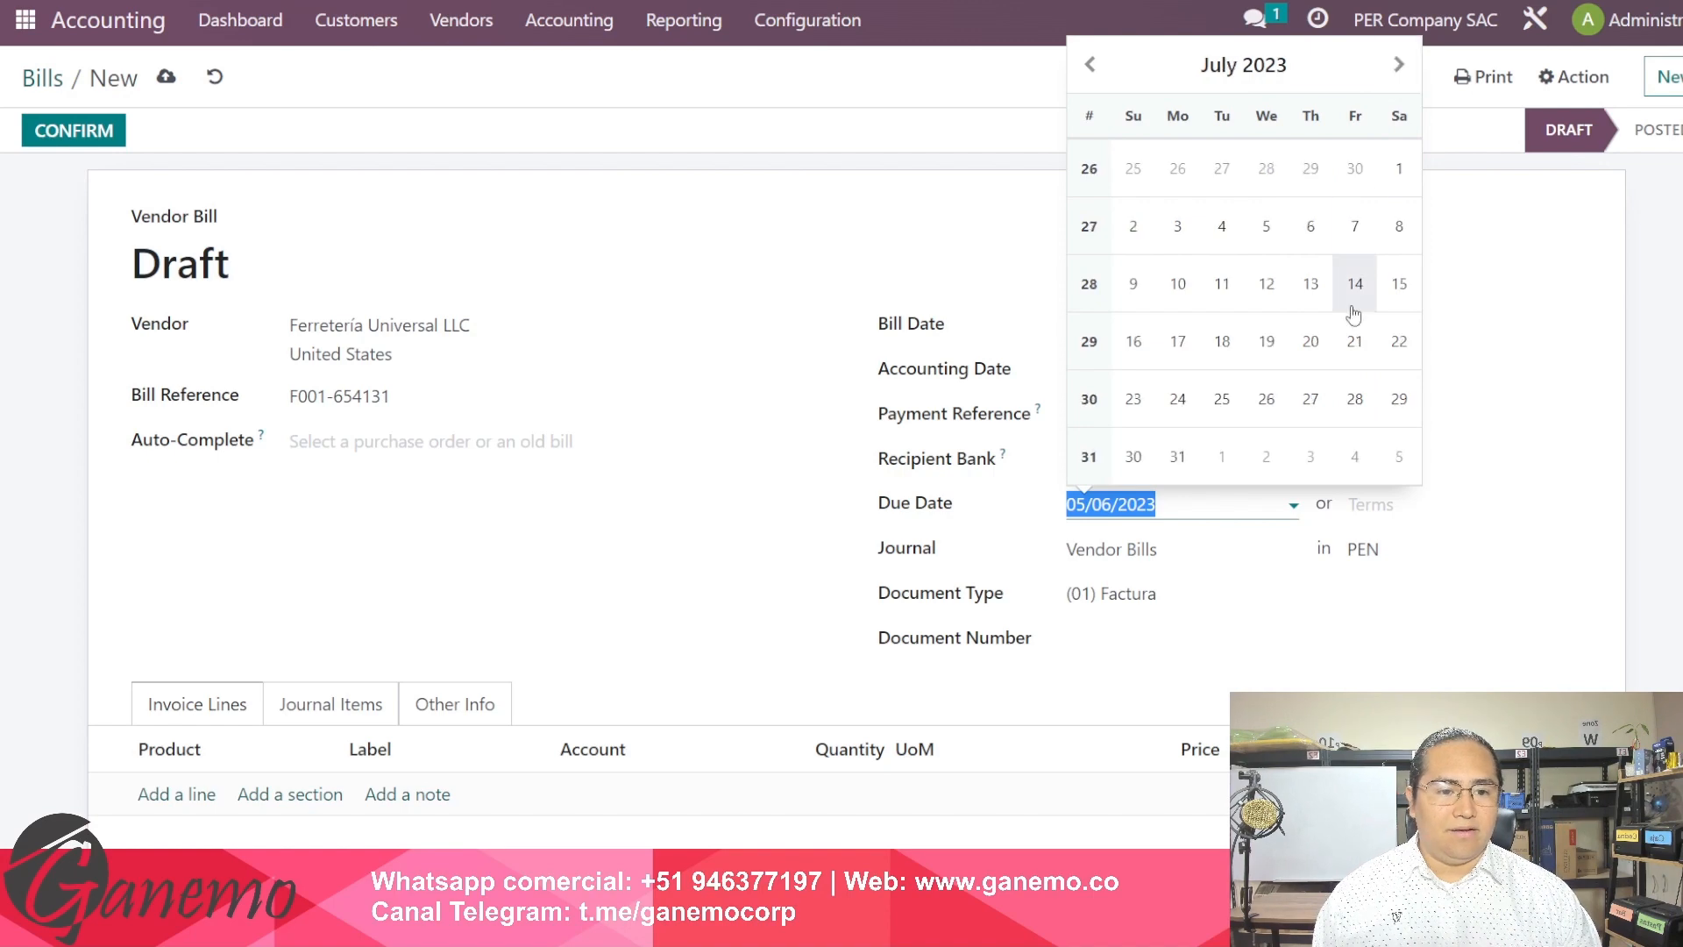
left_click(1278, 396)
left_click(891, 558)
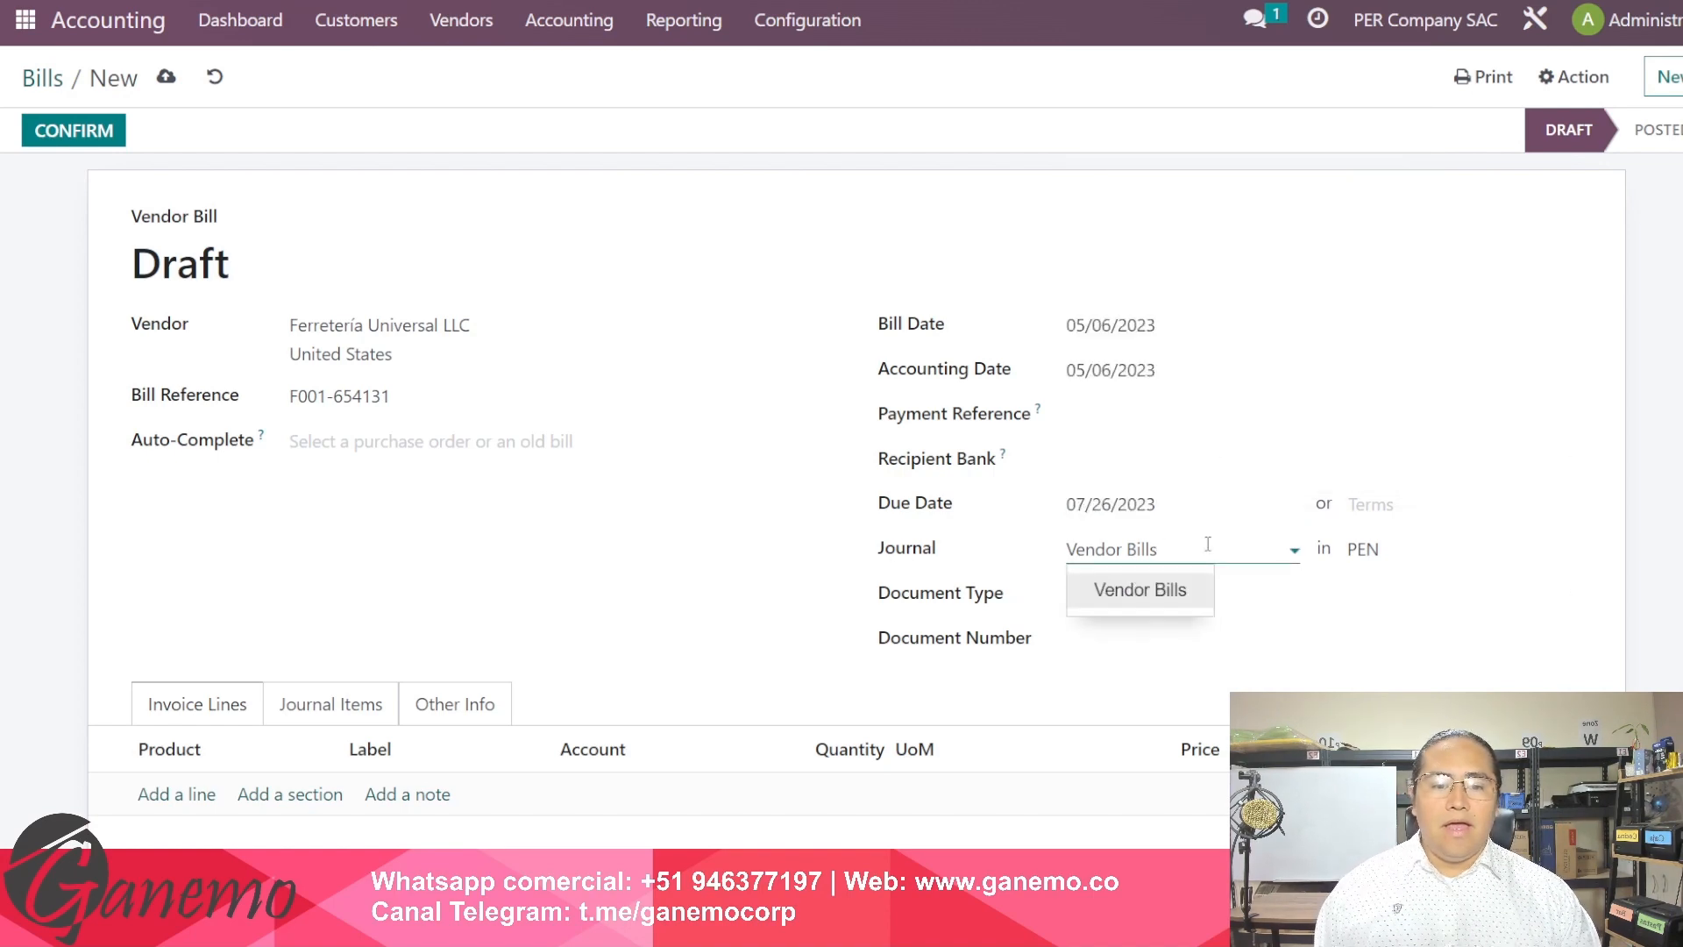
Step: Examine the journal choices of the bill, then its bill reference and draft title, leaving them as they are
left_click_drag(1209, 543, 1047, 543)
left_click(869, 581)
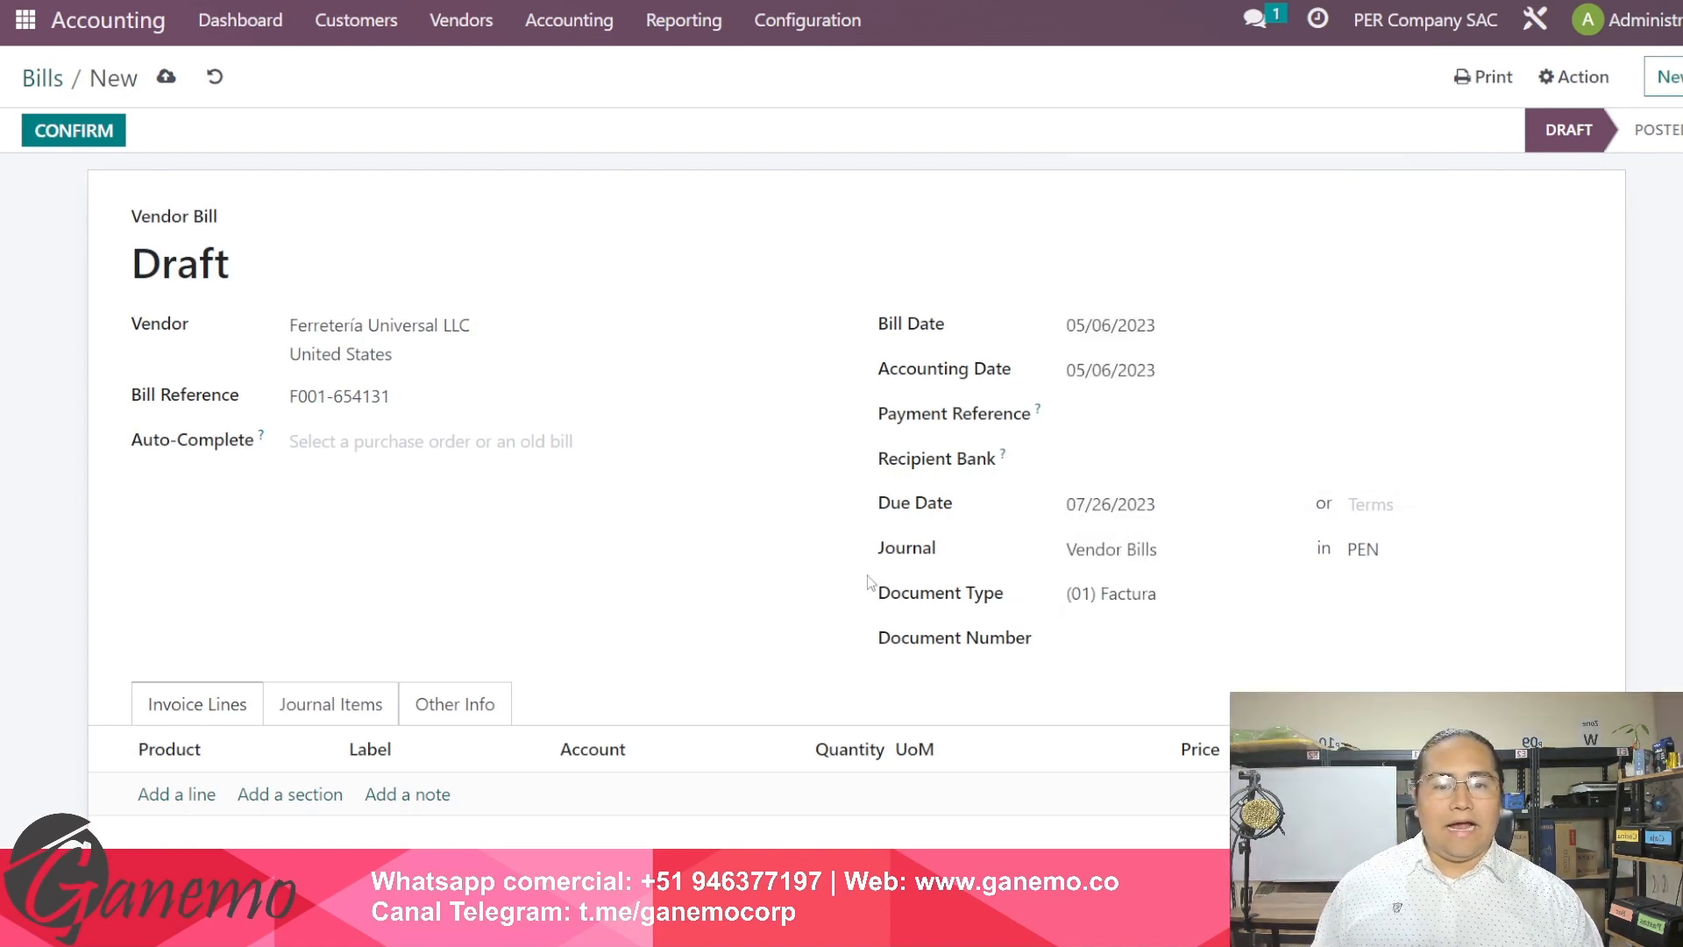
left_click_drag(1200, 549, 1018, 556)
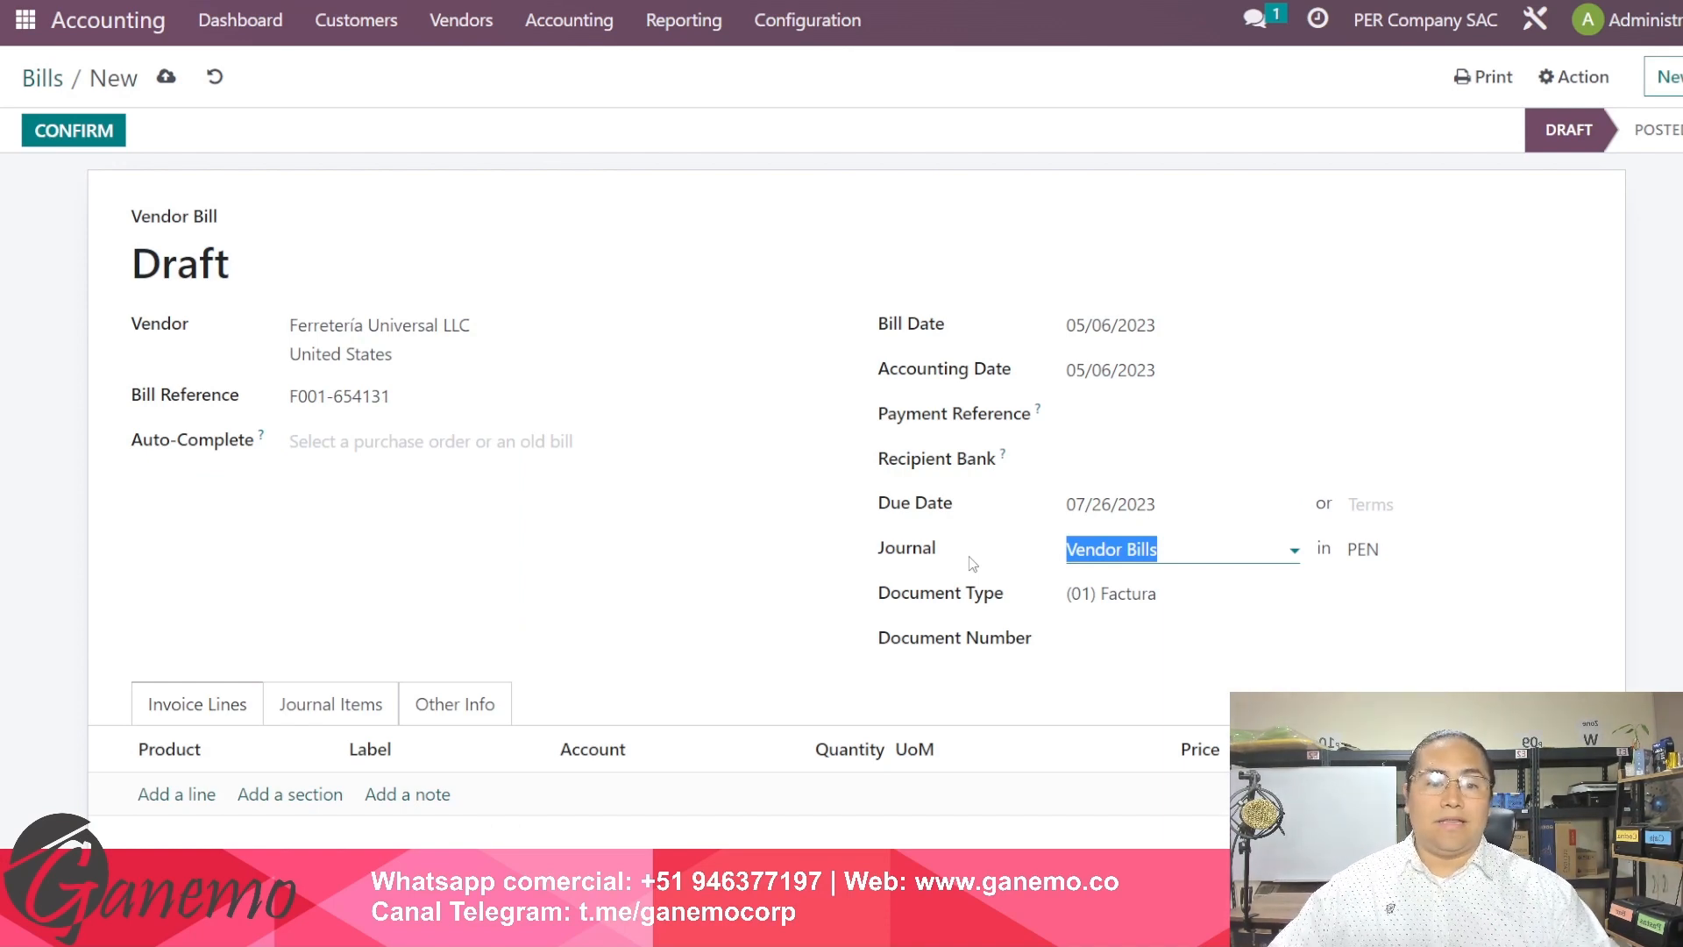
left_click(1179, 566)
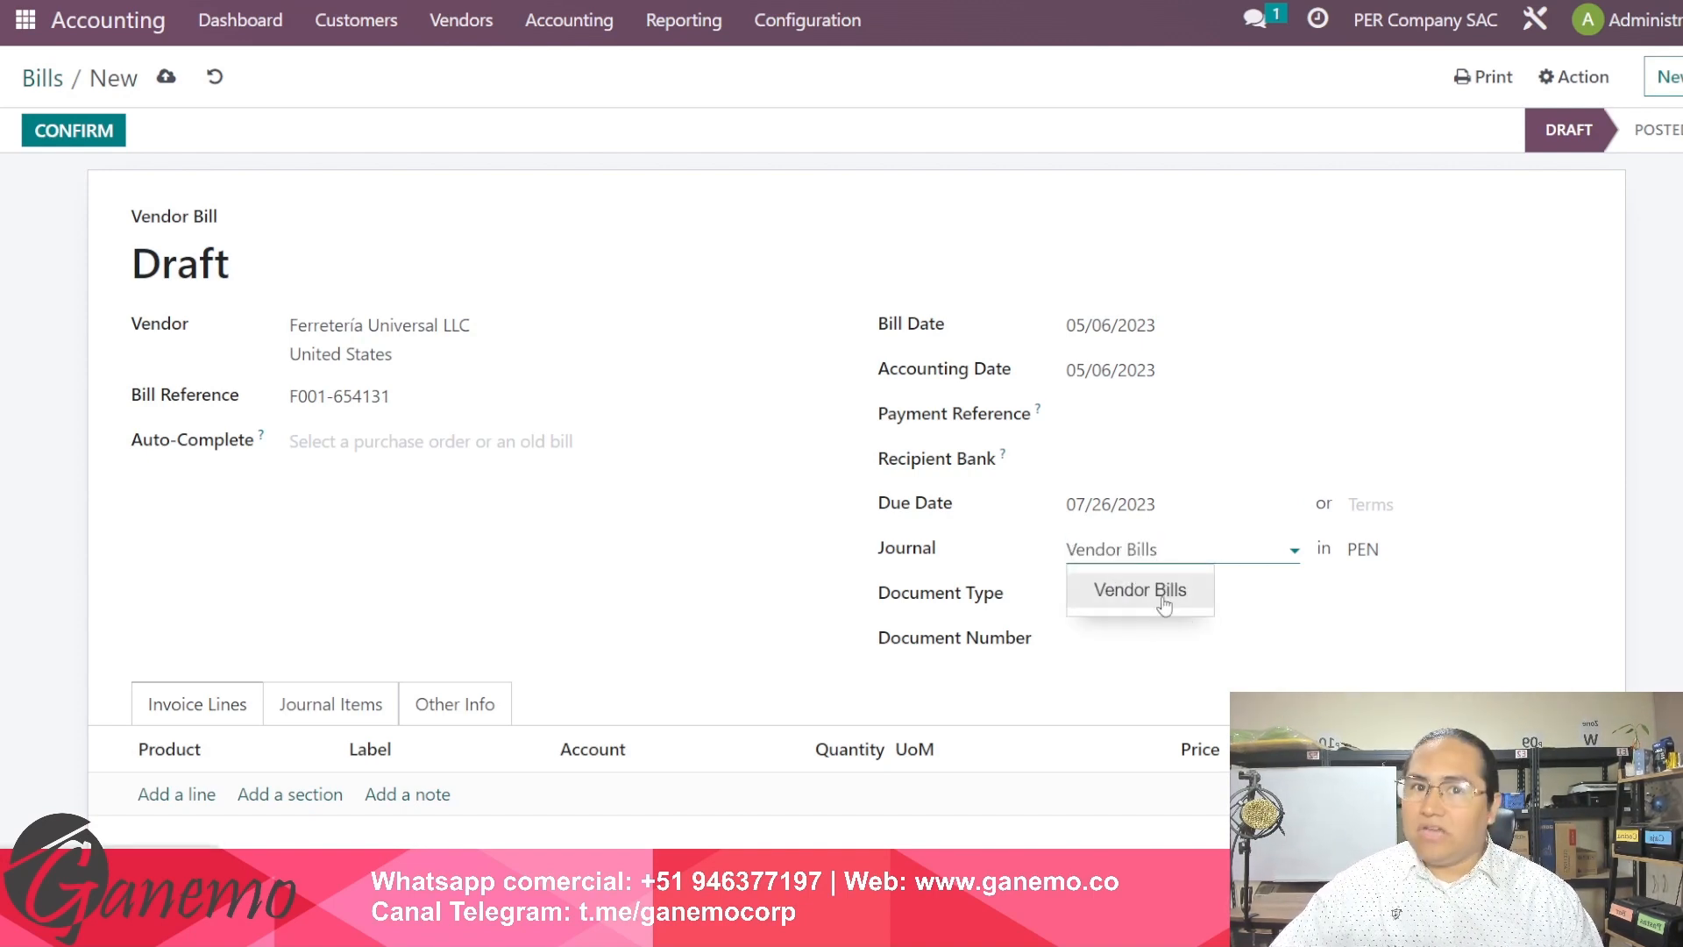
left_click(944, 624)
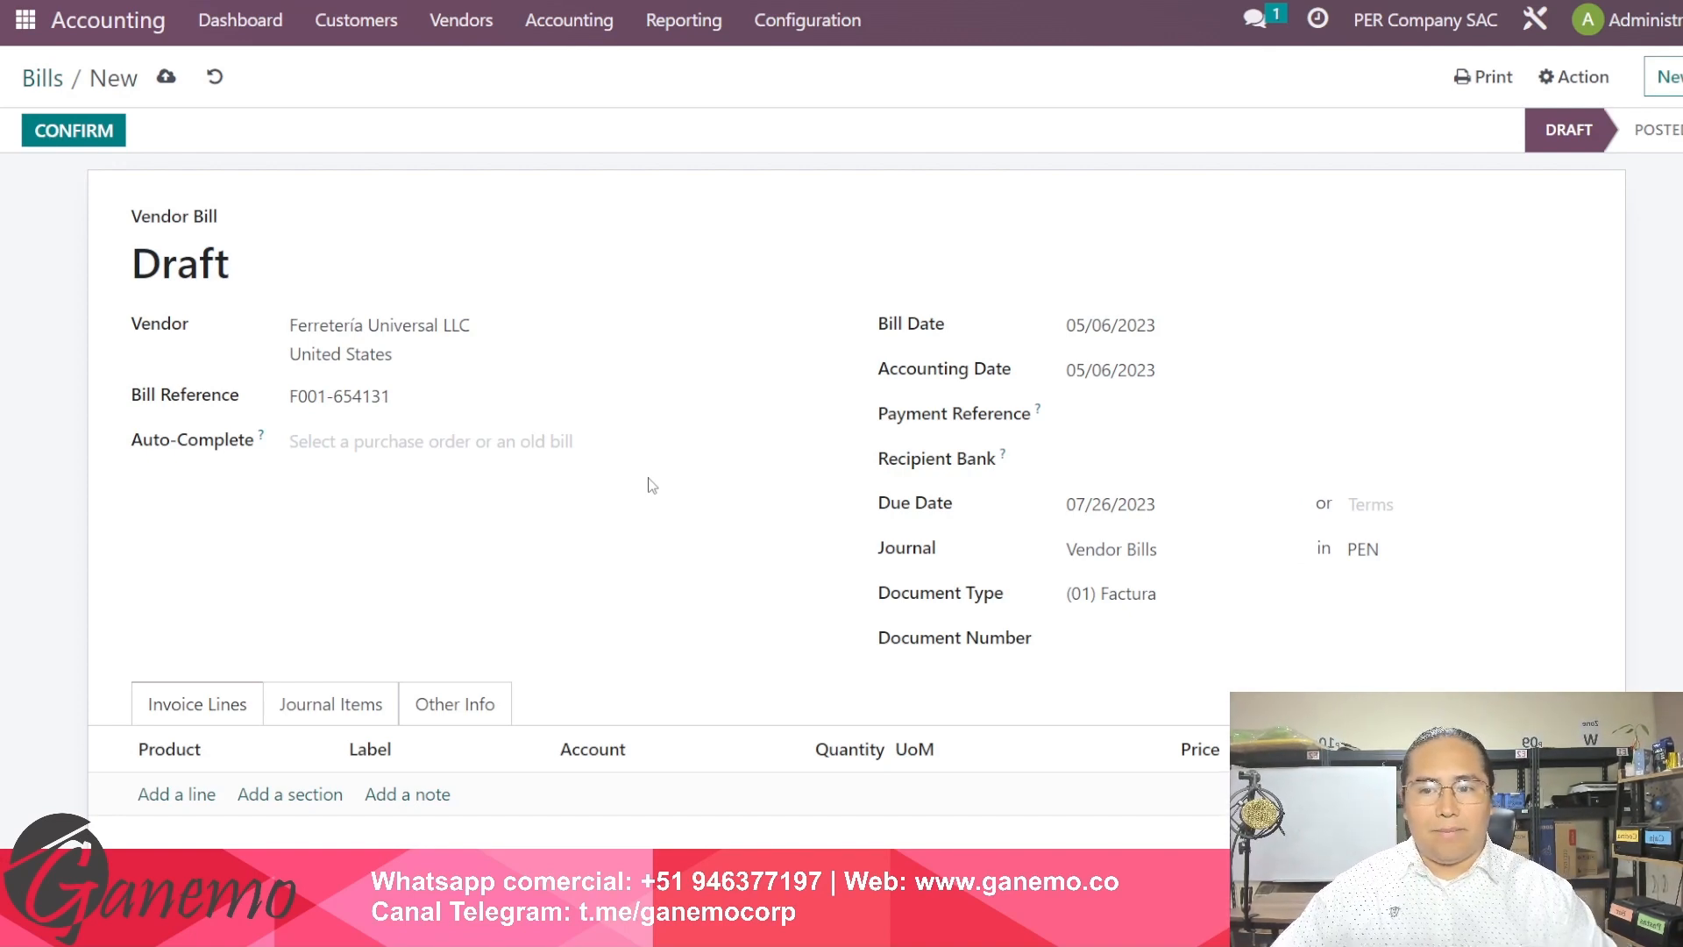
left_click_drag(391, 397, 286, 393)
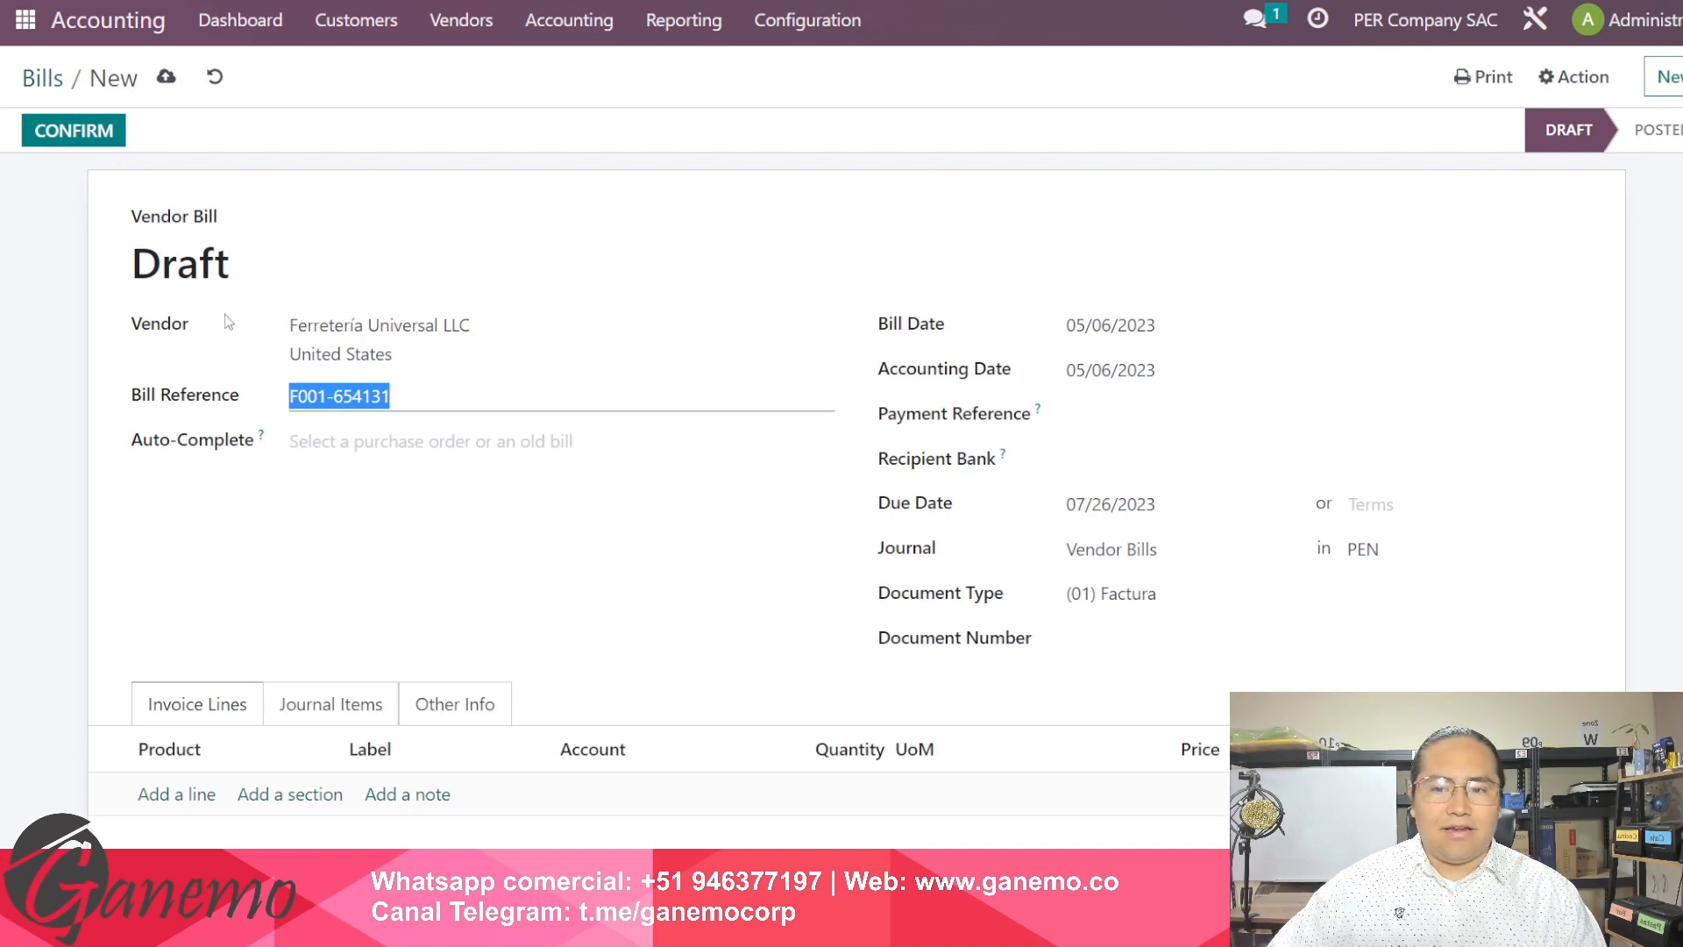
left_click(233, 273)
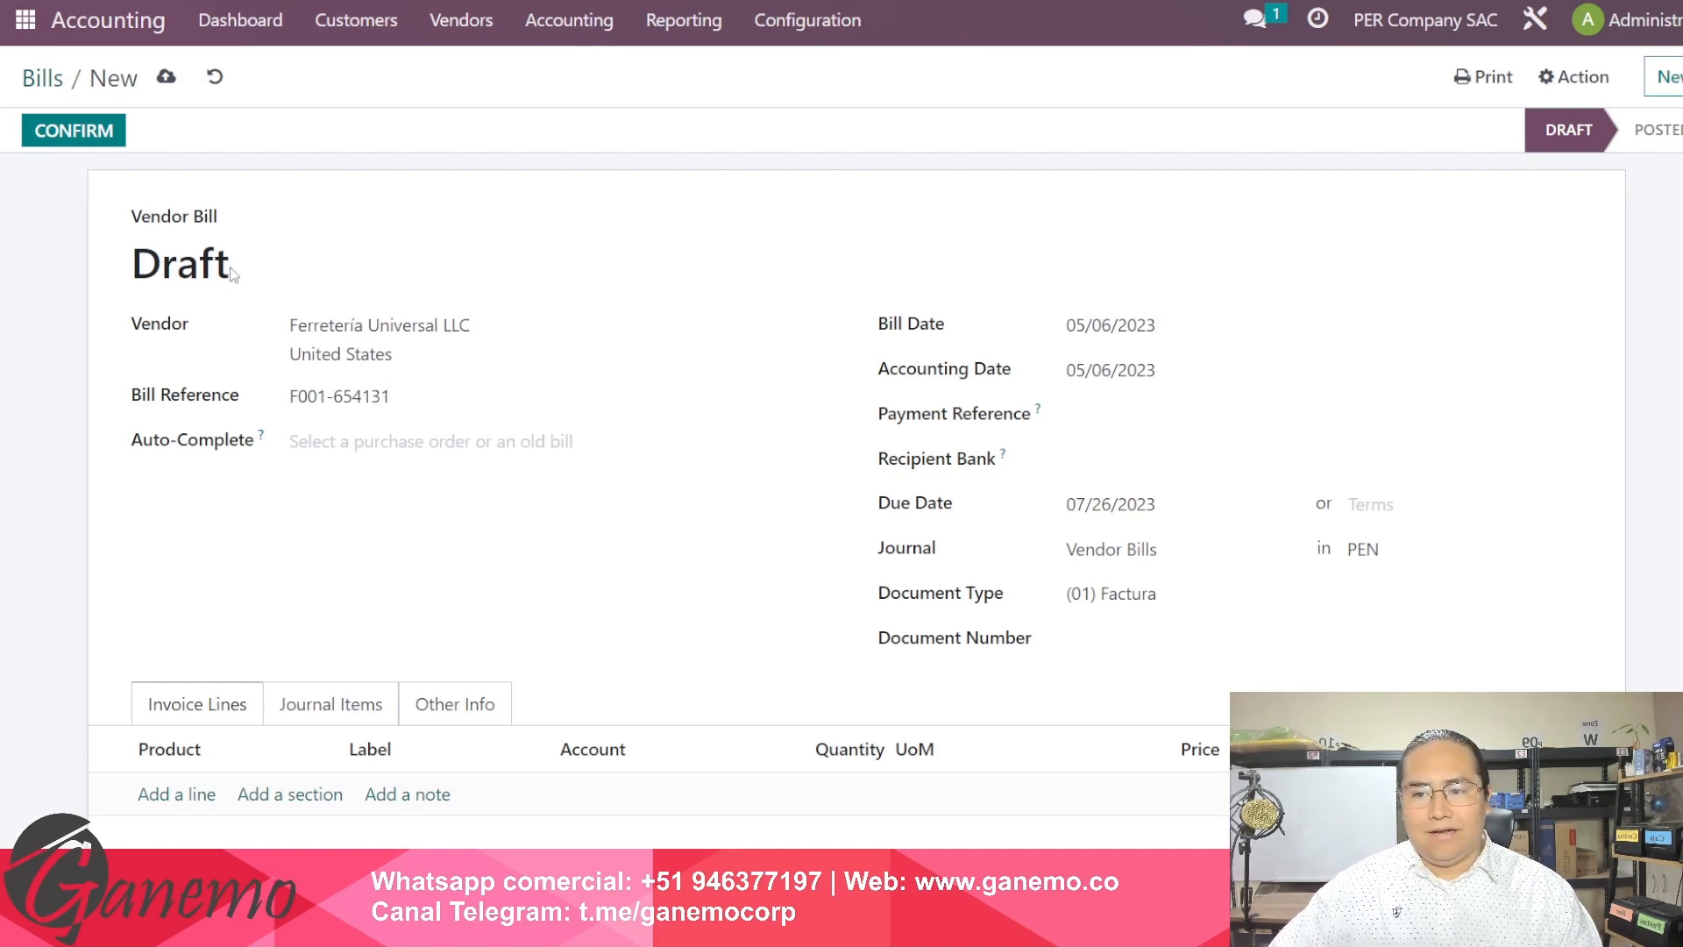
double_click(160, 267)
left_click(586, 301)
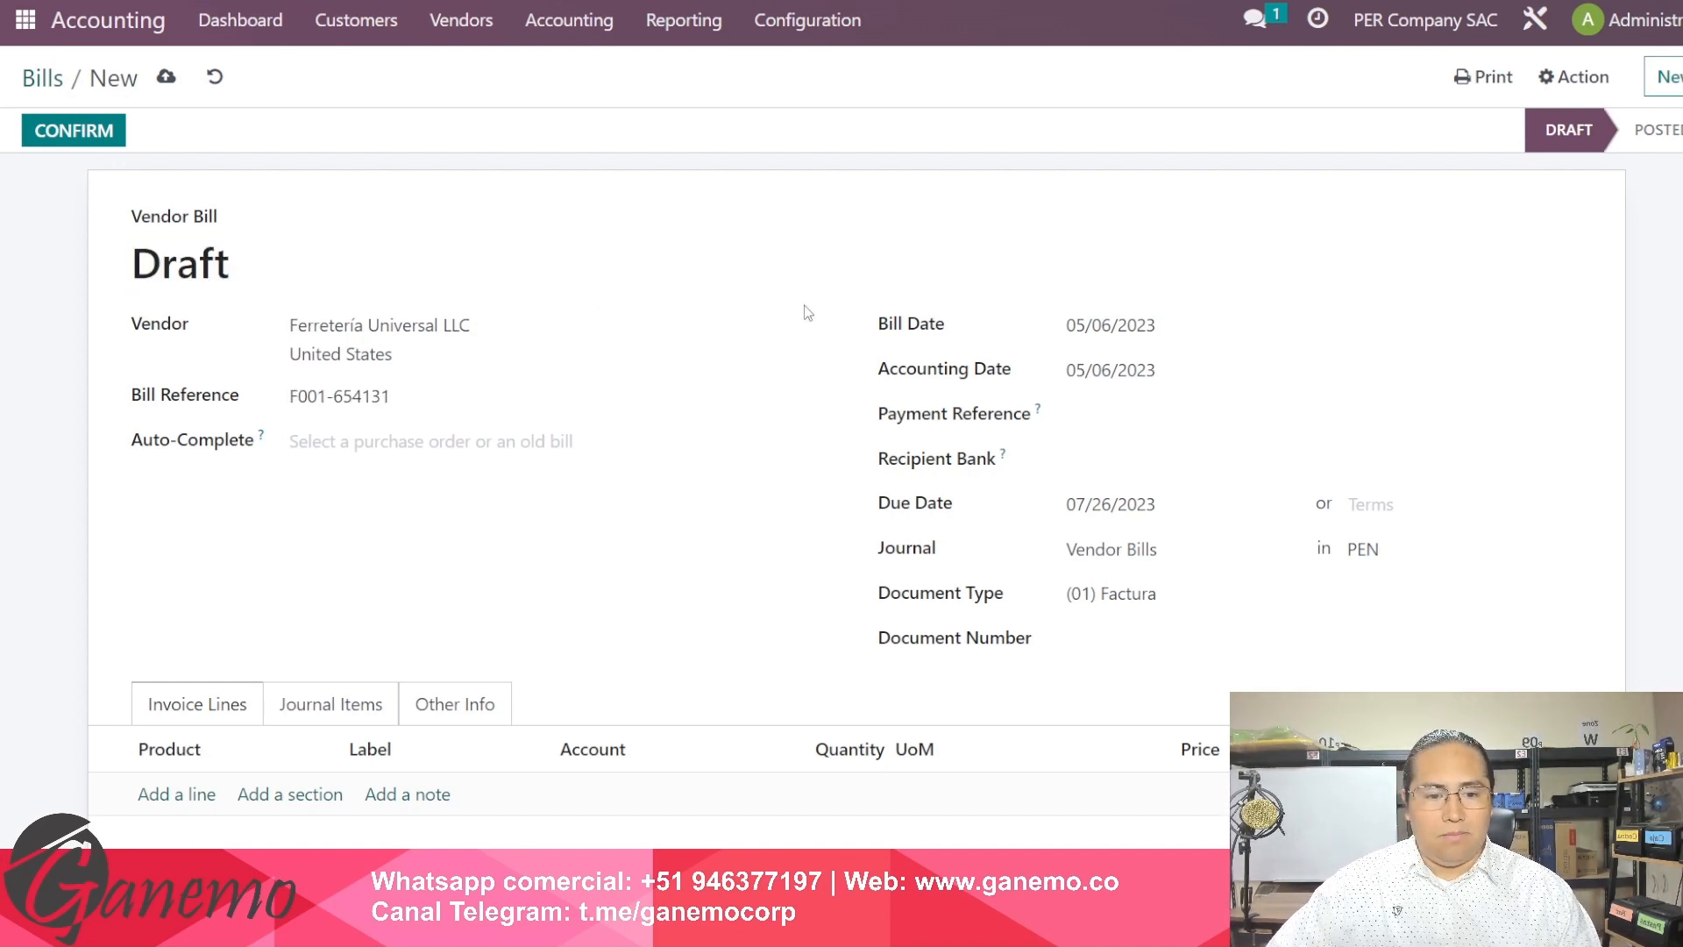
Step: Examine the available currencies together with the journal choices, keeping PEN and Vendor Bills
scroll(1139, 464, "down", 1)
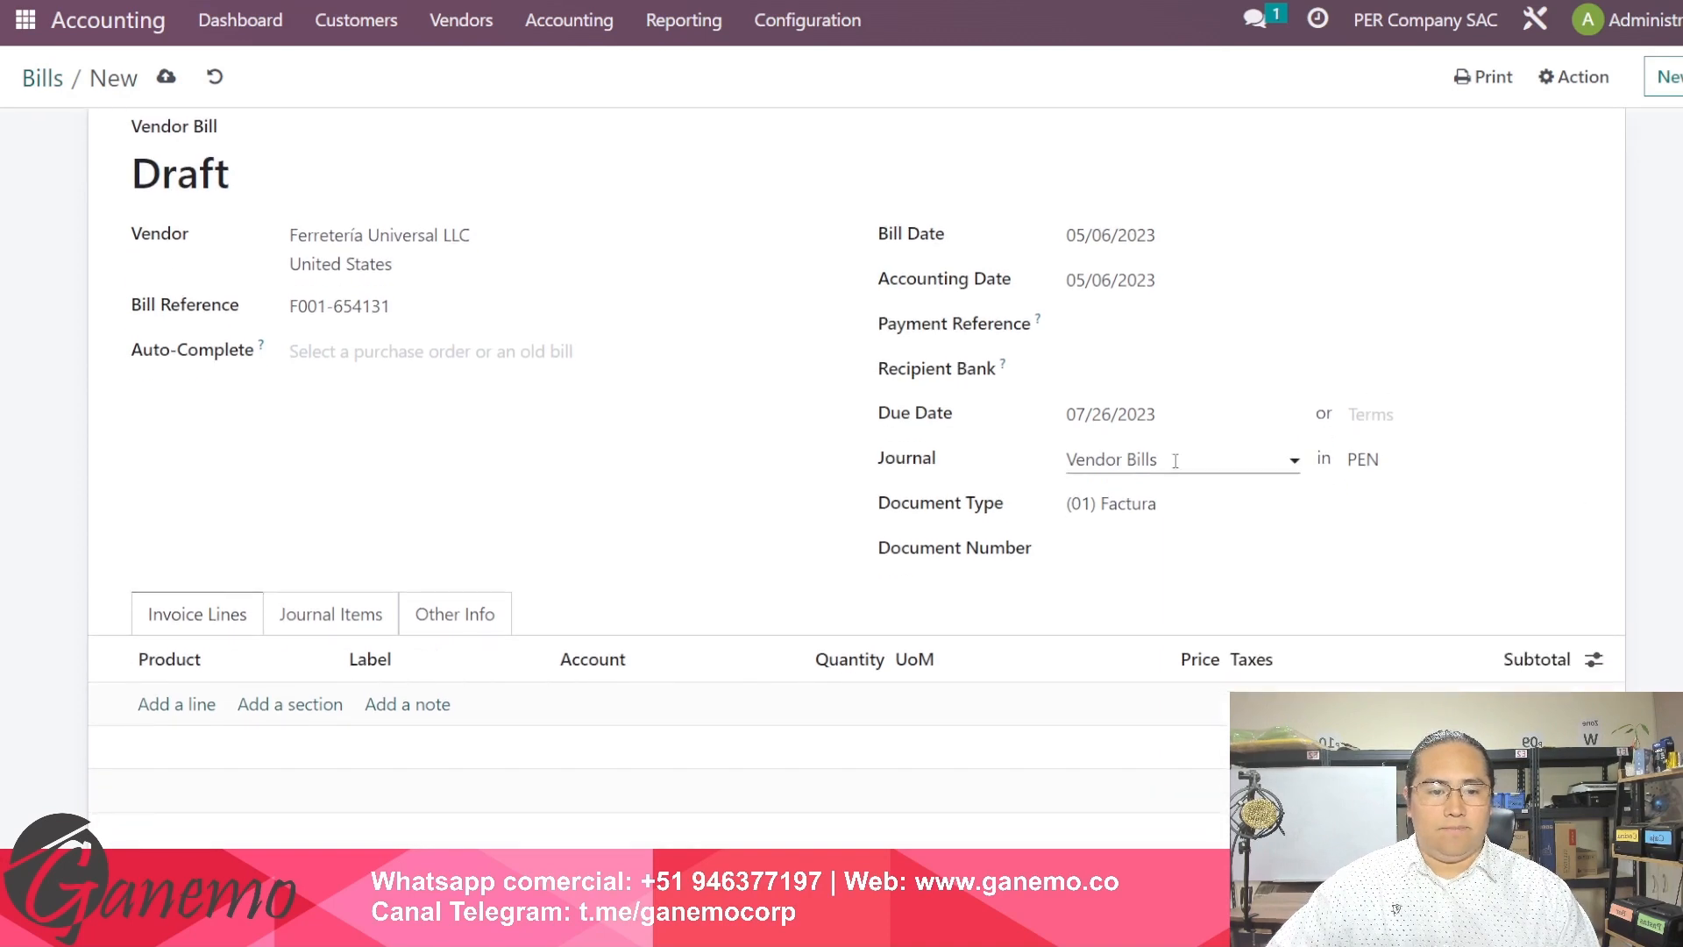
left_click(1406, 452)
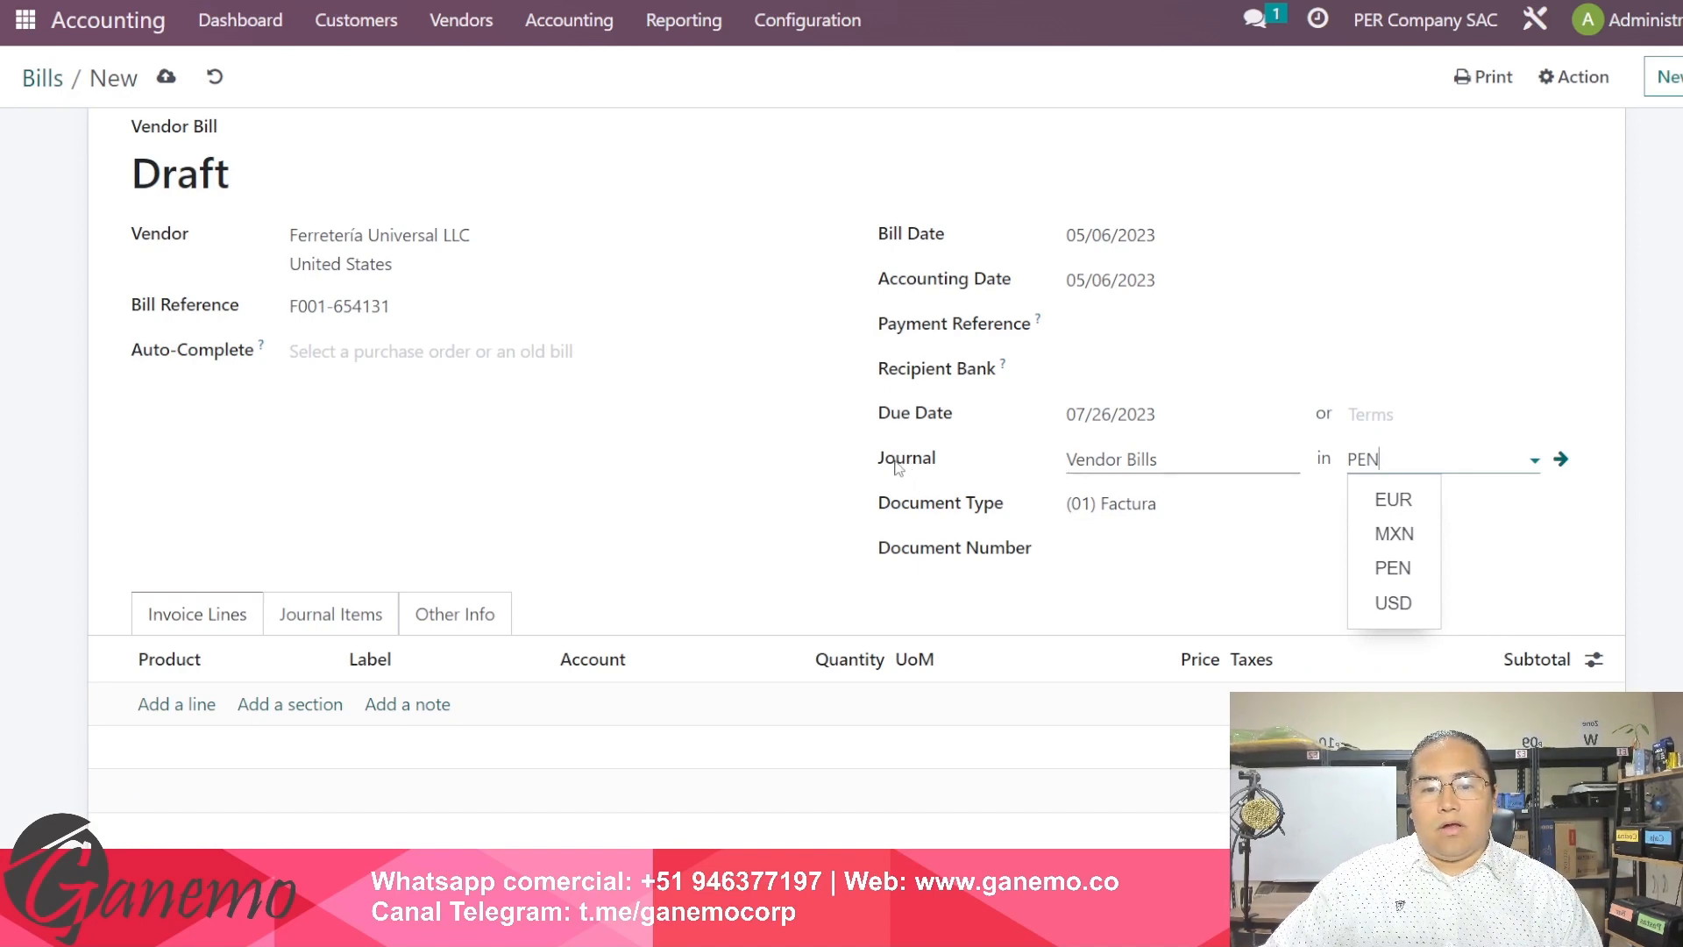
left_click(1125, 456)
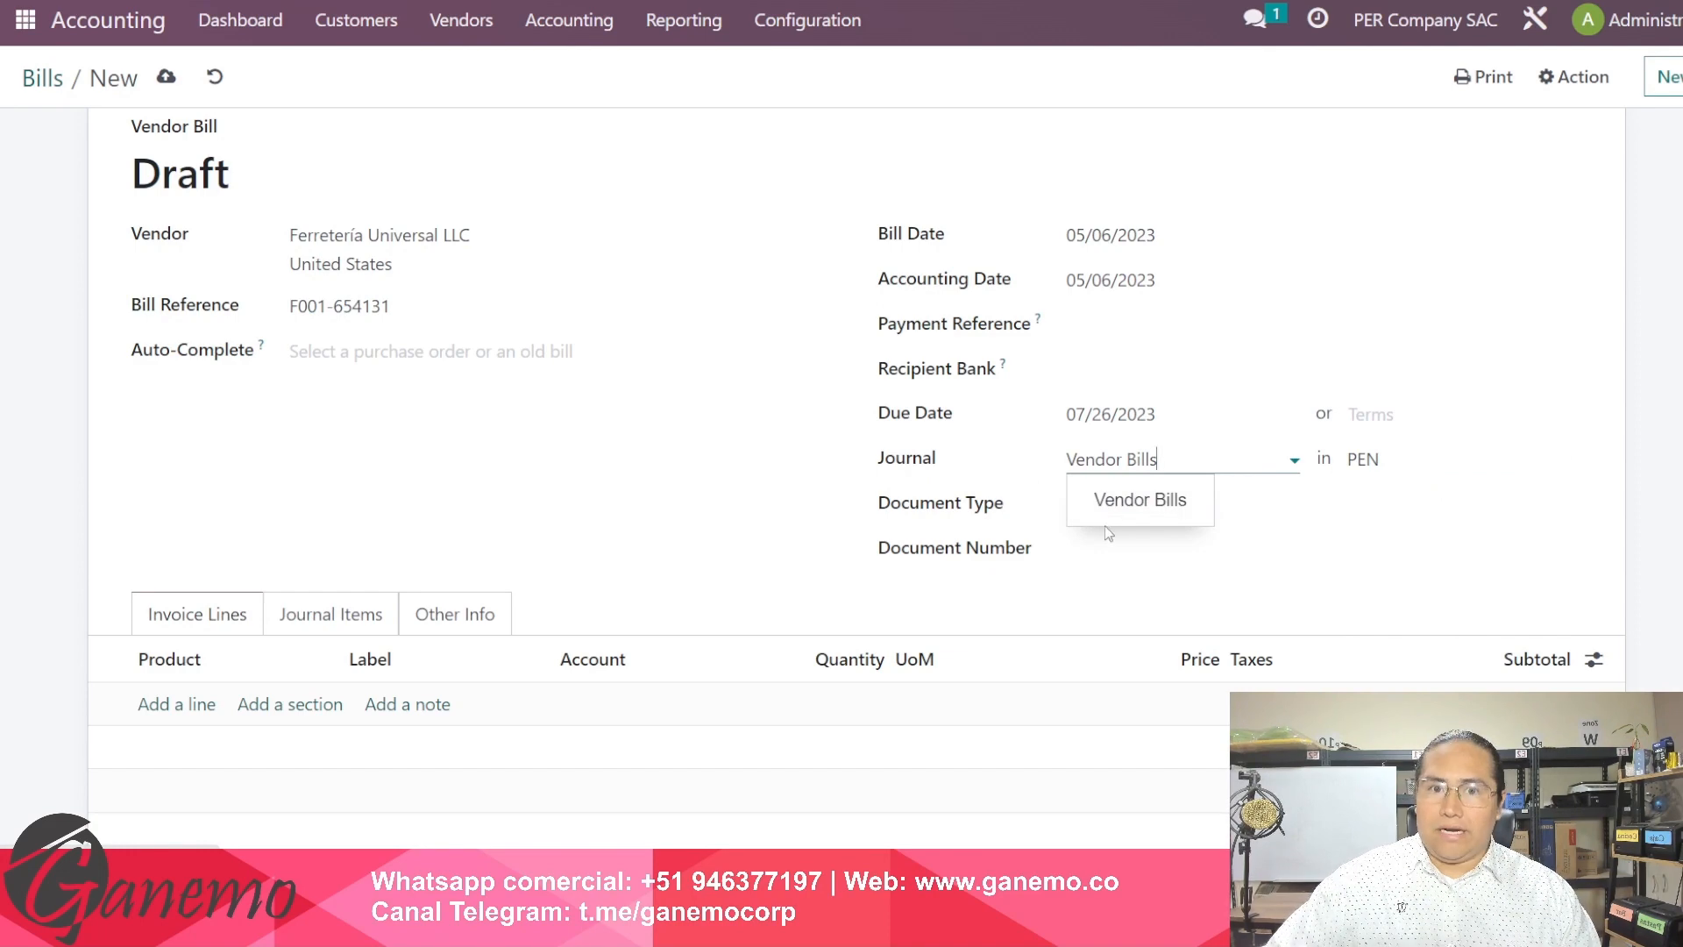
left_click(1375, 462)
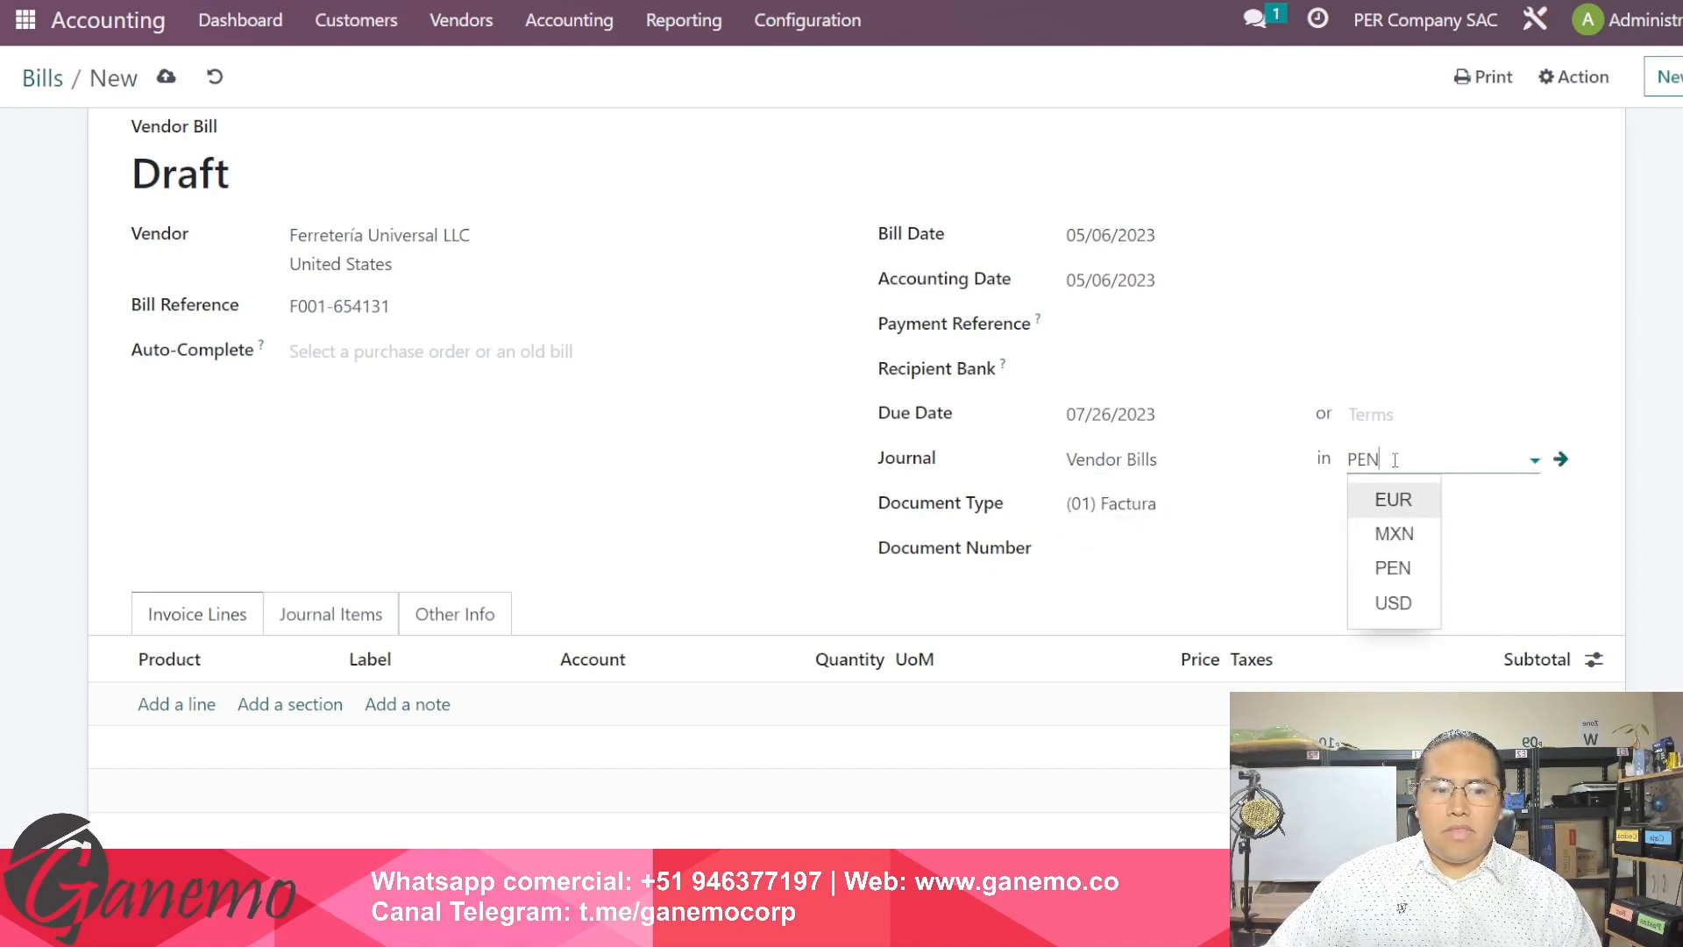
left_click_drag(1176, 461, 1019, 476)
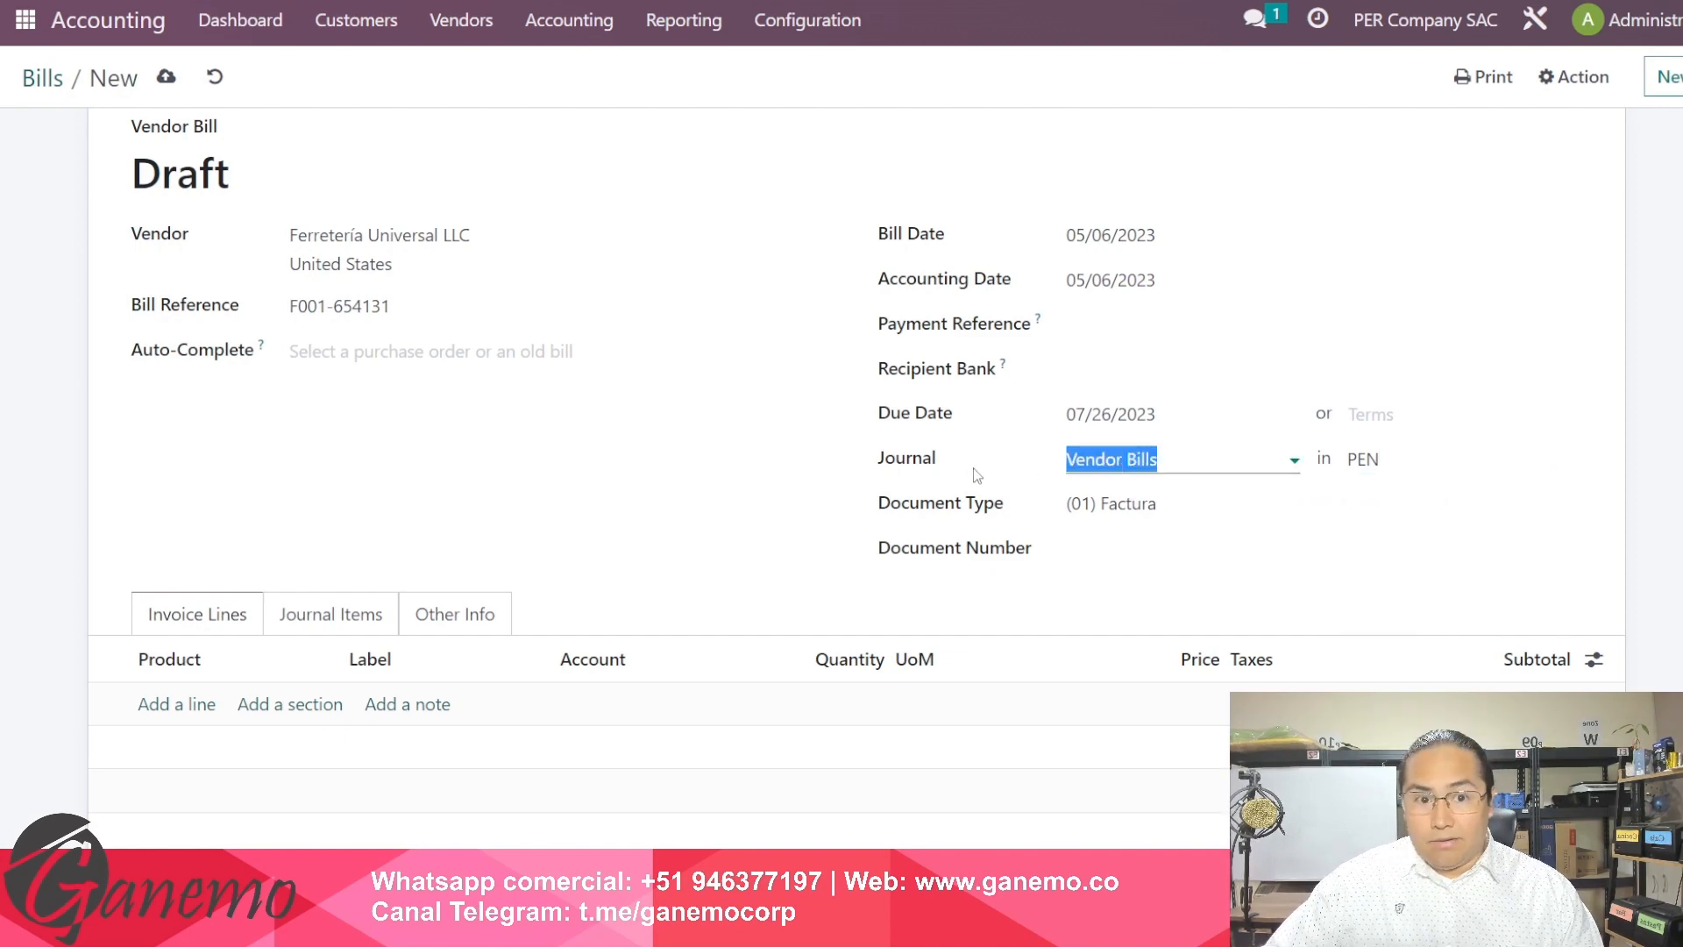
left_click(1427, 460)
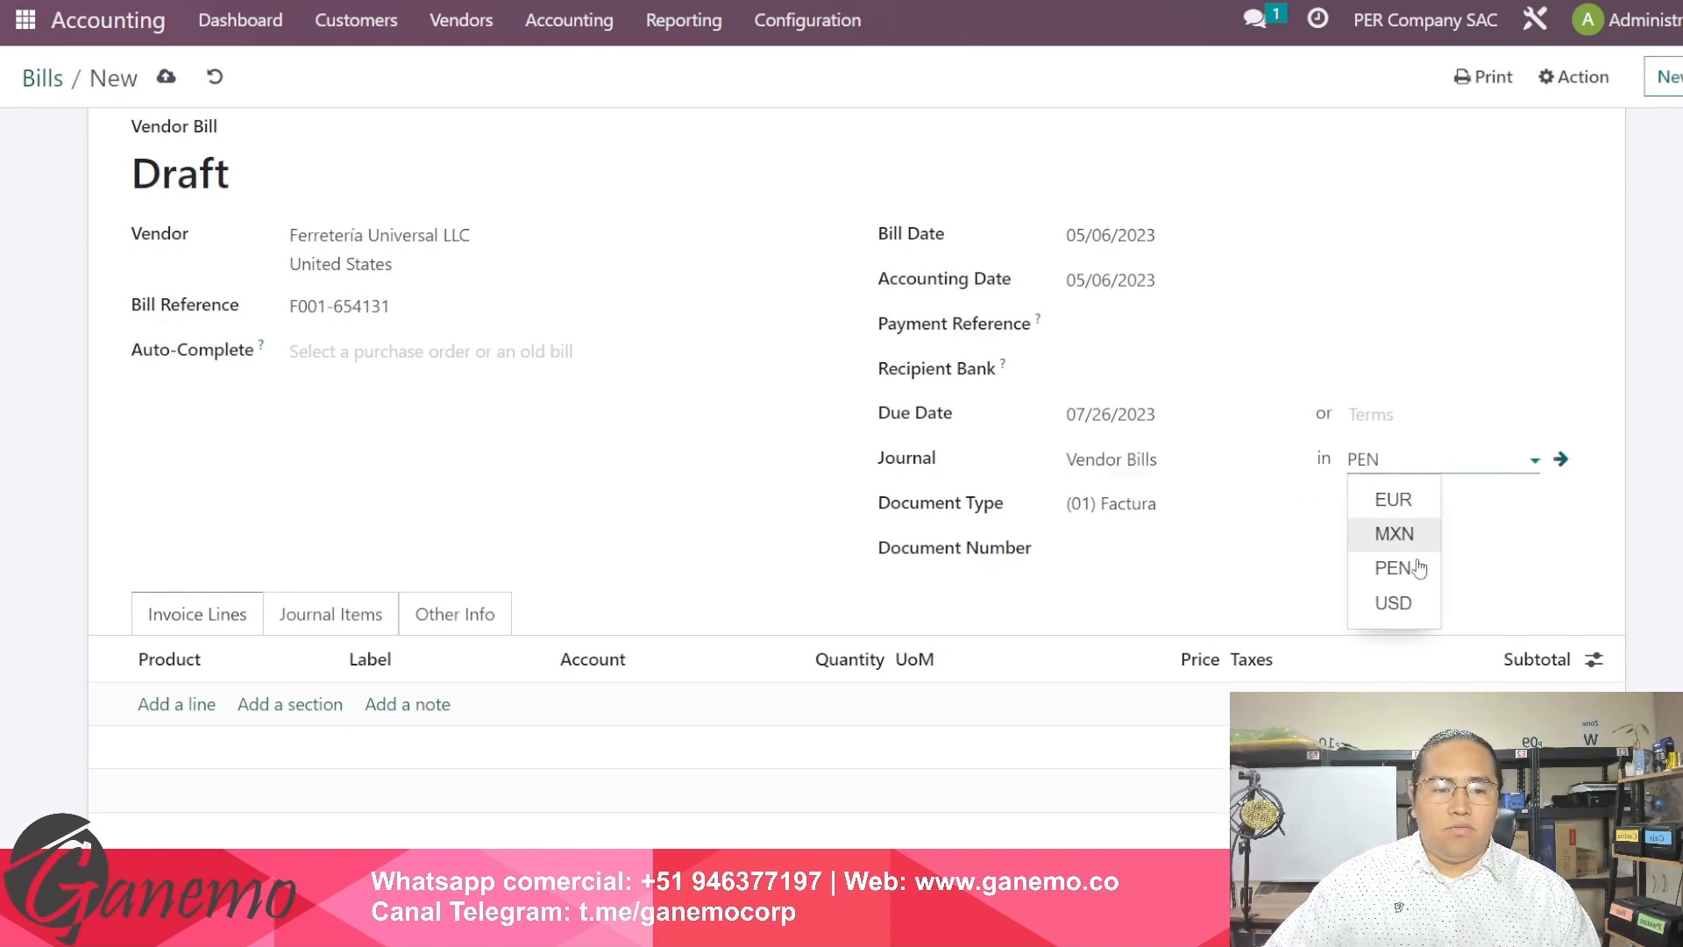
left_click(1097, 607)
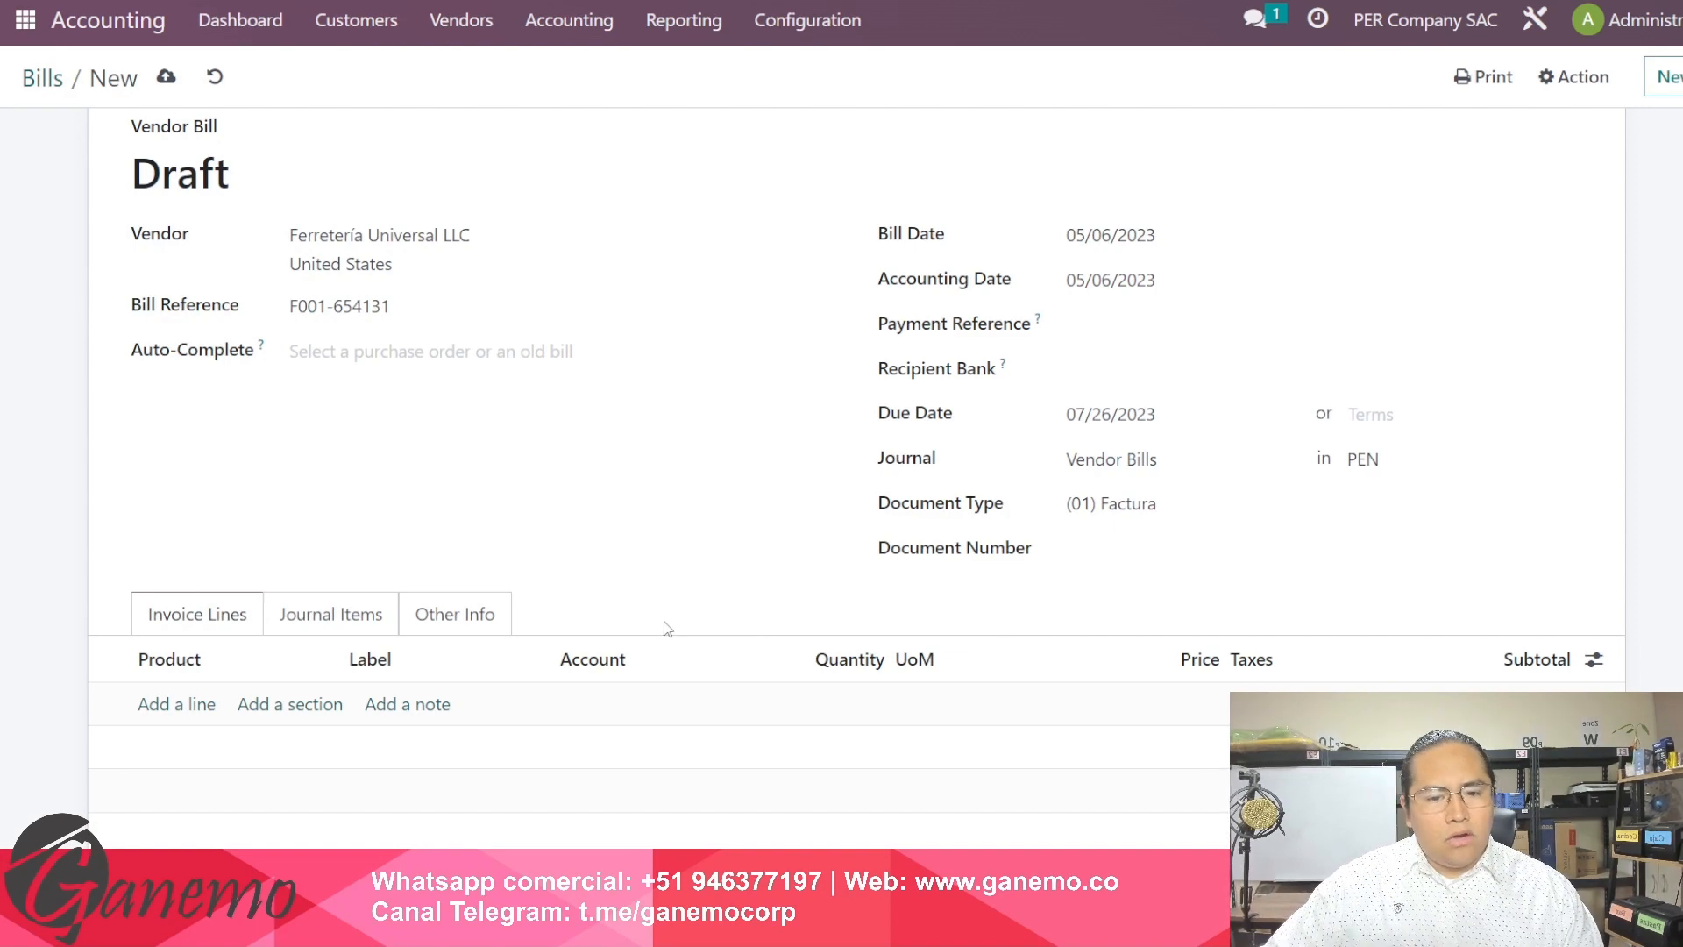
left_click(1160, 459)
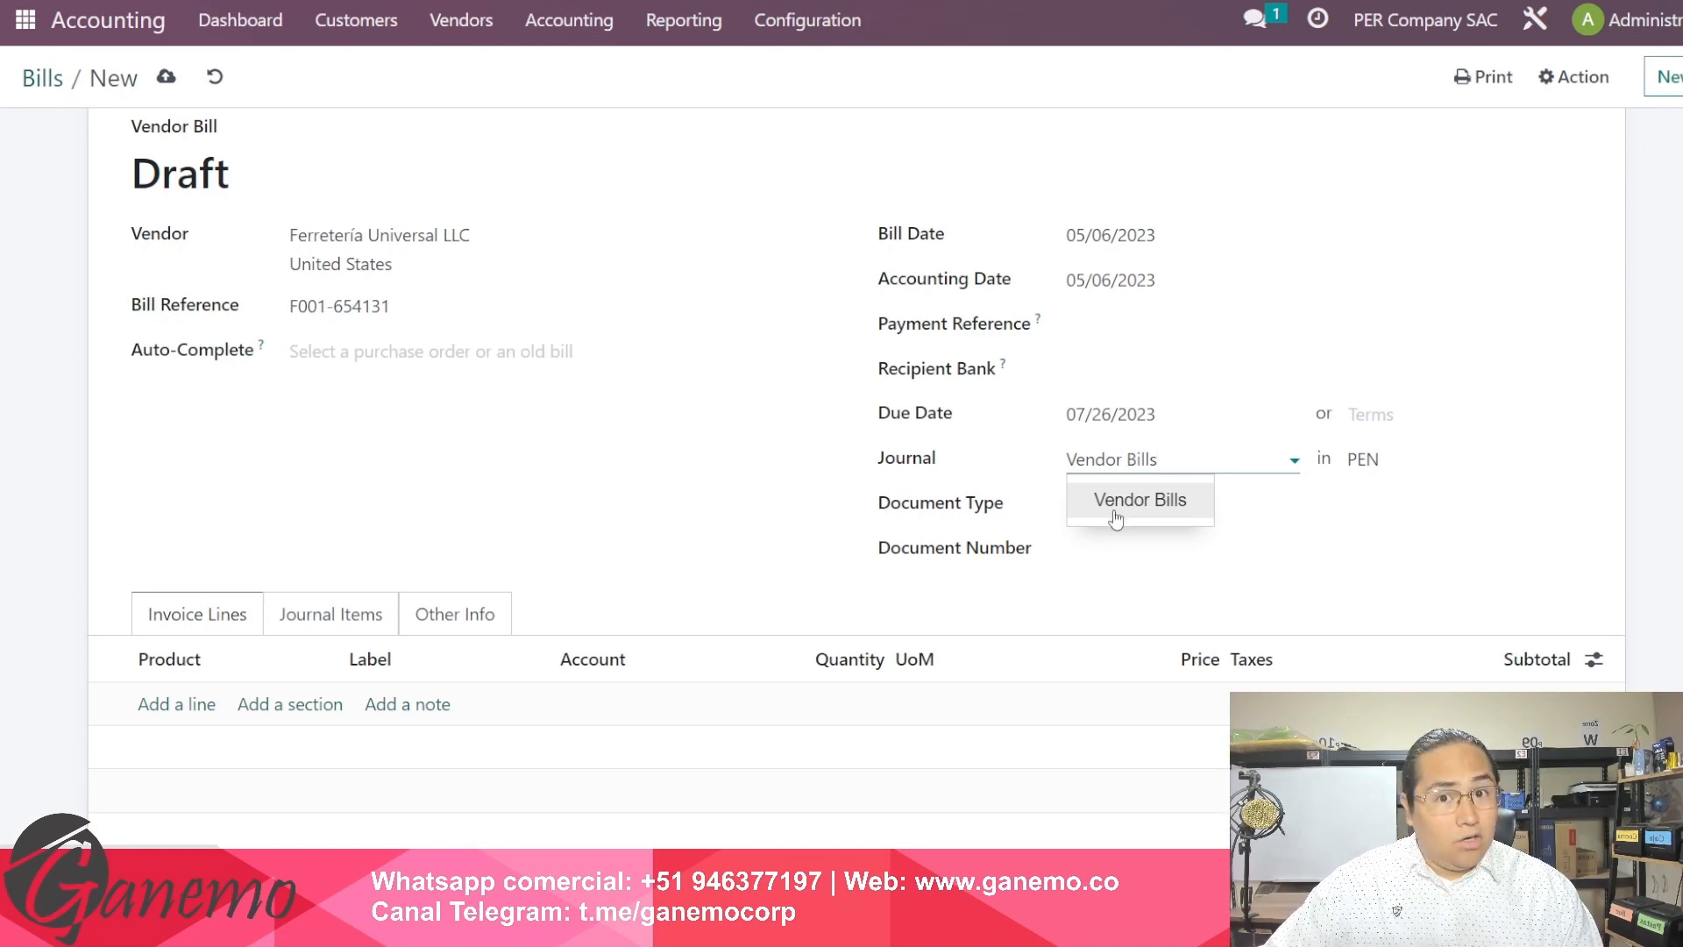
left_click(888, 529)
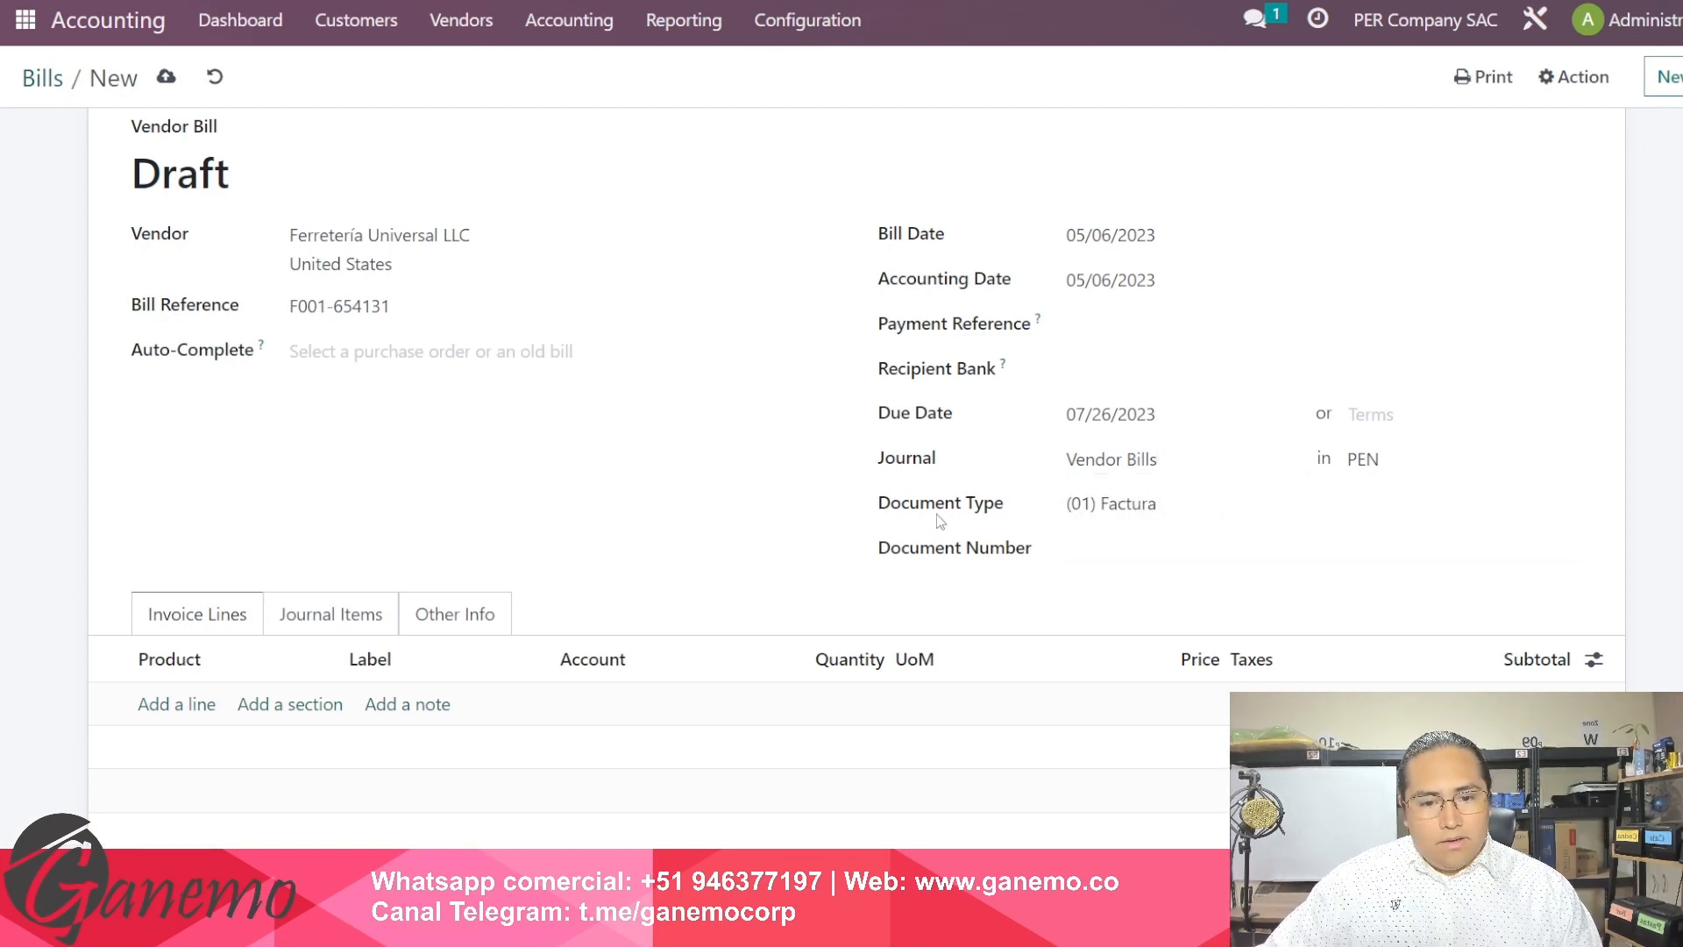
Step: Copy the bill reference into the bill's document number, keeping (01) Factura as the document type
left_click_drag(894, 507, 991, 509)
left_click_drag(890, 549, 1016, 552)
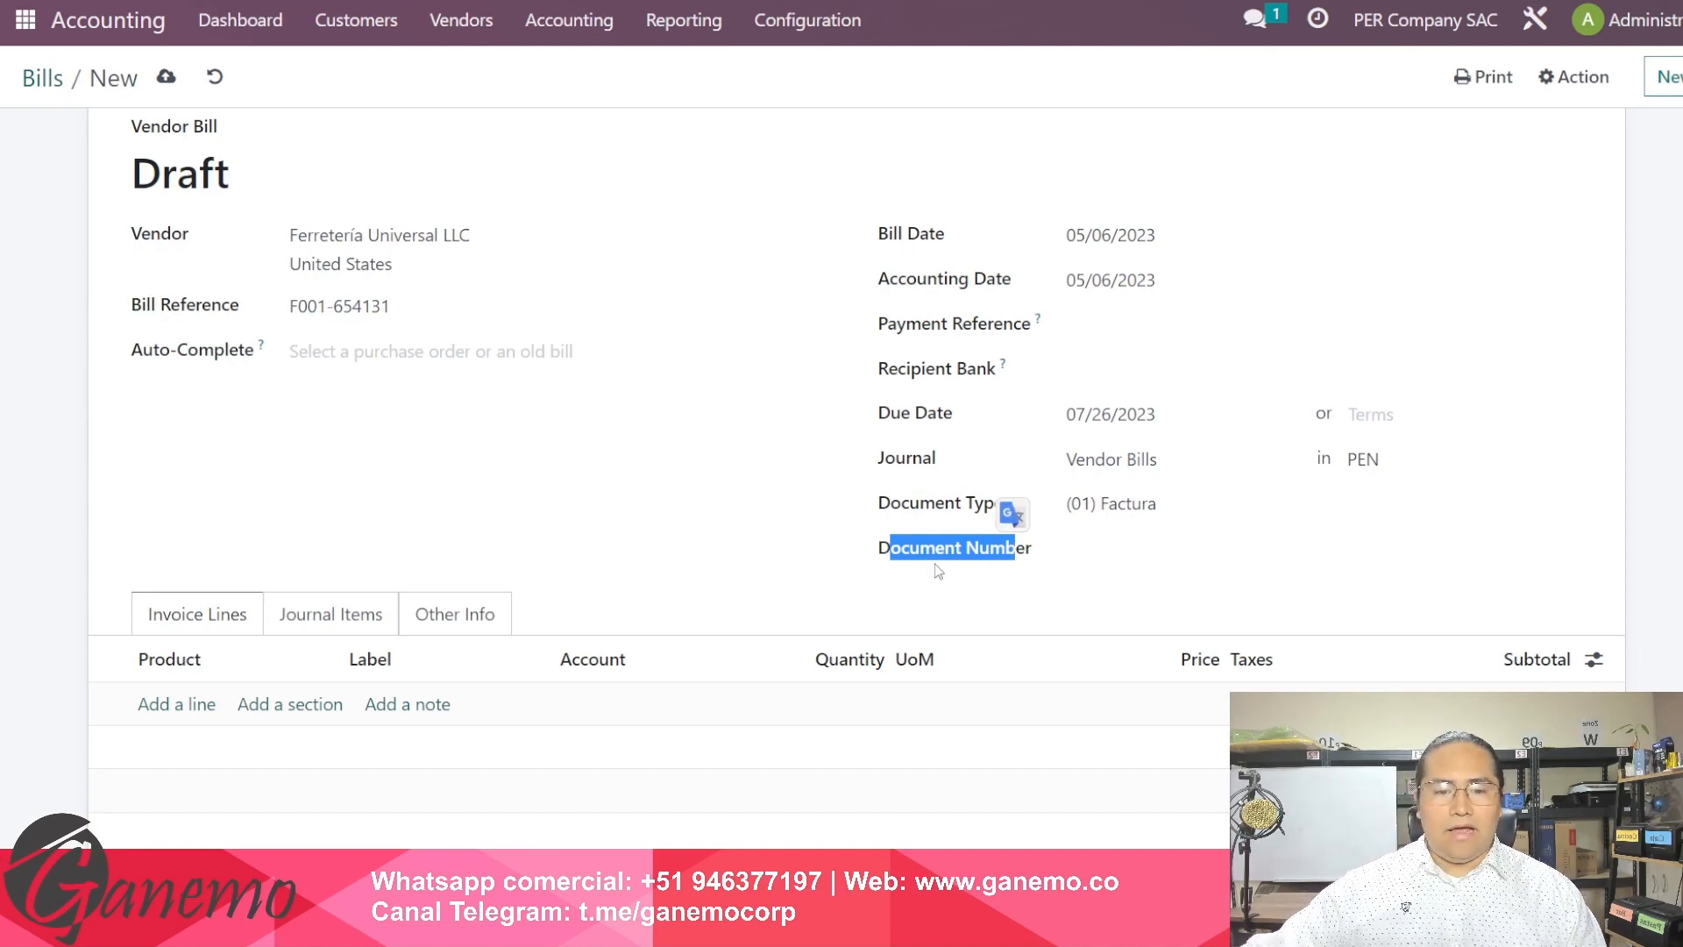
left_click(872, 566)
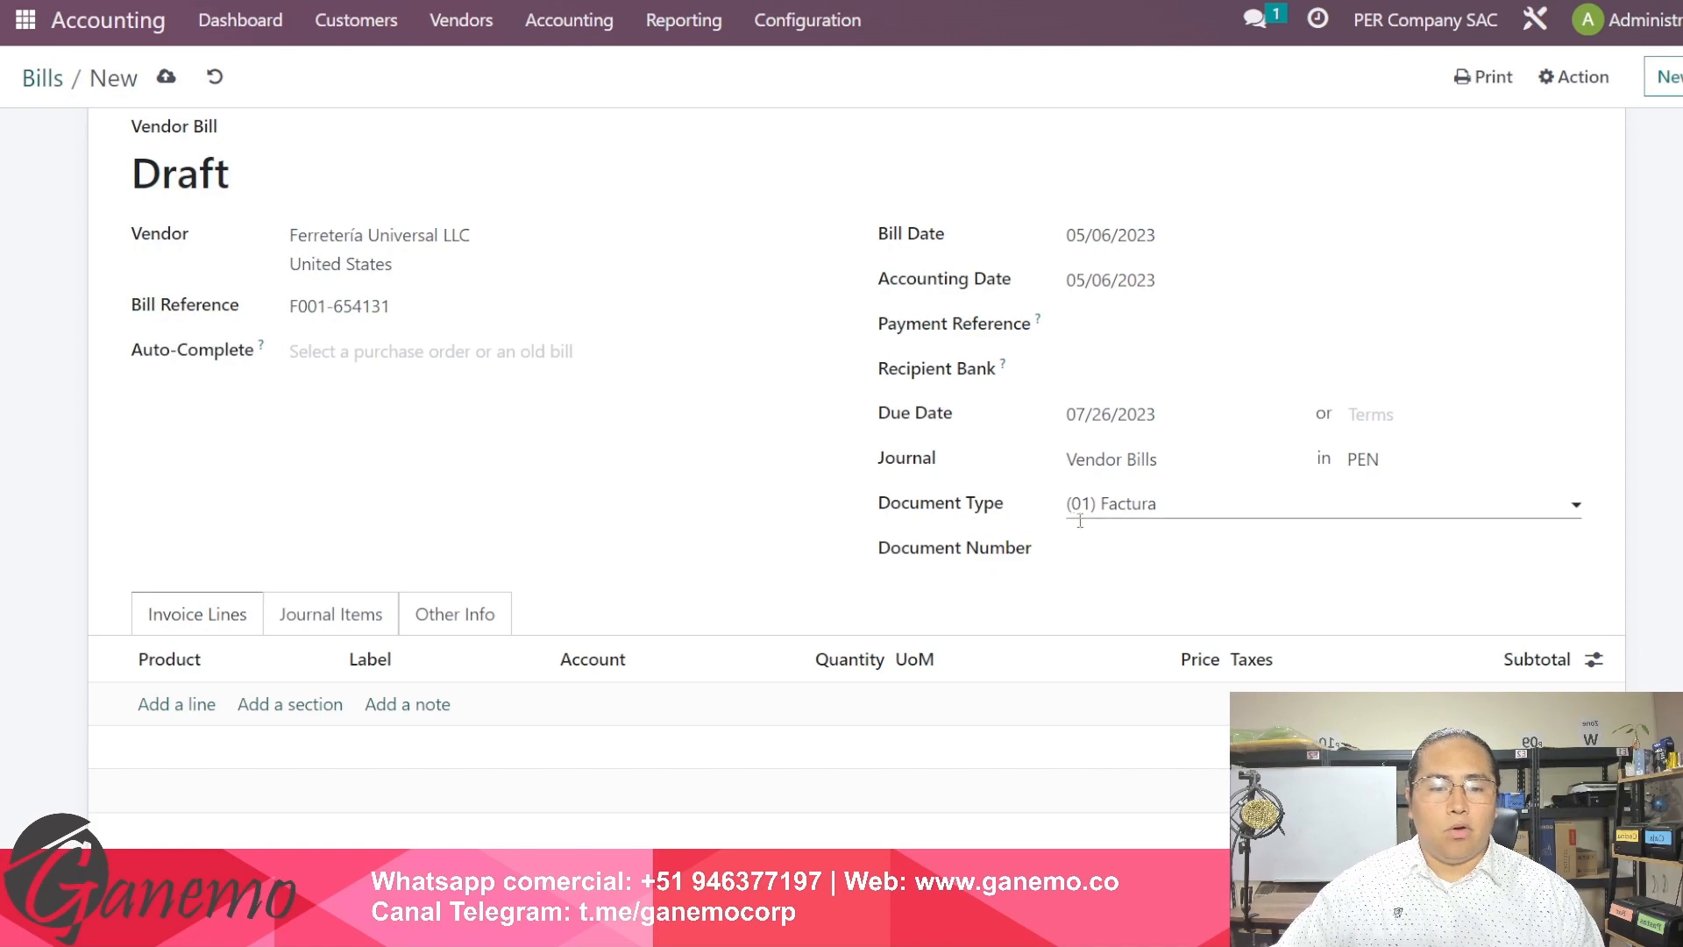
left_click(1108, 540)
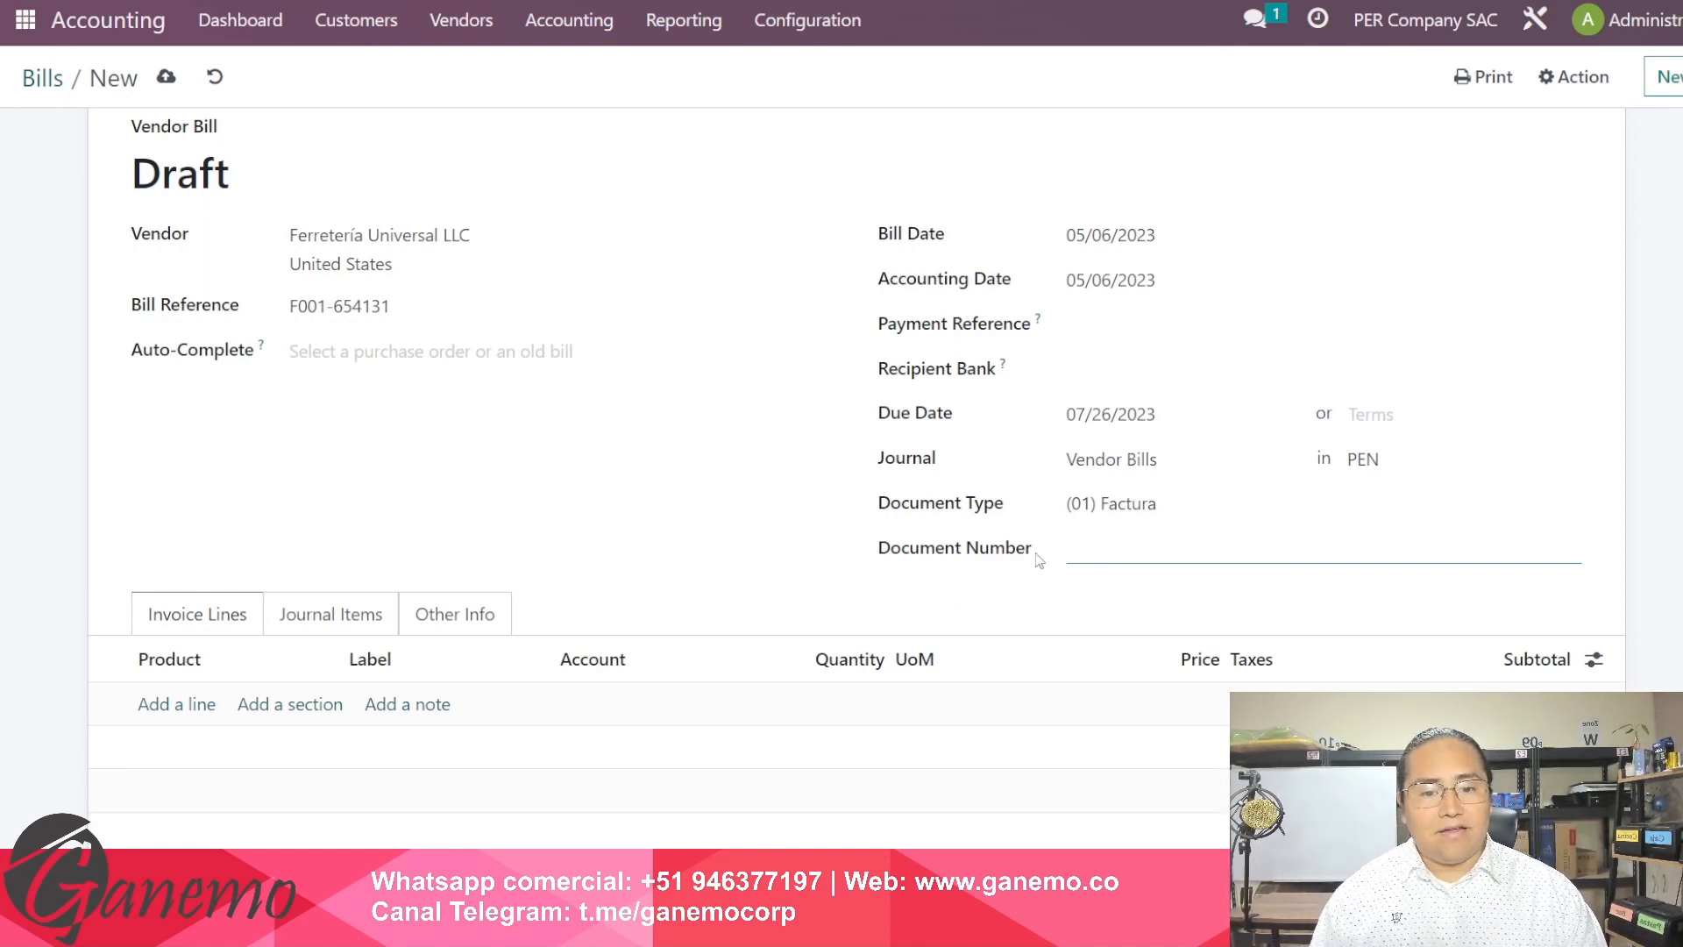
left_click_drag(485, 304, 41, 251)
key("ctrl+c")
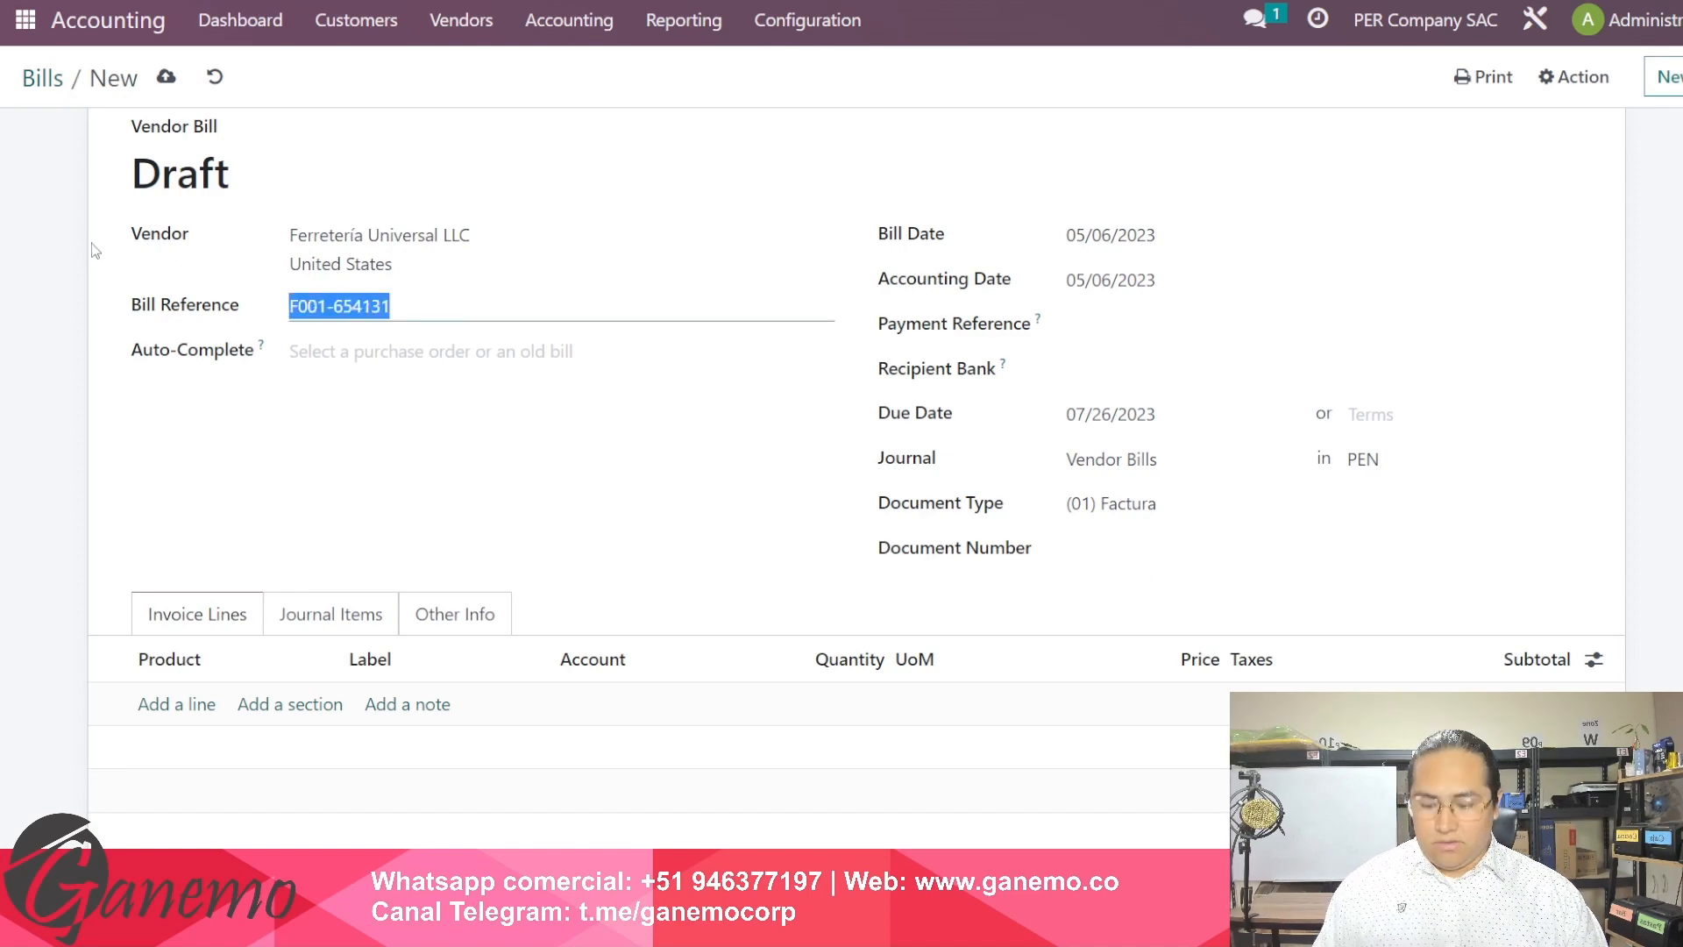
left_click(725, 543)
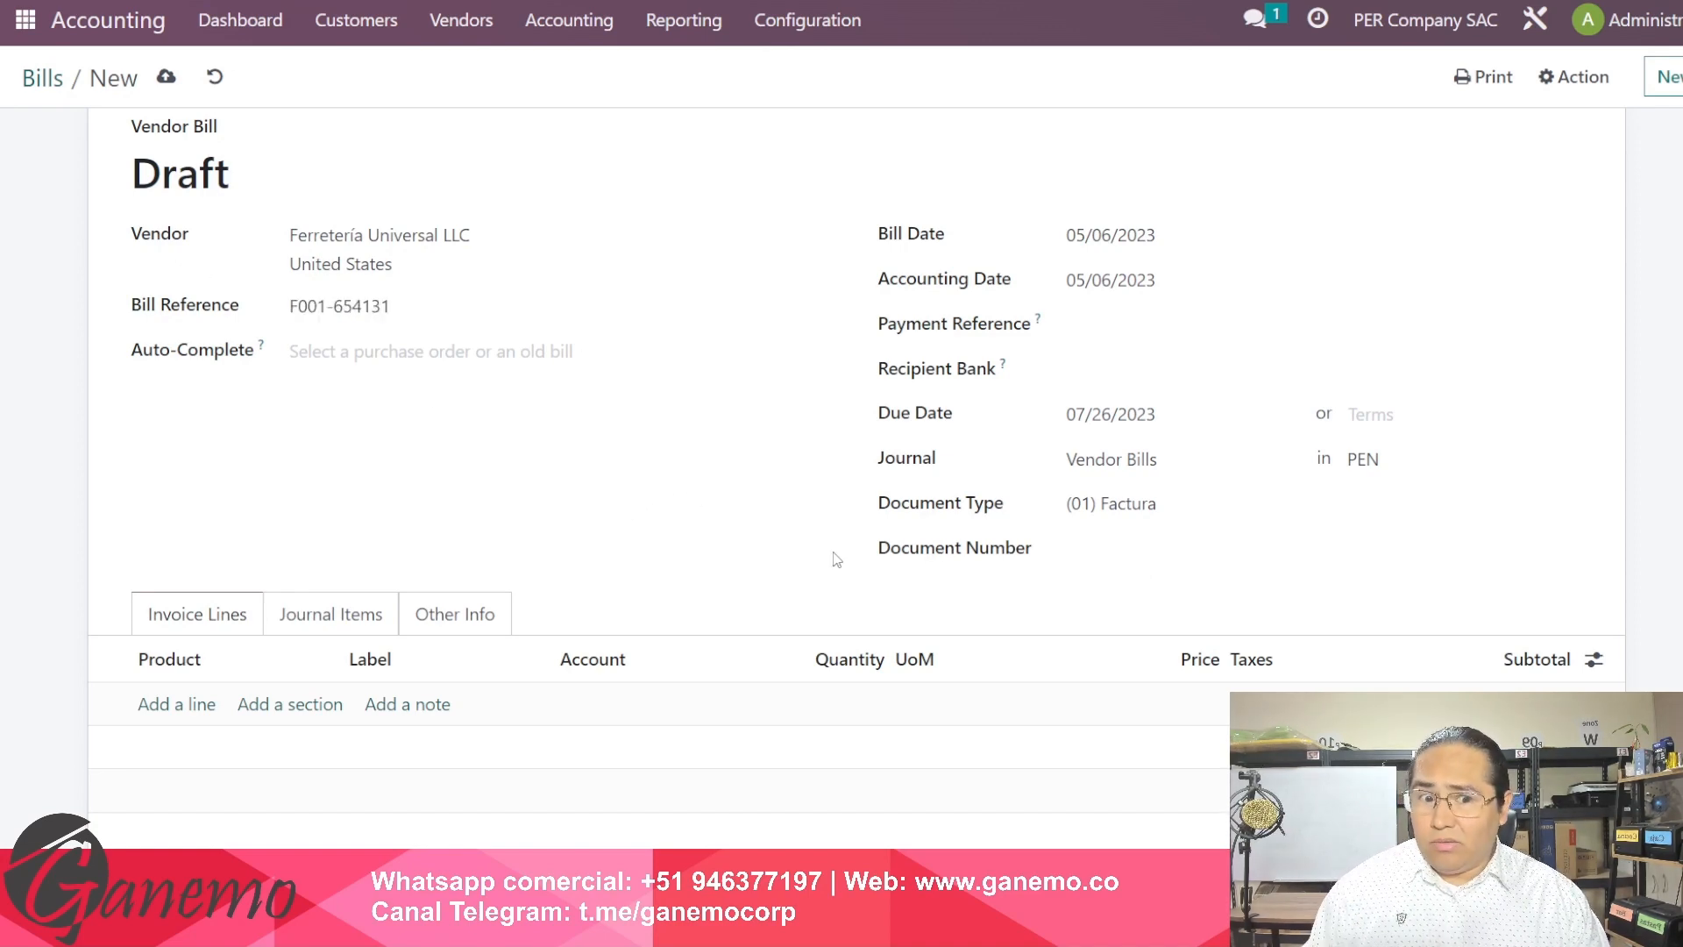
left_click_drag(909, 502, 1147, 549)
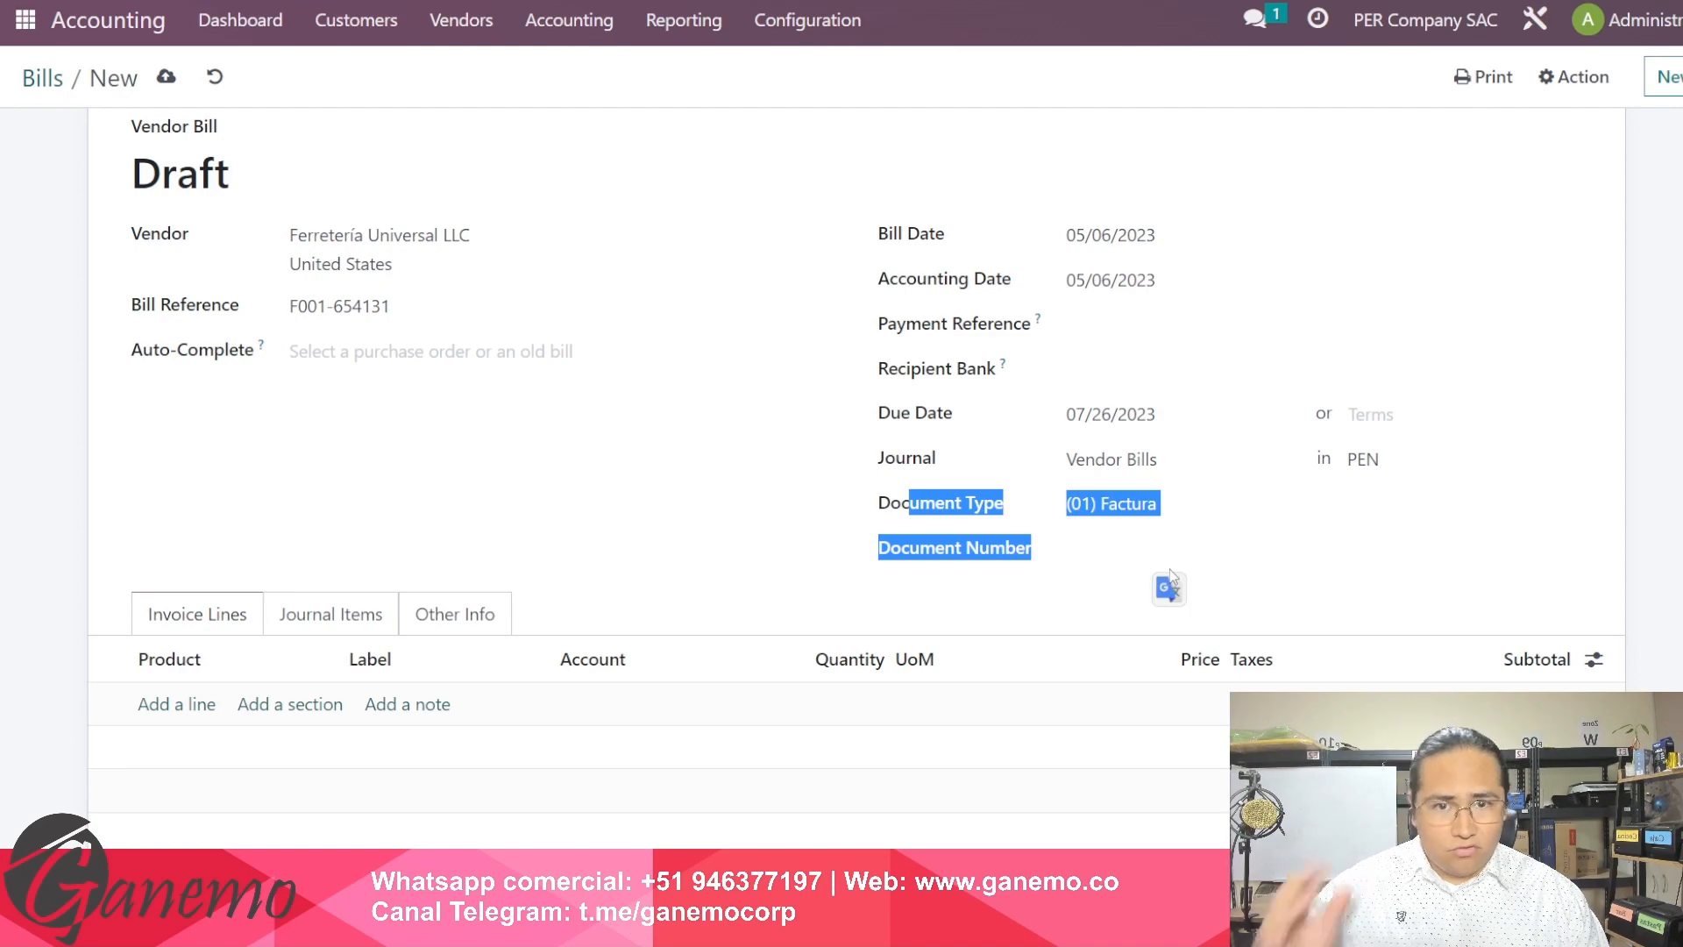
left_click(880, 559)
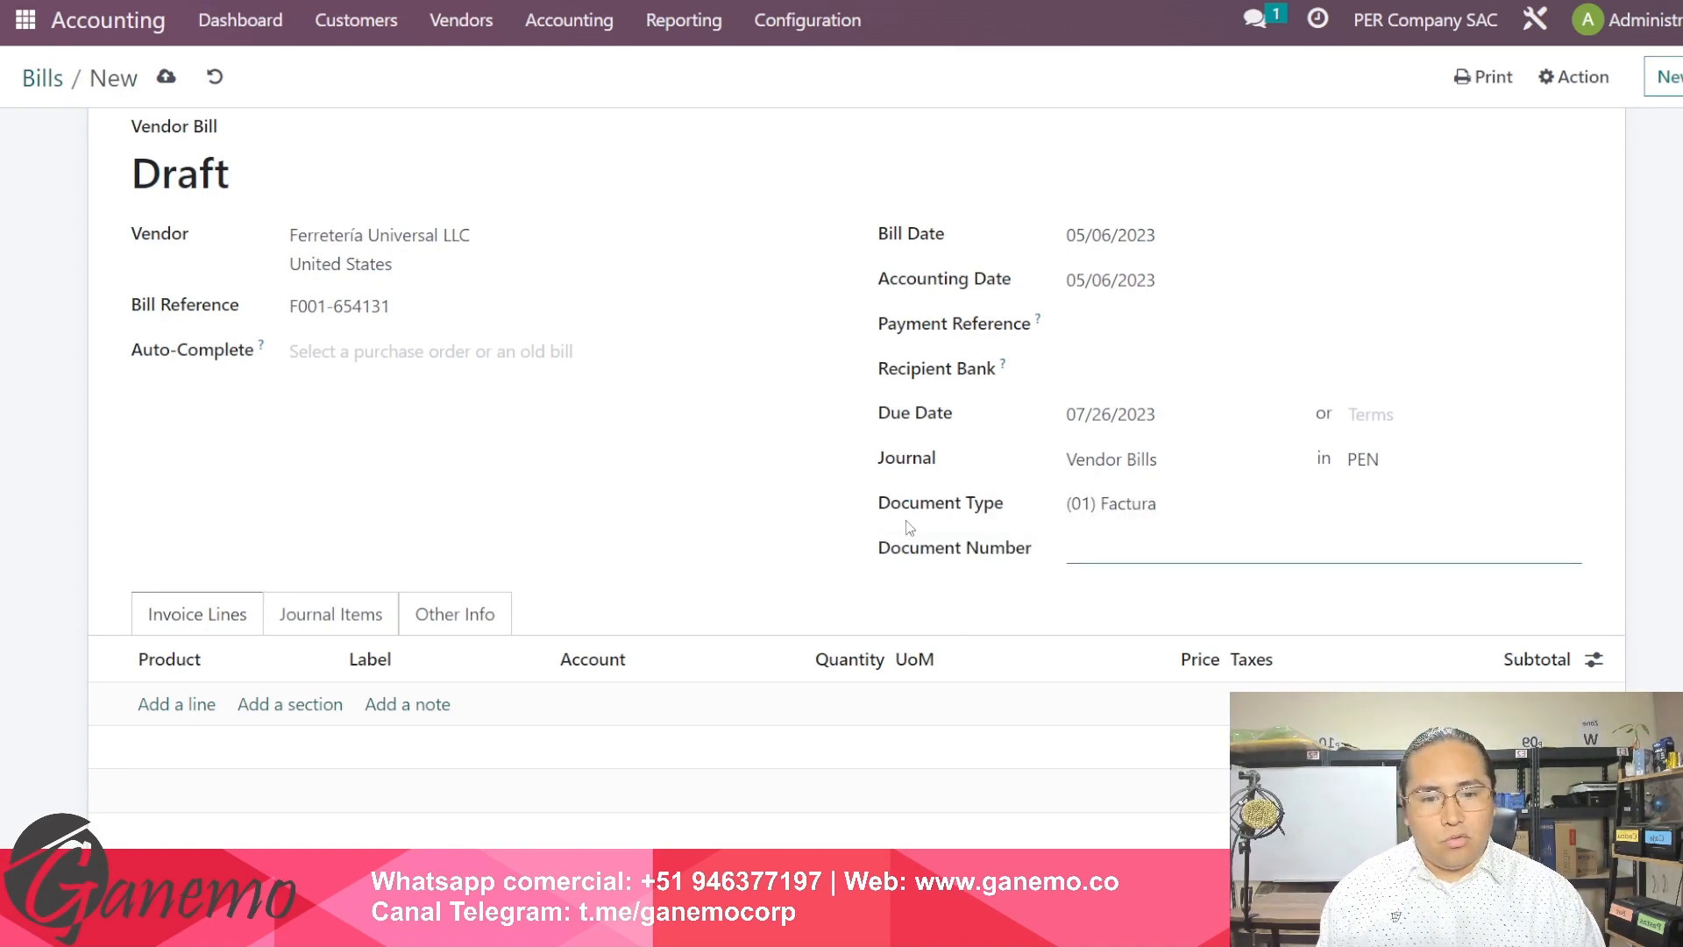
left_click_drag(906, 517, 1017, 525)
left_click(970, 596)
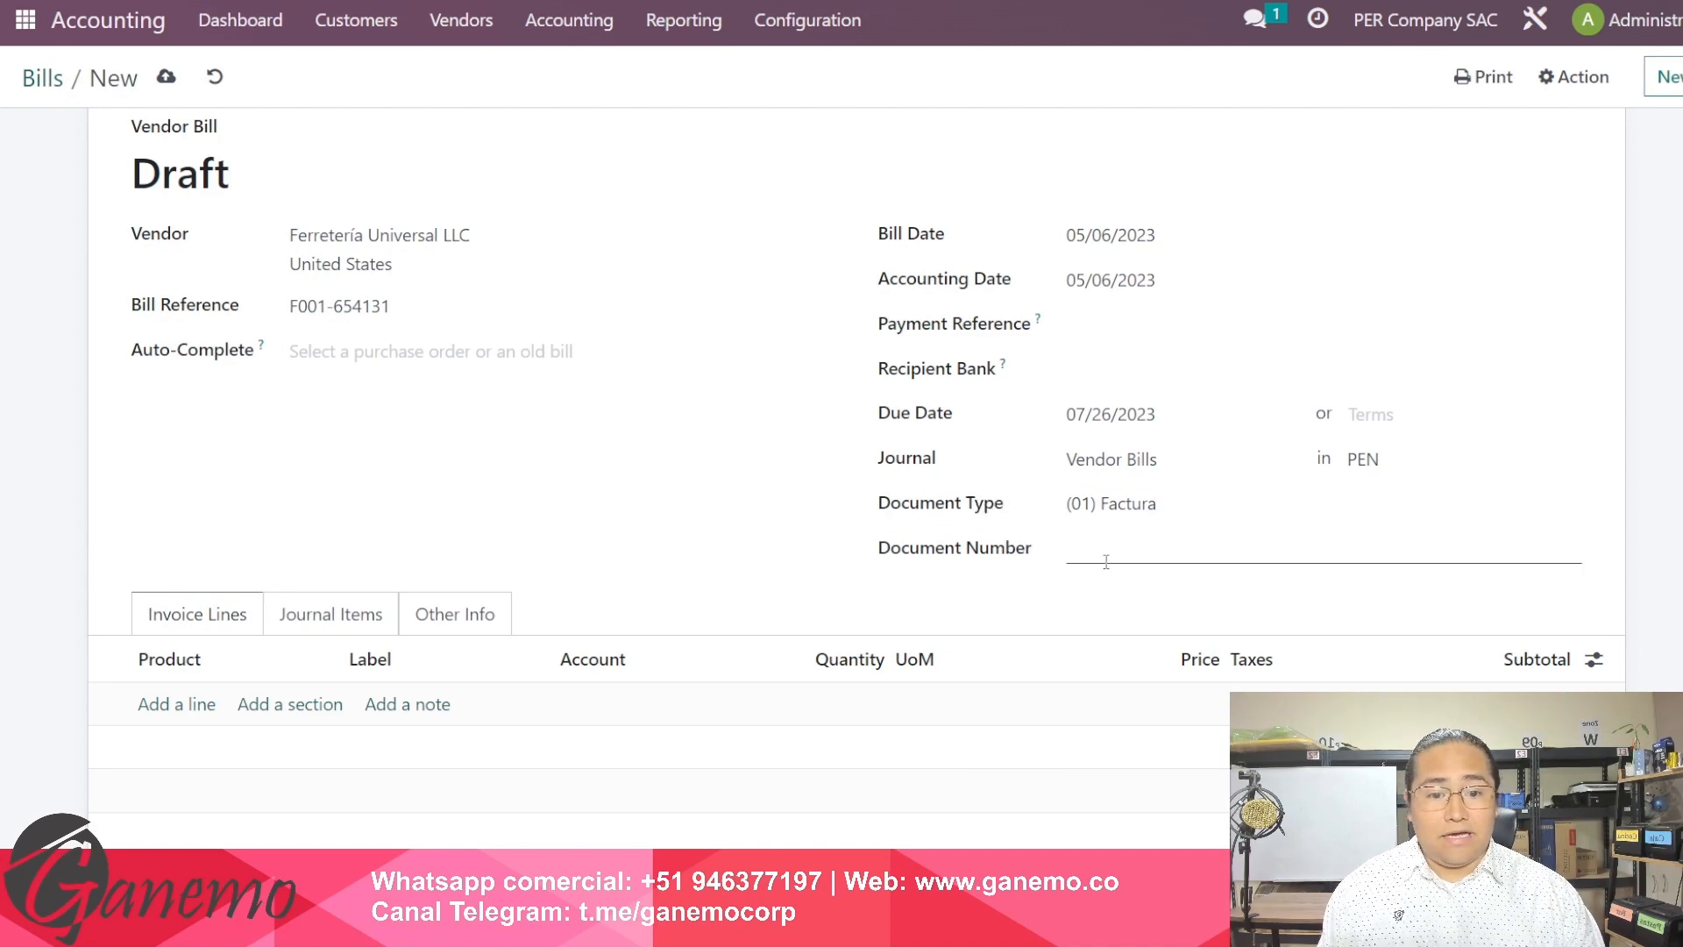
key("ctrl+v")
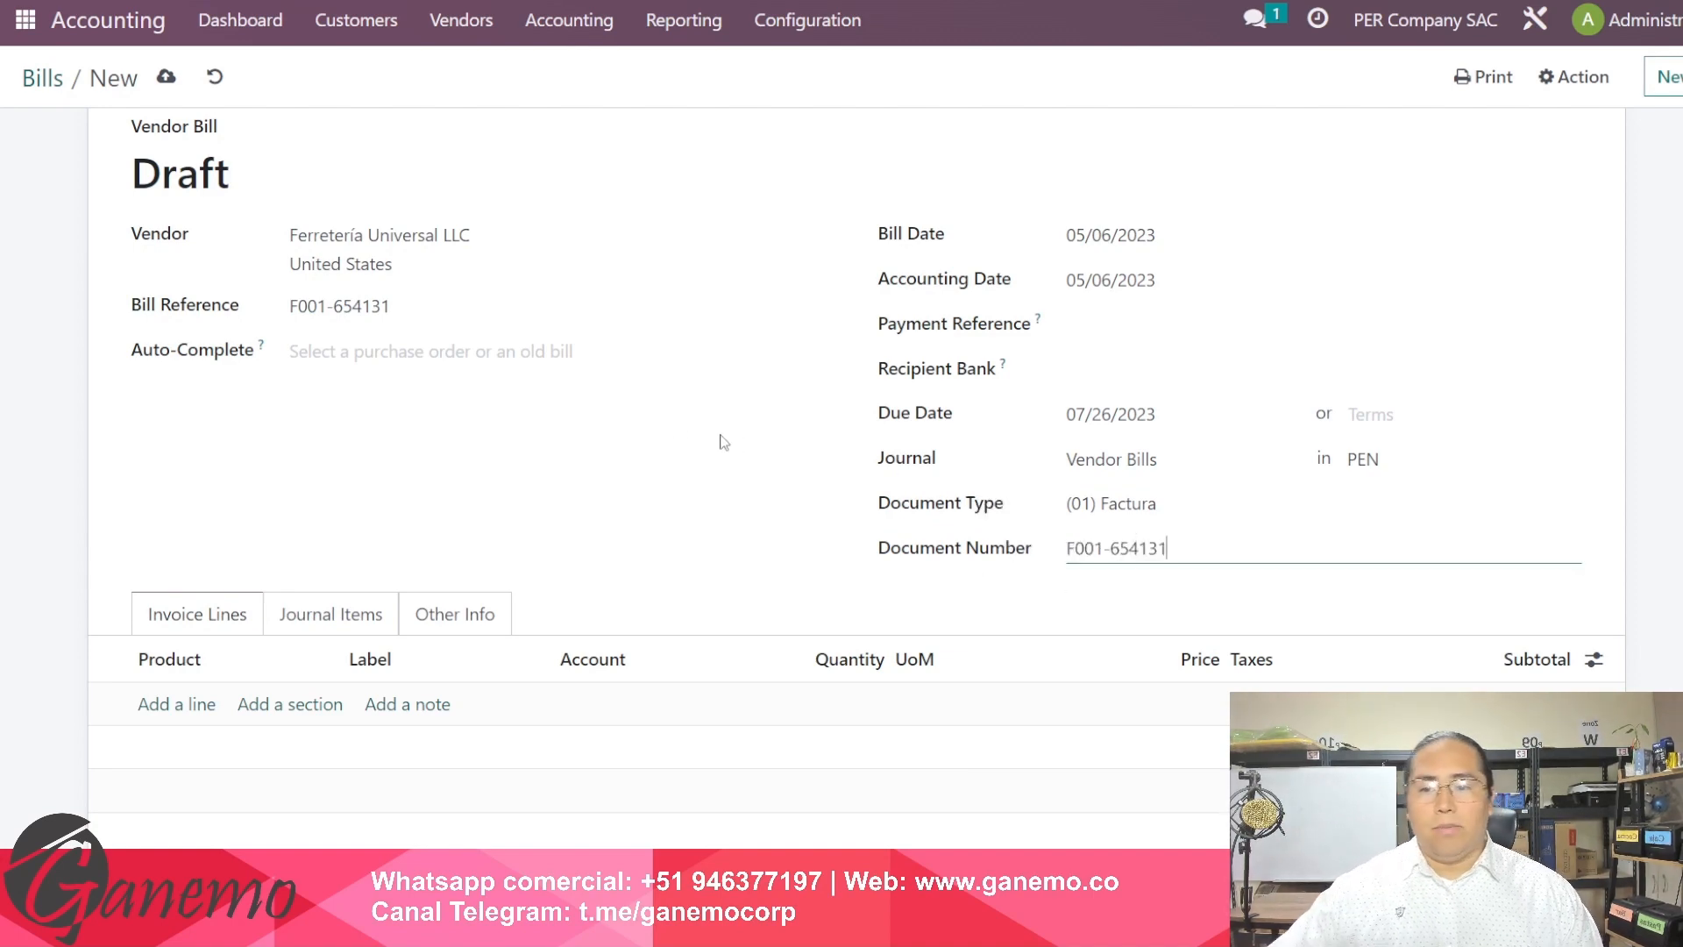
Step: Compare the bill reference, document number and bill title, and review the document type and journal fields
left_click_drag(513, 315, 114, 322)
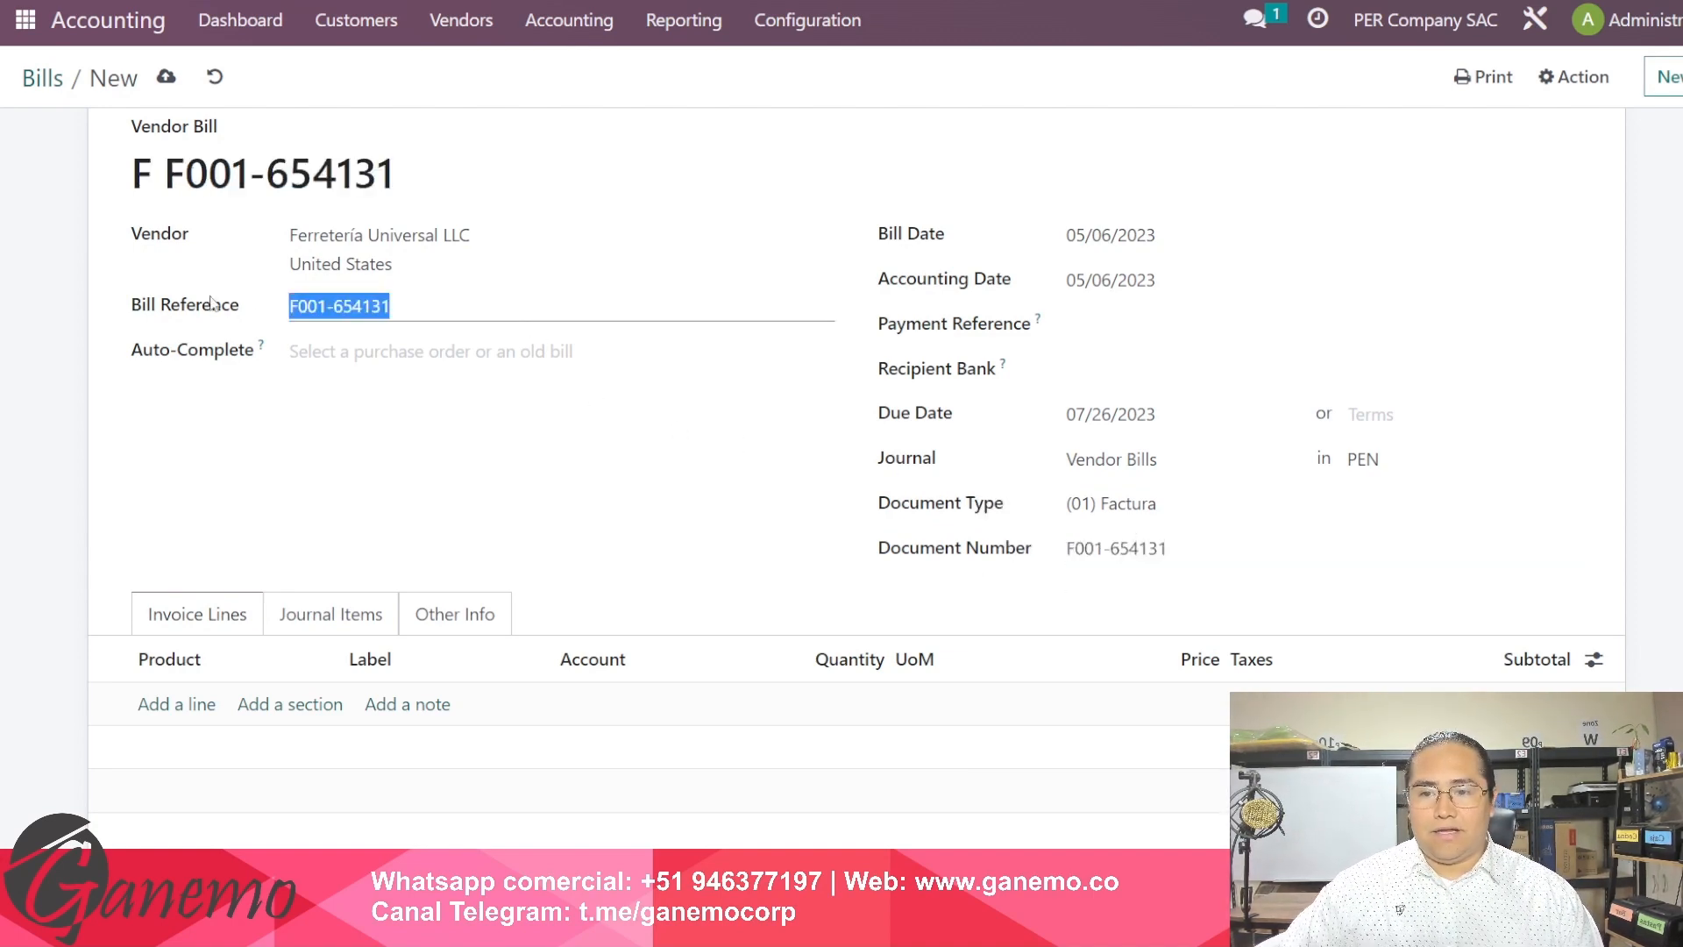
left_click_drag(1170, 550, 1032, 567)
left_click(928, 608)
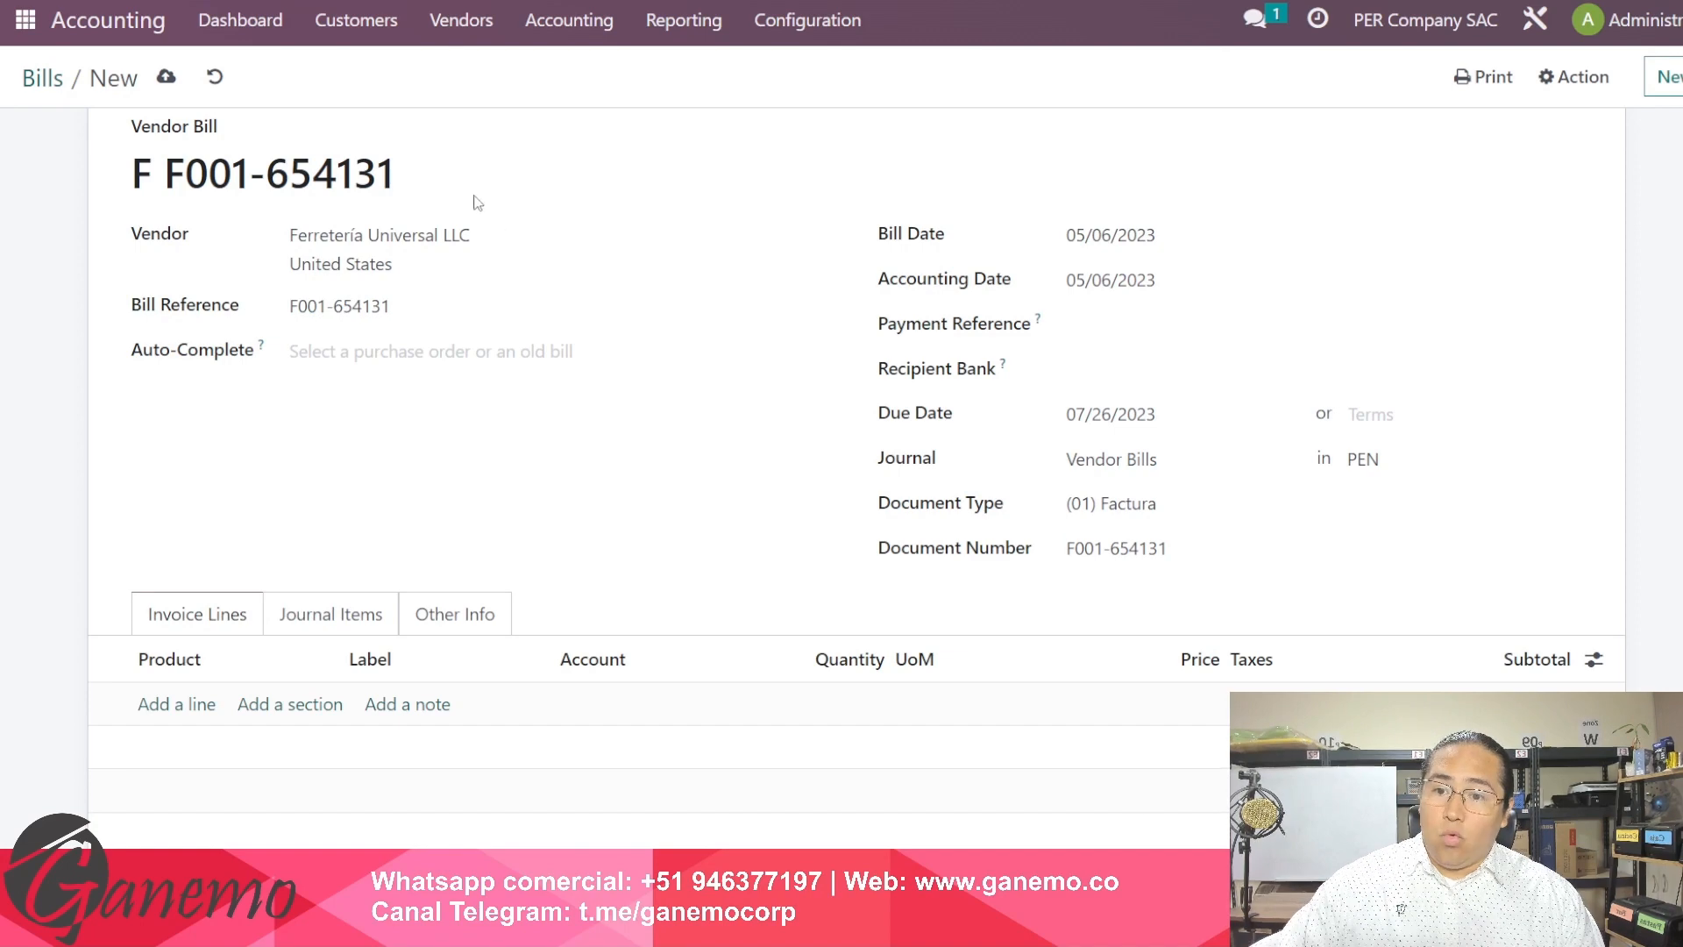
left_click_drag(473, 189, 116, 164)
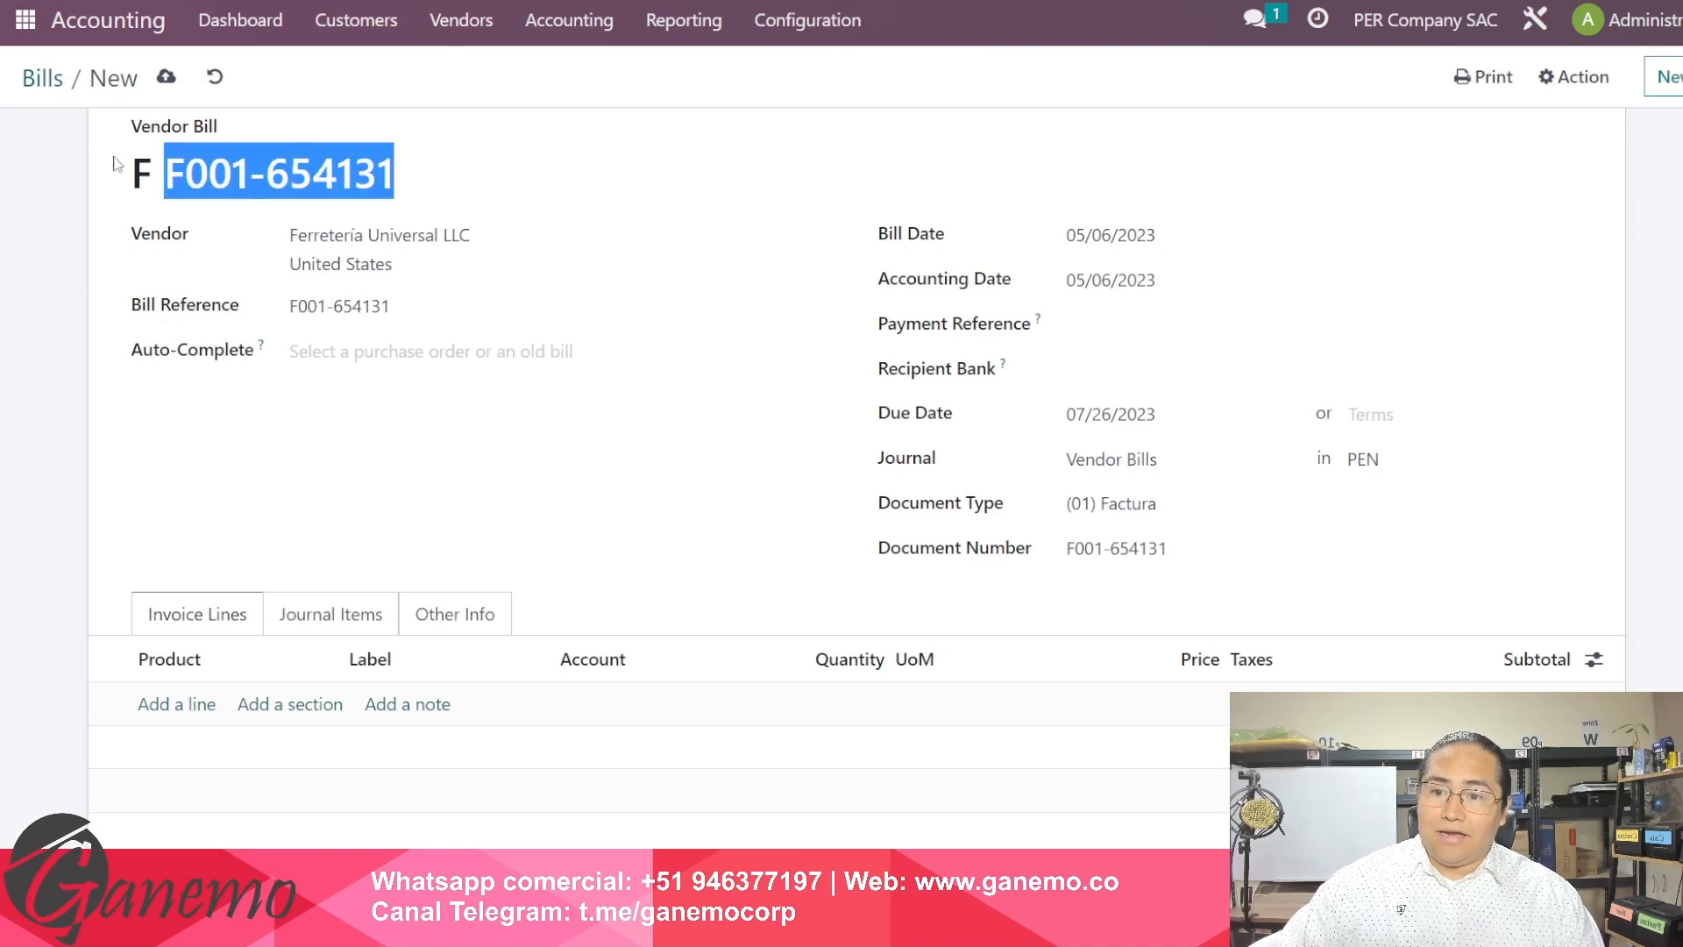
left_click(406, 195)
left_click(1203, 550)
left_click_drag(1203, 550, 1004, 547)
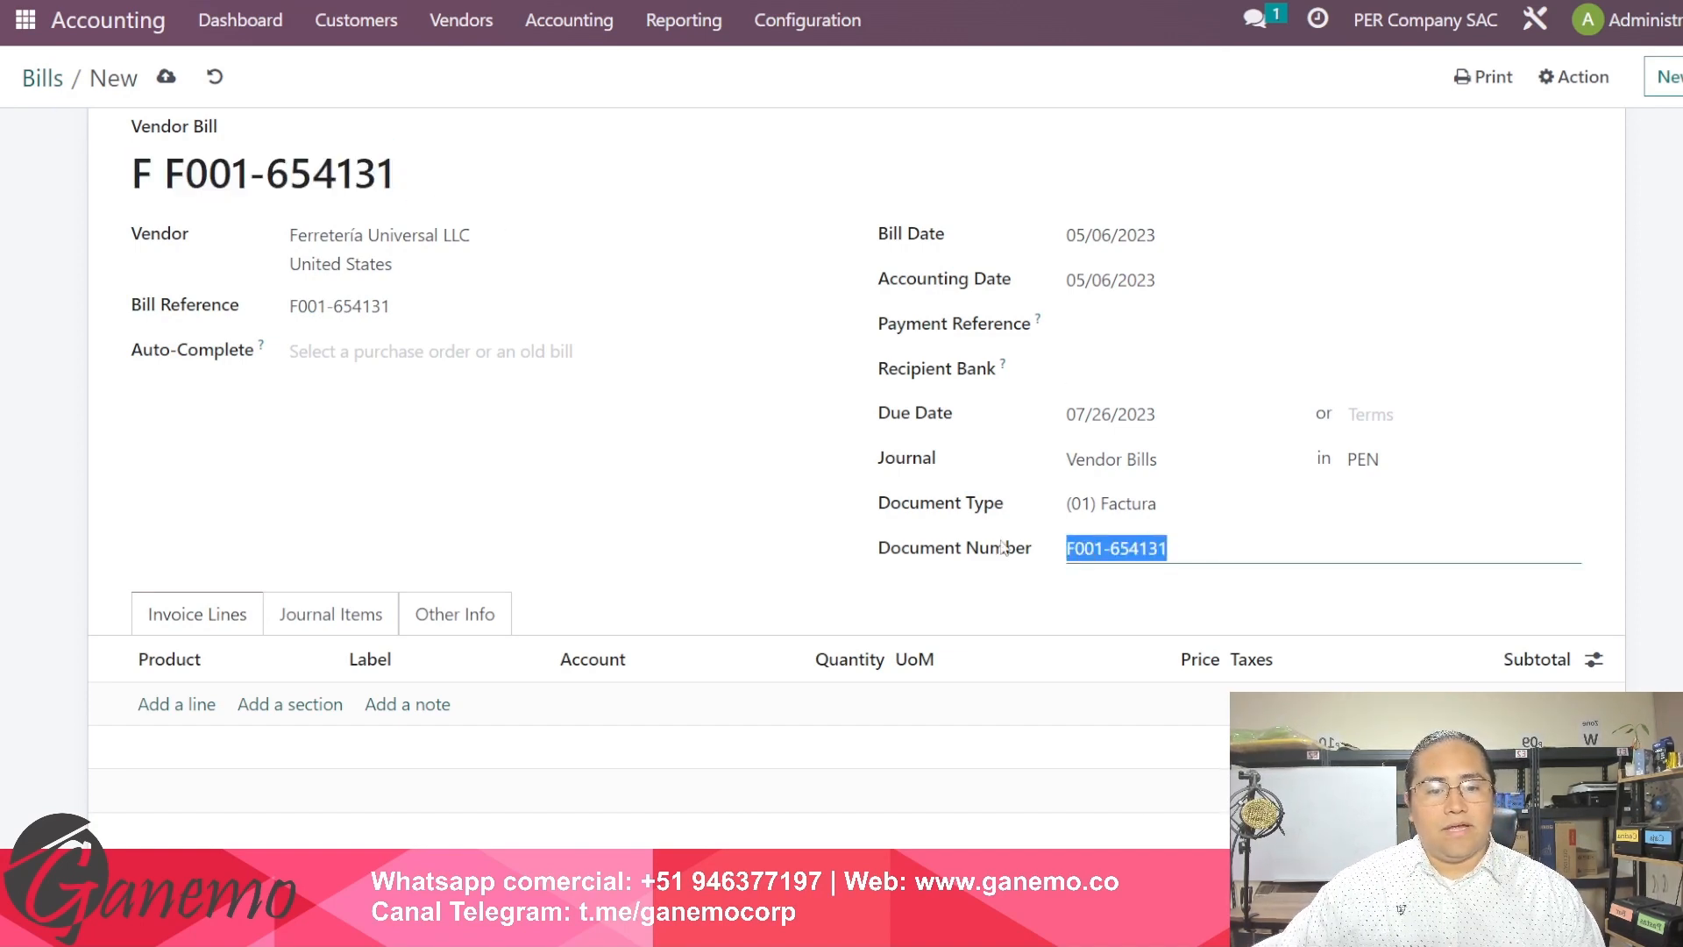
left_click(774, 544)
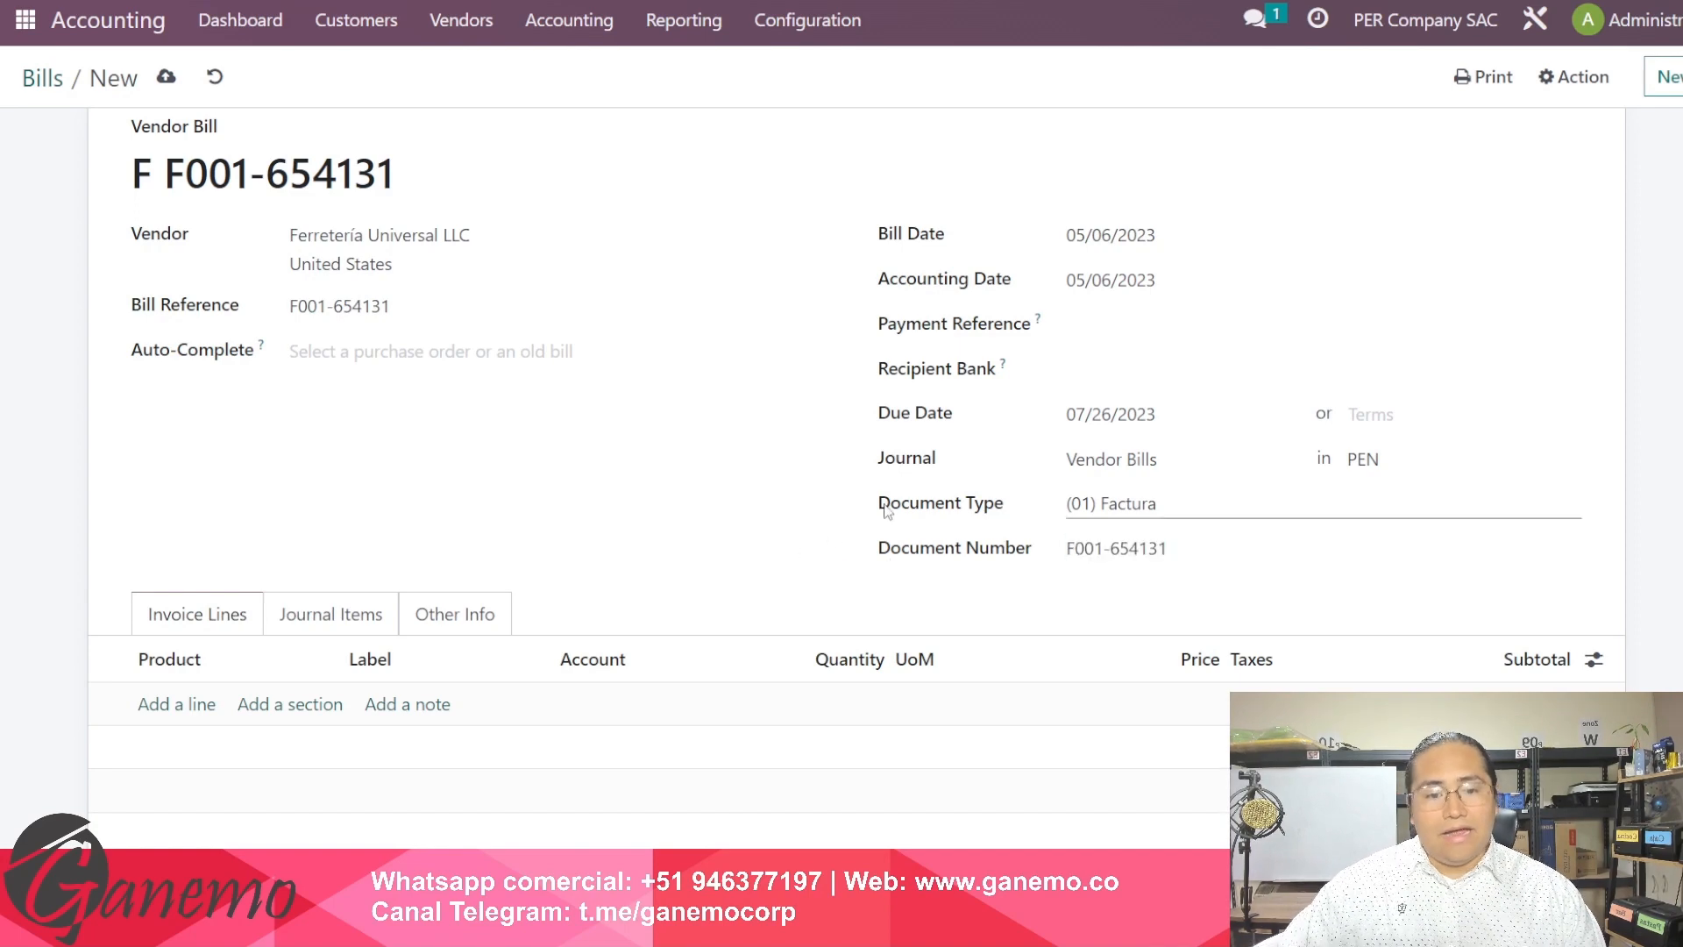
left_click_drag(1163, 460, 1061, 465)
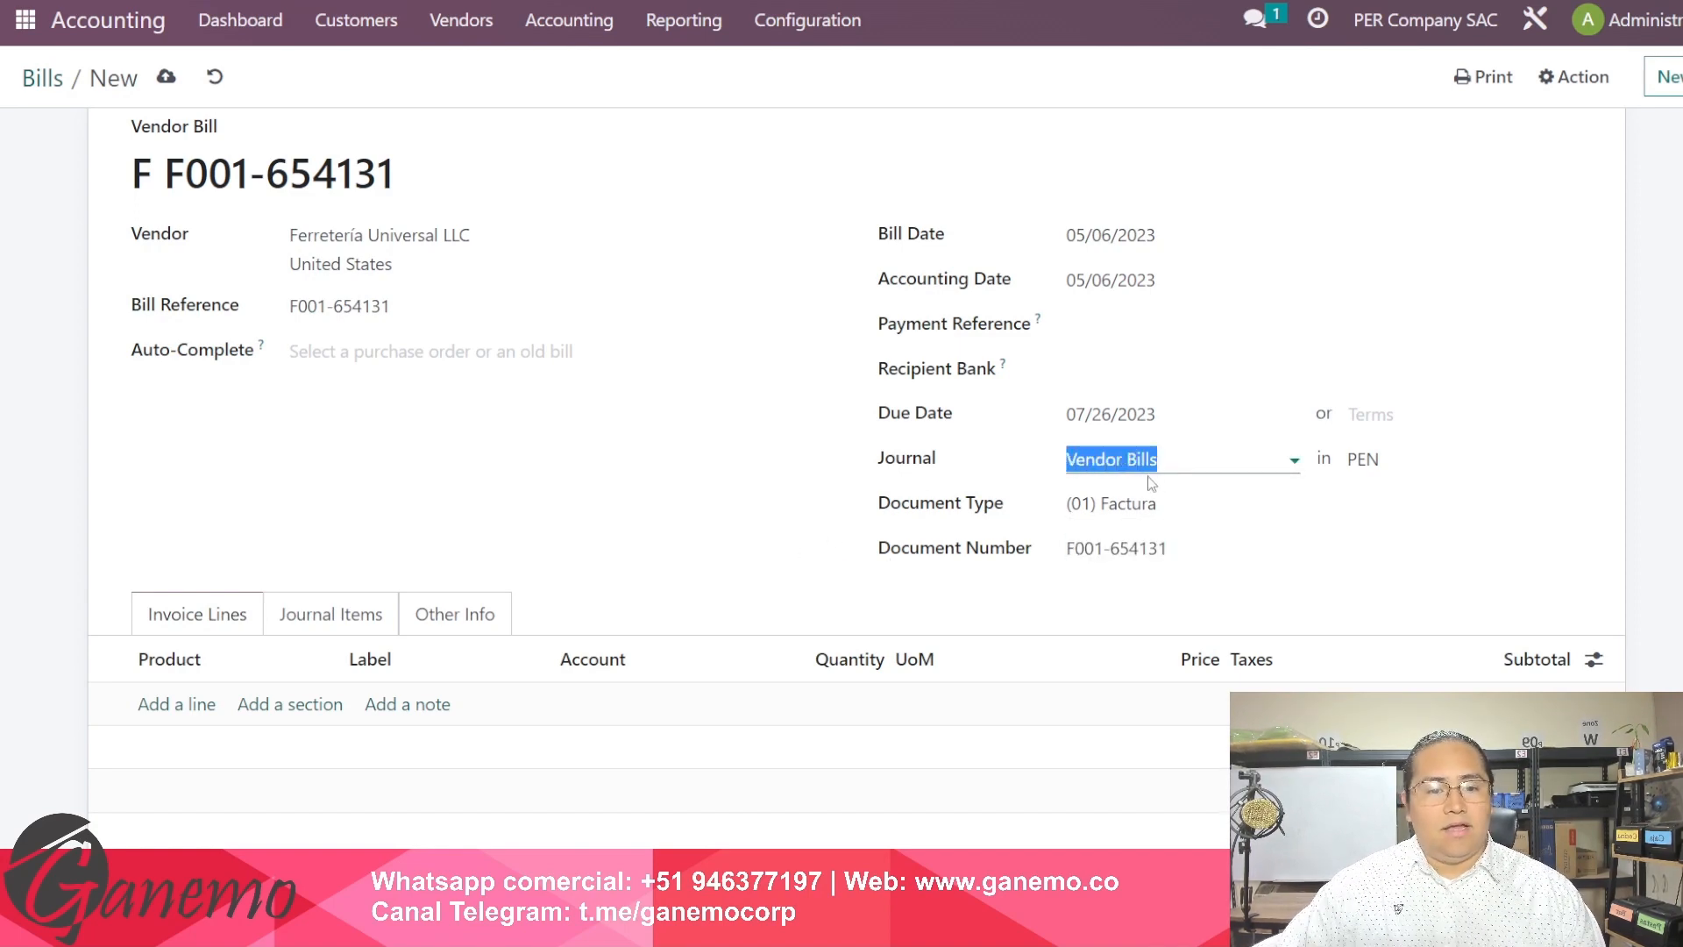
left_click(819, 485)
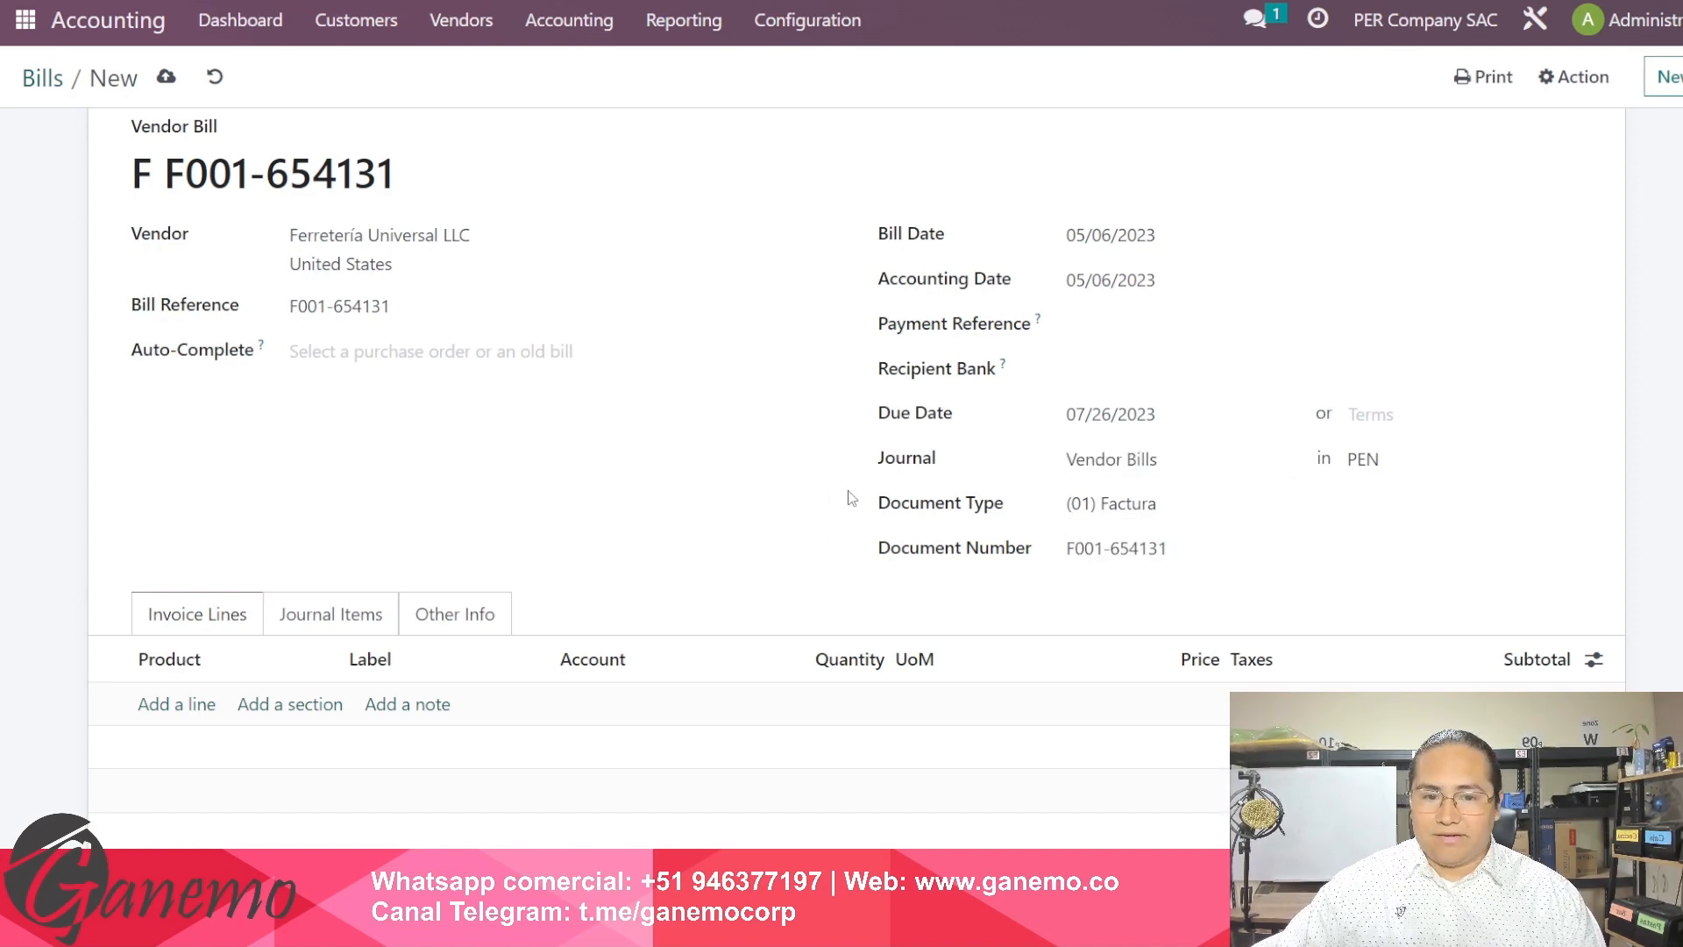
Step: Add an invoice line for the product Asiento de Madera Blanca
scroll(824, 533, "down", 1)
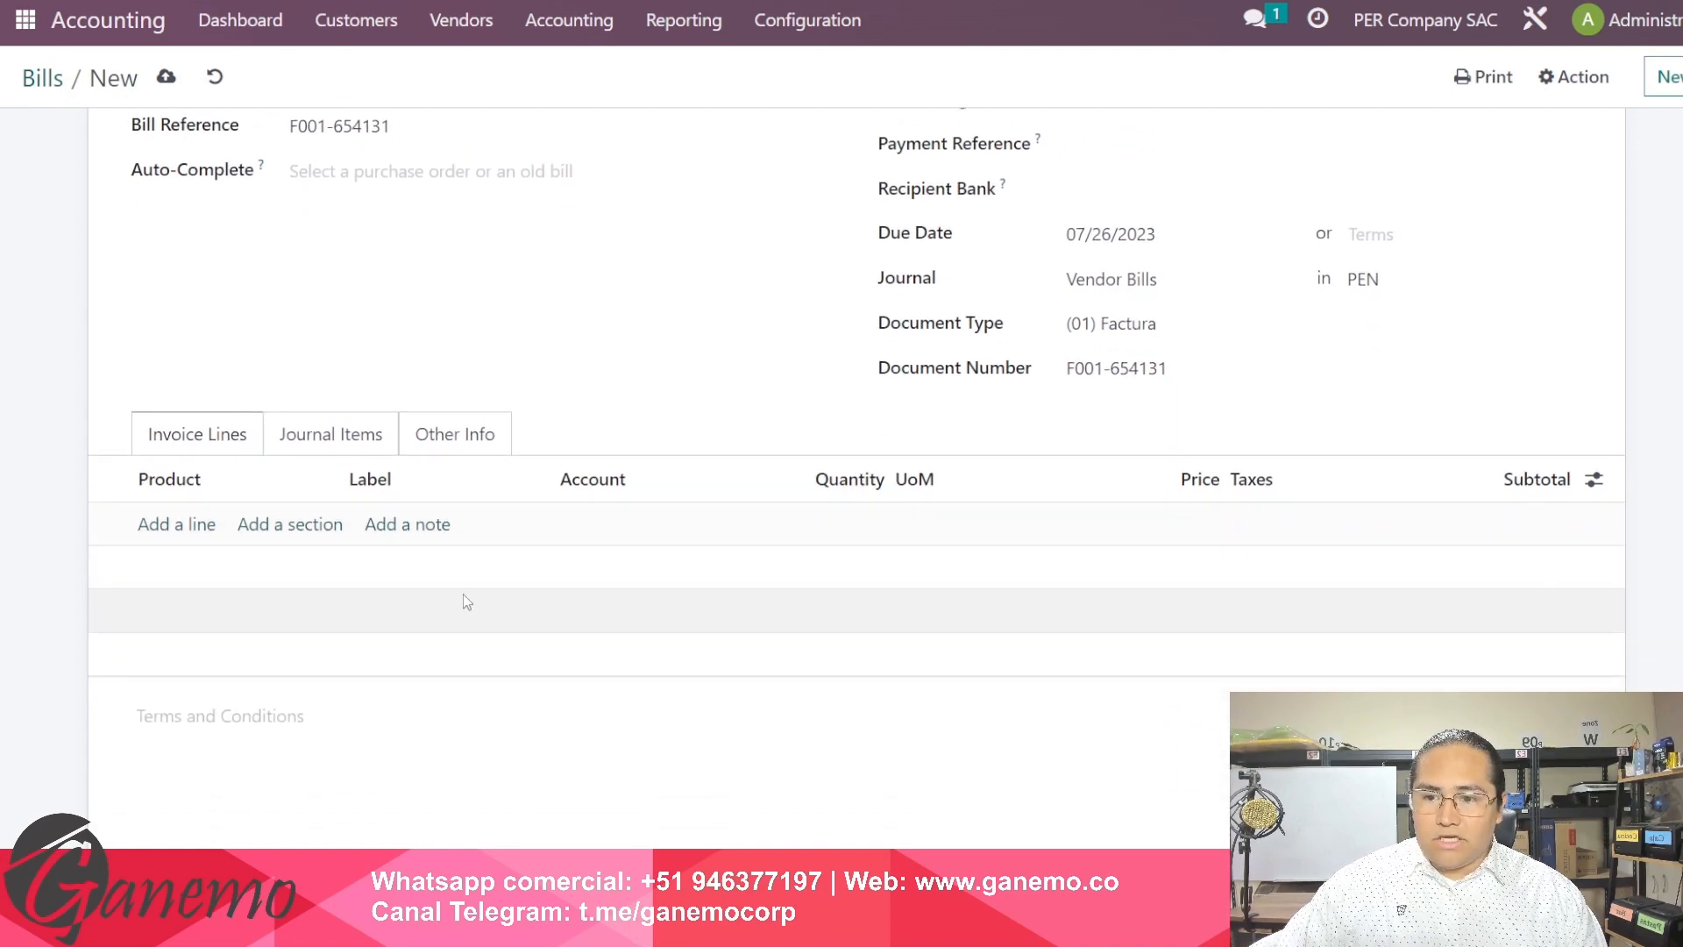
left_click(179, 537)
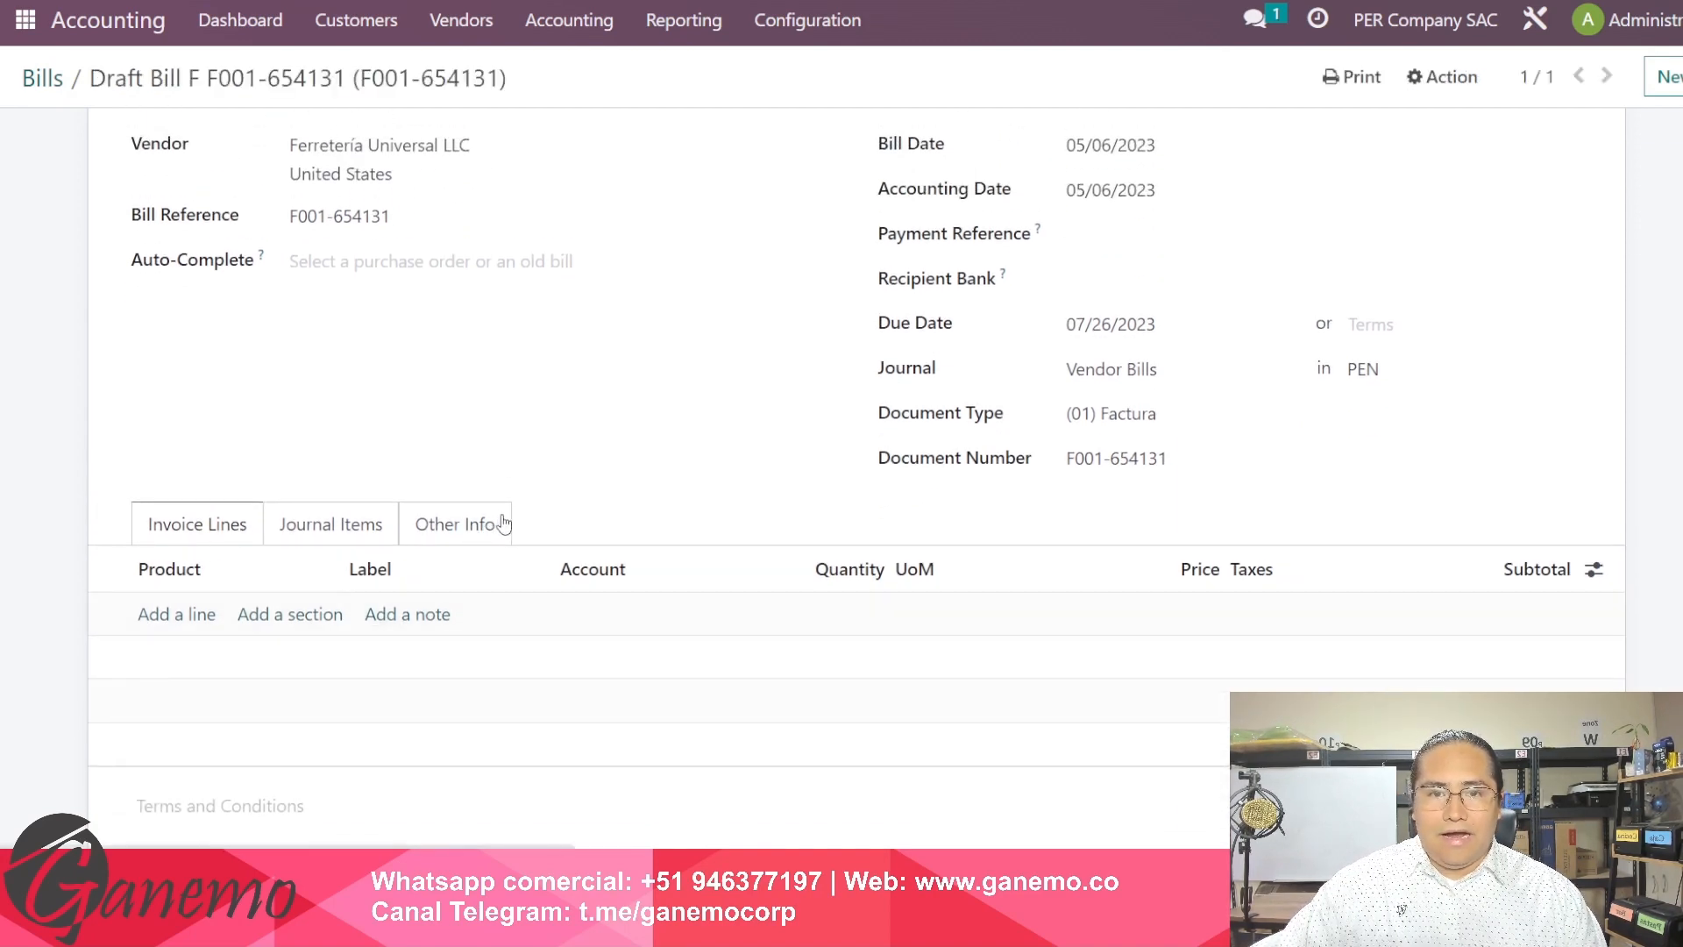
scroll(530, 582, "up", 2)
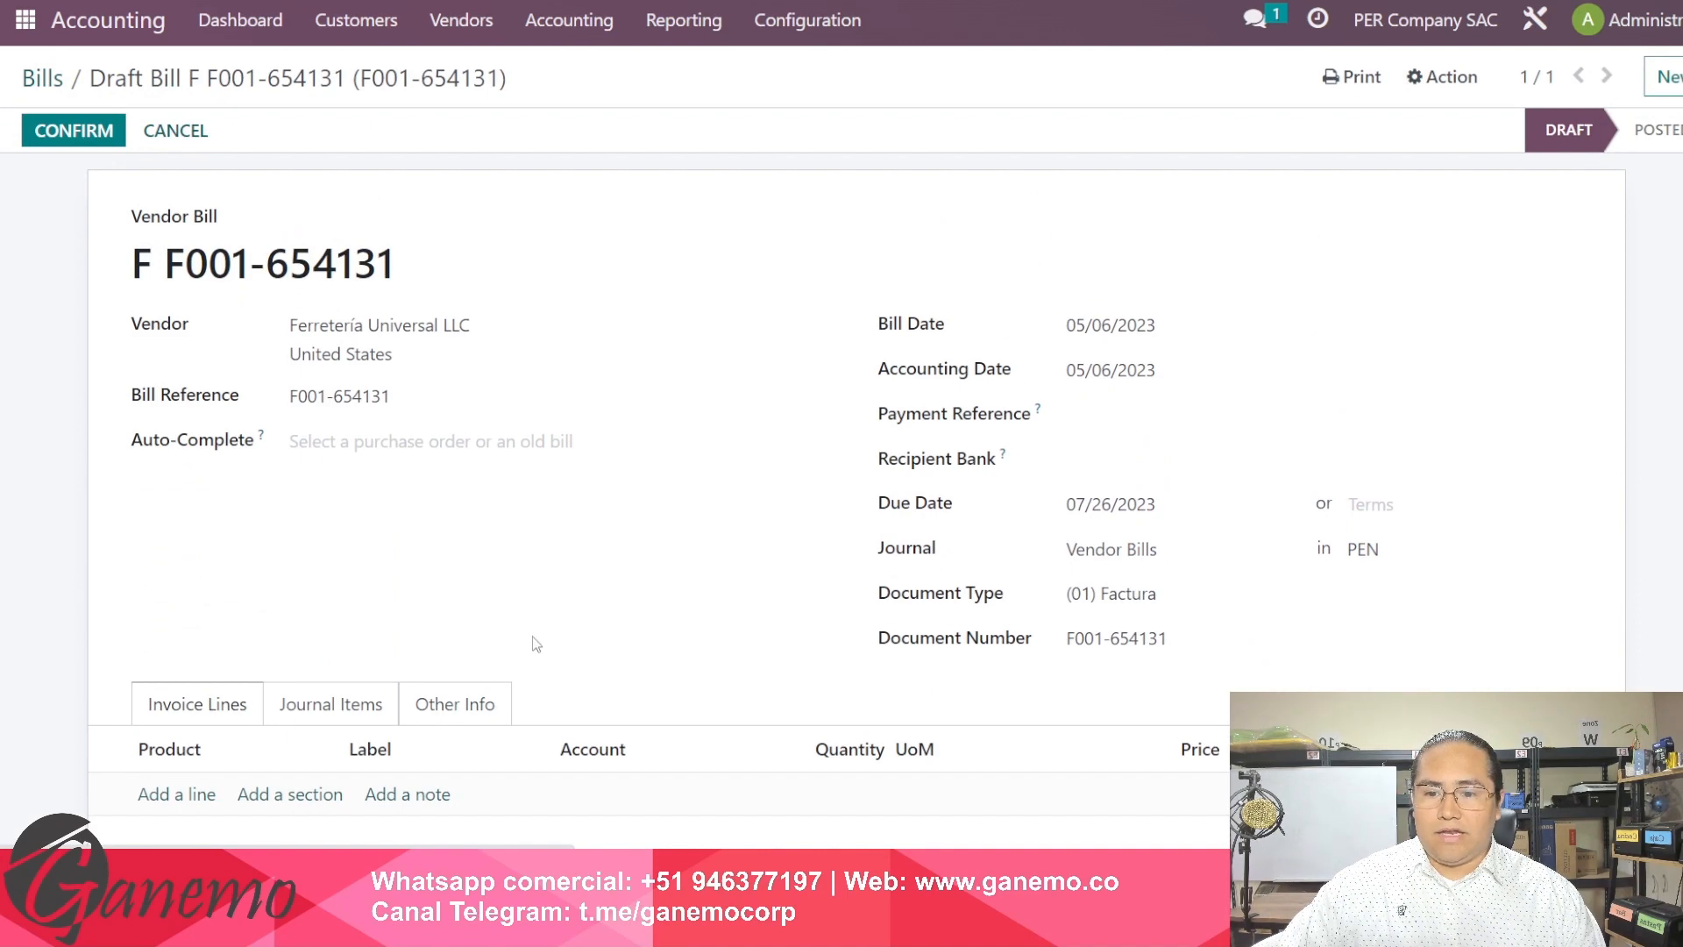
scroll(530, 643, "down", 1)
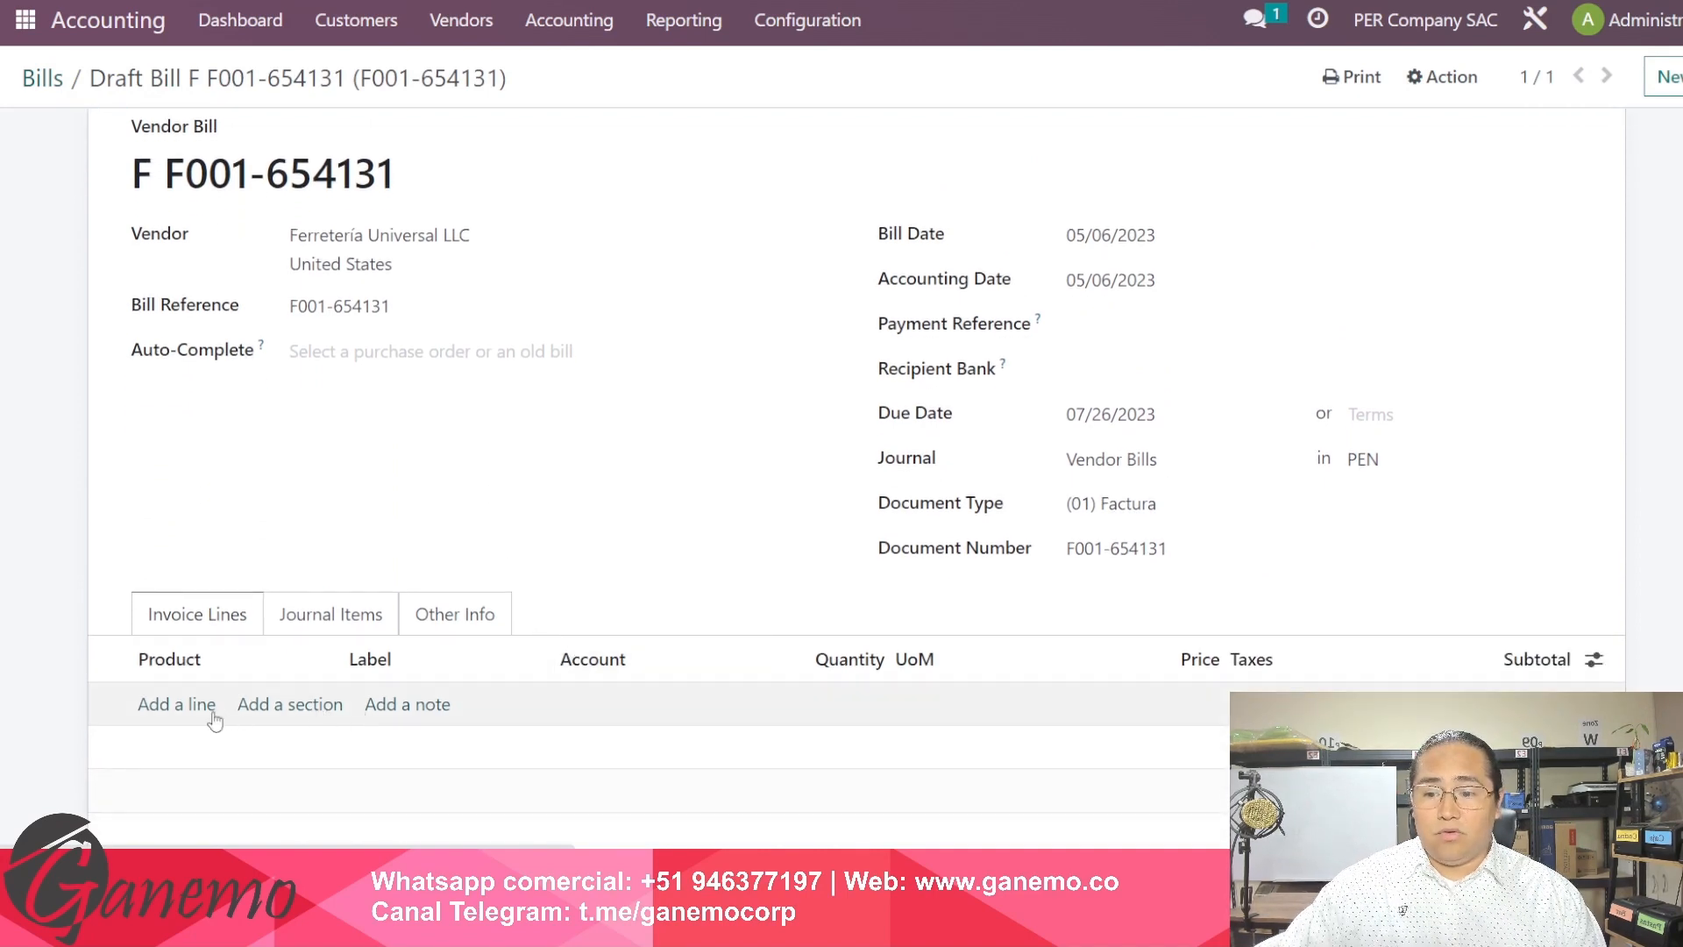
scroll(223, 697, "down", 1)
left_click(194, 620)
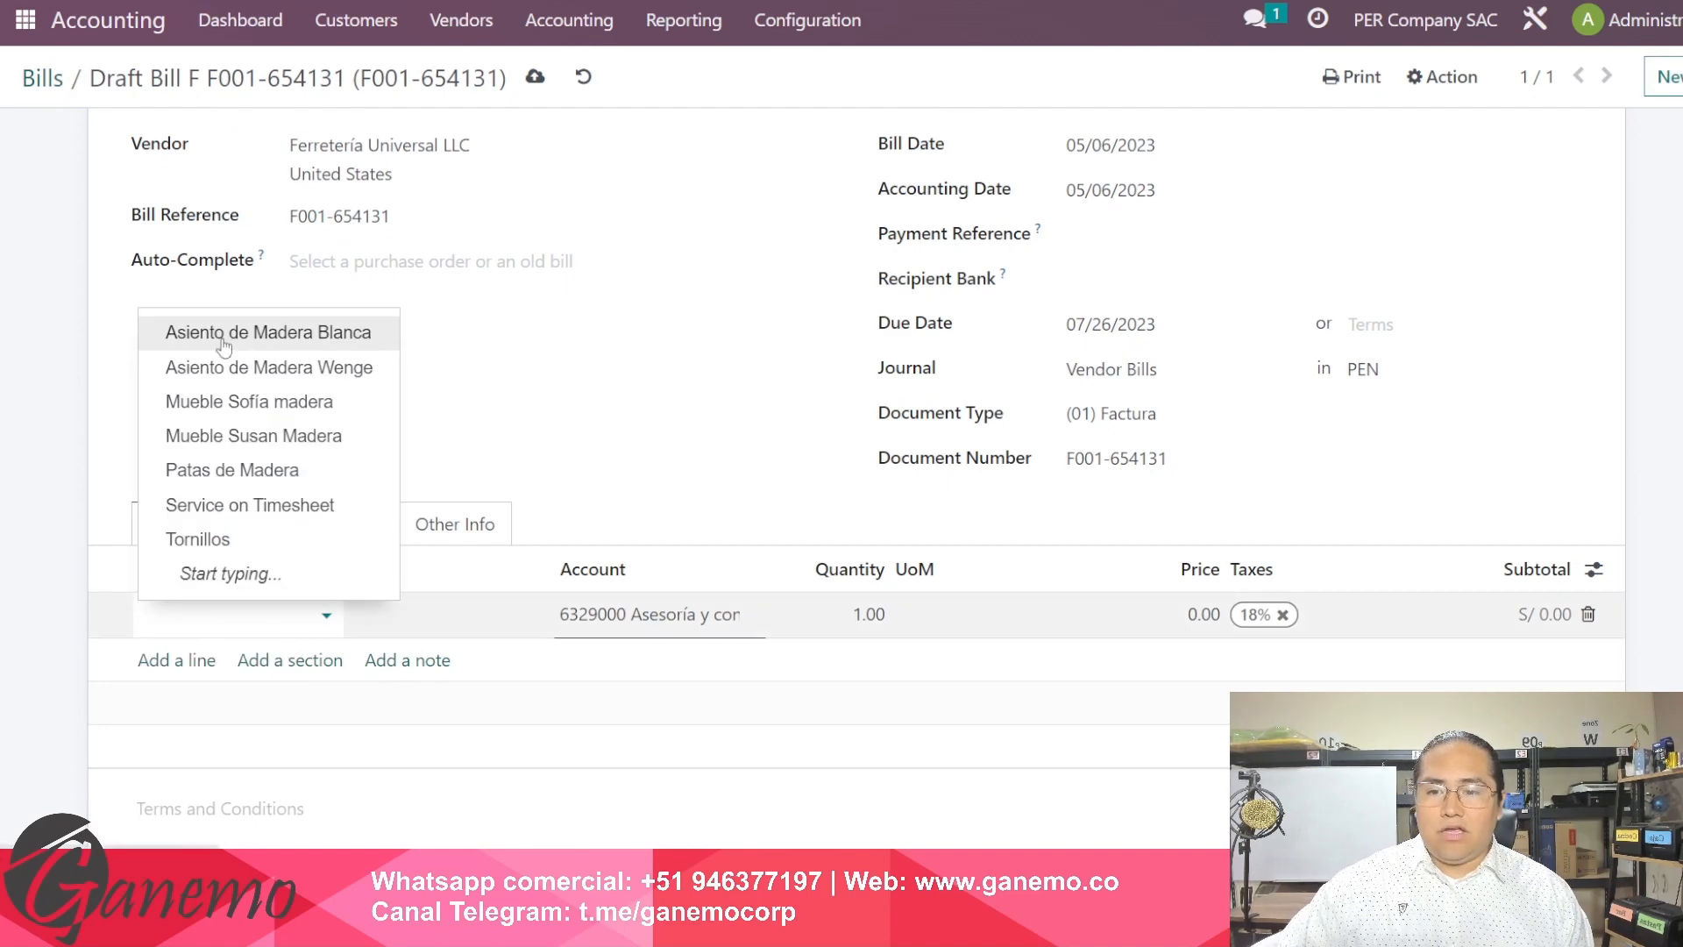
left_click(224, 333)
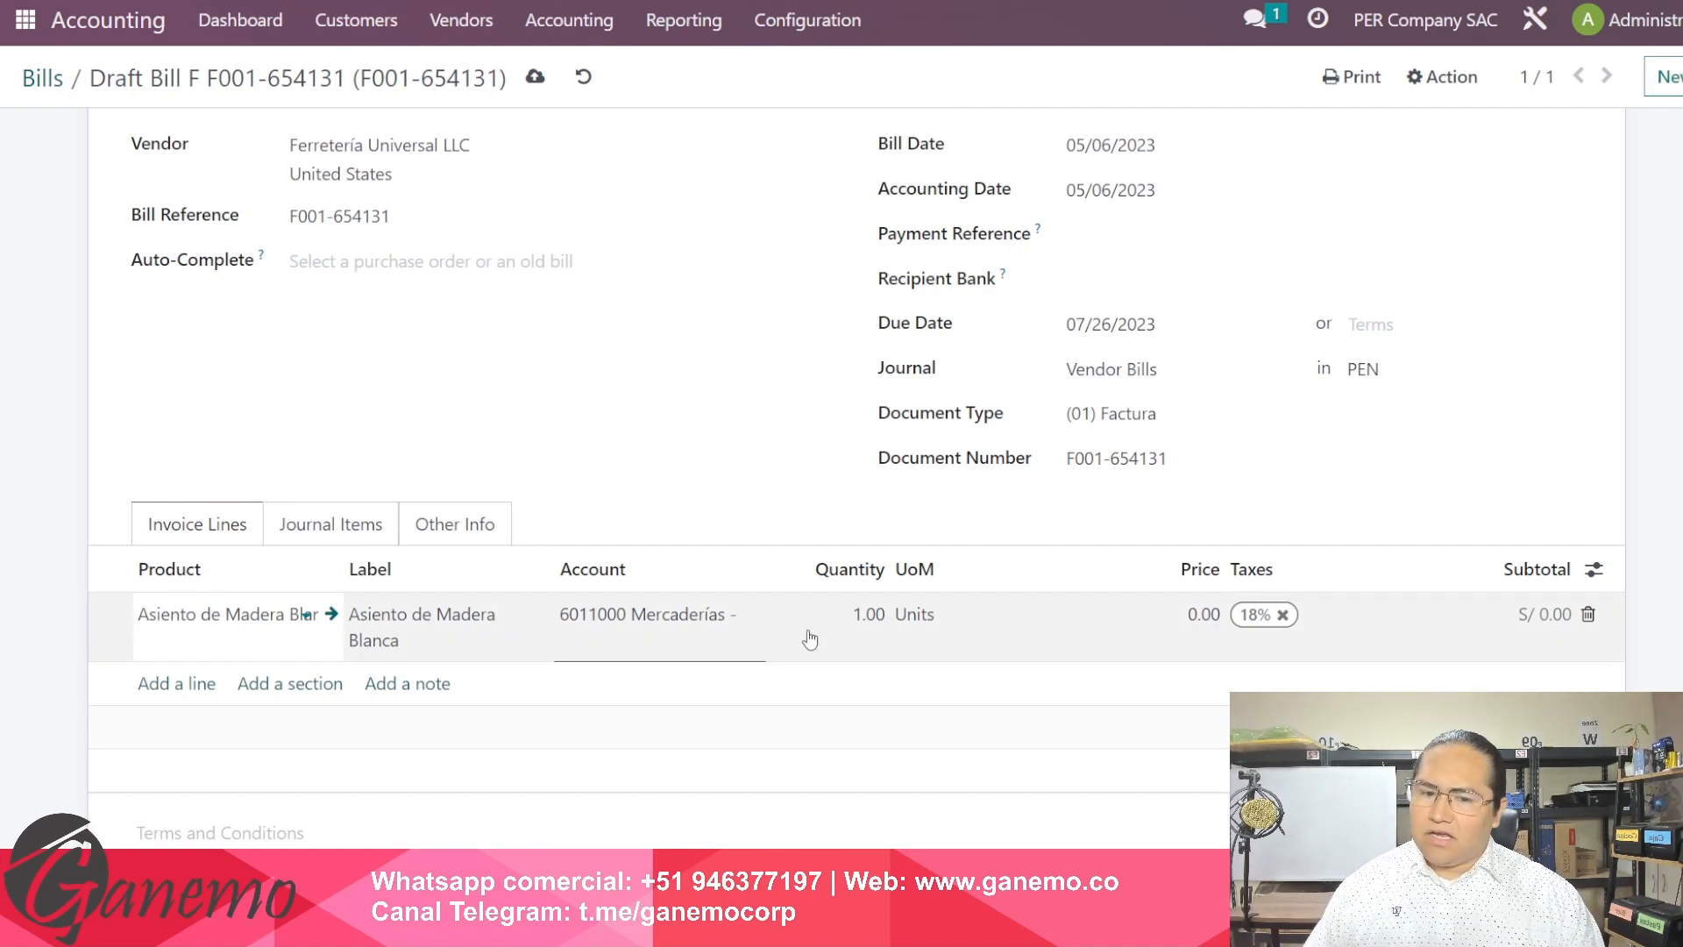
Step: Set the Asiento de Madera Blanca line to a quantity of 2 and a price of 300
left_click(852, 627)
type("2")
key("Tab")
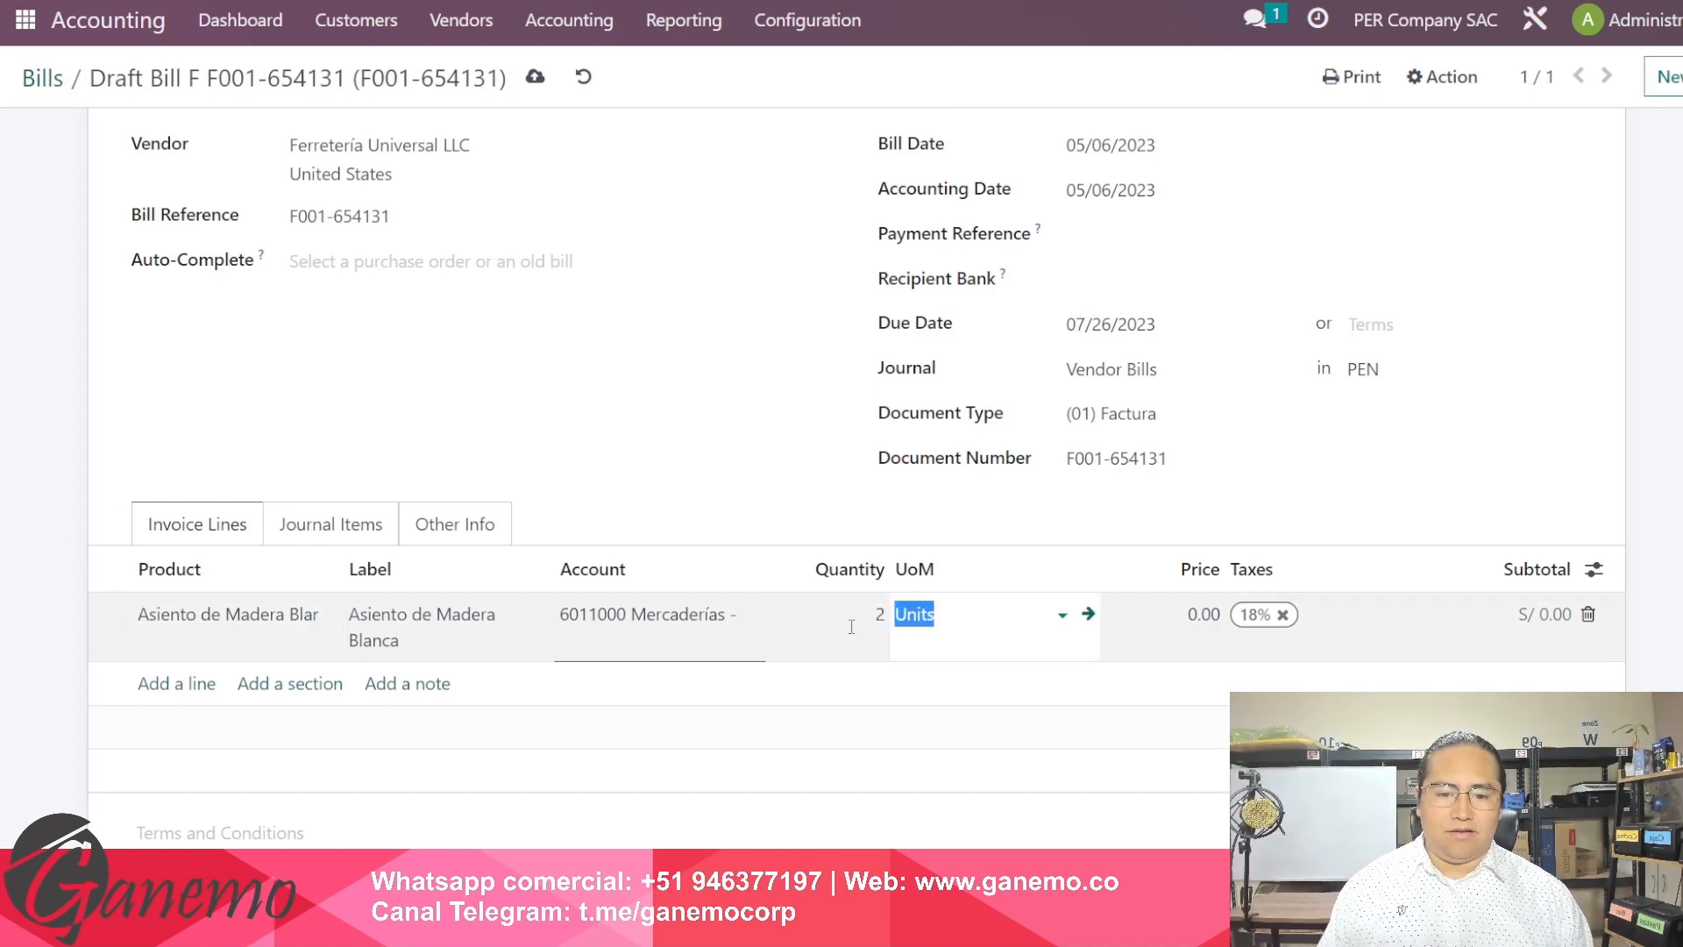
key("Tab")
type("300")
key("Tab")
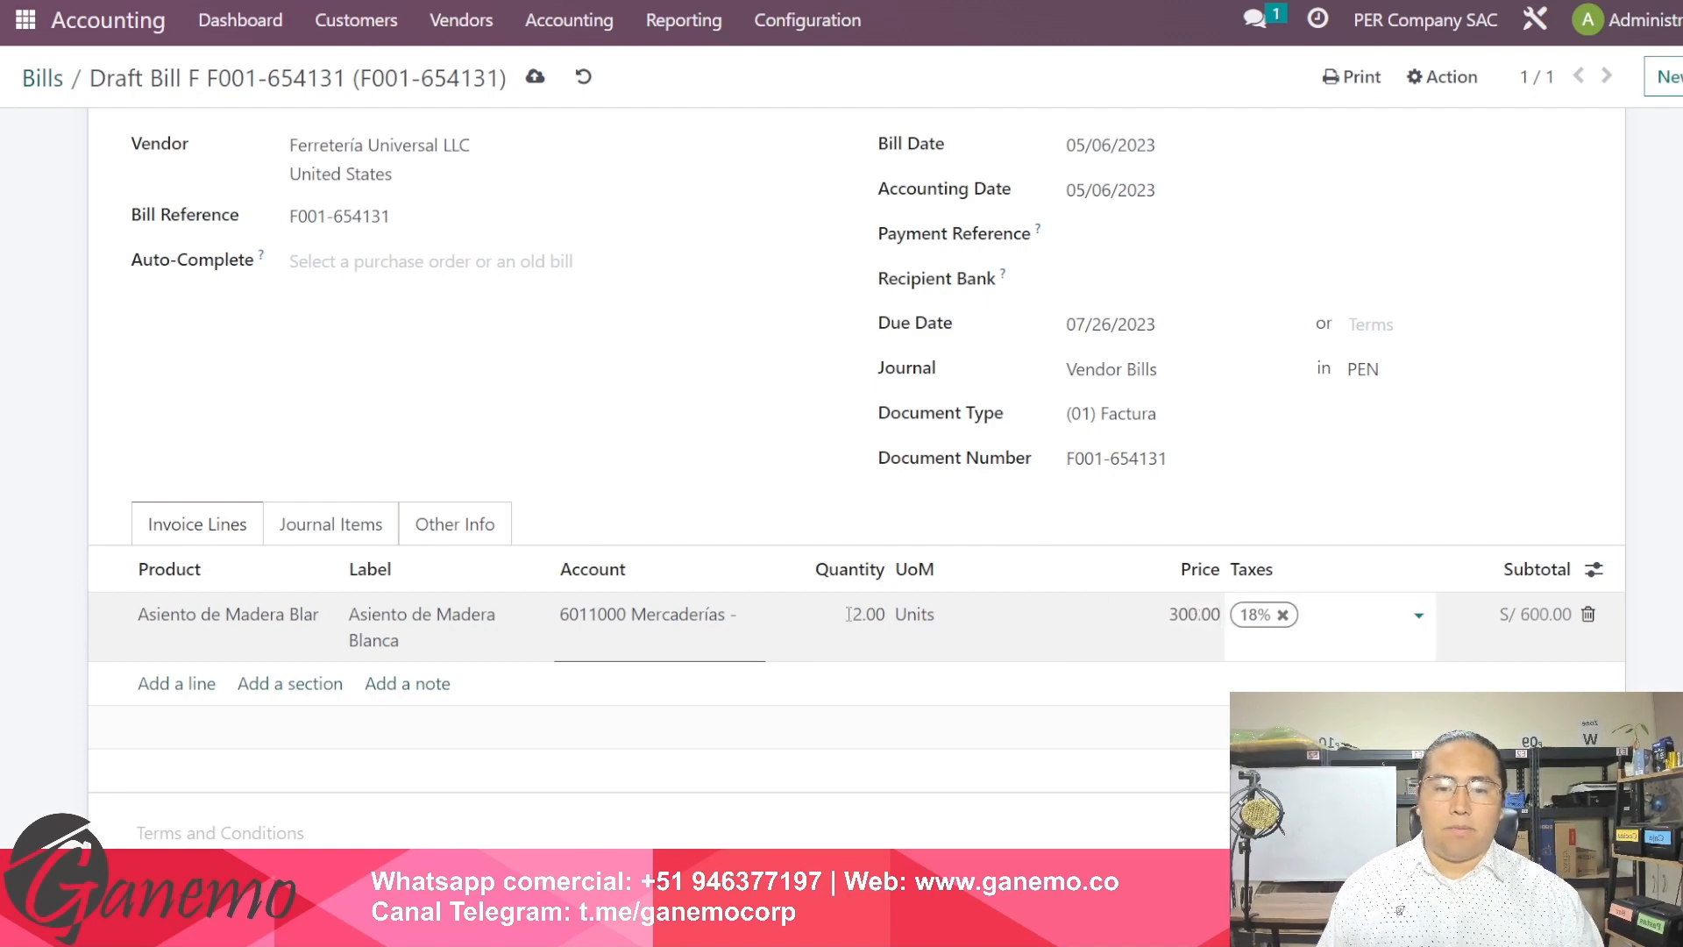
left_click(782, 503)
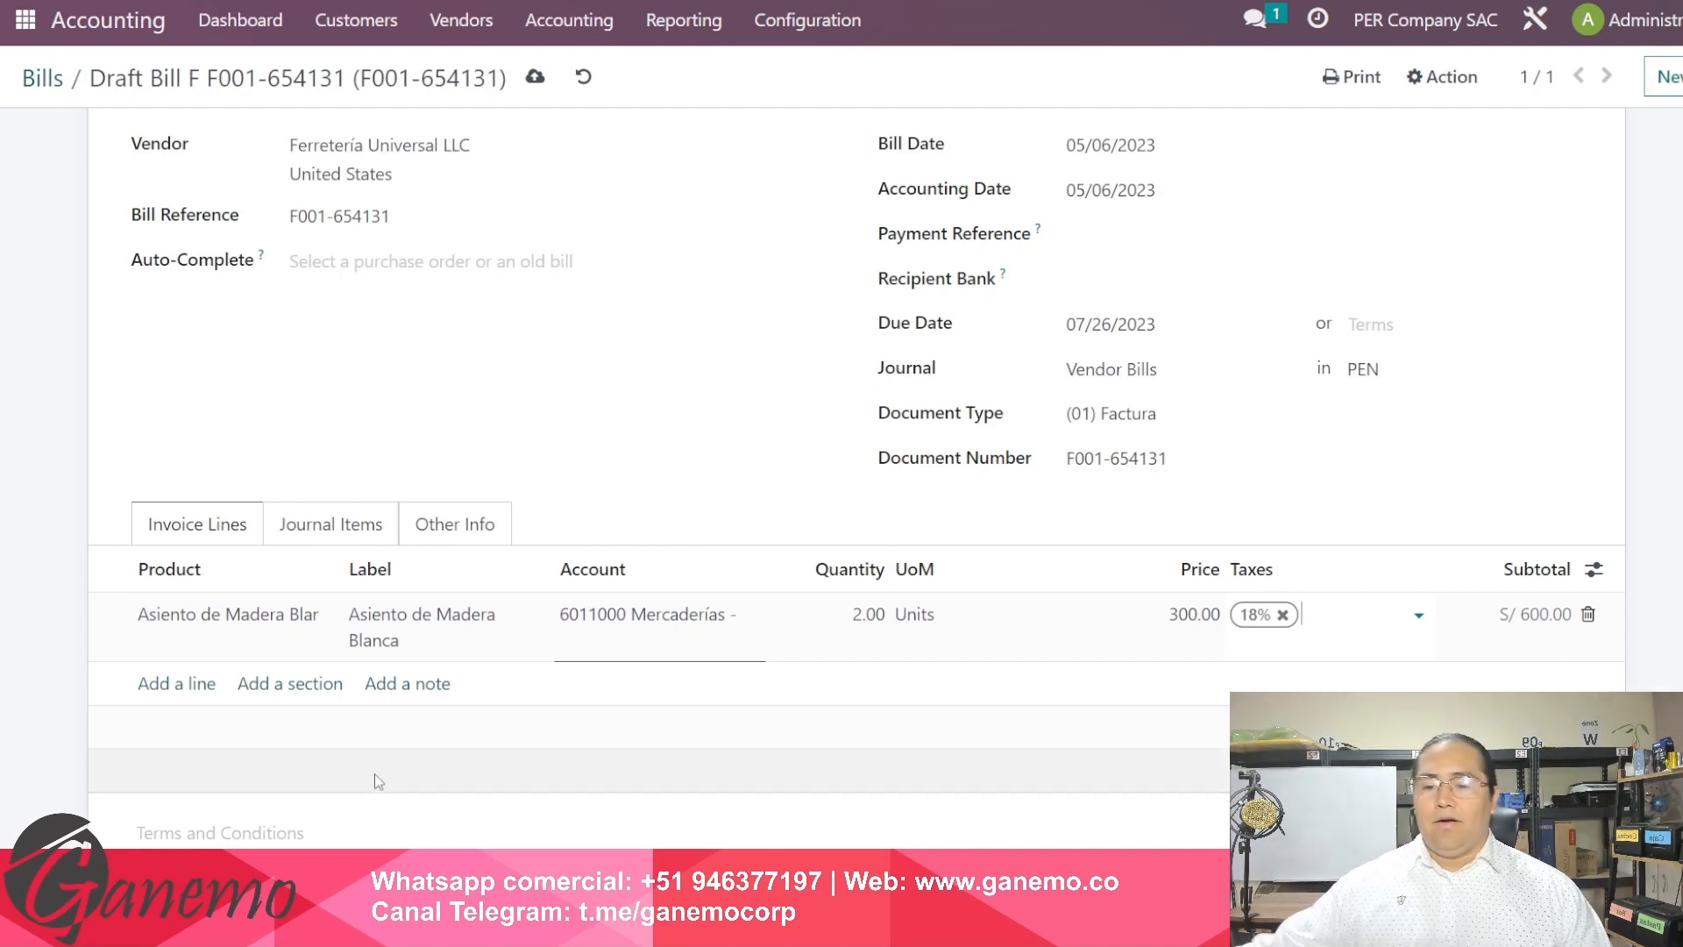
Step: Try an invoice line without a product, labelled "Pollo a la BRas", and delete that line
left_click(228, 692)
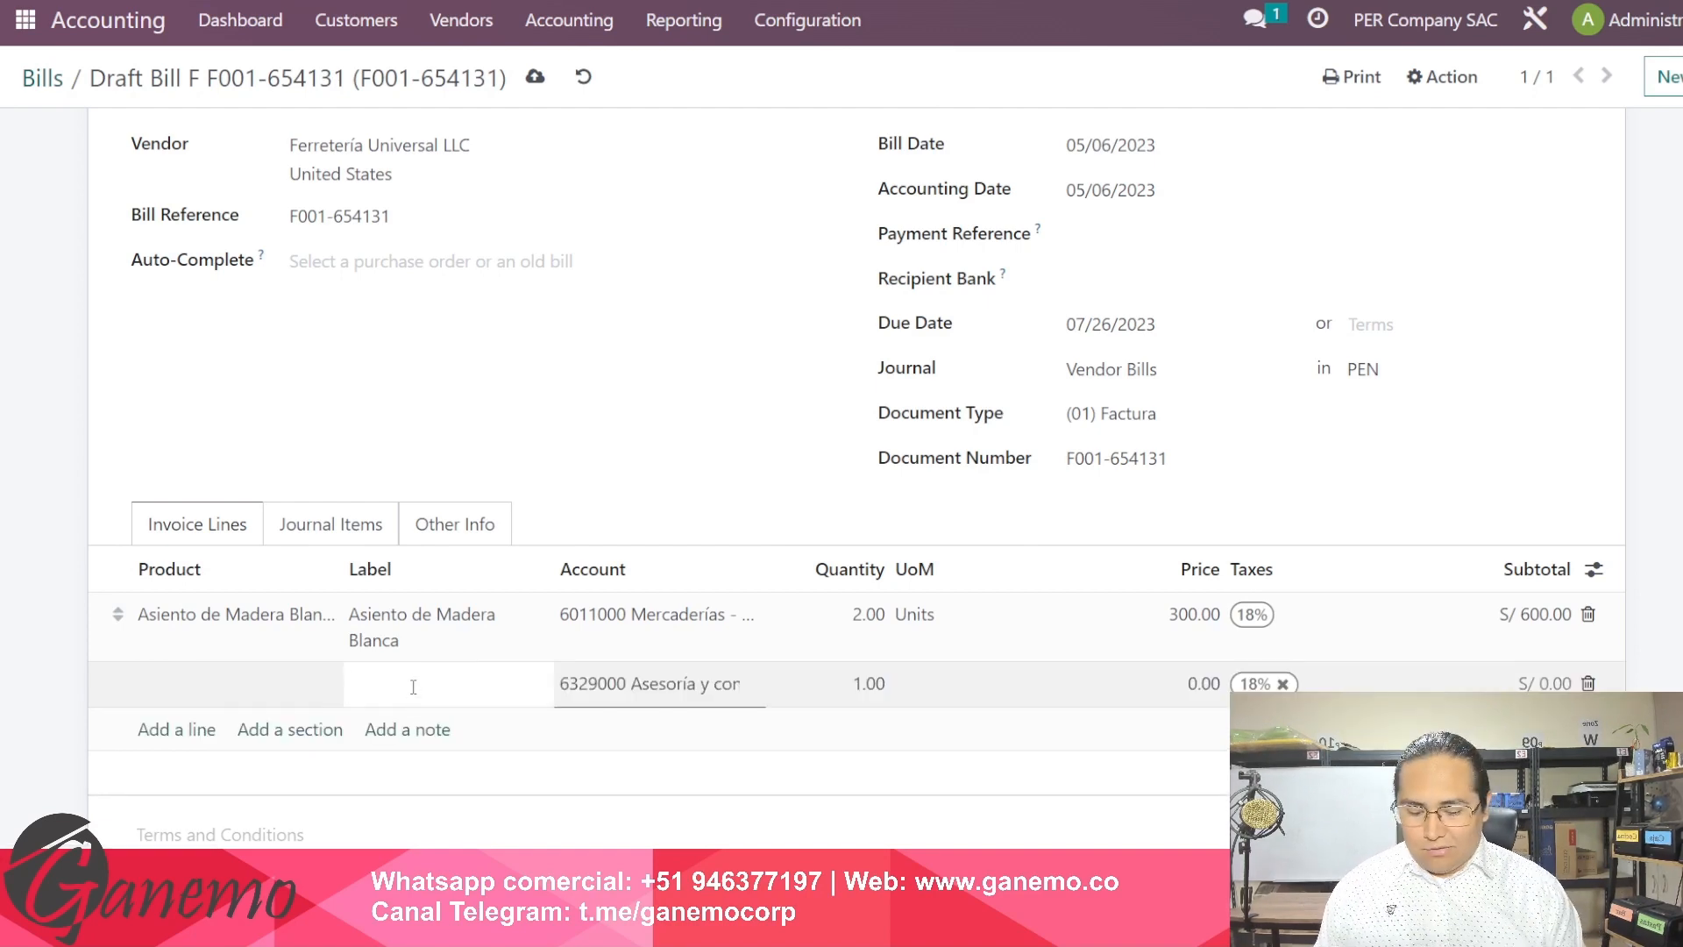
type("Pollo a la")
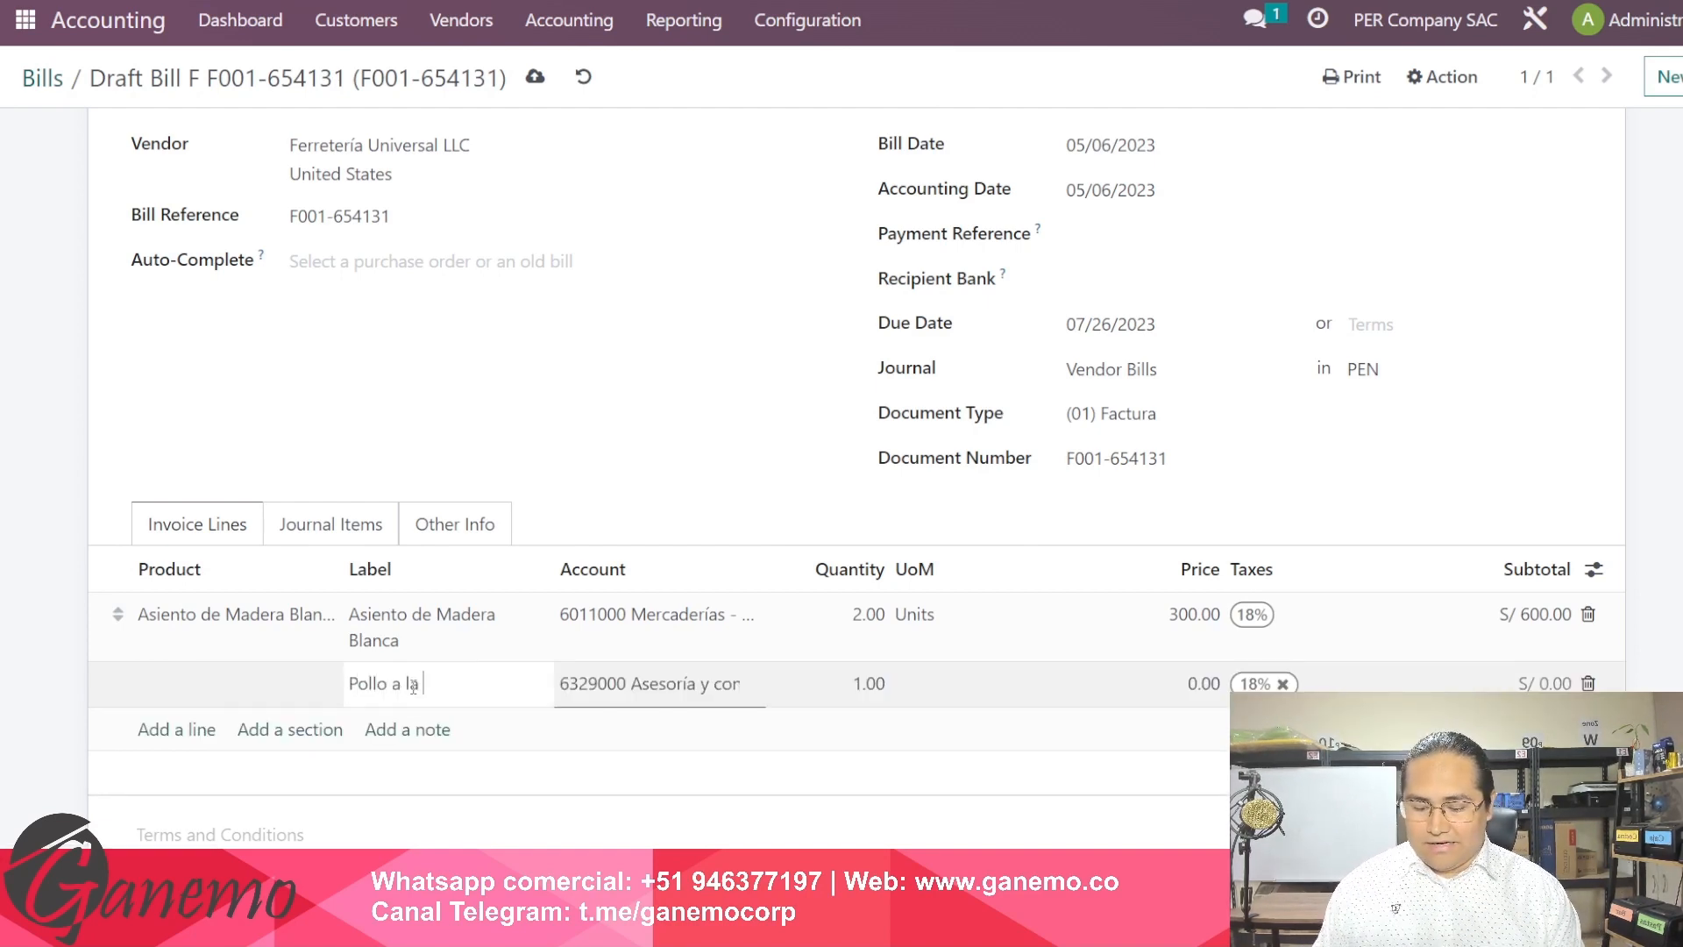
type(" BRas")
key("Tab")
key("Tab")
key("Tab")
key("Tab")
key("Tab")
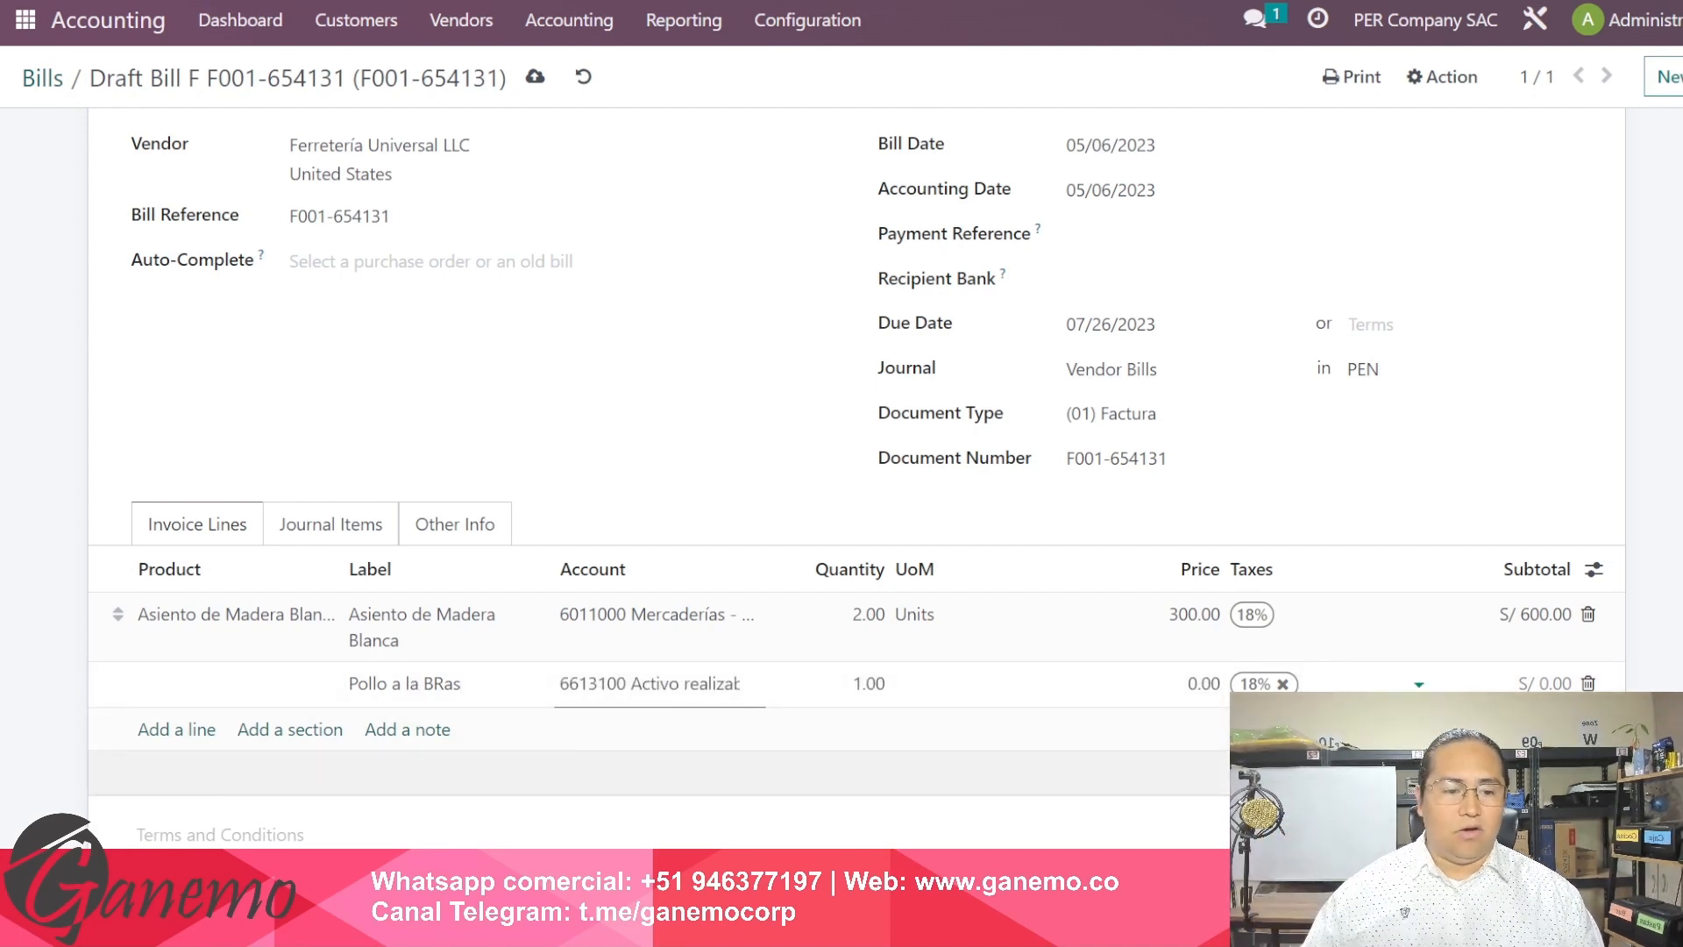
scroll(1570, 614, "down", 1)
left_click(1589, 594)
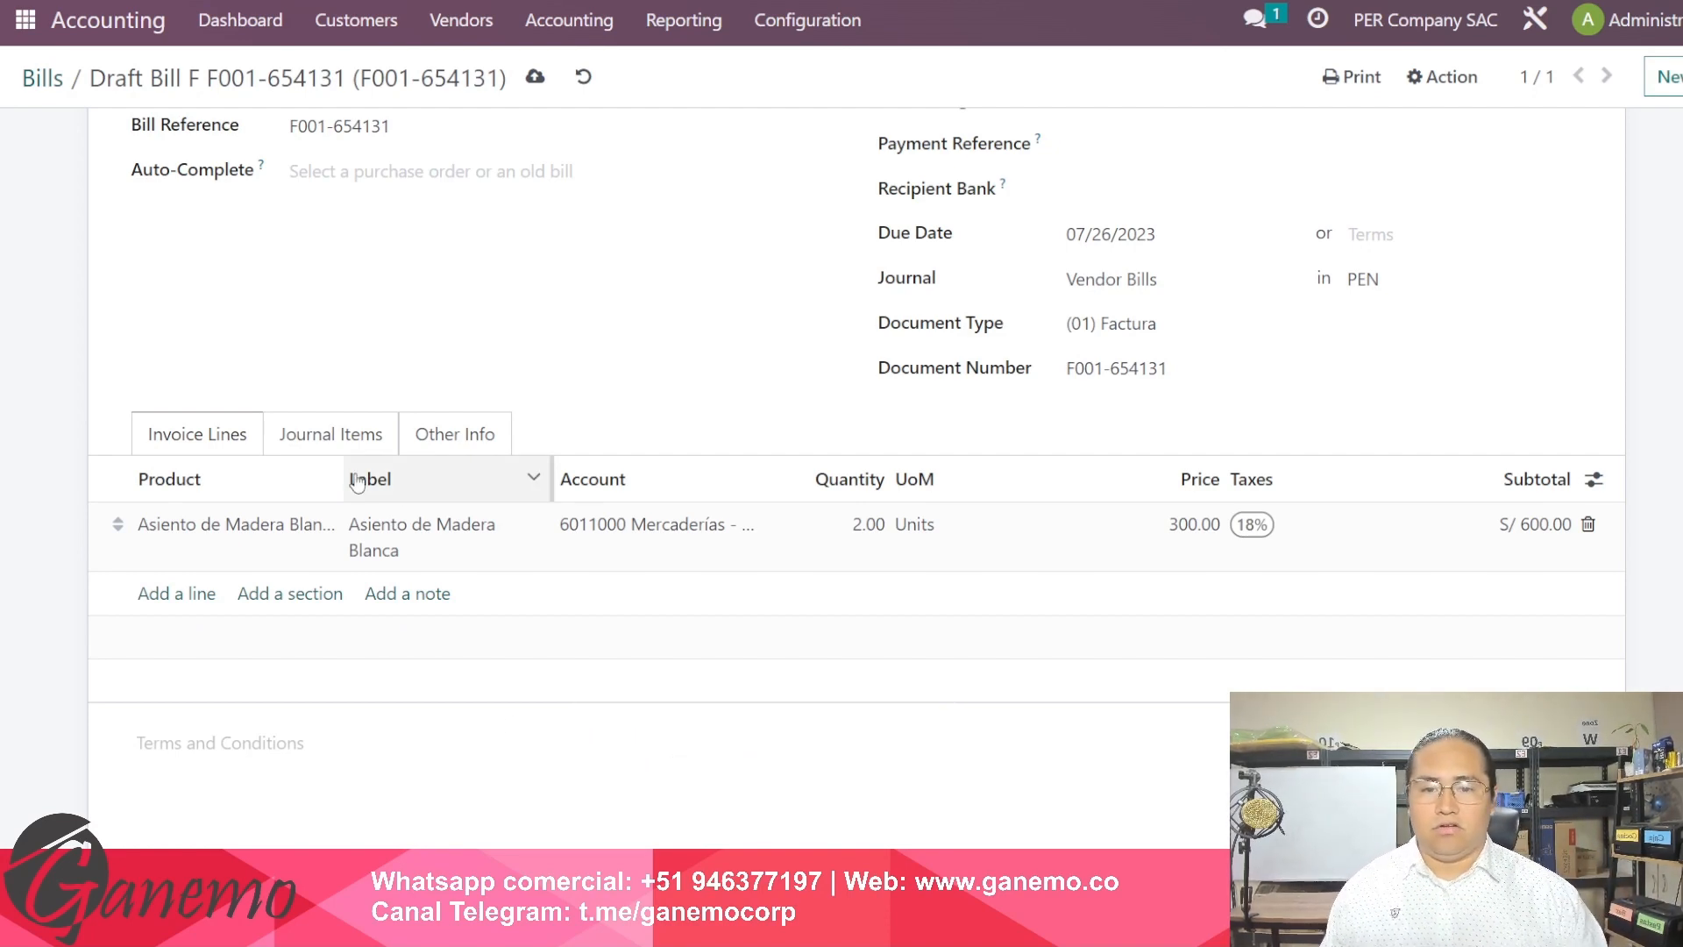
Step: Add an invoice line for Asiento de Madera Wenge with a price of 400
scroll(542, 595, "down", 1)
scroll(387, 600, "up", 2)
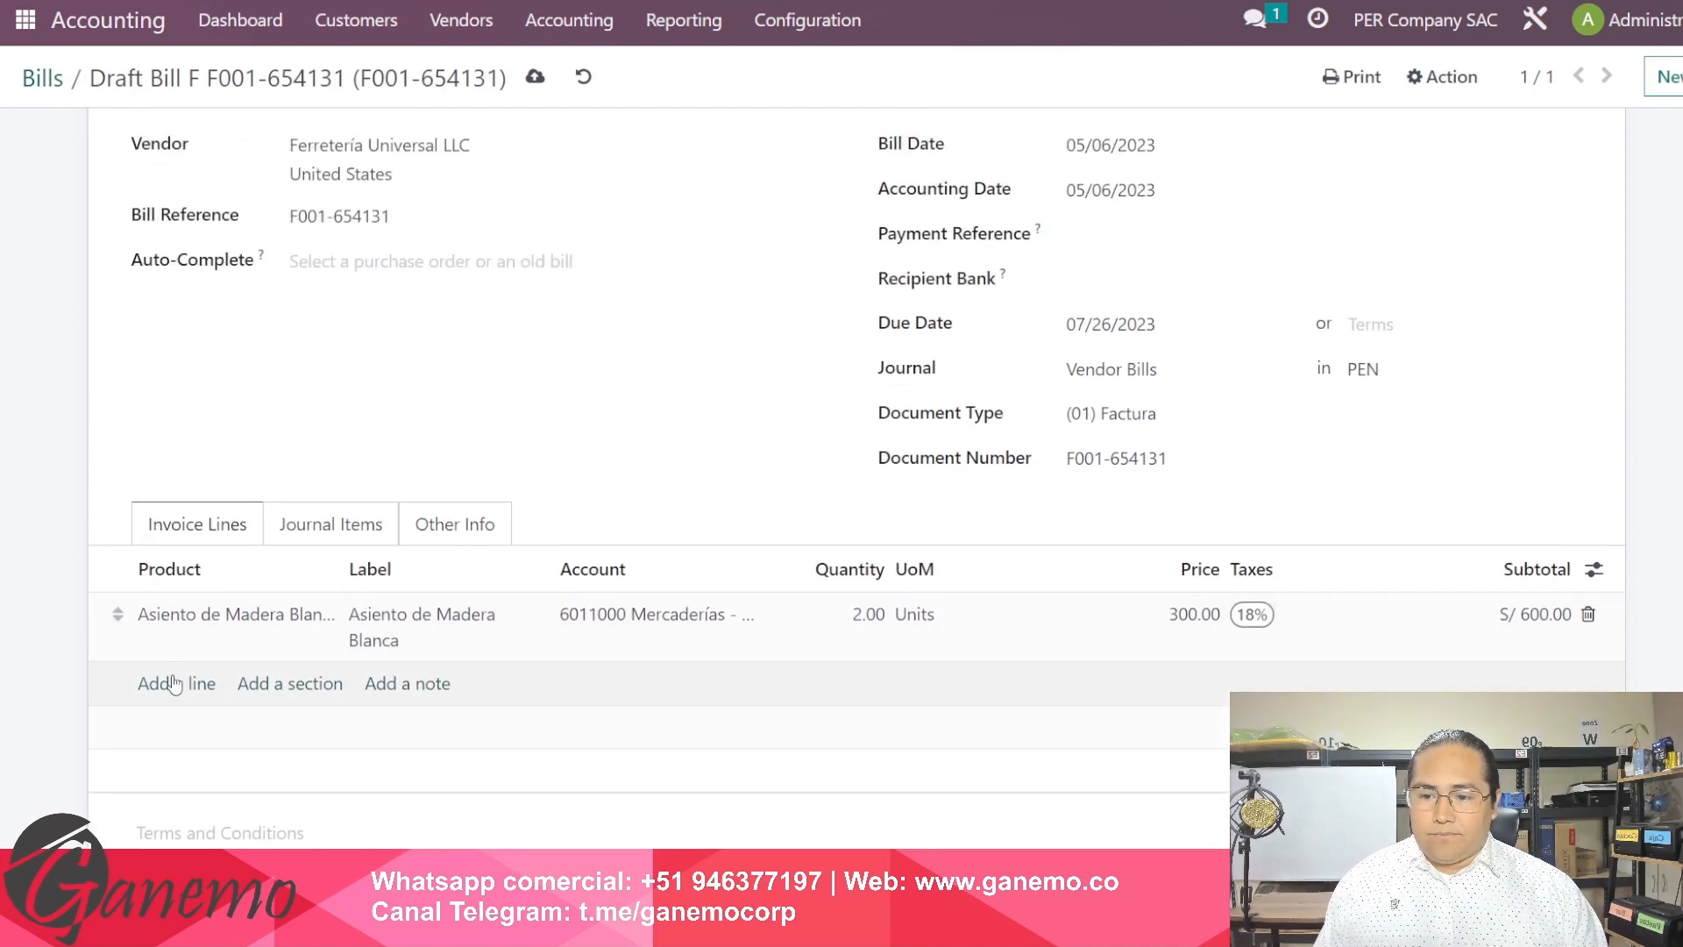
left_click(174, 685)
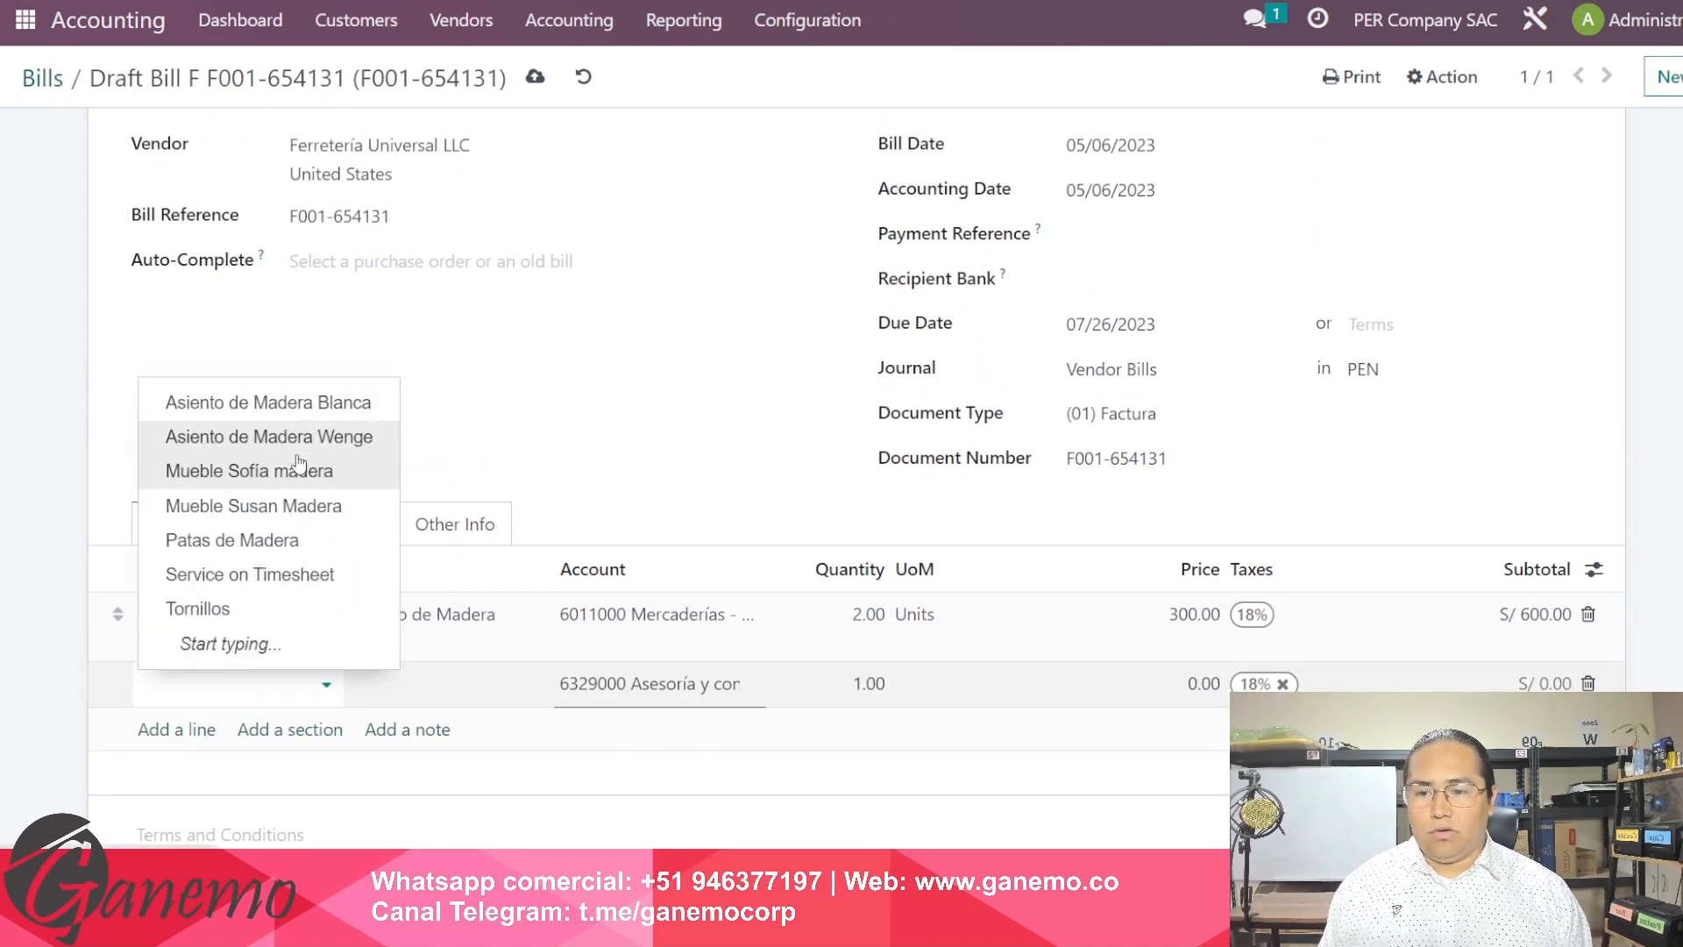
left_click(298, 455)
key("Tab")
key("Tab")
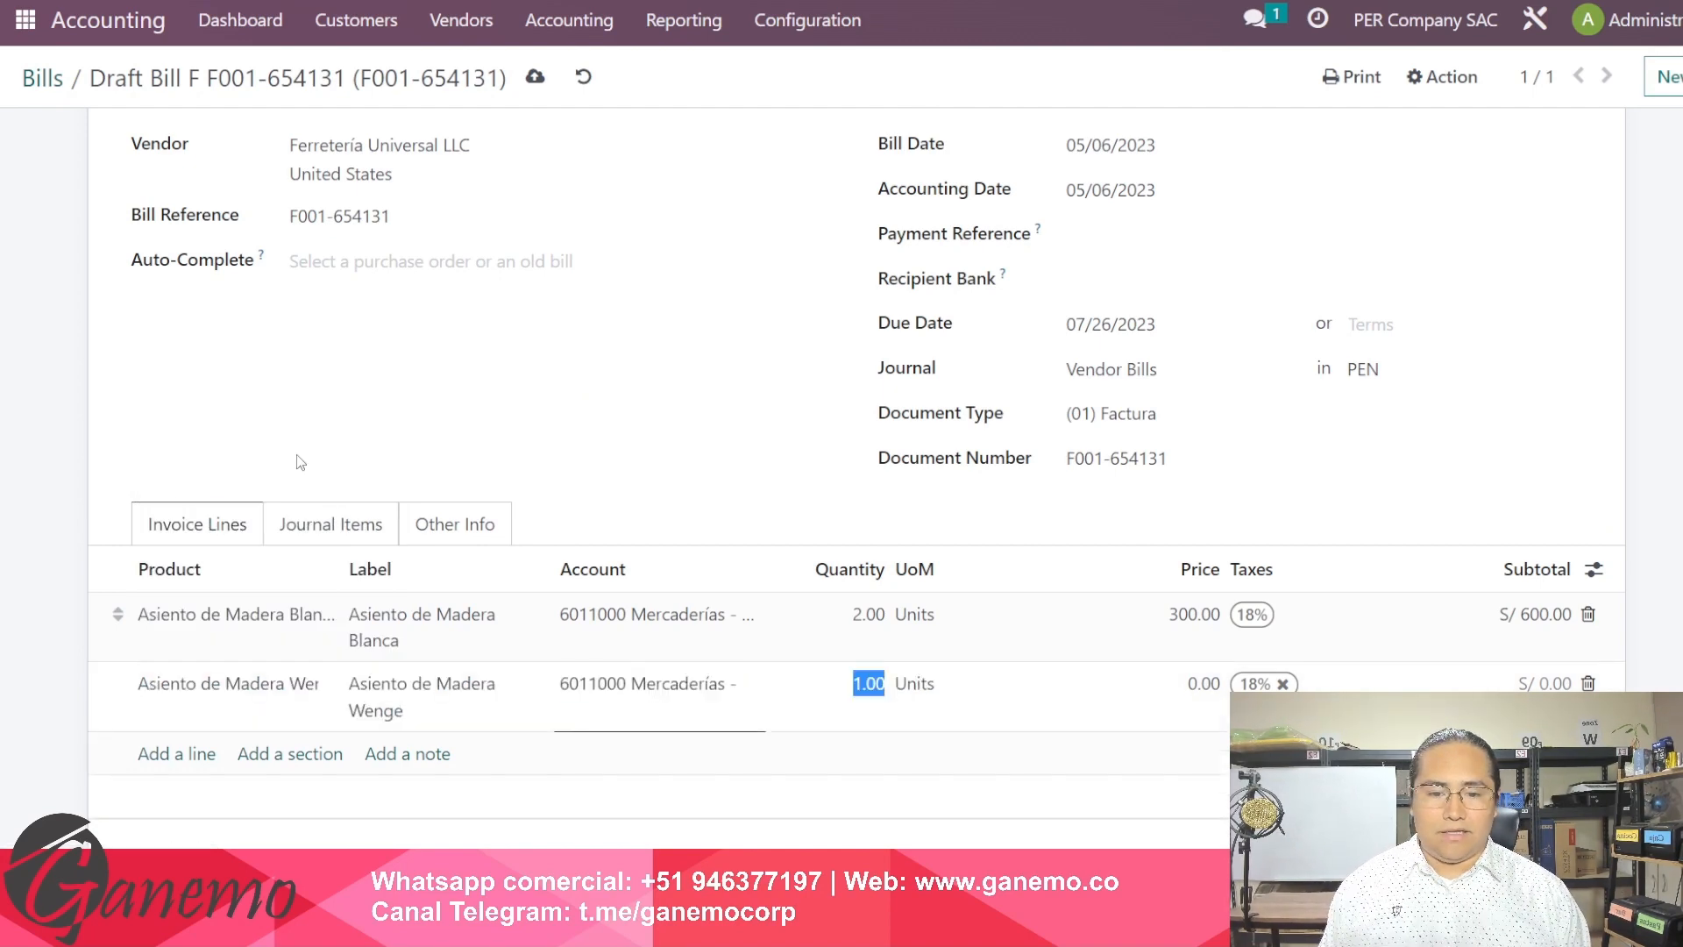
key("Tab")
key("Tab")
type("400")
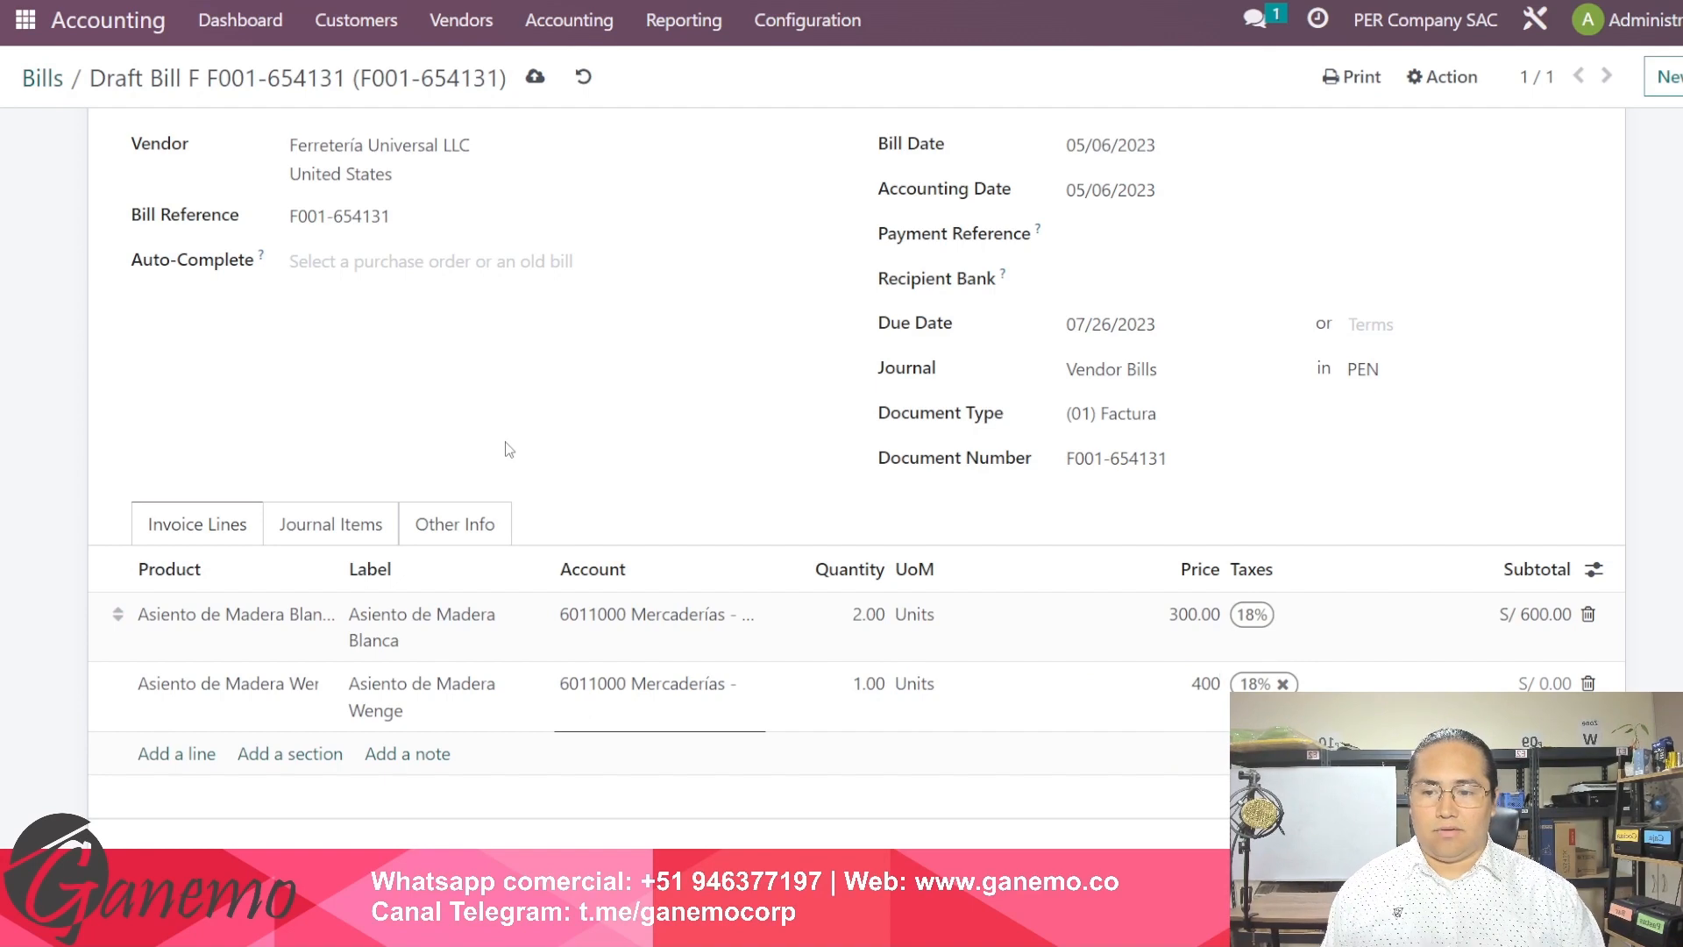
left_click(604, 564)
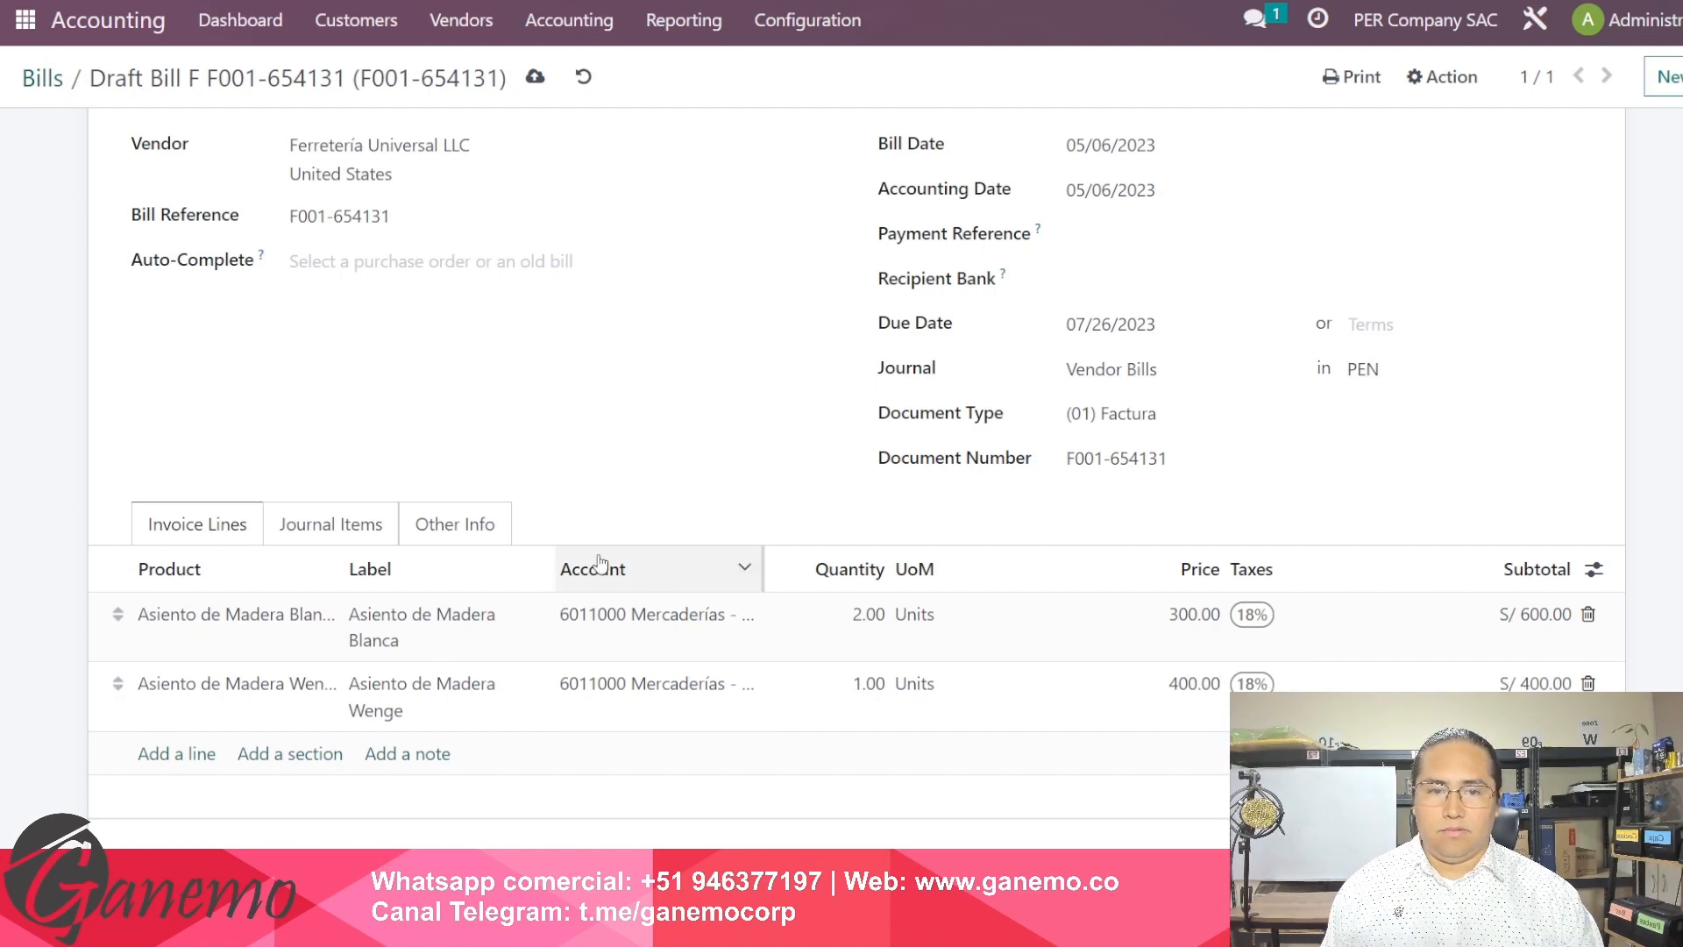
Step: Check the active company and review the product, quantity and price fields of the Asiento de Madera Blanca line, leaving no extra blank line
left_click(1427, 24)
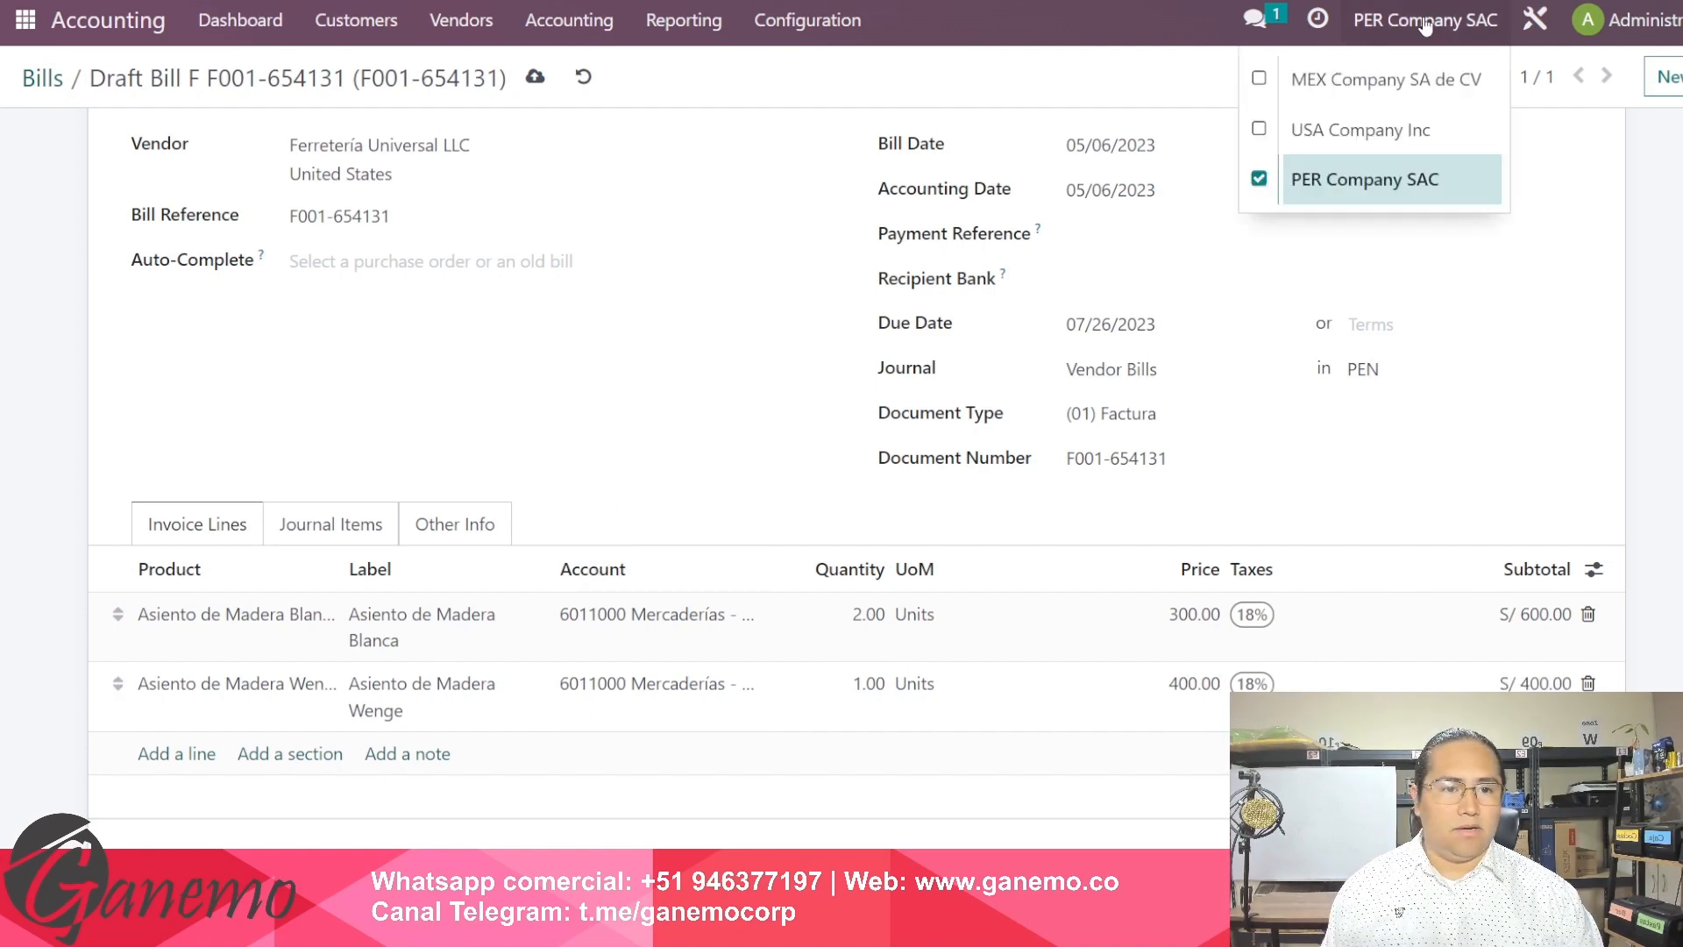
left_click(631, 444)
scroll(762, 523, "up", 1)
scroll(762, 523, "up", 1)
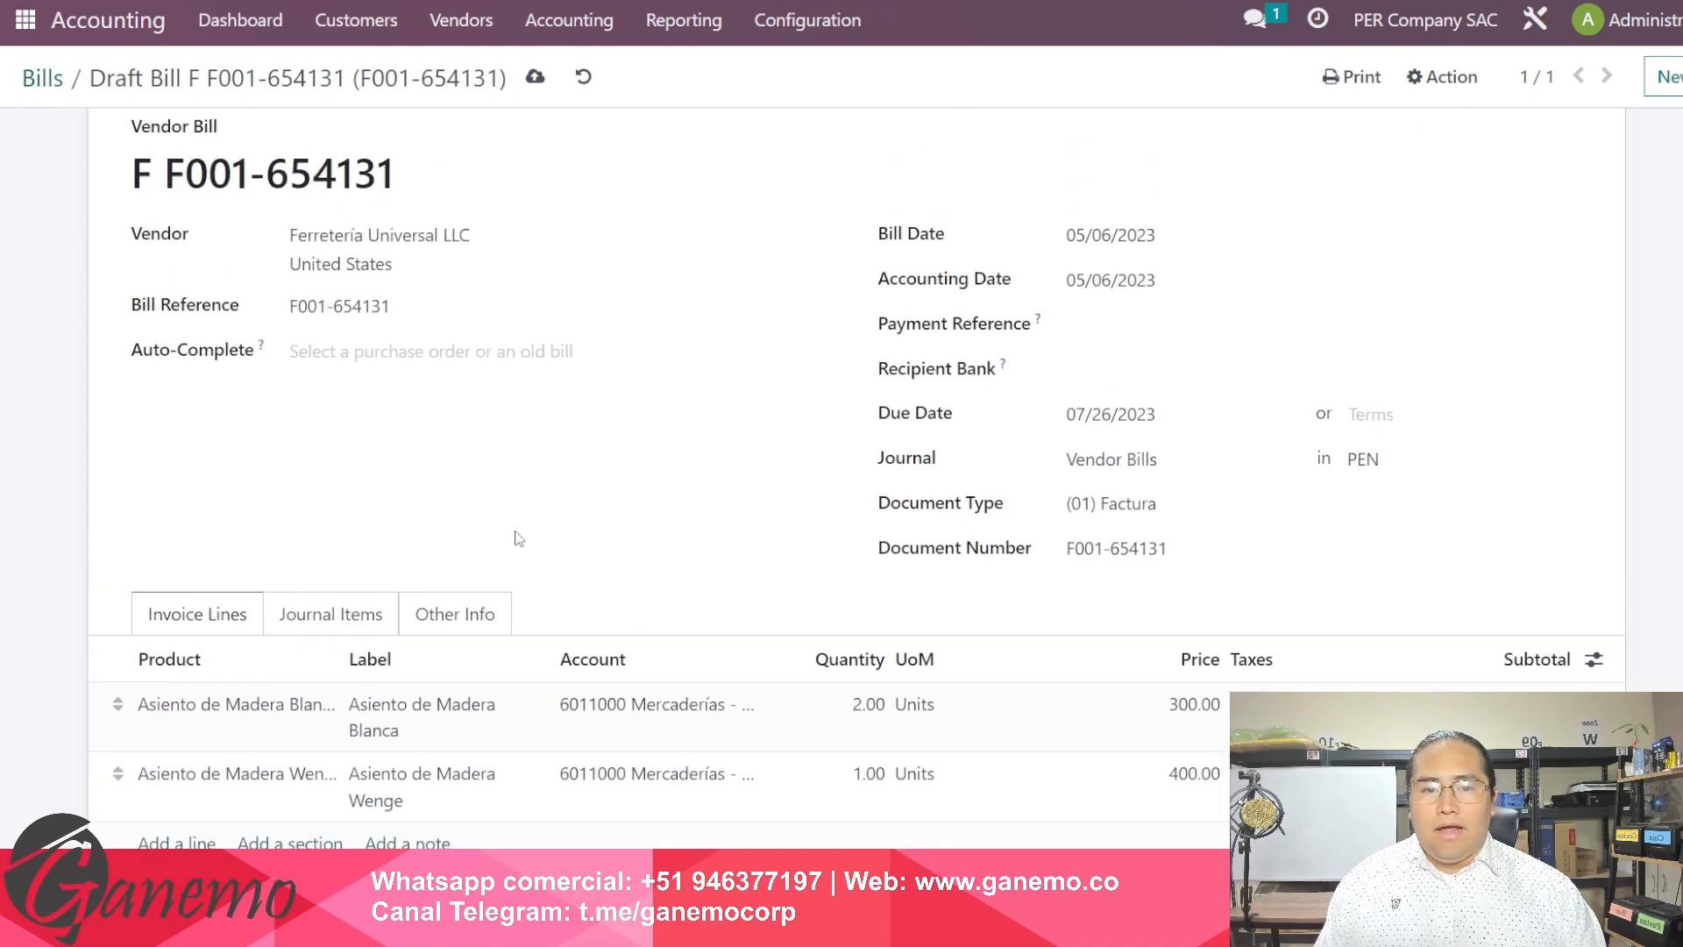
scroll(576, 512, "down", 3)
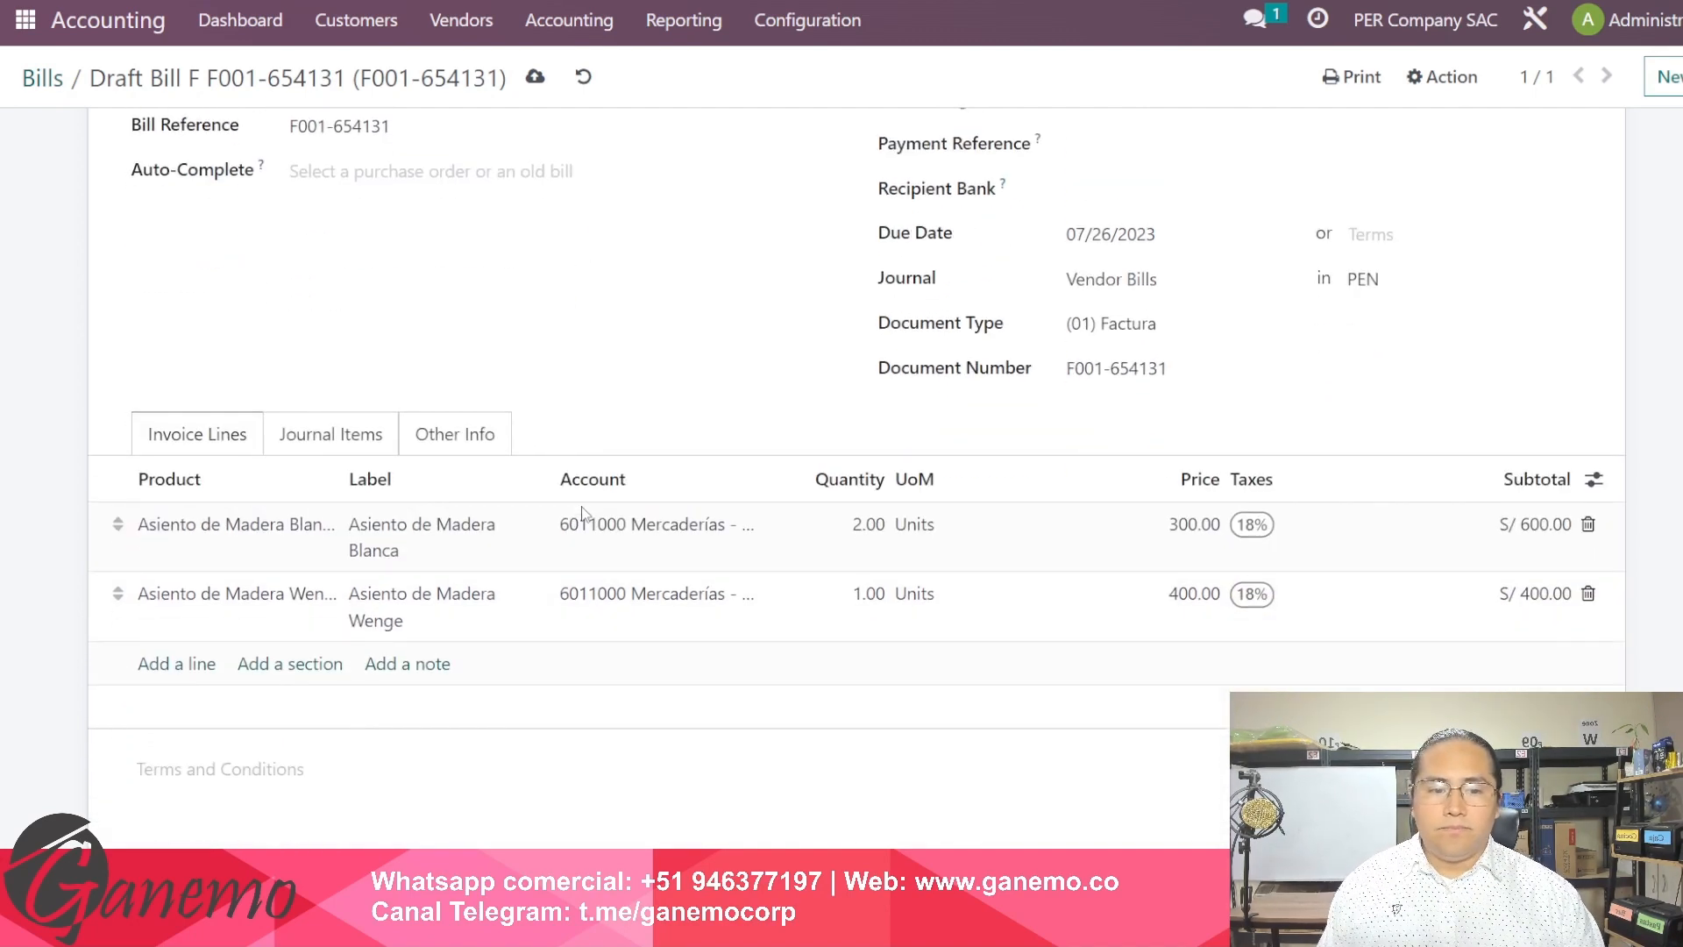
left_click(273, 453)
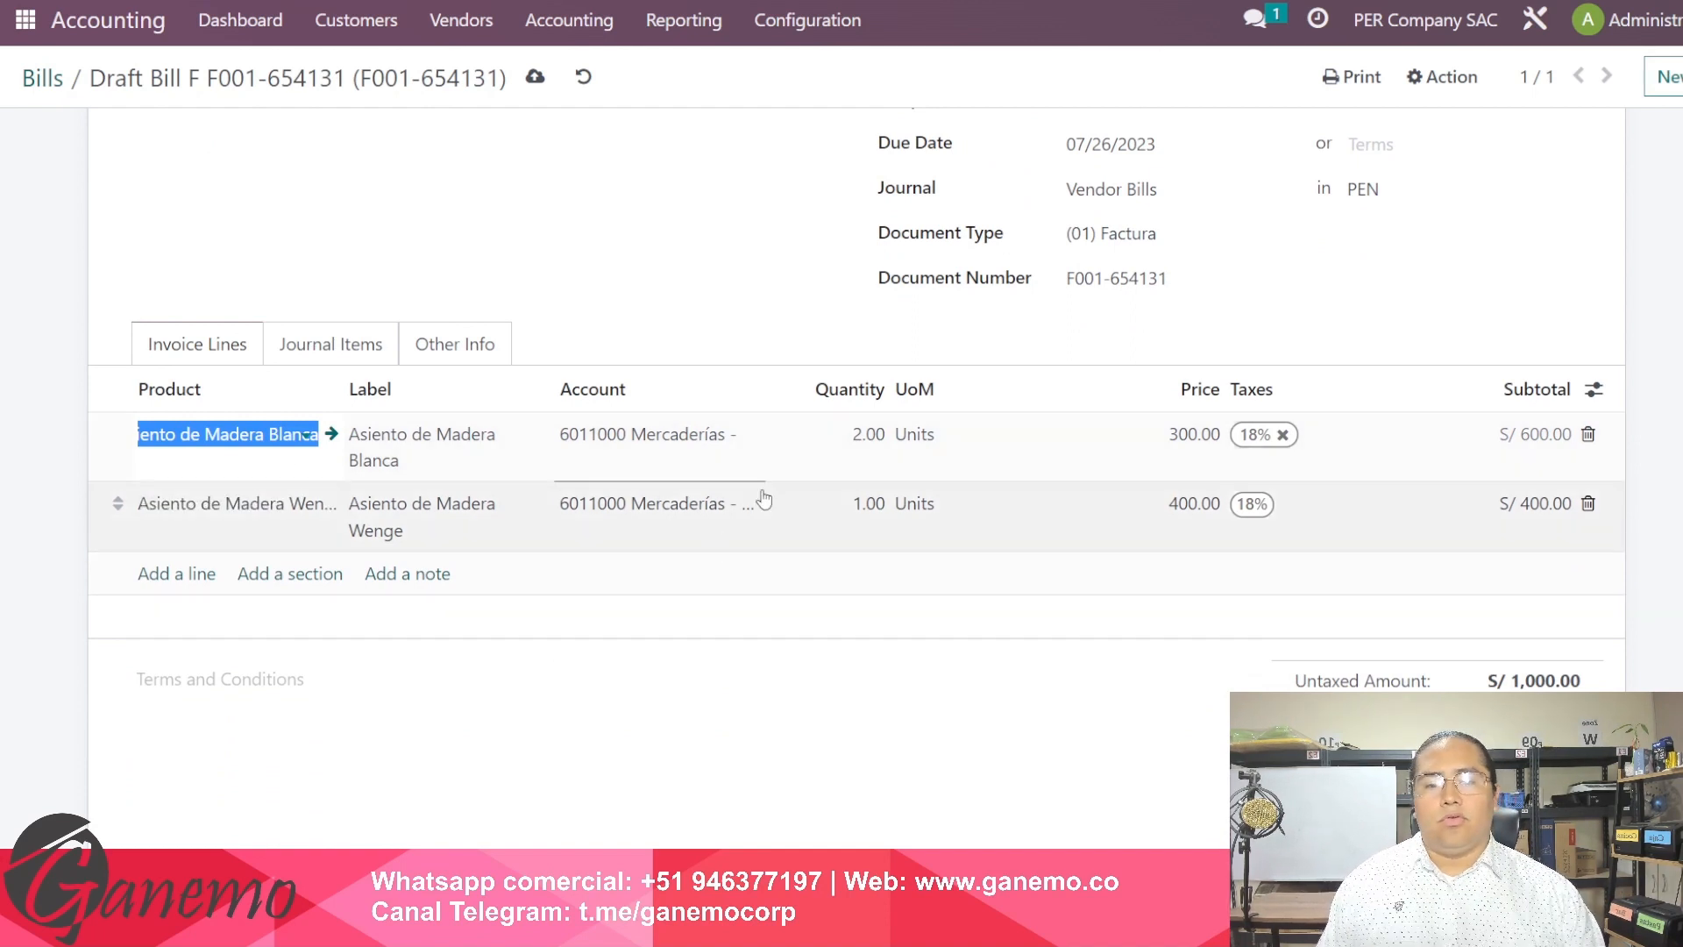
left_click(862, 443)
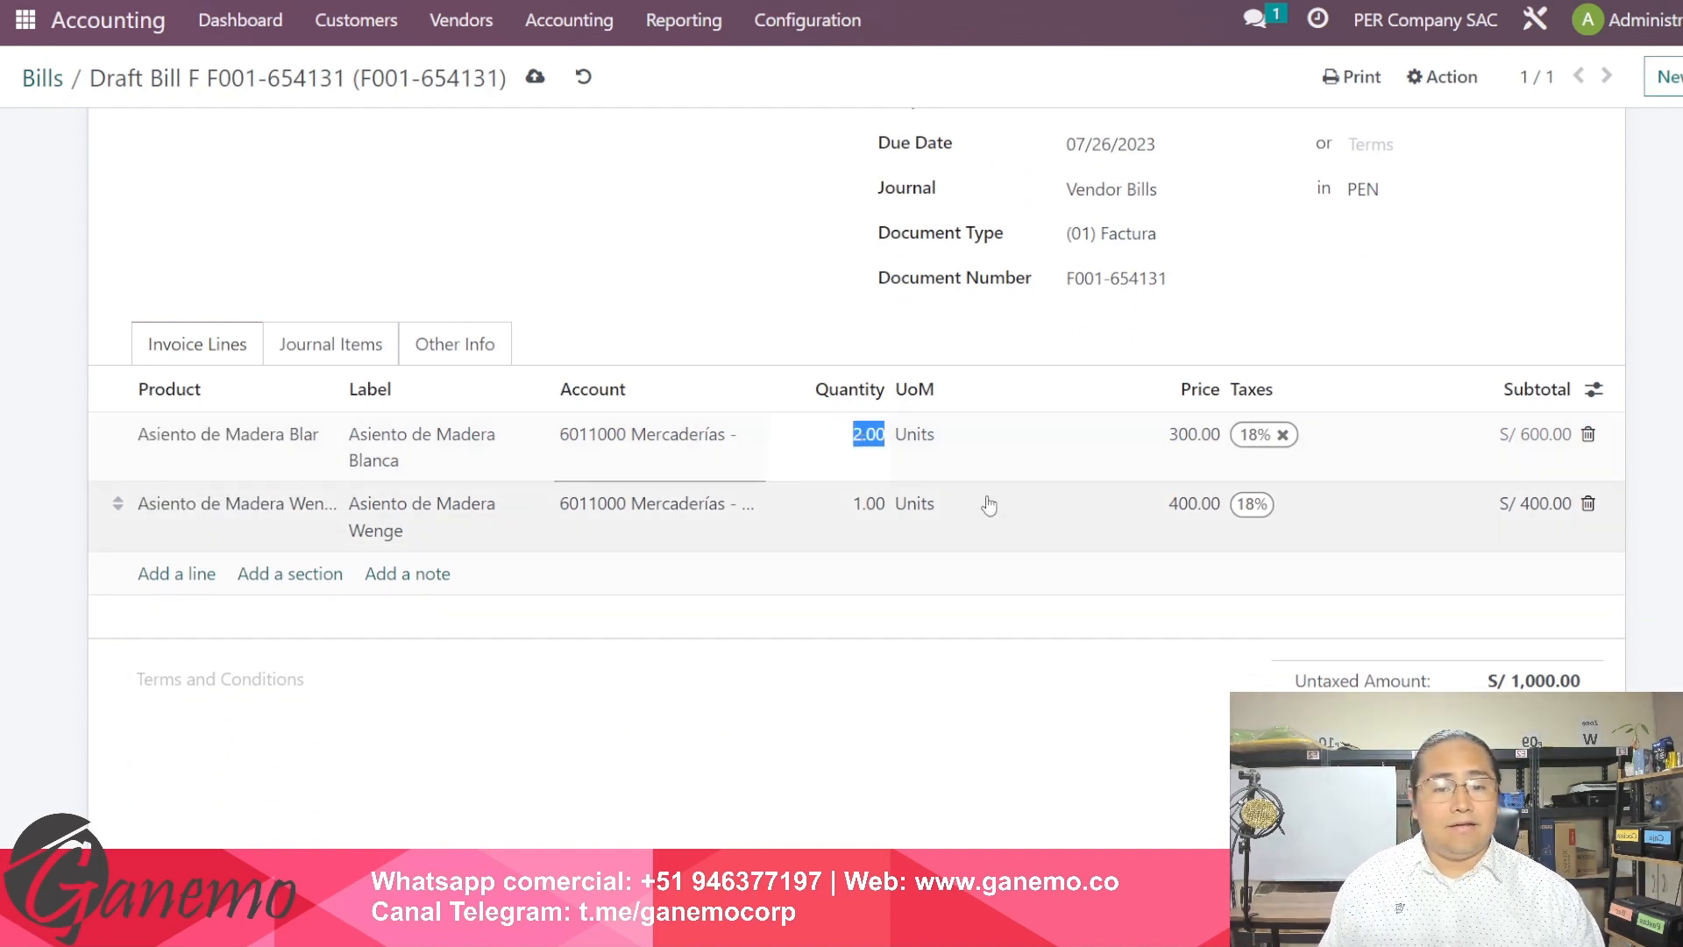
left_click(1159, 440)
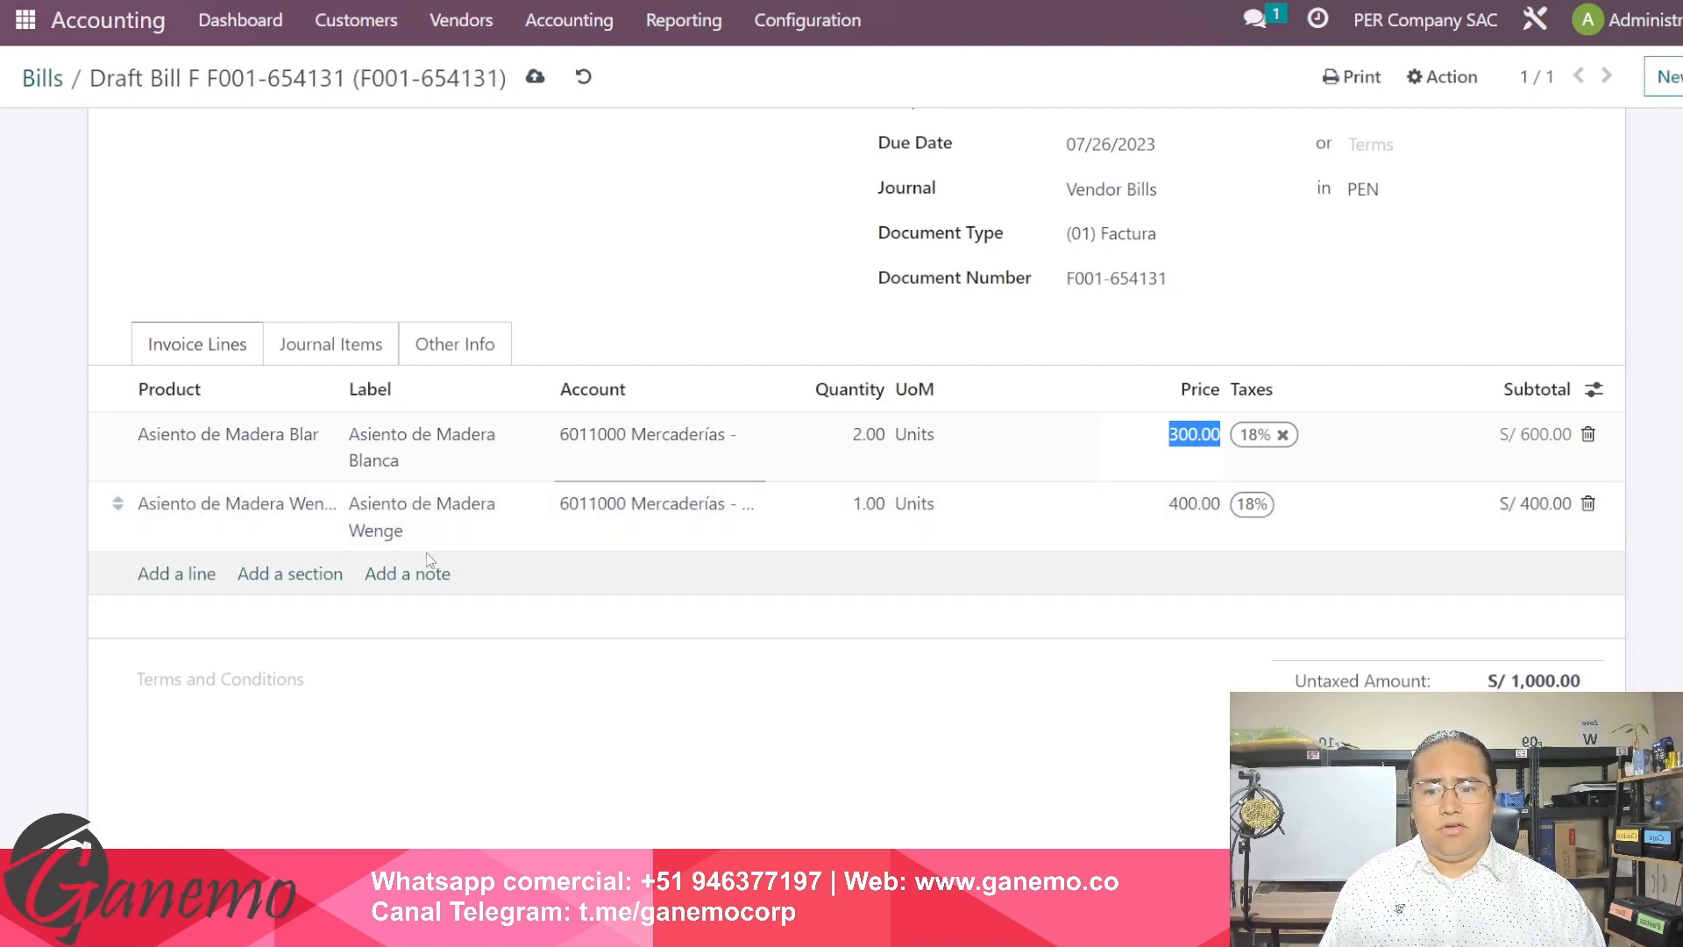
left_click(194, 586)
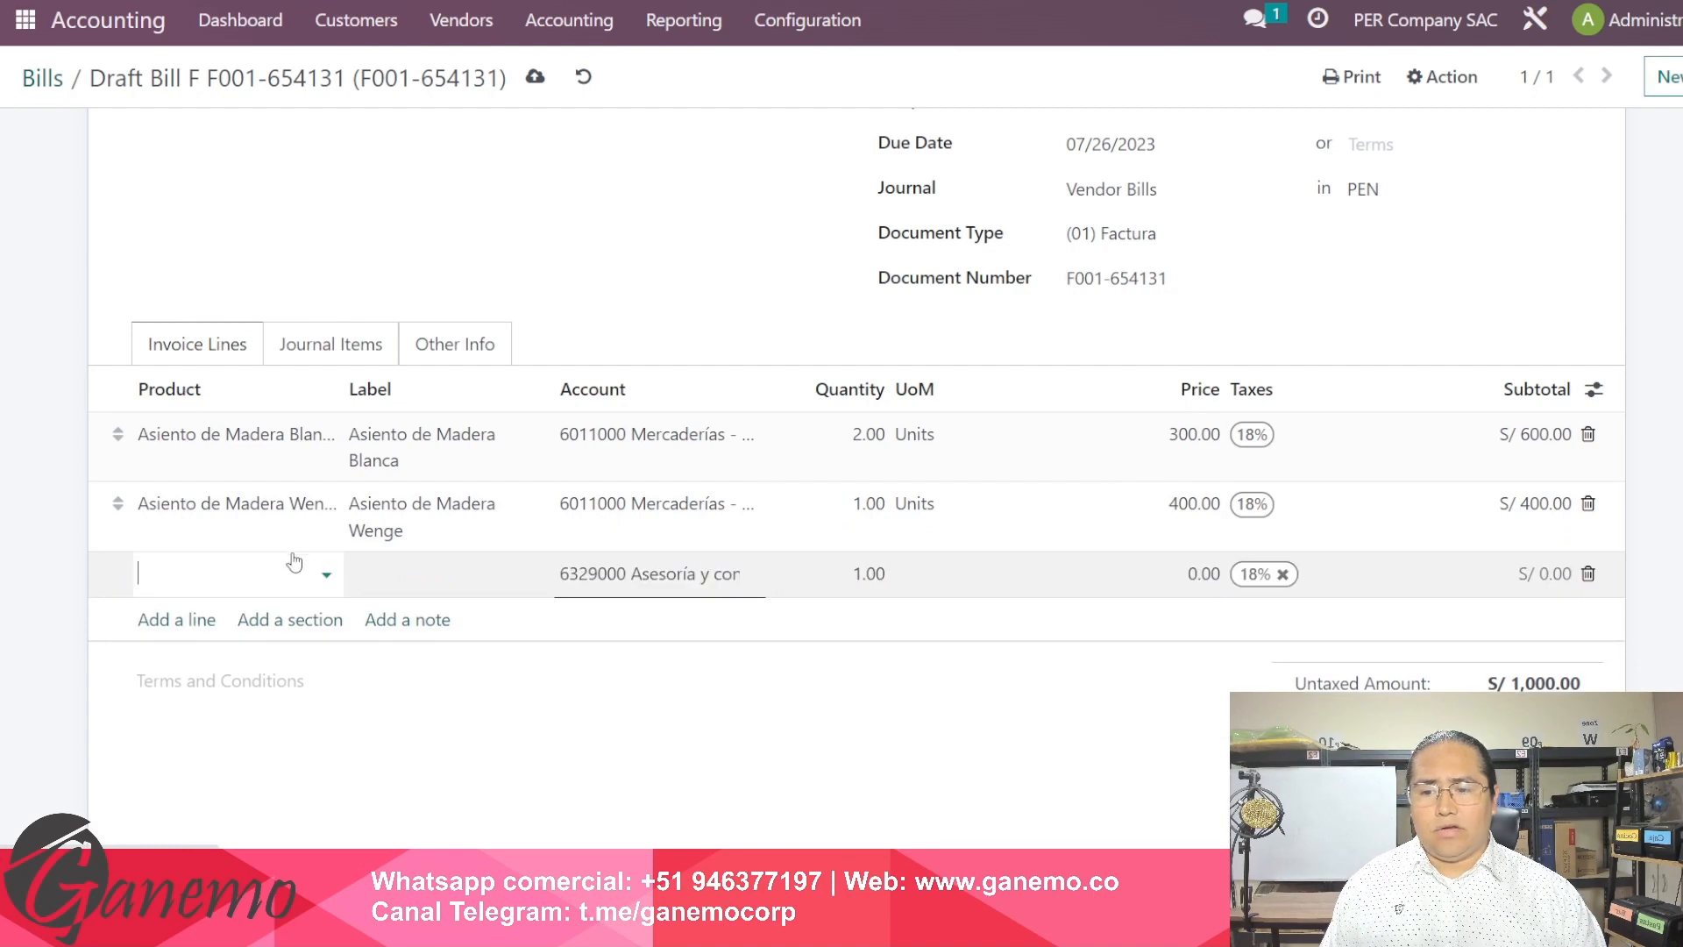
left_click(46, 593)
Step: Append ". Con motivo del día del trabajdor" to the label of the Asiento de Madera Wenge line
left_click(421, 545)
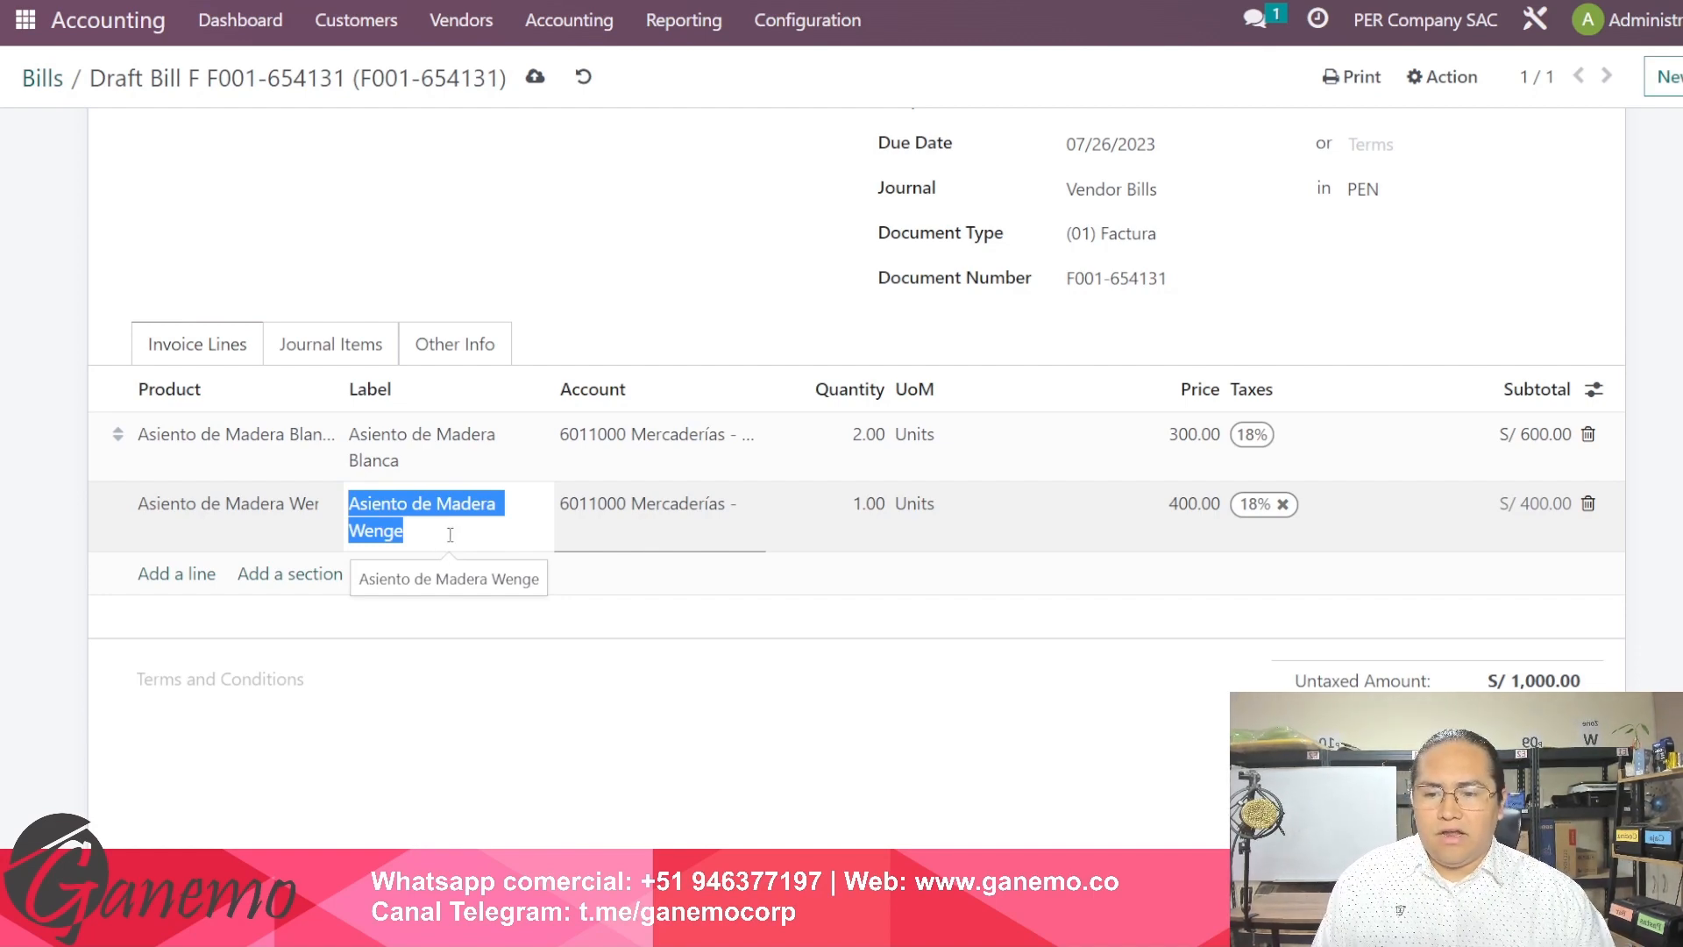
left_click(454, 531)
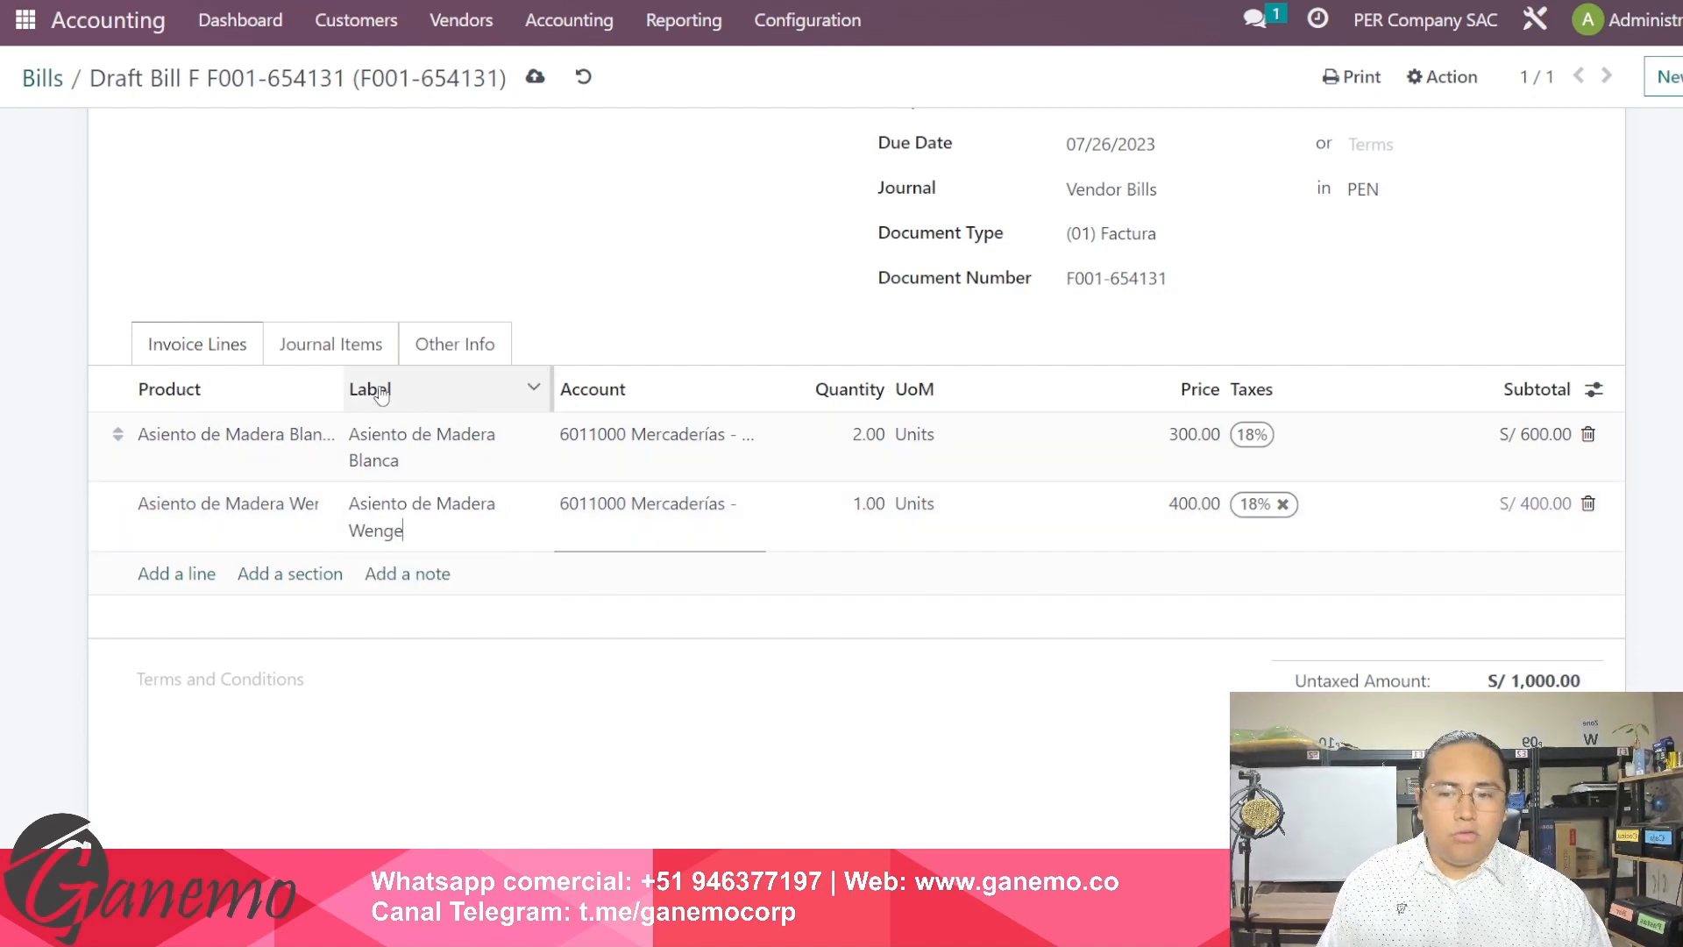
triple_click(446, 510)
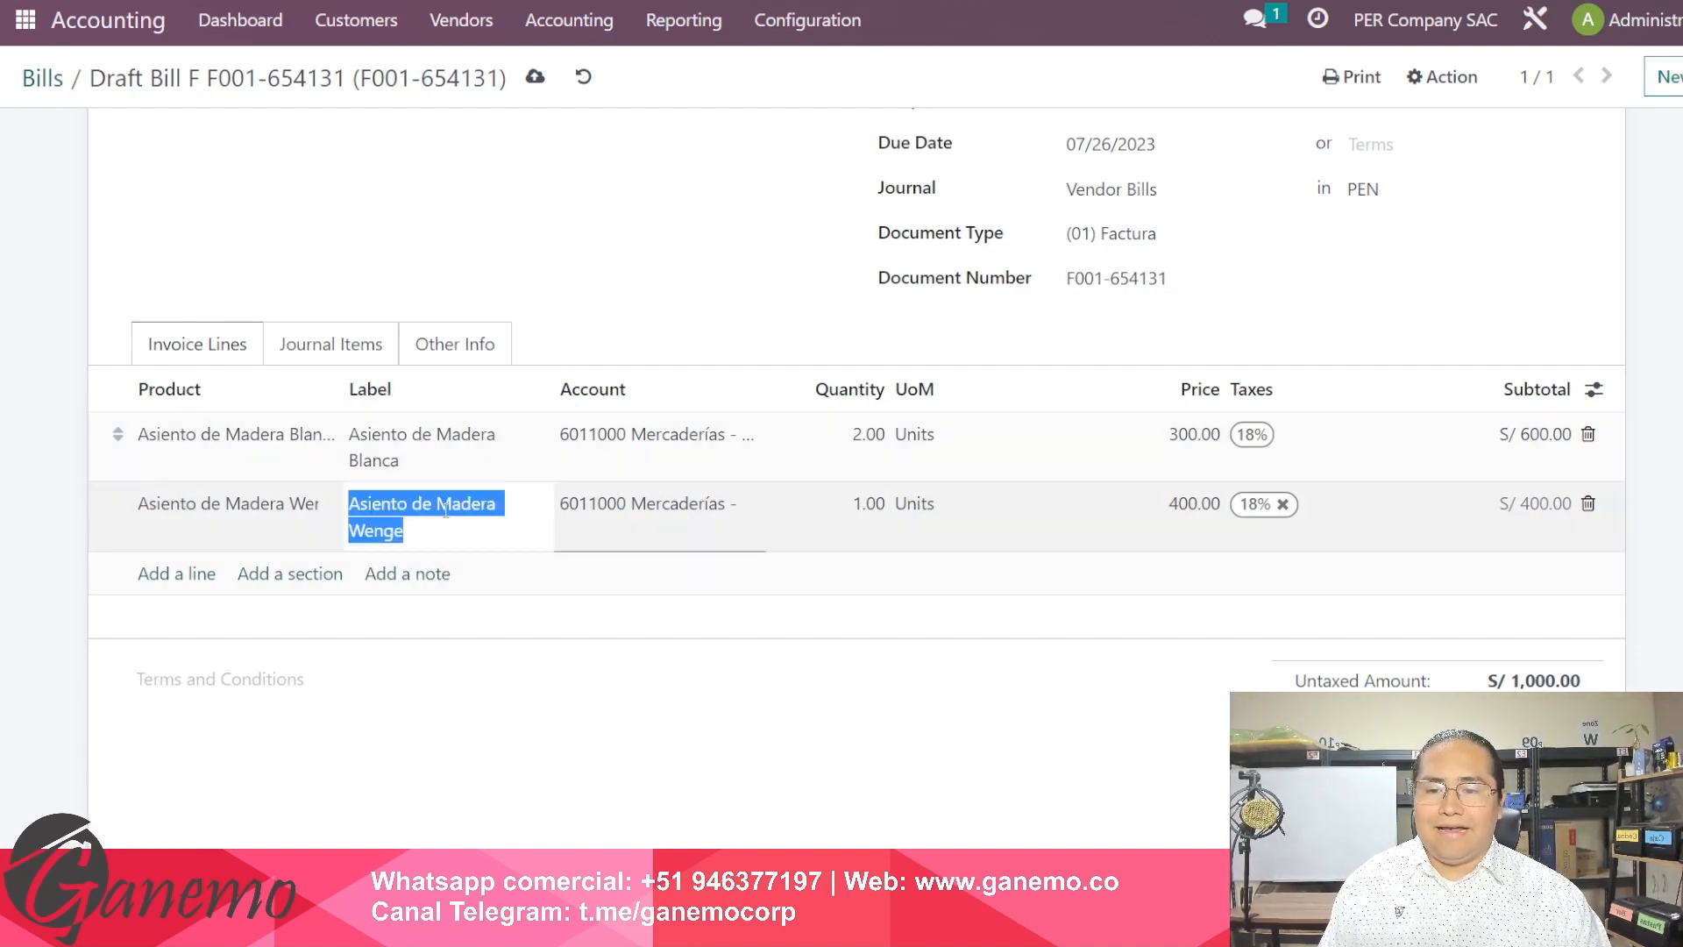
left_click(444, 531)
left_click(263, 511)
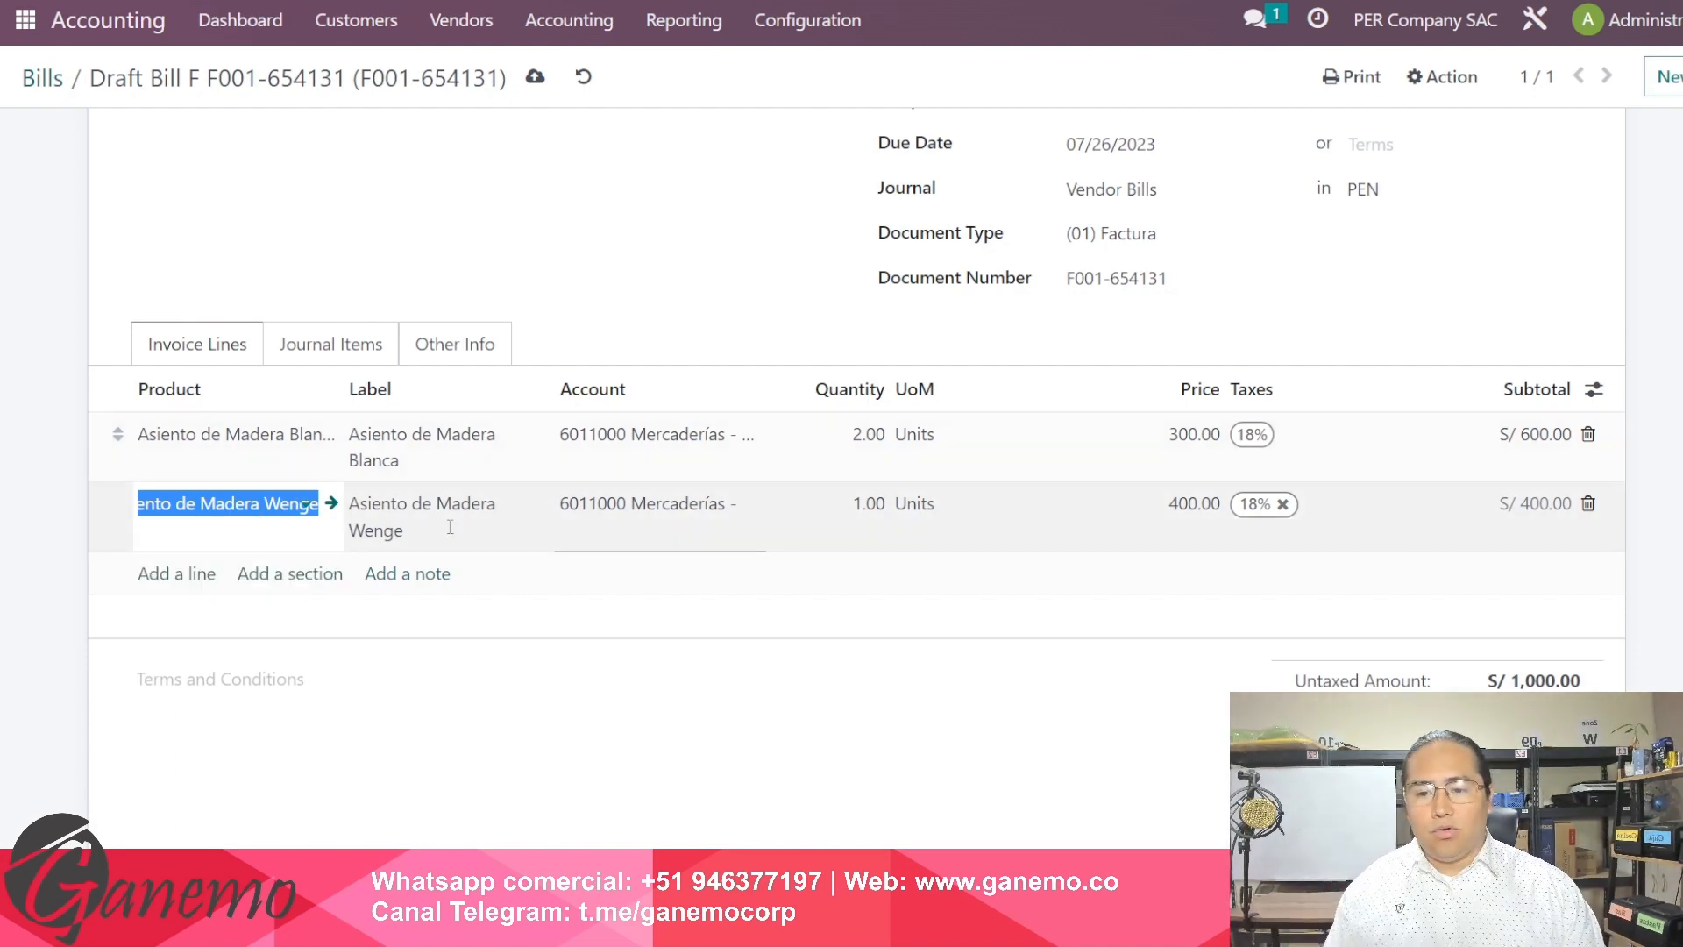
left_click(450, 527)
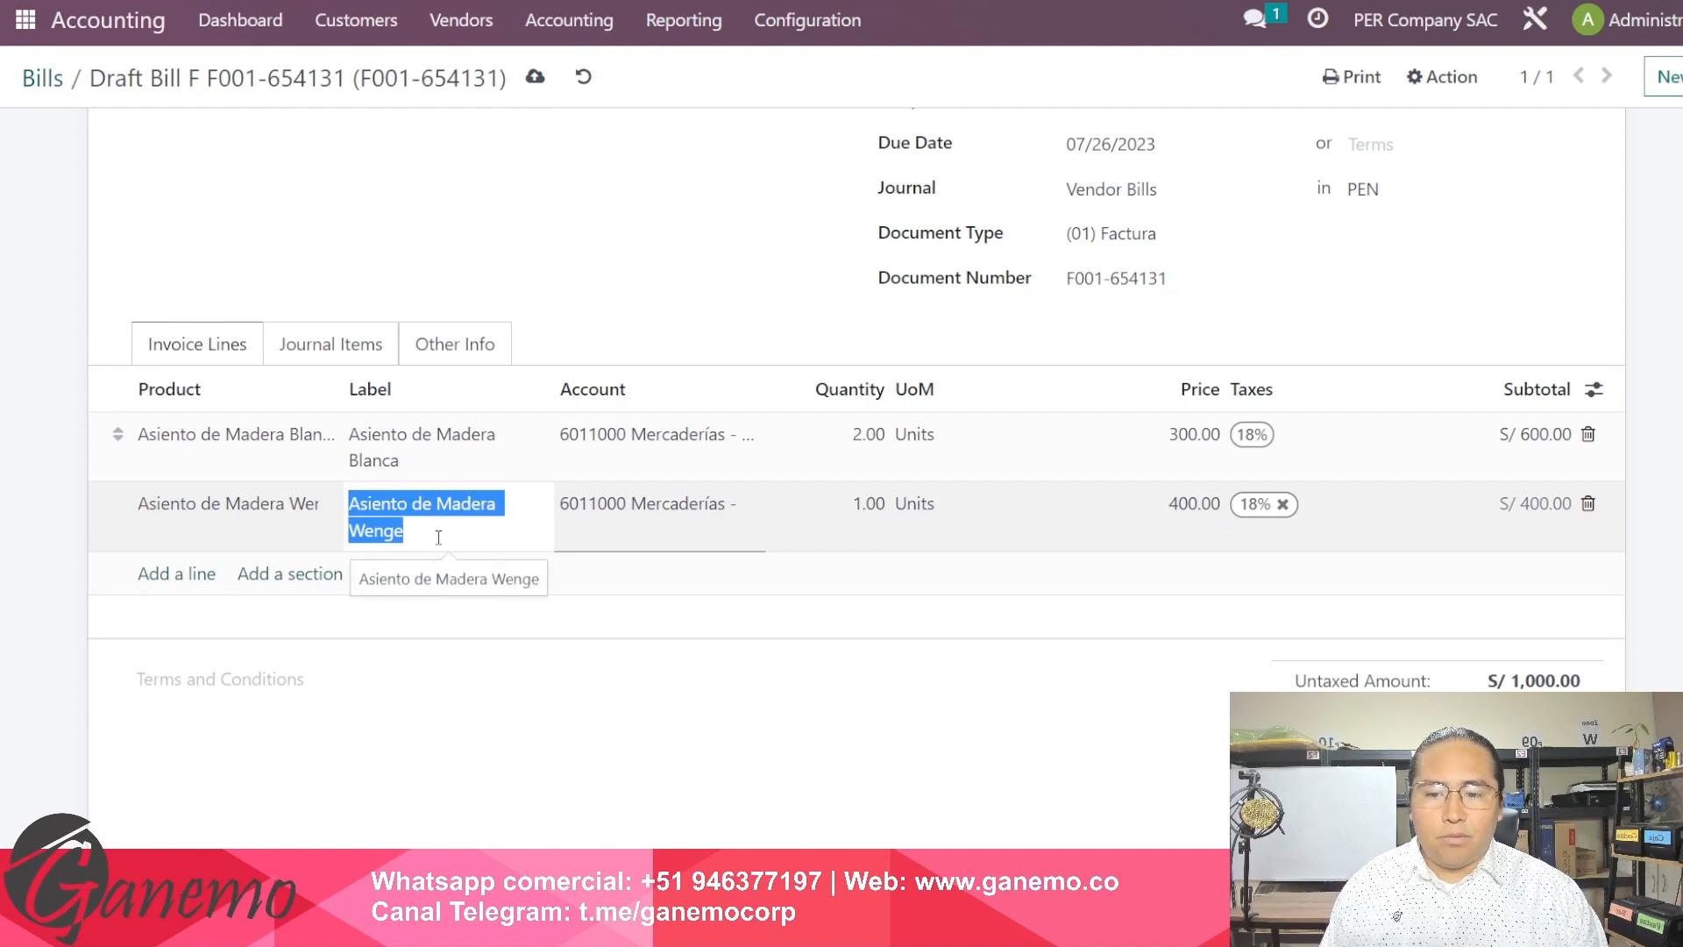
left_click(438, 536)
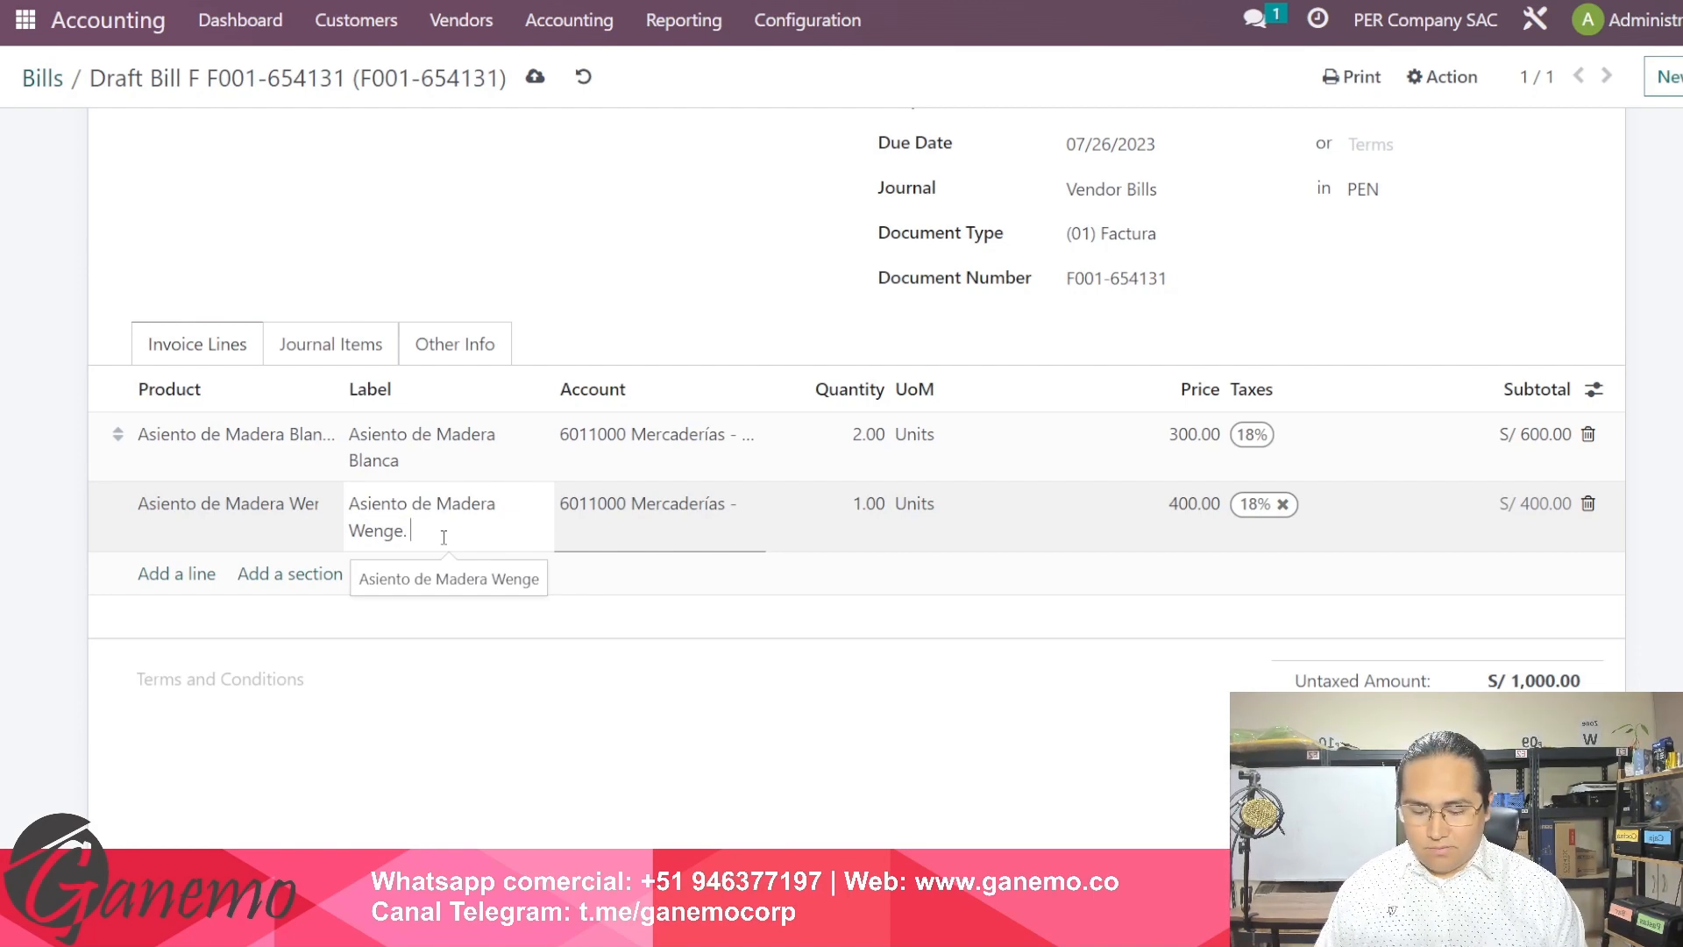
type(". Con motivo")
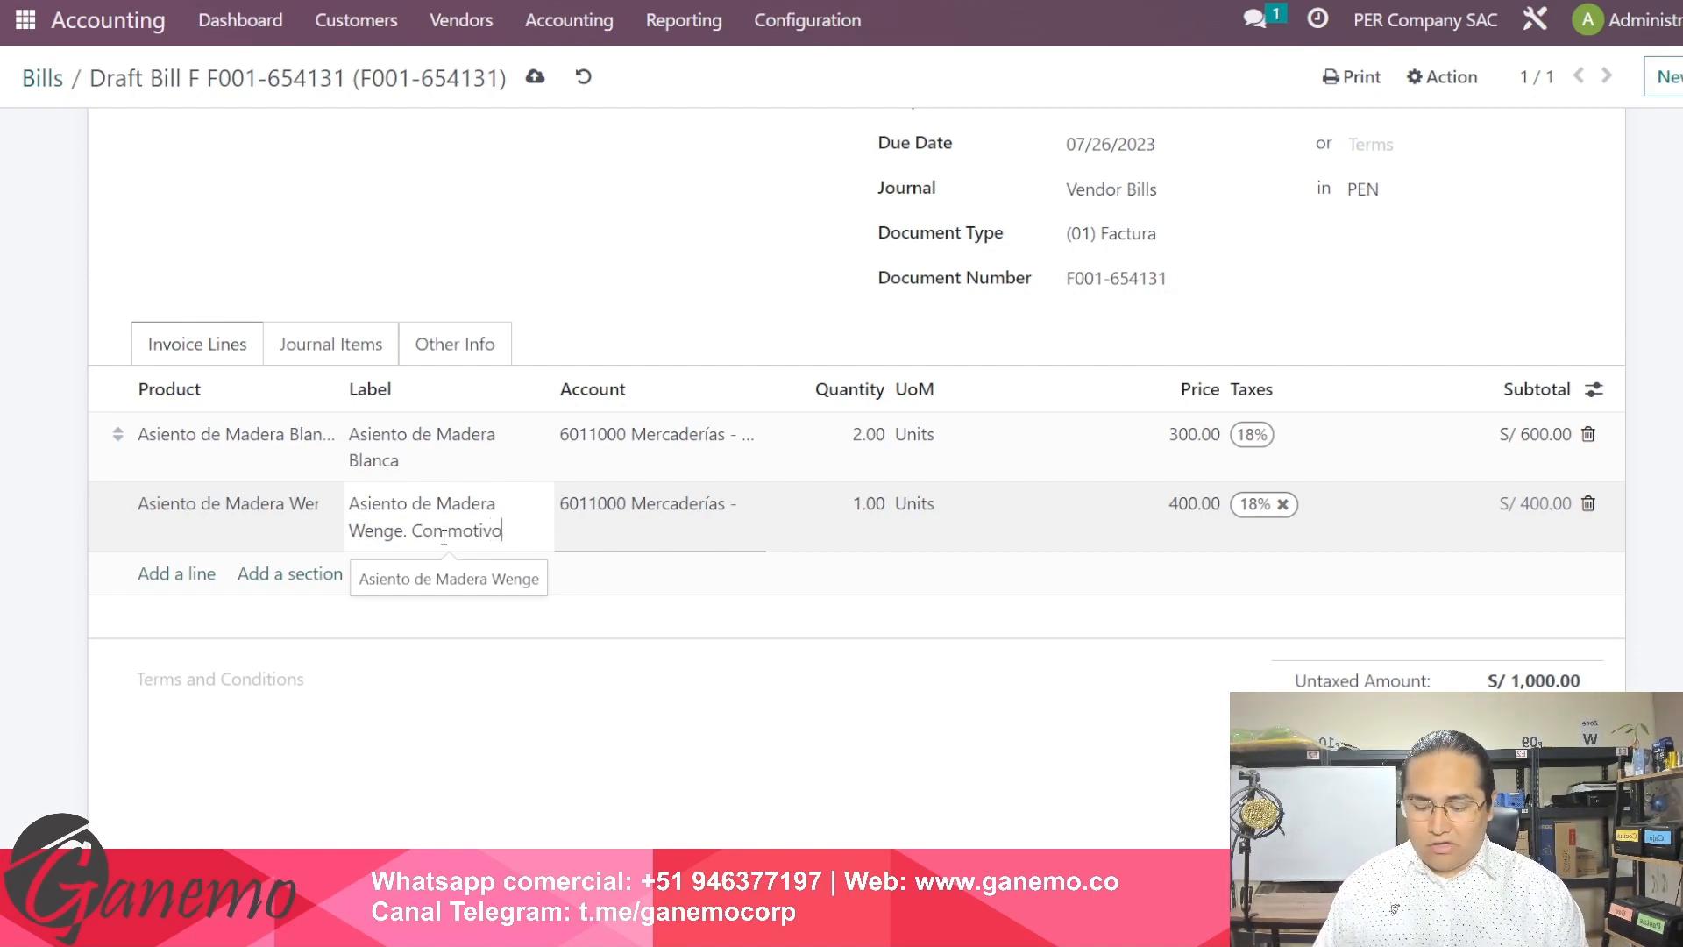
type(" del día del traba")
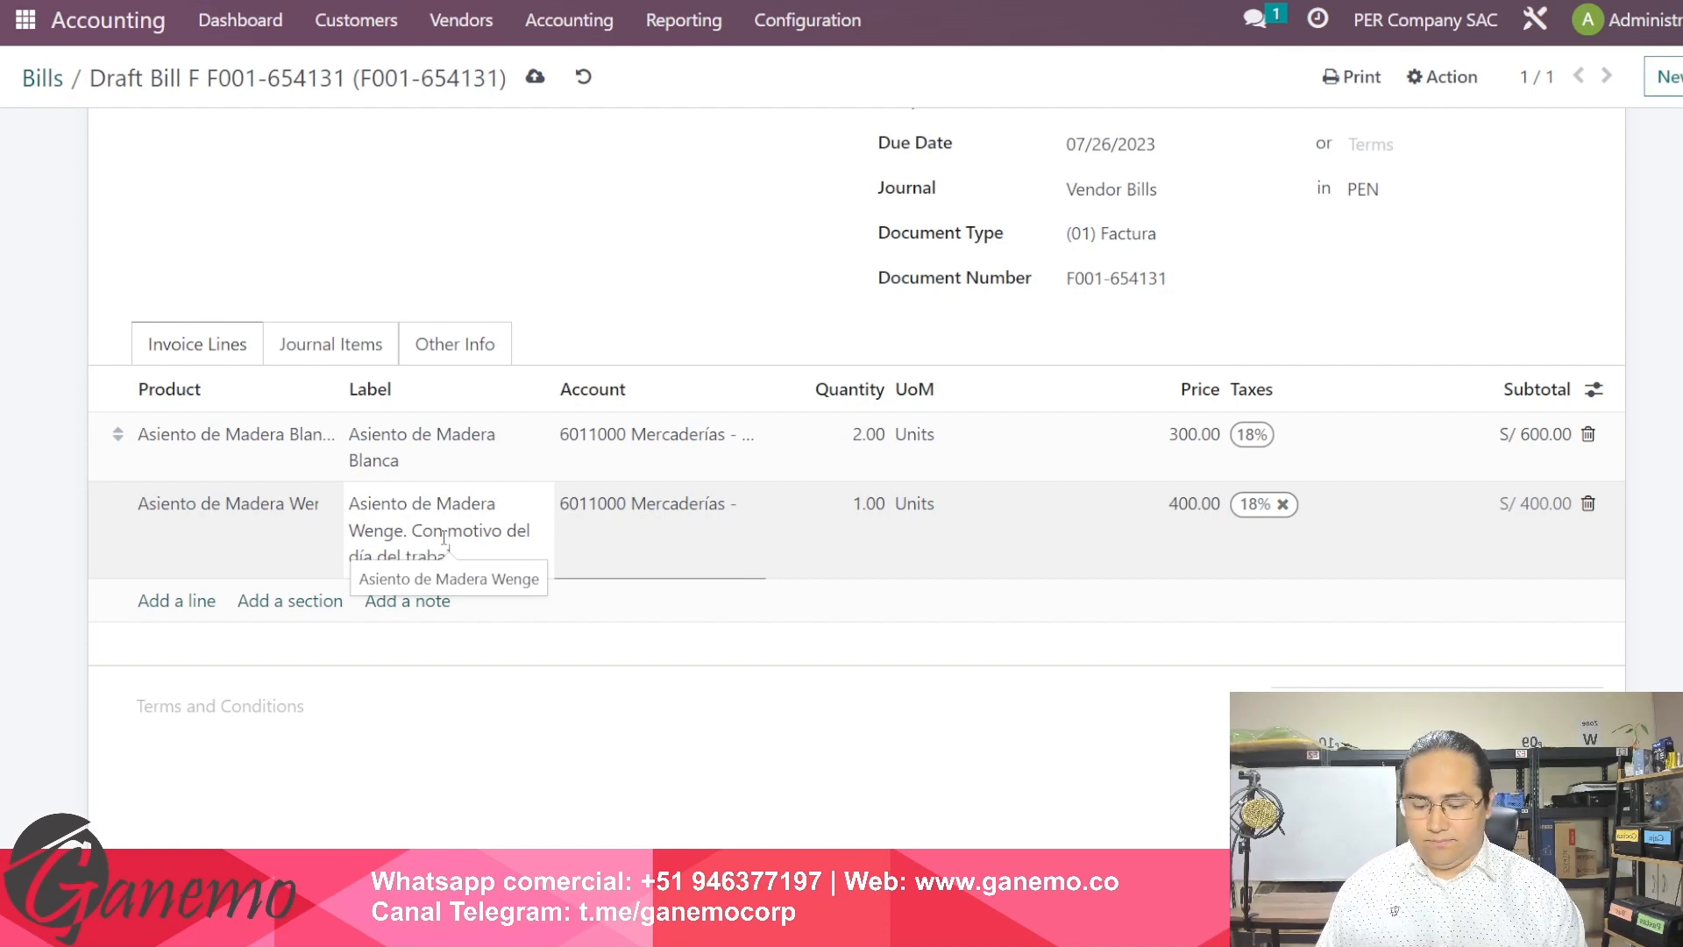
type("jador")
left_click(684, 751)
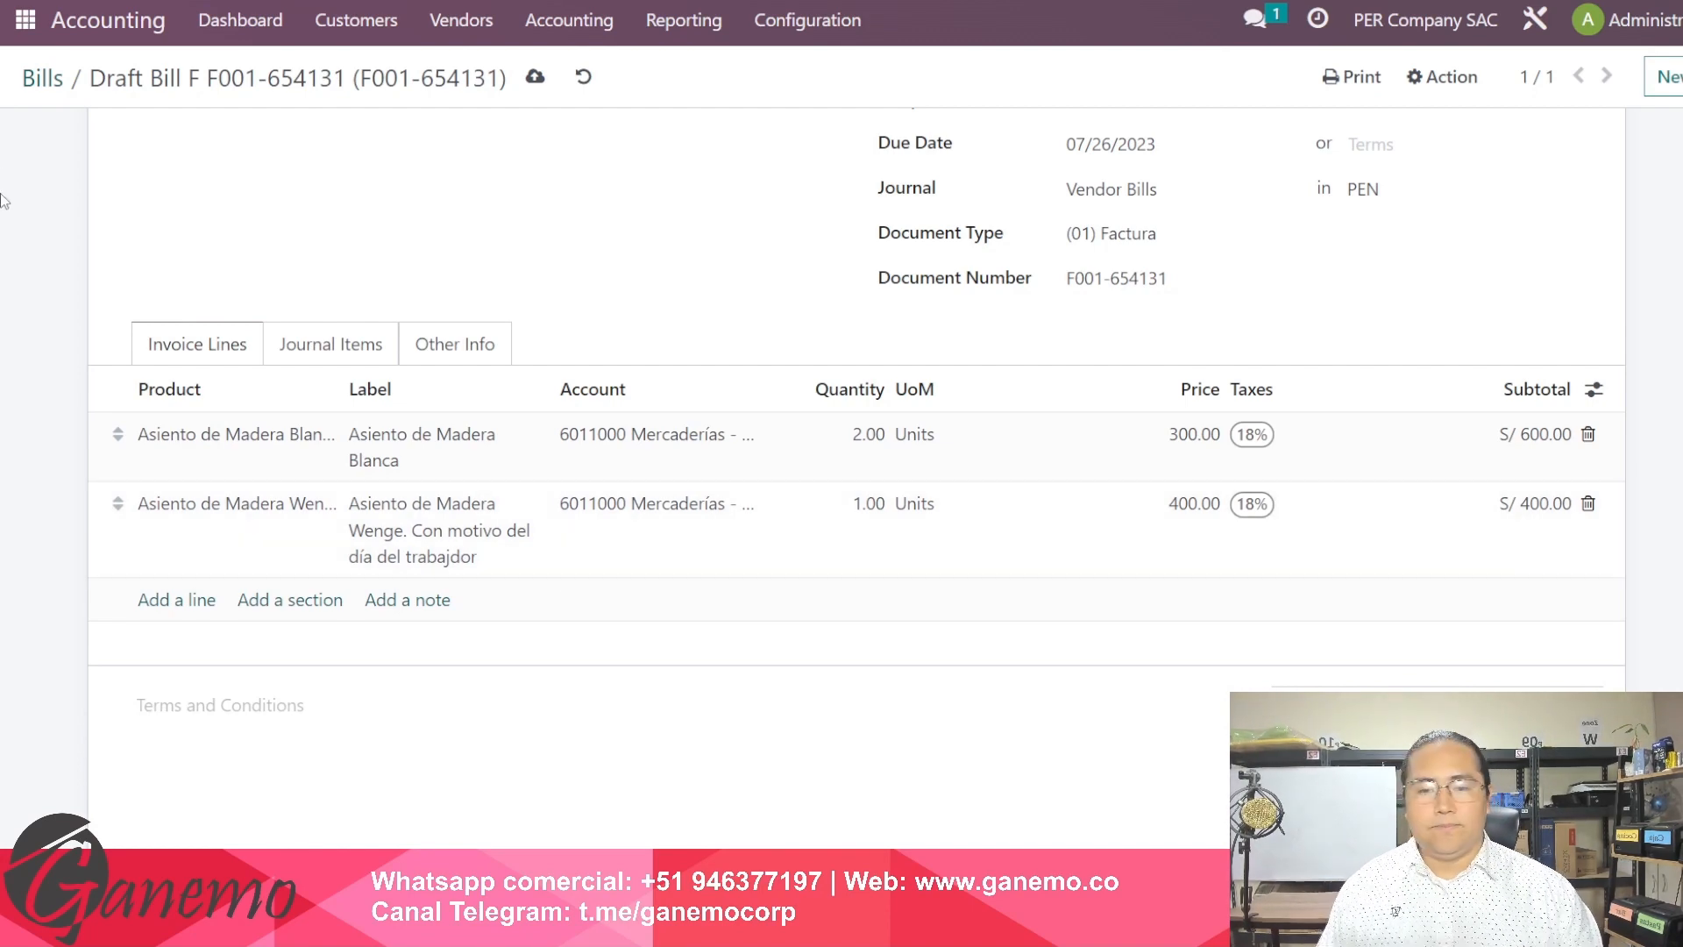
Step: Examine the unit of measure, the available taxes and the subtotal of the Asiento de Madera Blanca line
left_click(1679, 1)
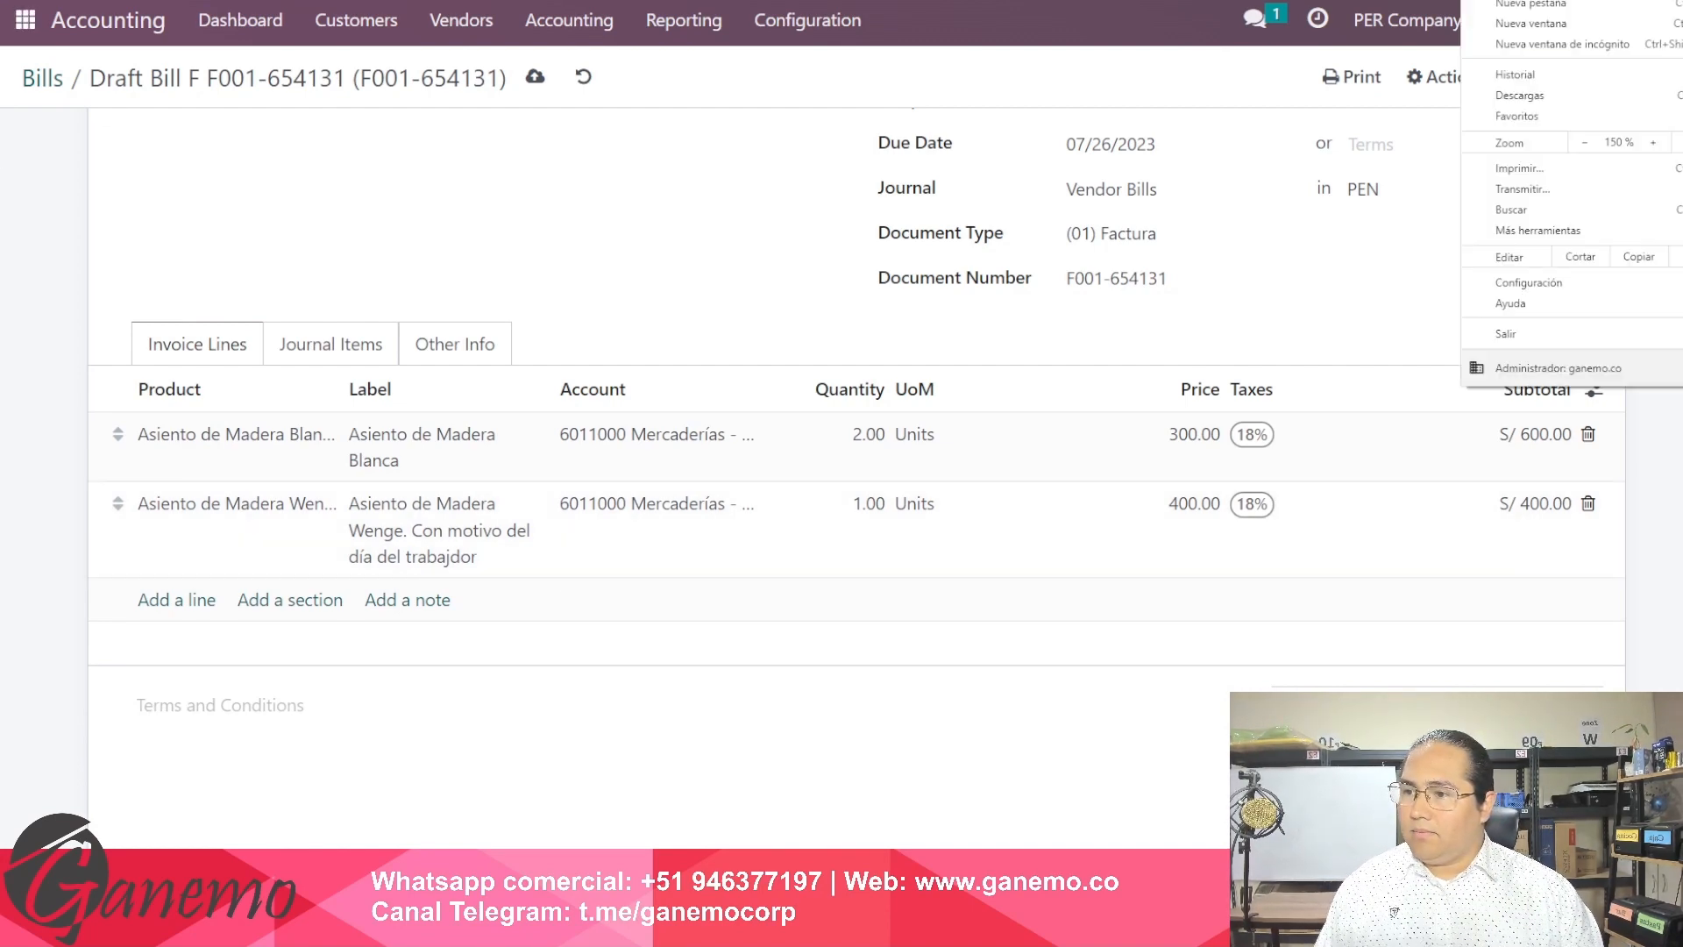
left_click(530, 229)
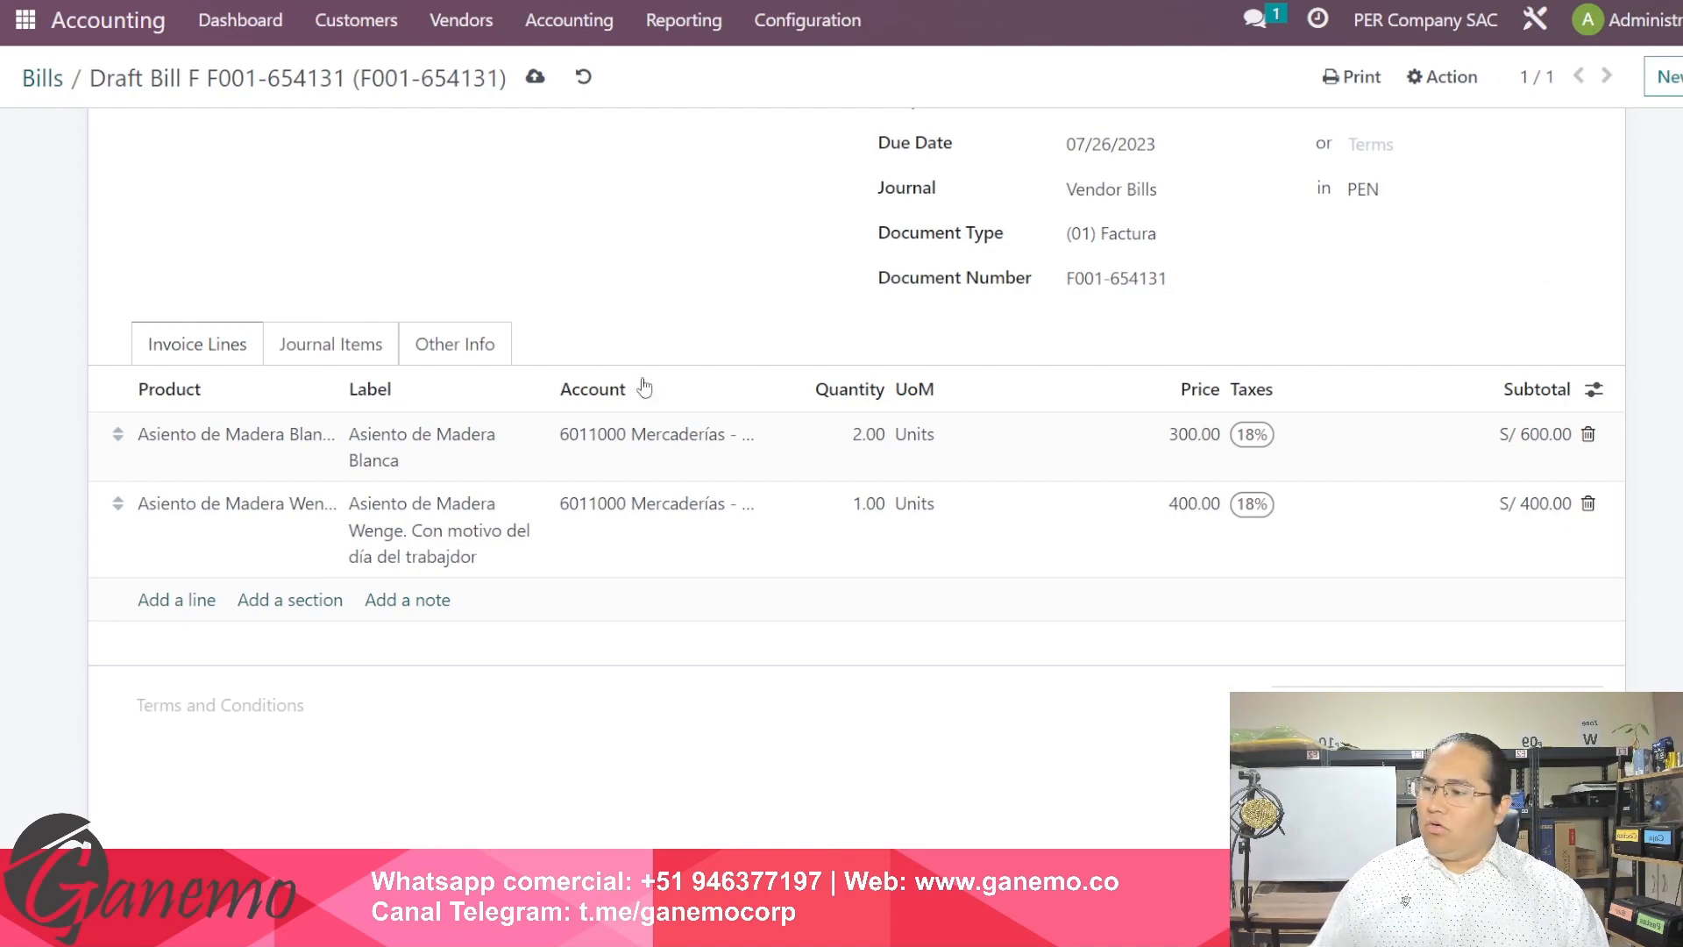
left_click(912, 466)
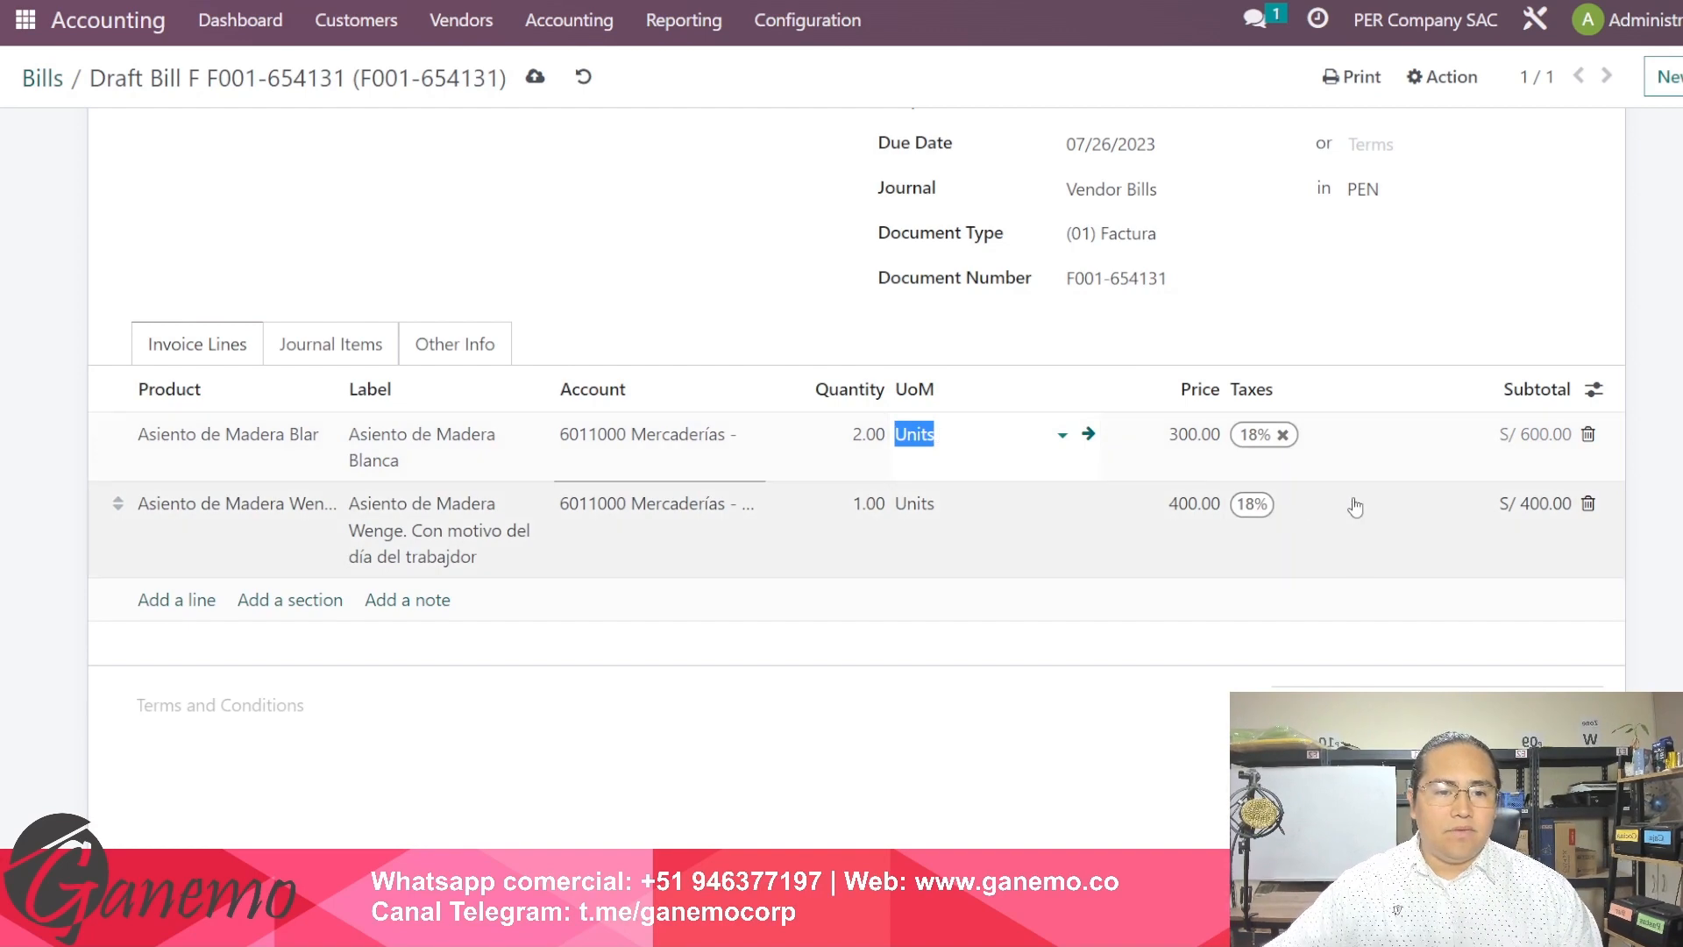
key("Tab")
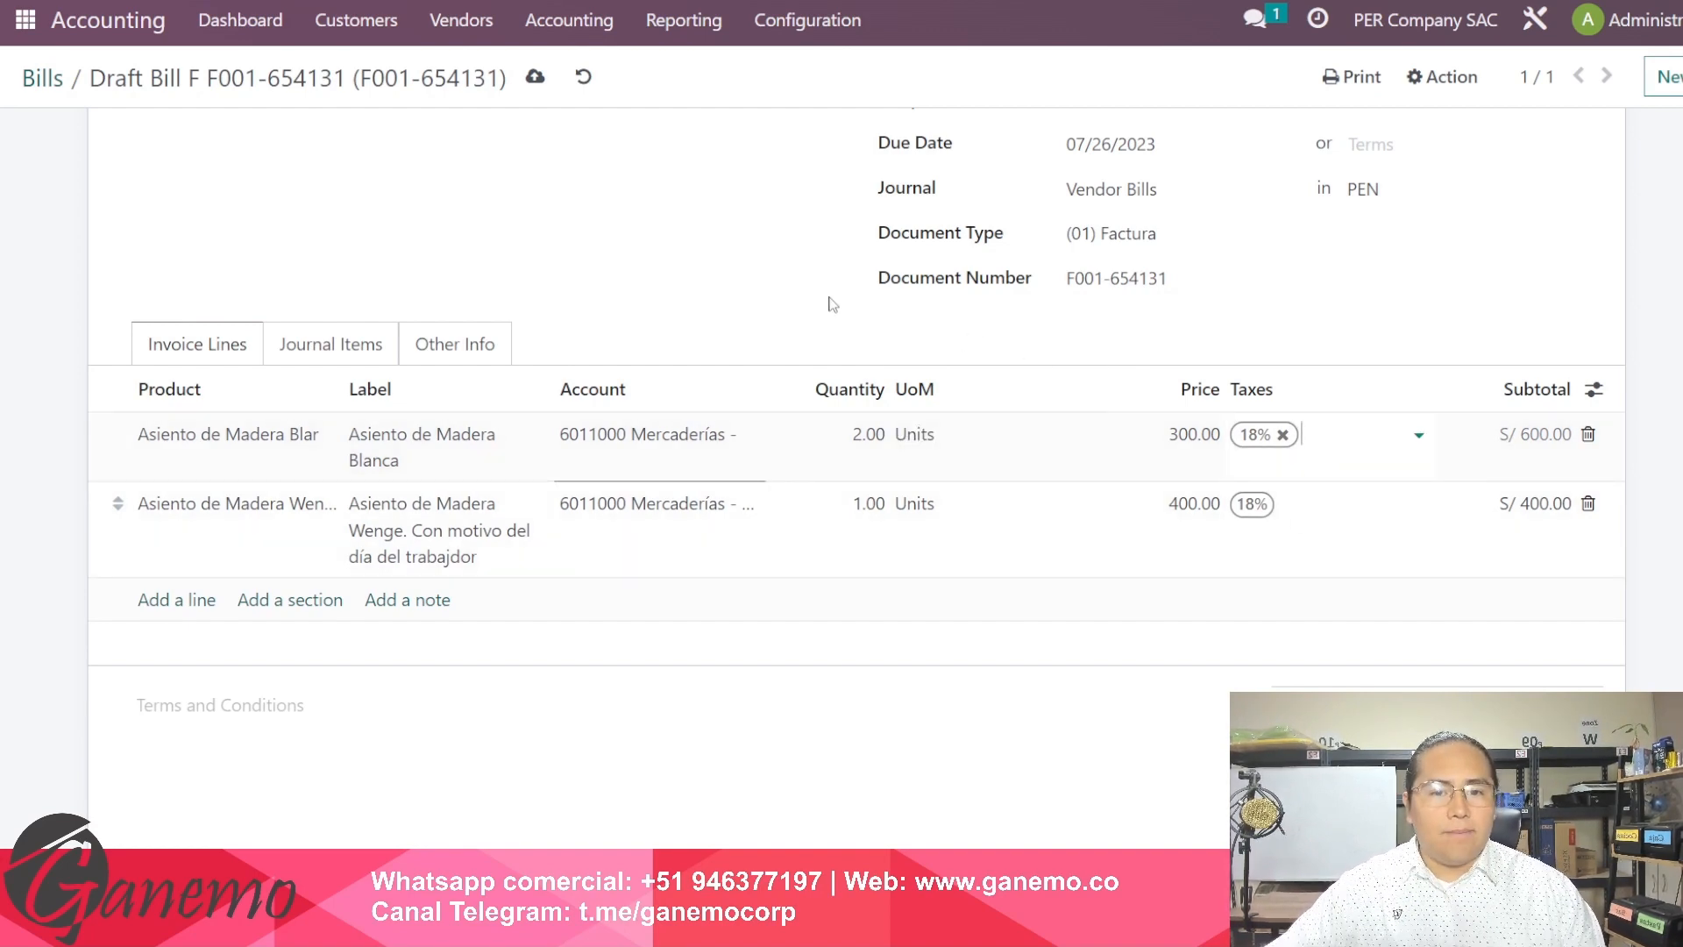
left_click(275, 459)
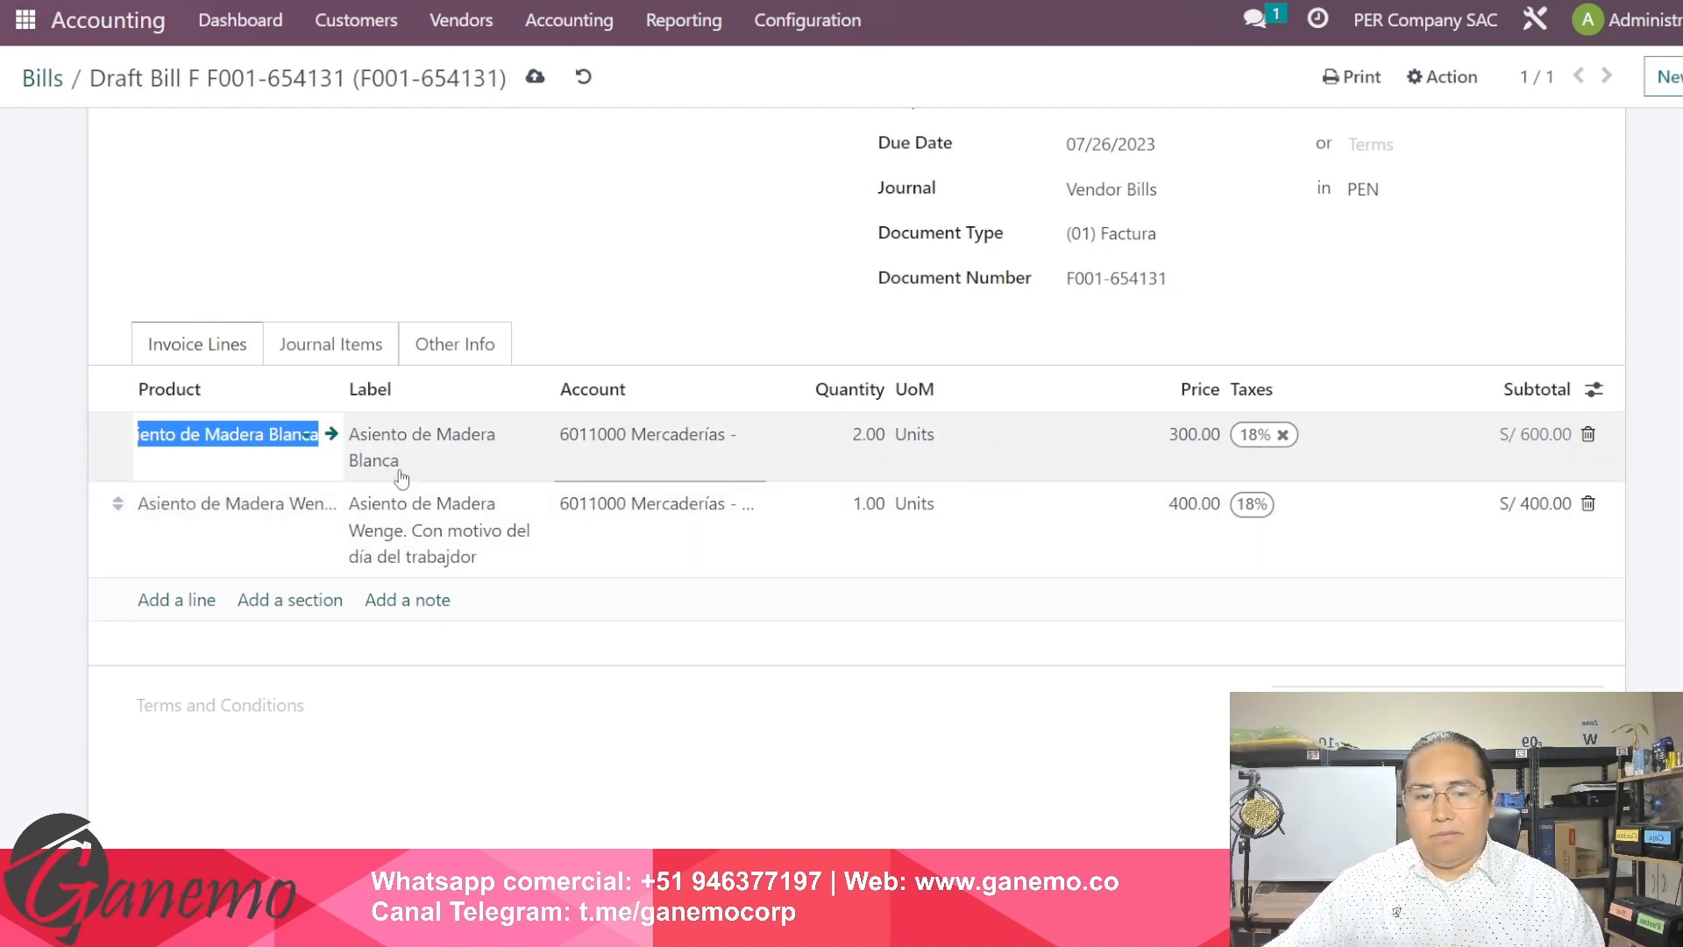
left_click(1403, 435)
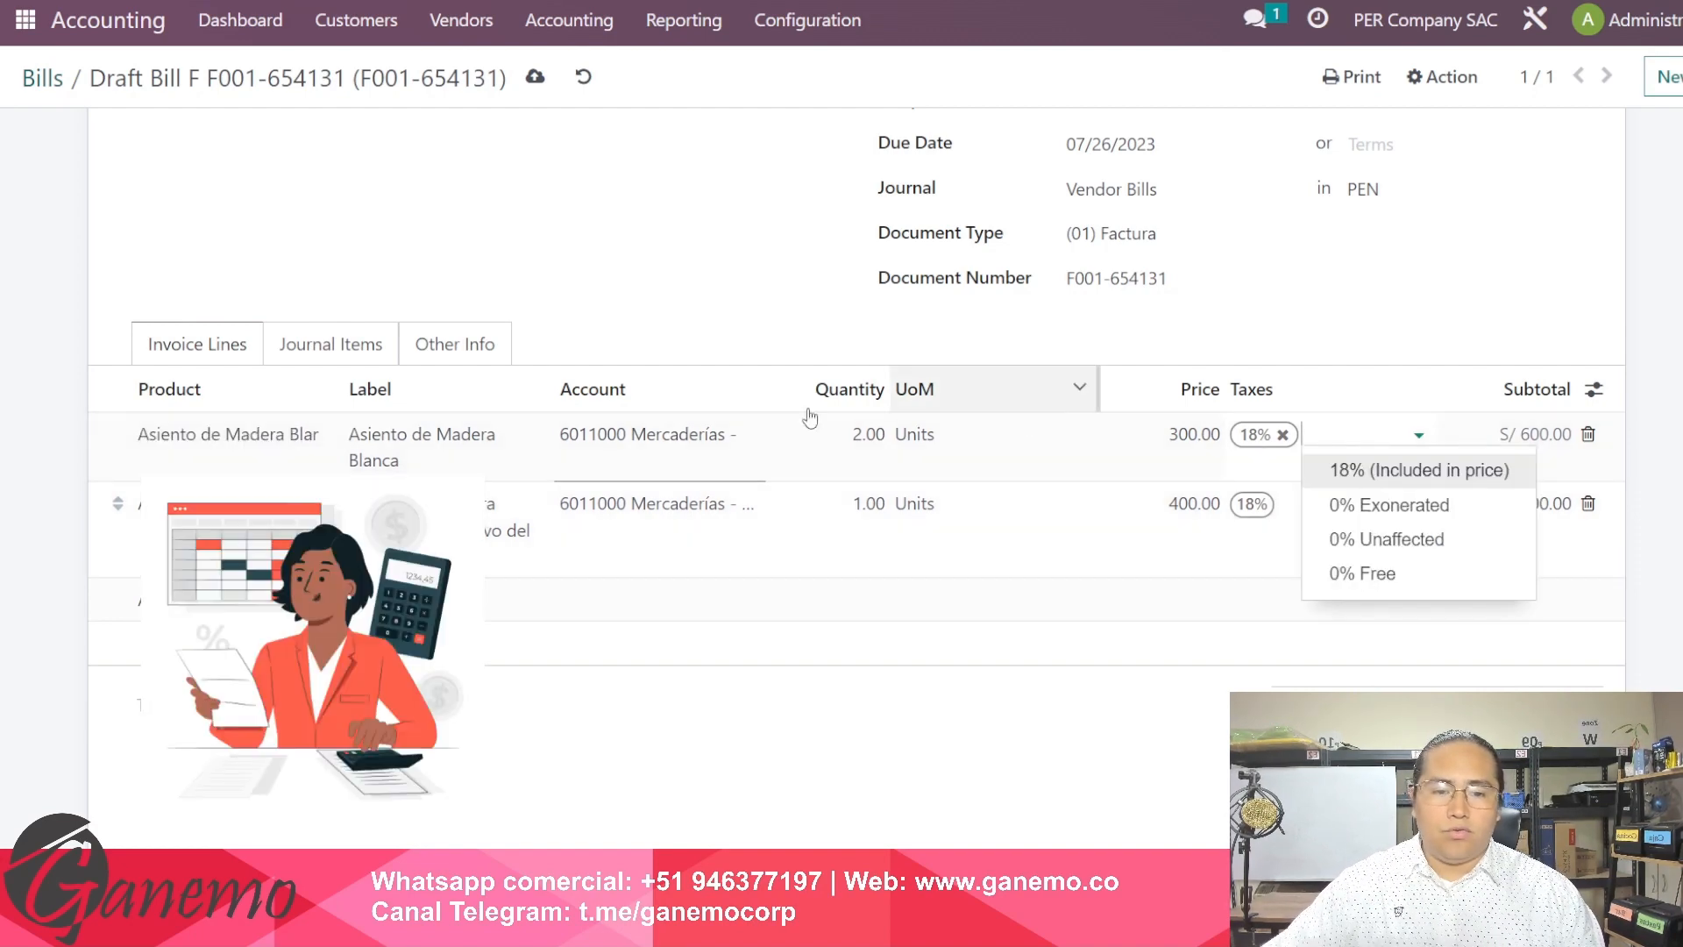
left_click(703, 343)
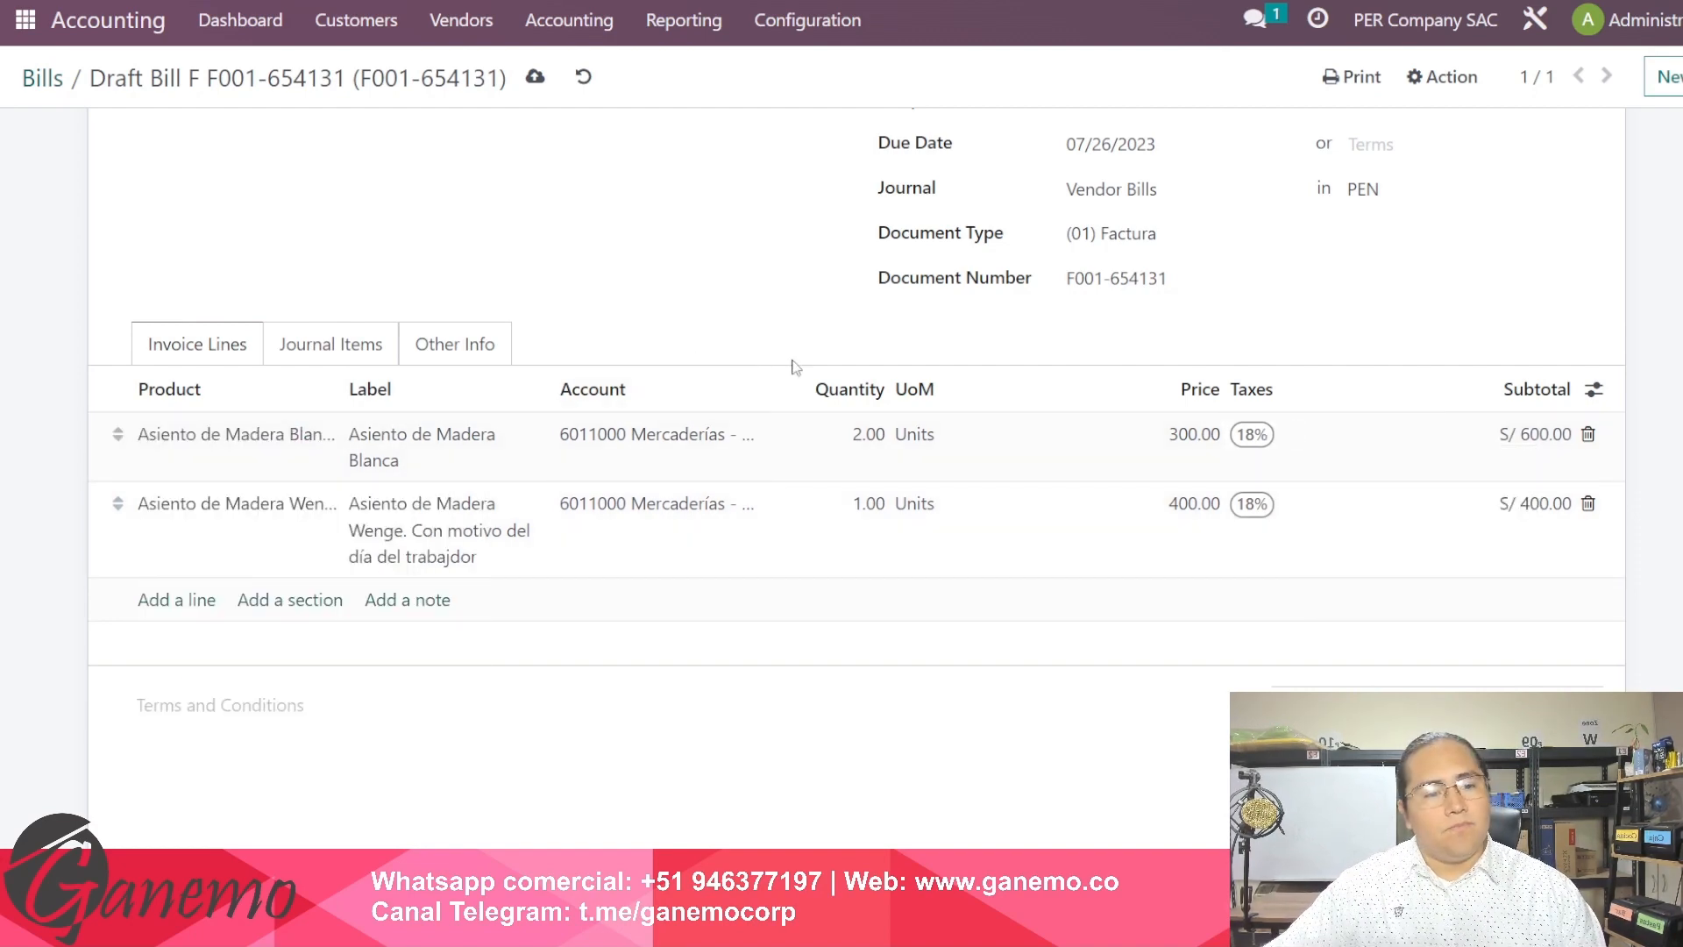
left_click(1528, 456)
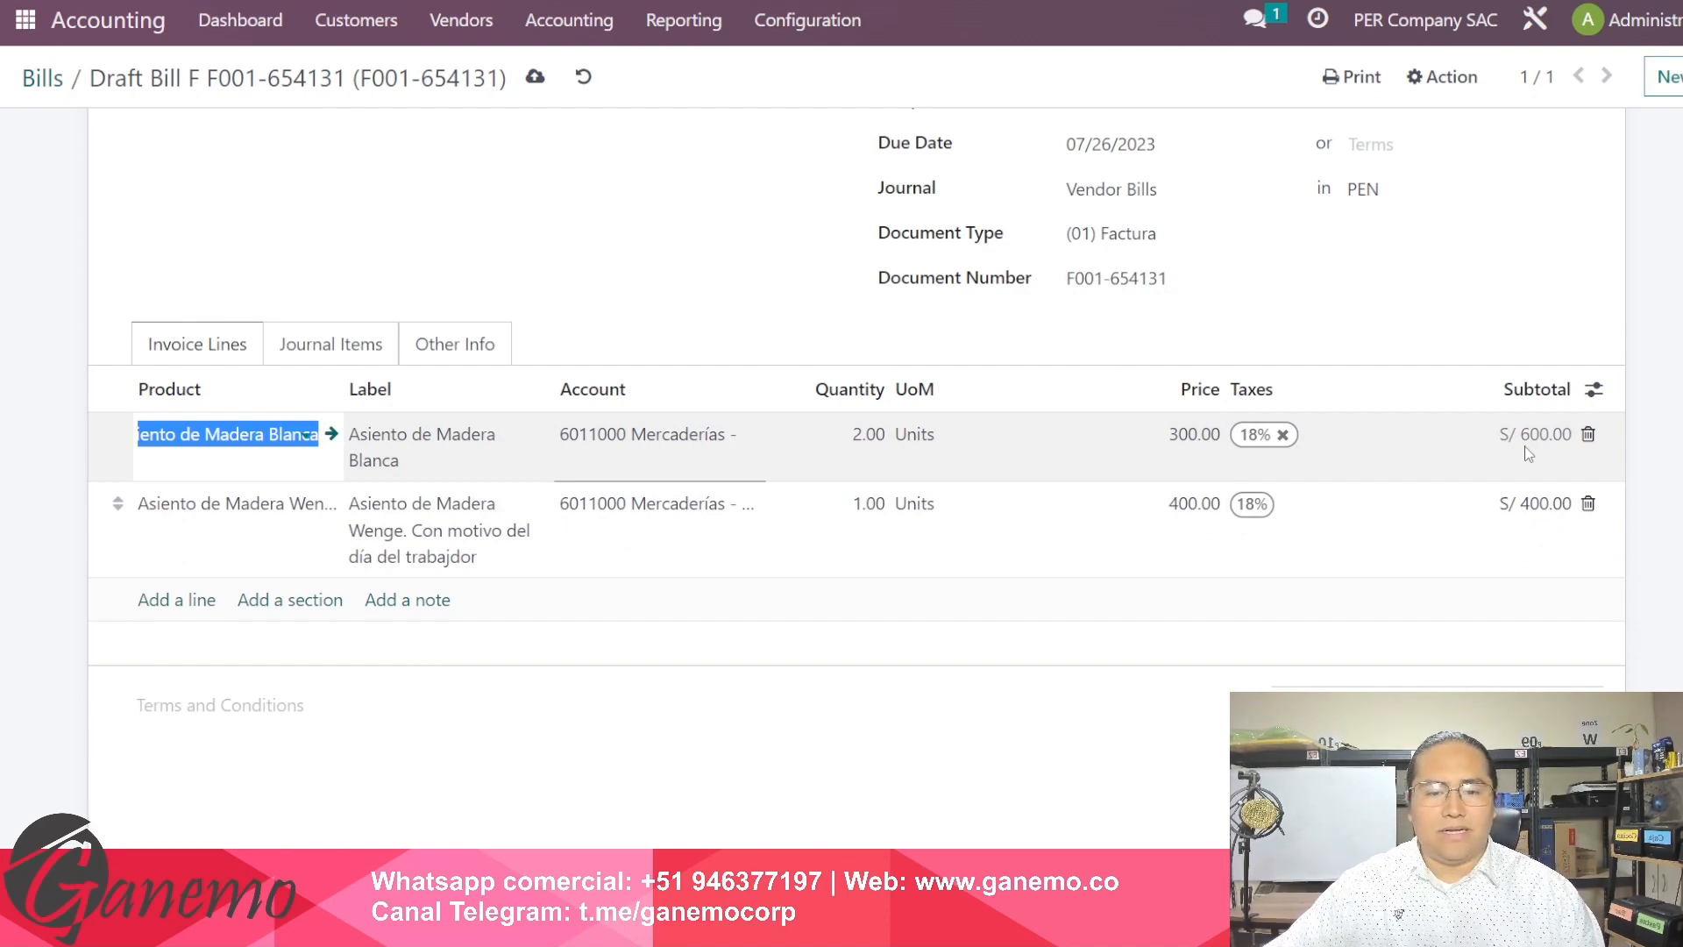
left_click(699, 278)
Step: Examine the bill's untaxed amount, IGV and total, and look over the header fields again
scroll(1183, 535, "down", 3)
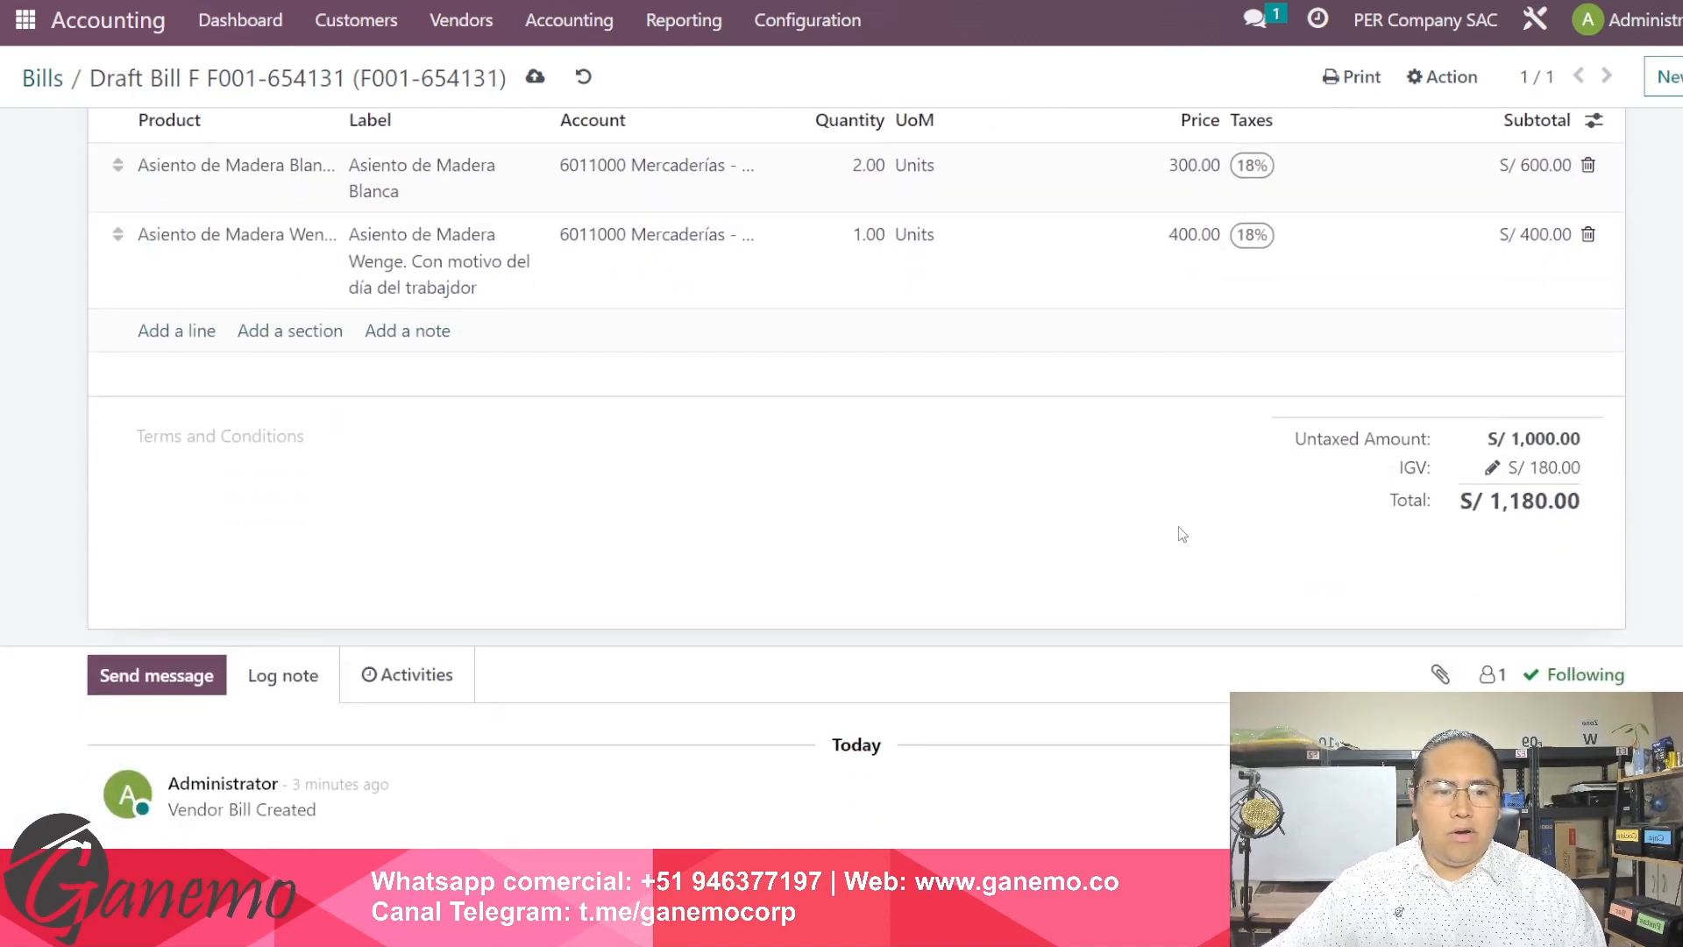
left_click_drag(1331, 438, 1581, 526)
left_click(1237, 539)
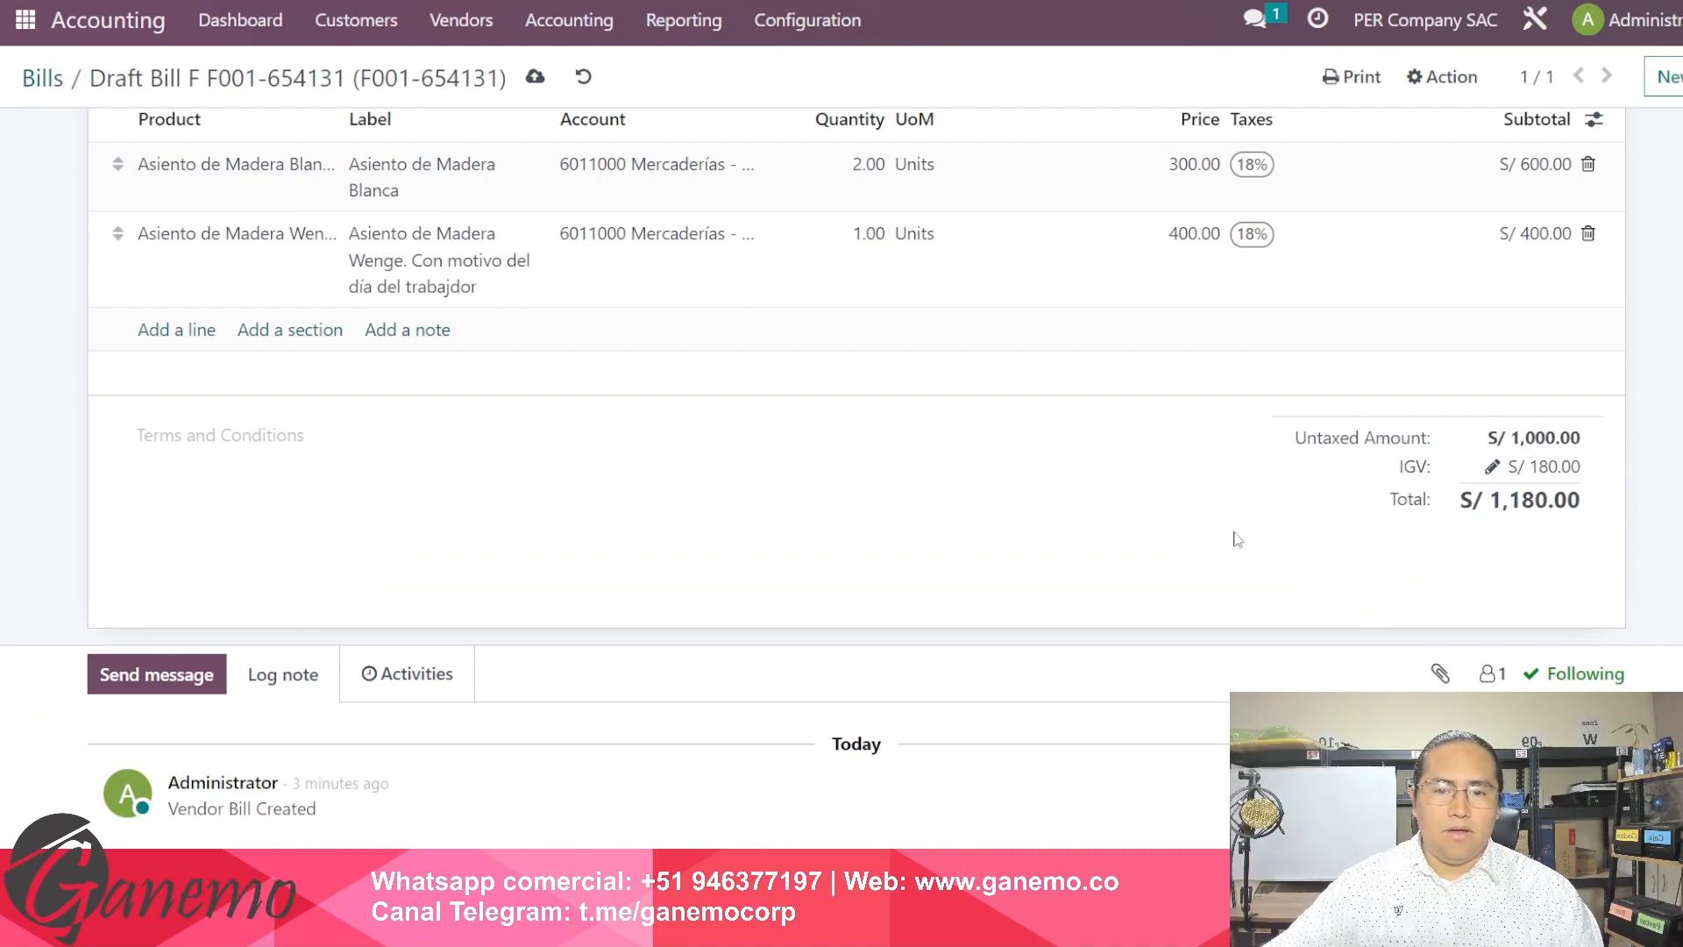
scroll(1237, 539, "up", 5)
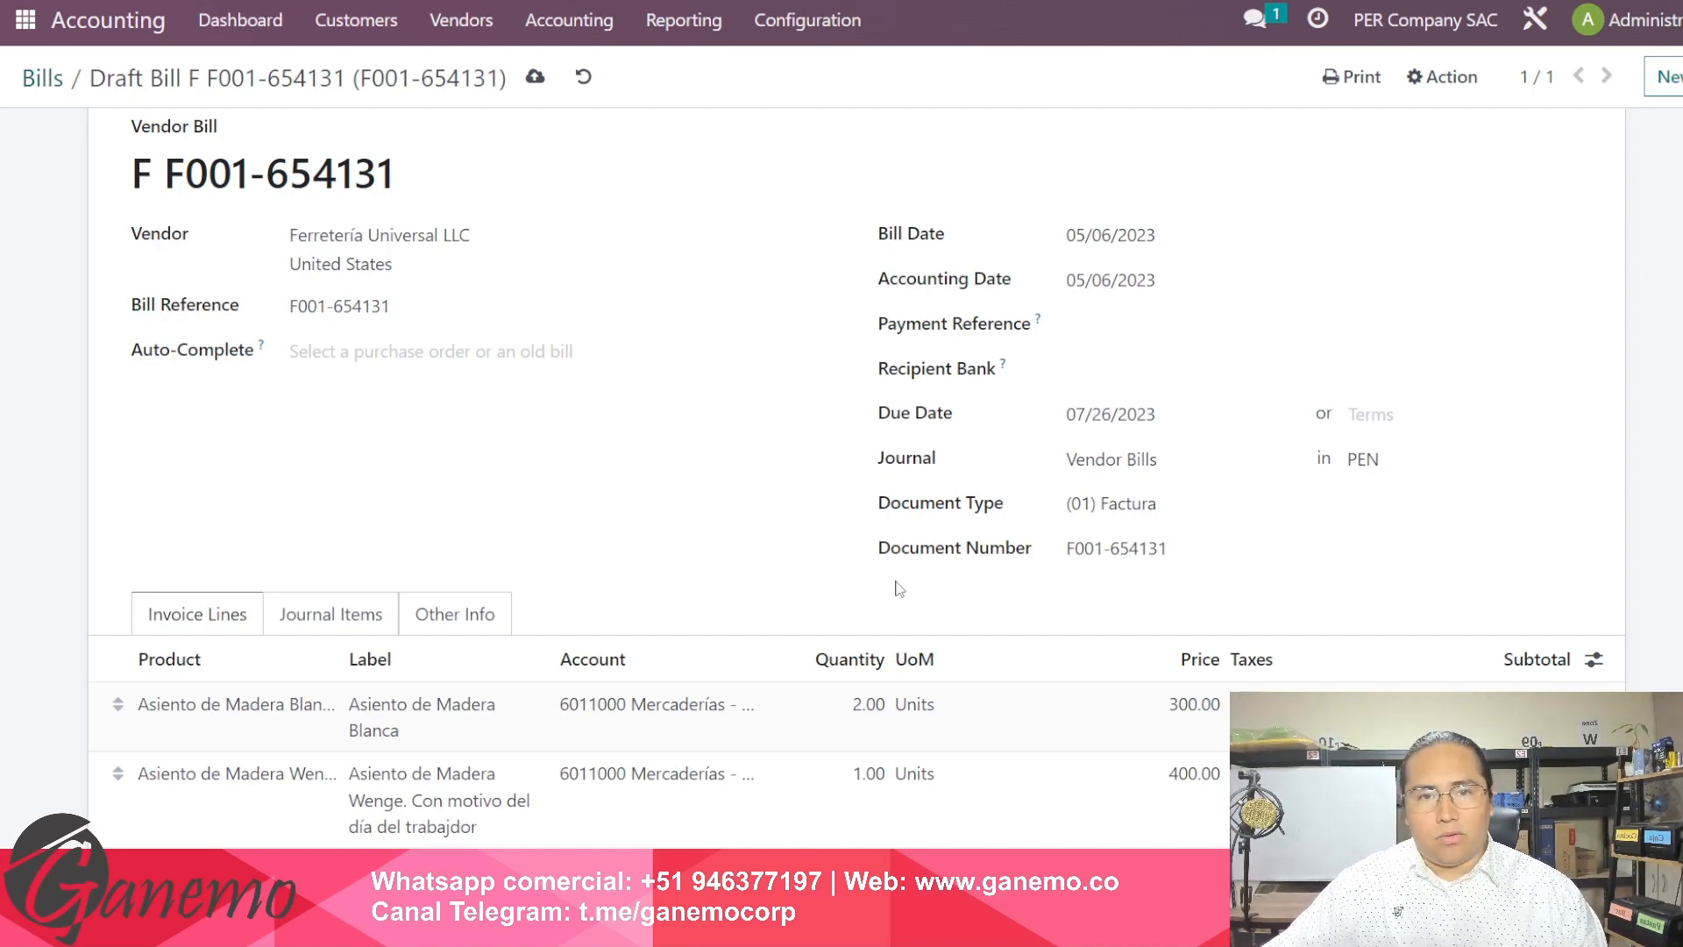
scroll(886, 570, "down", 2)
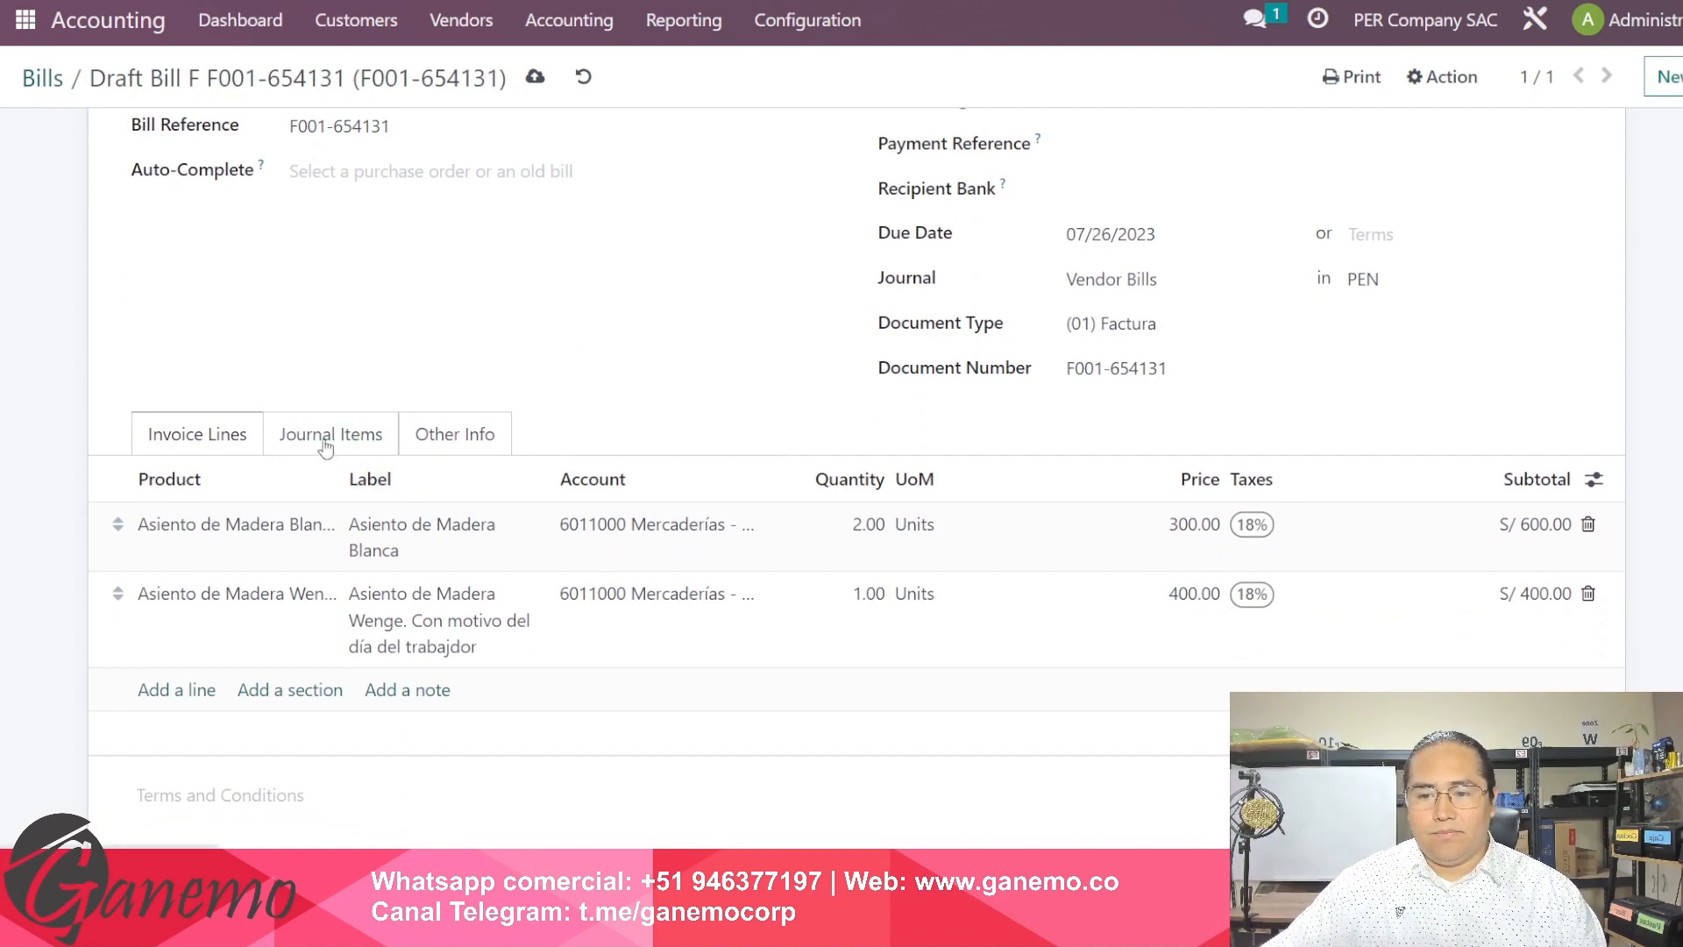
Step: View the bill's other accounting information and examine the full list of available incoterms without choosing one
left_click(451, 436)
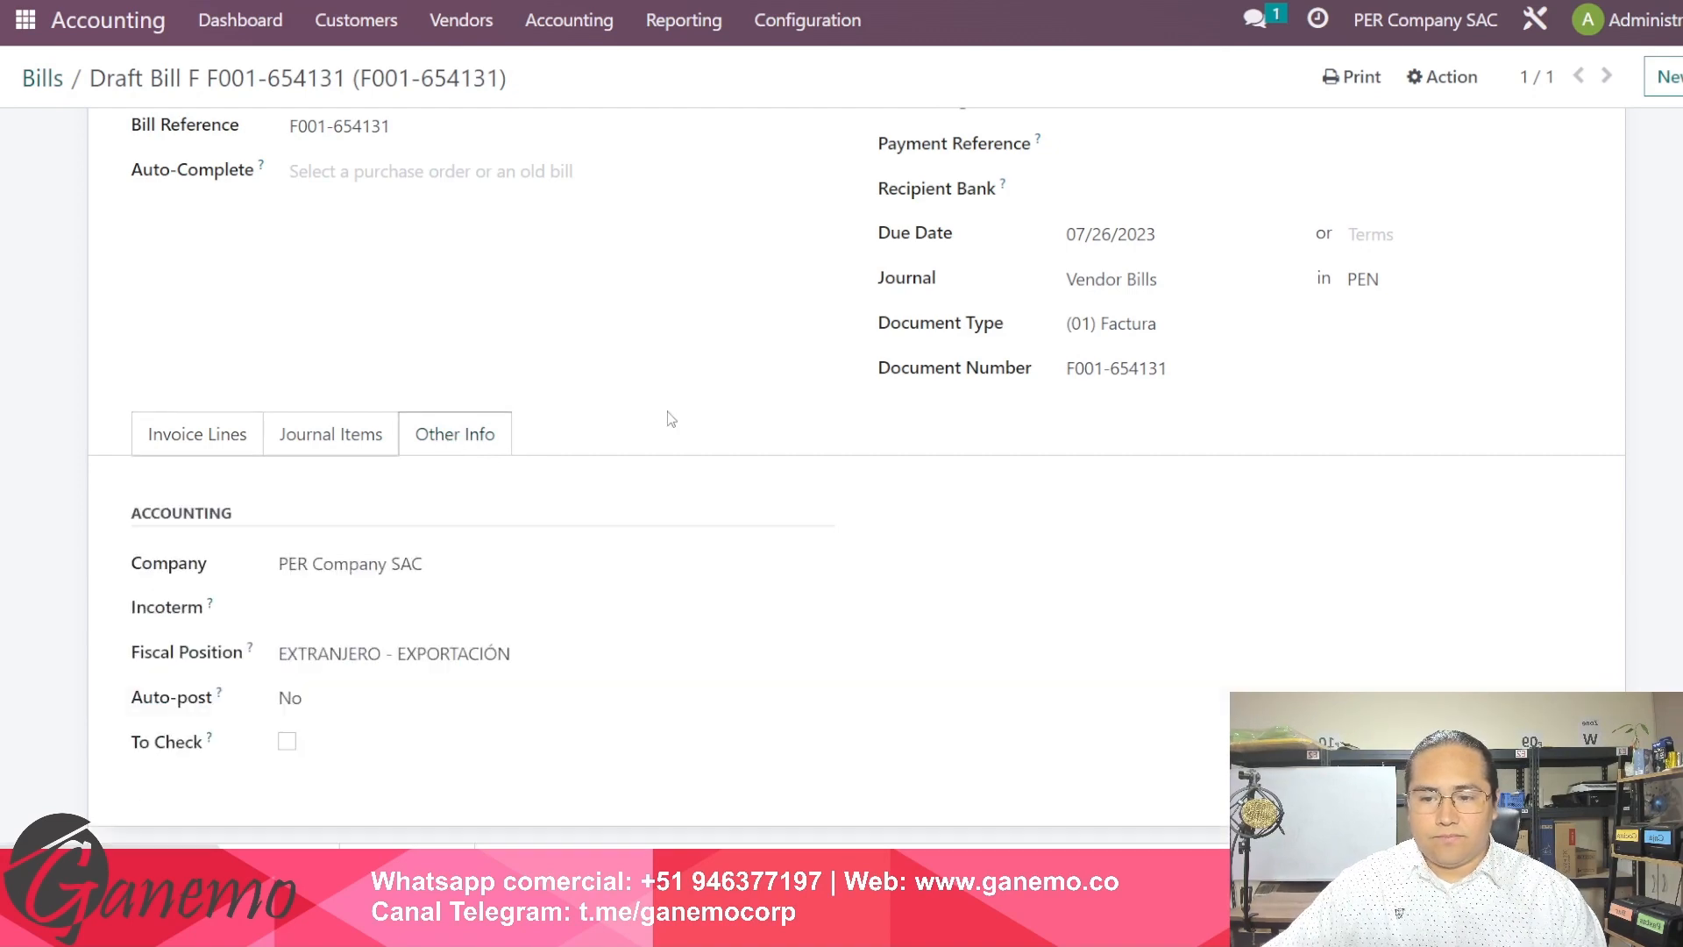
scroll(695, 436, "down", 2)
left_click(349, 434)
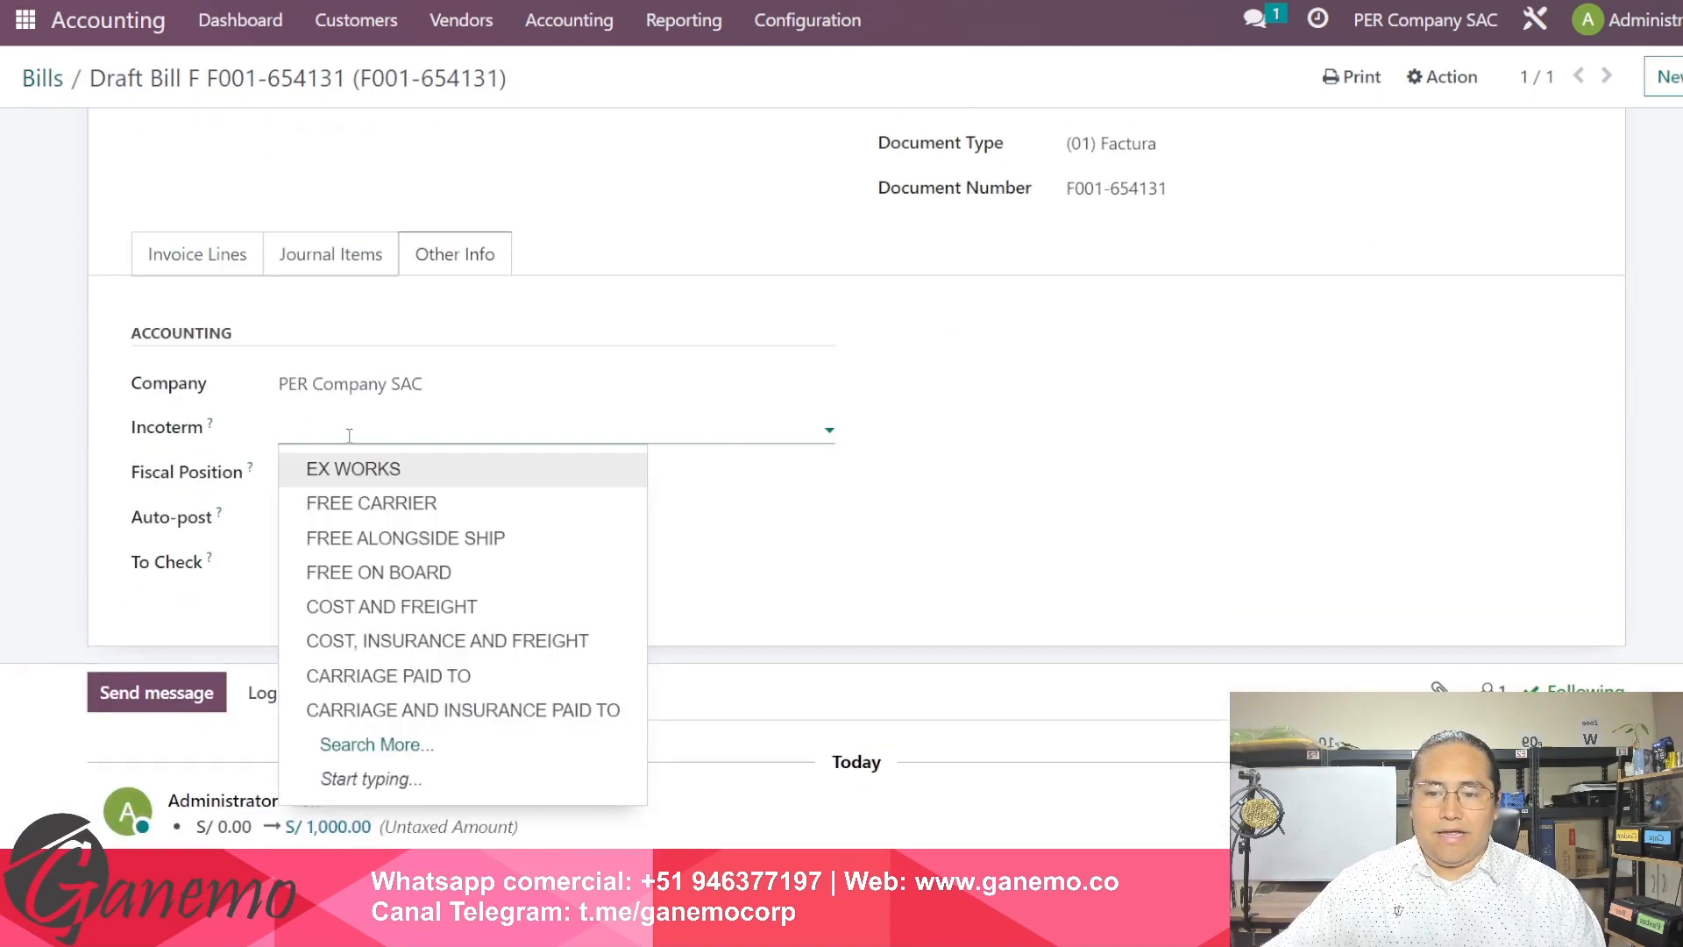
left_click(463, 747)
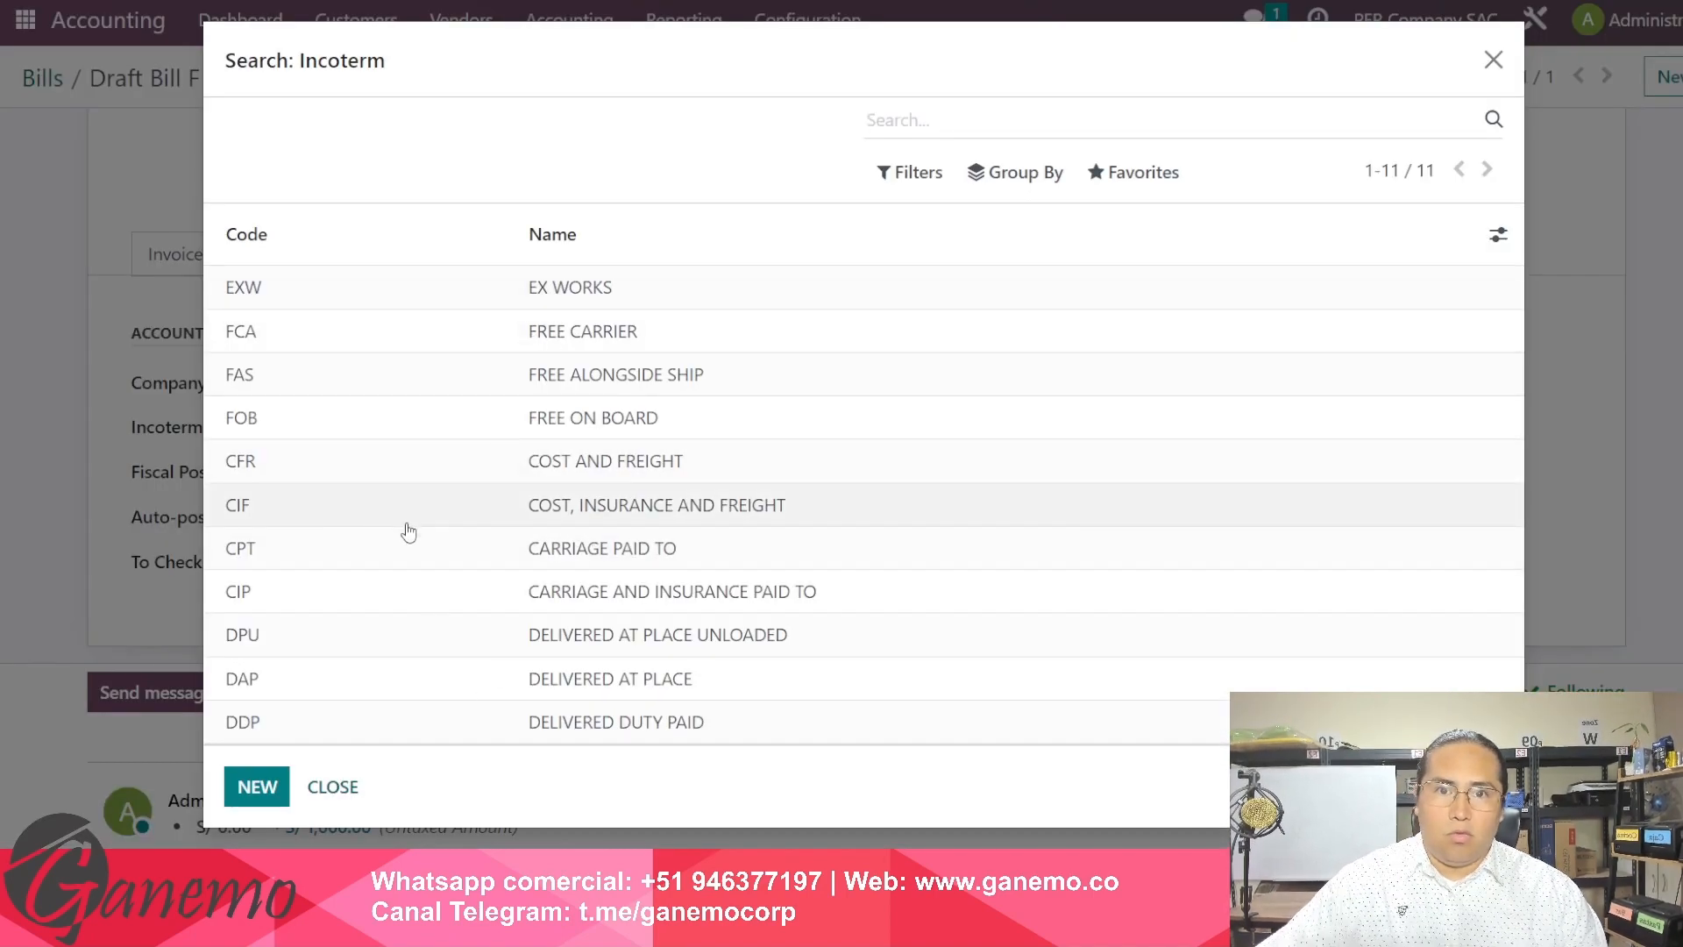
left_click(1492, 59)
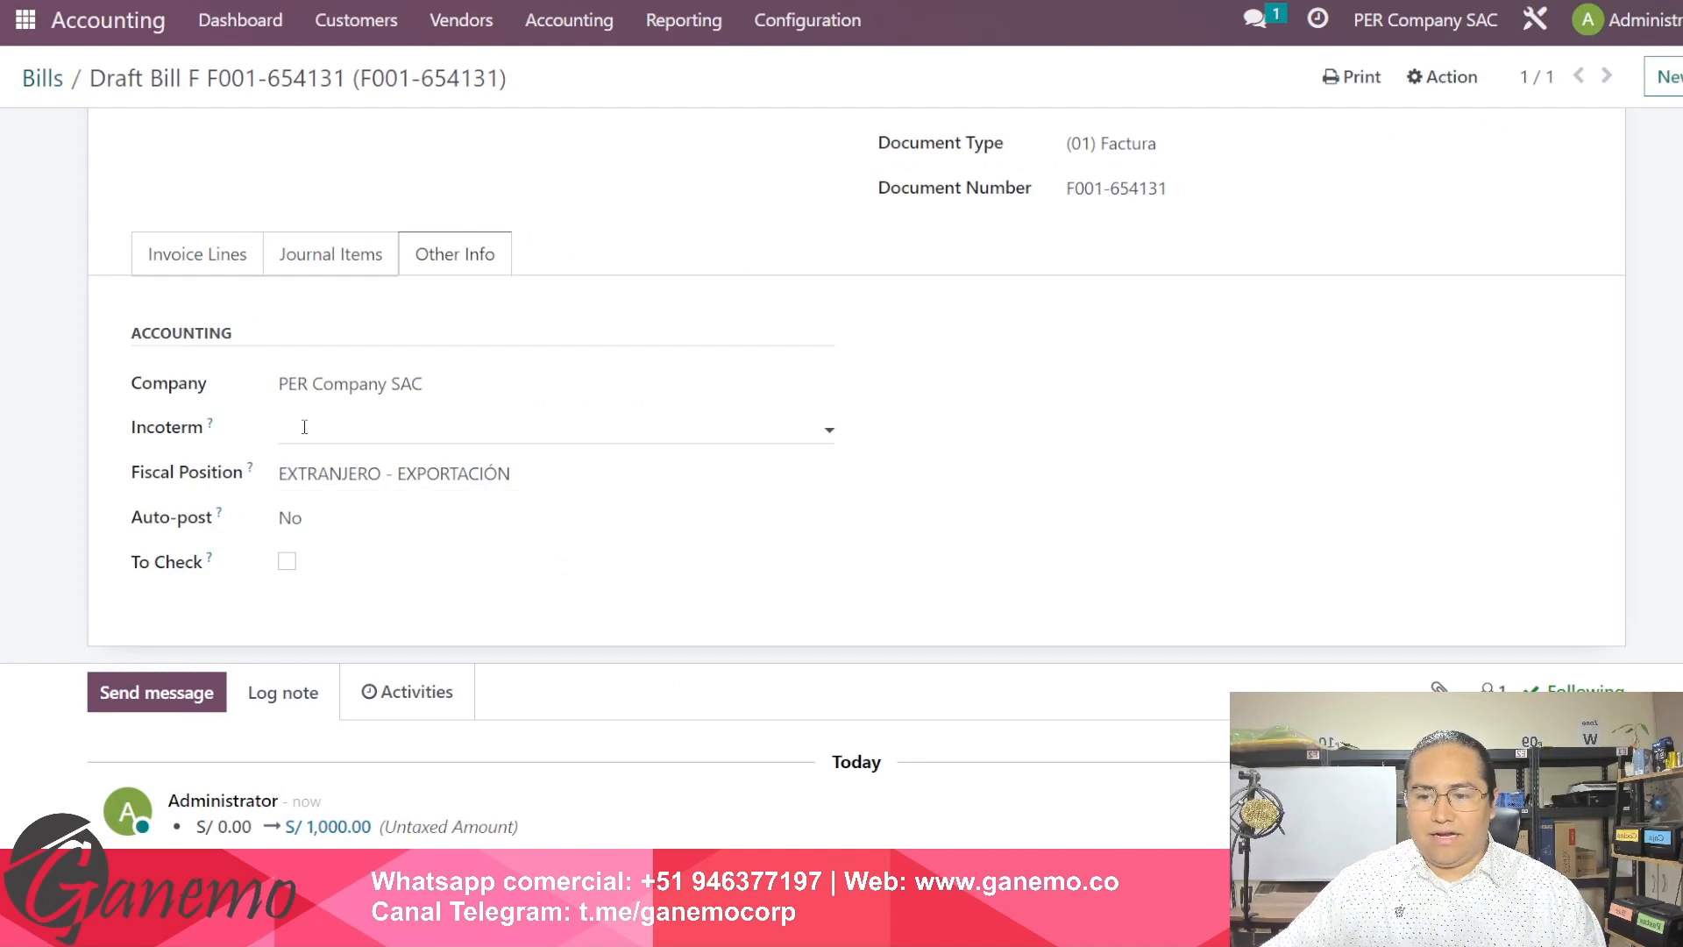
Step: Try monthly auto-posting to examine its Auto-post until date field, and set Auto-post back to No
left_click(318, 524)
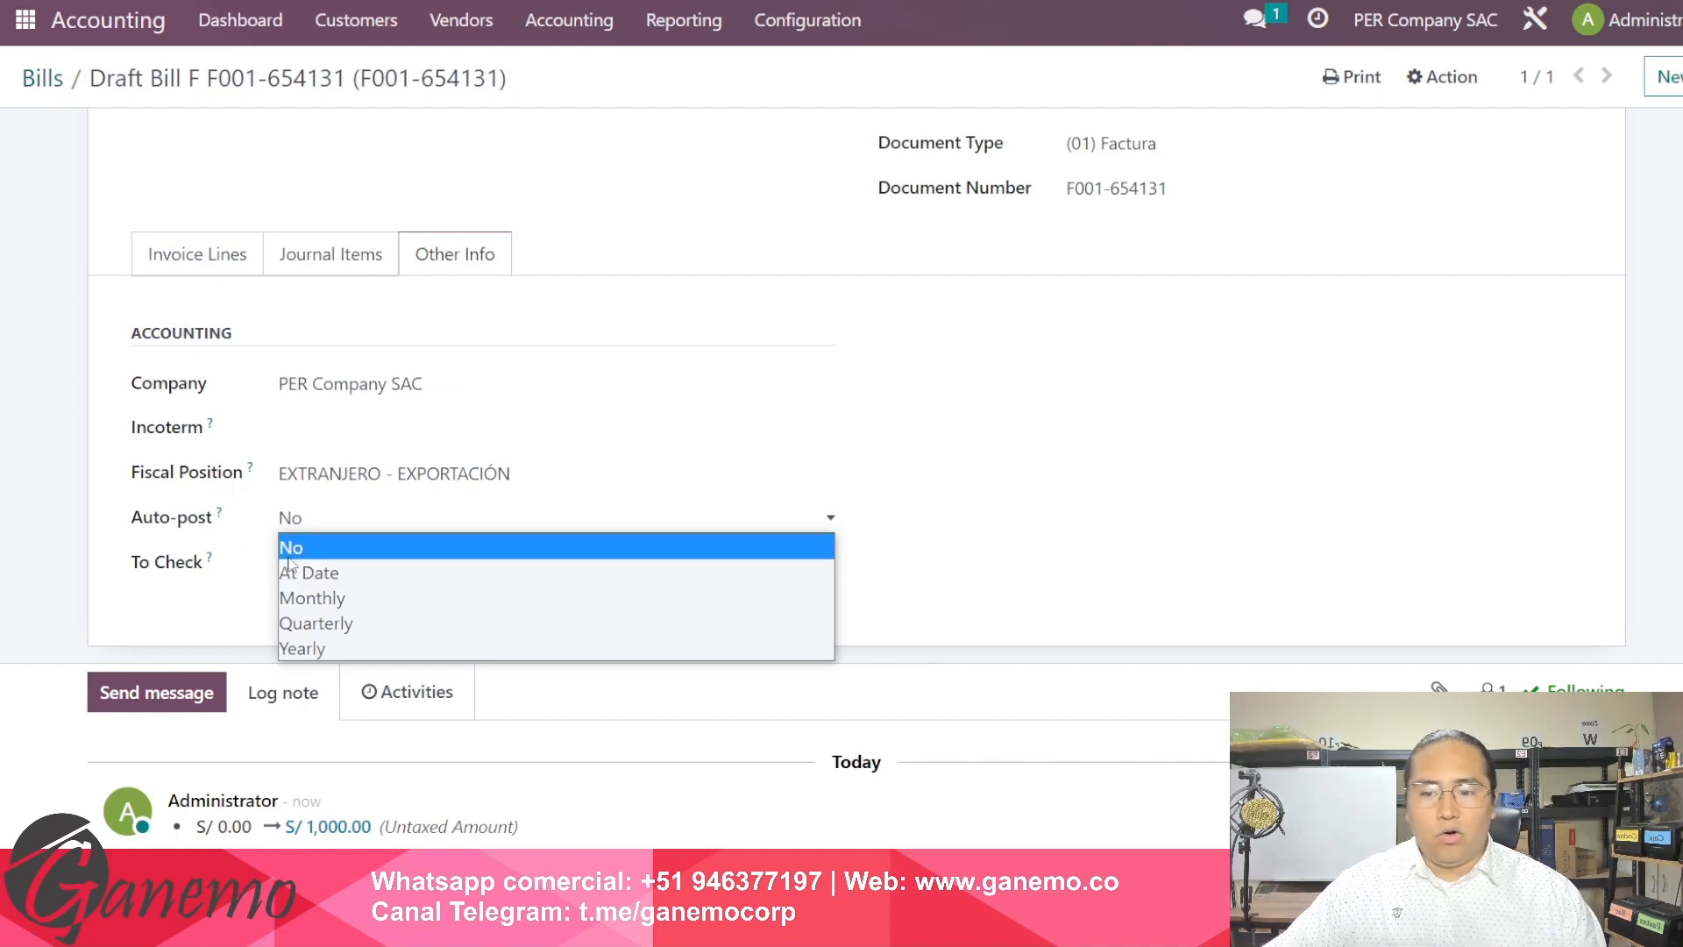
left_click(349, 598)
left_click(324, 568)
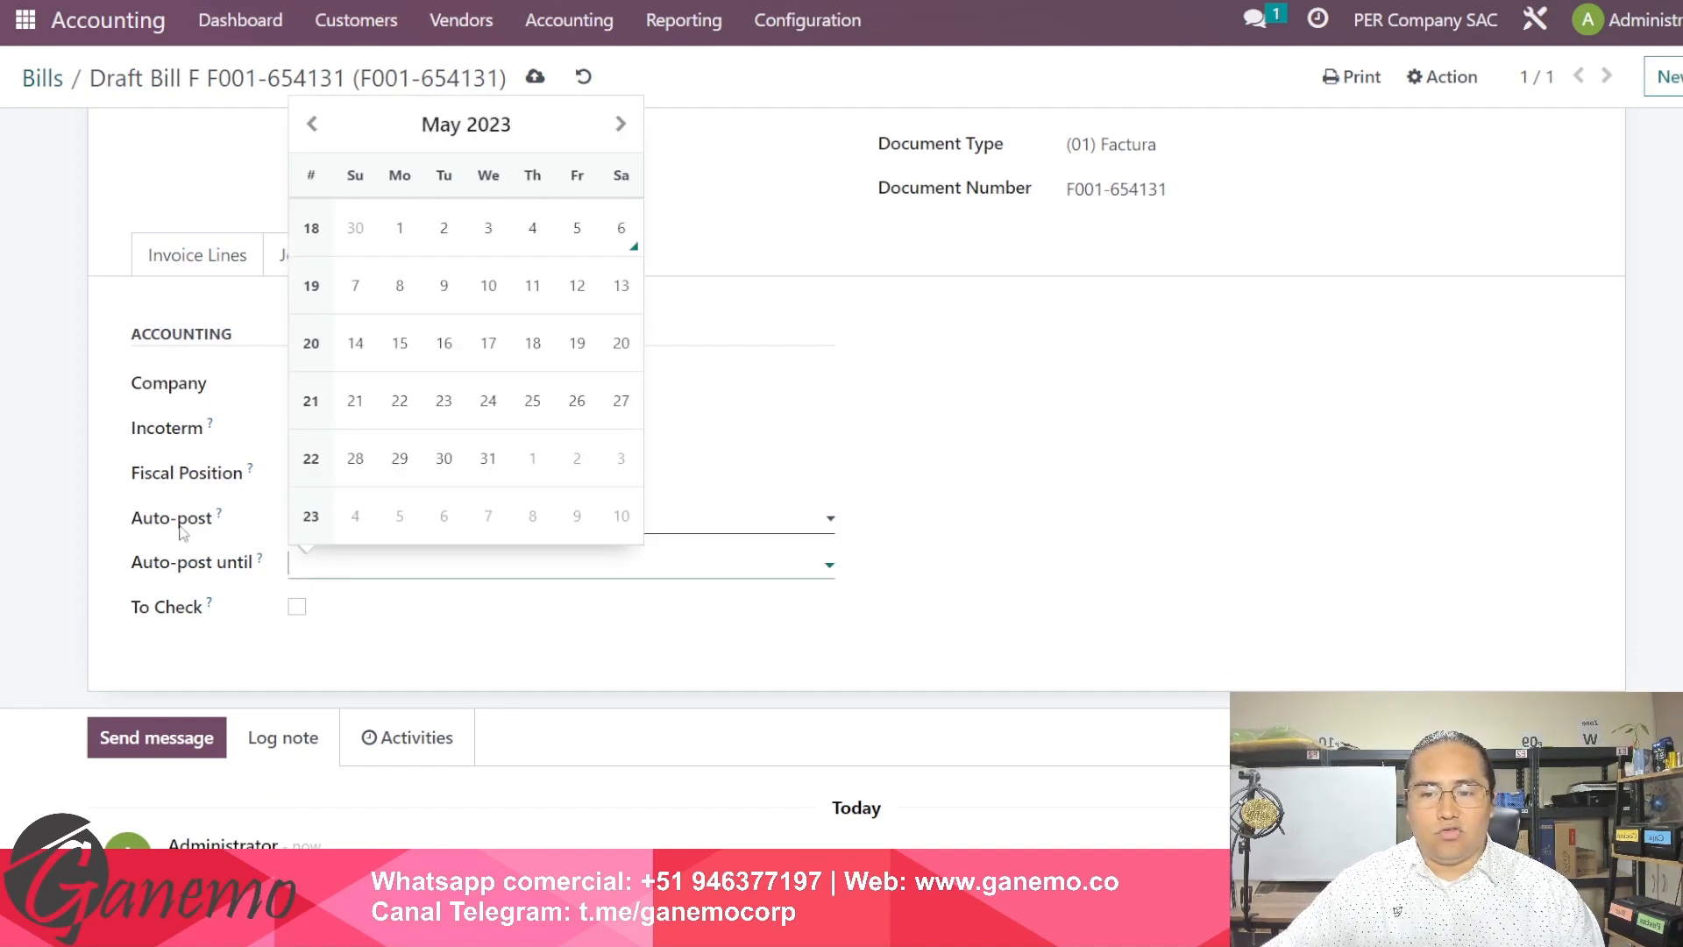
left_click(152, 525)
left_click_drag(134, 518, 188, 541)
left_click(393, 529)
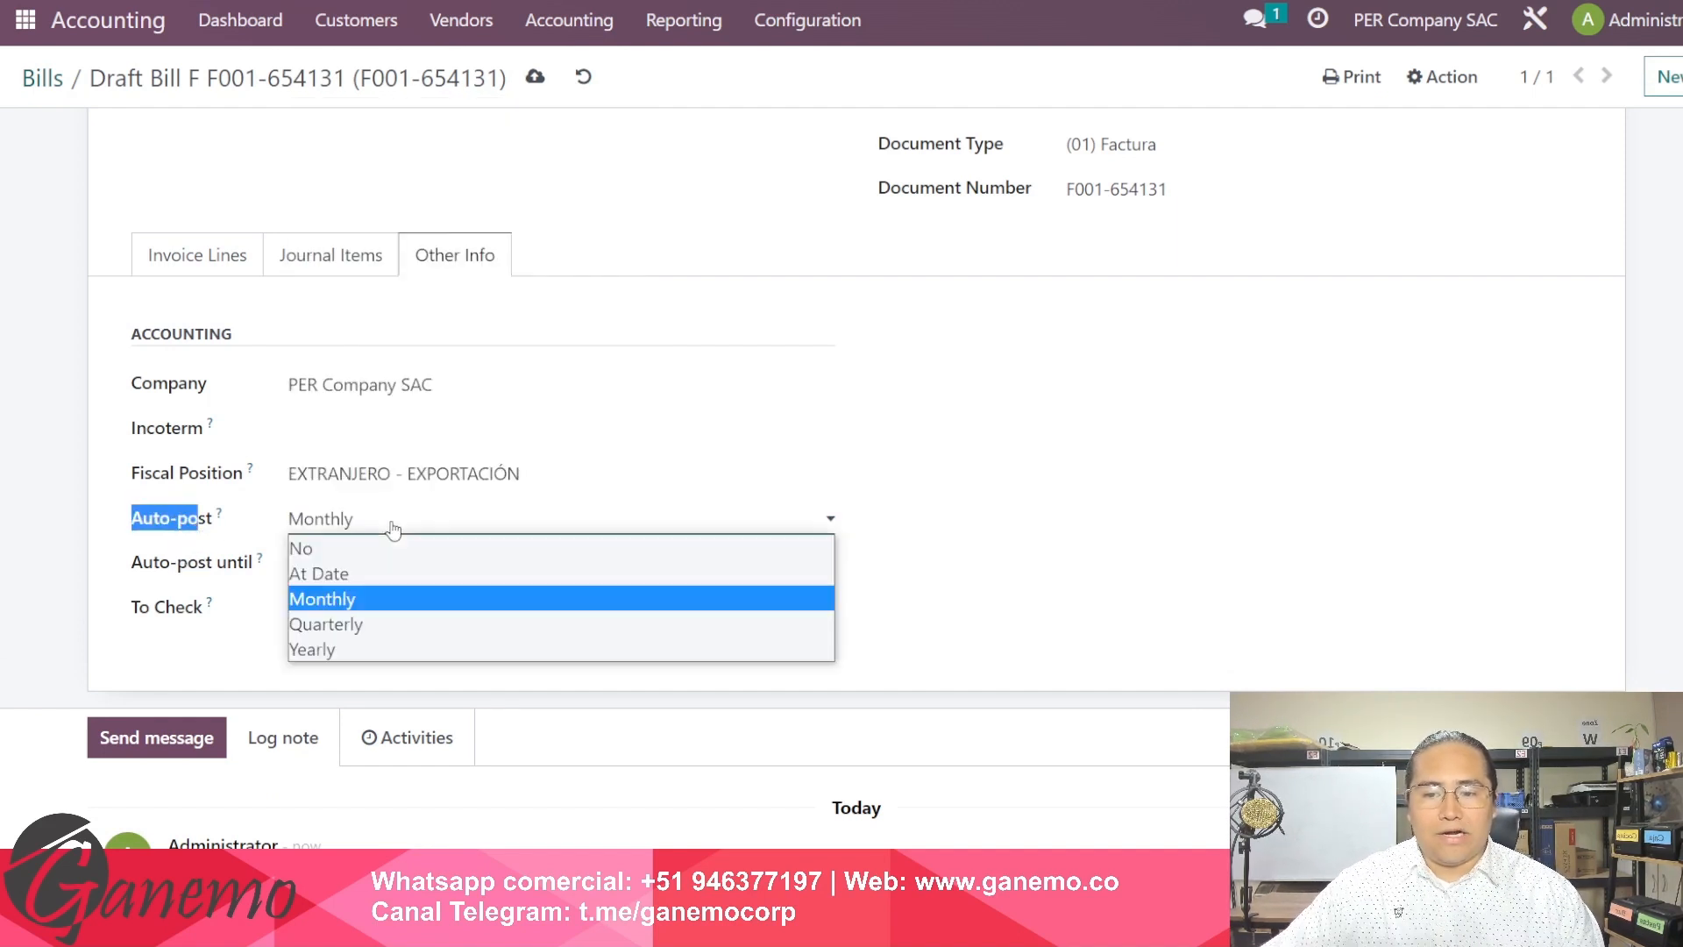
left_click(391, 548)
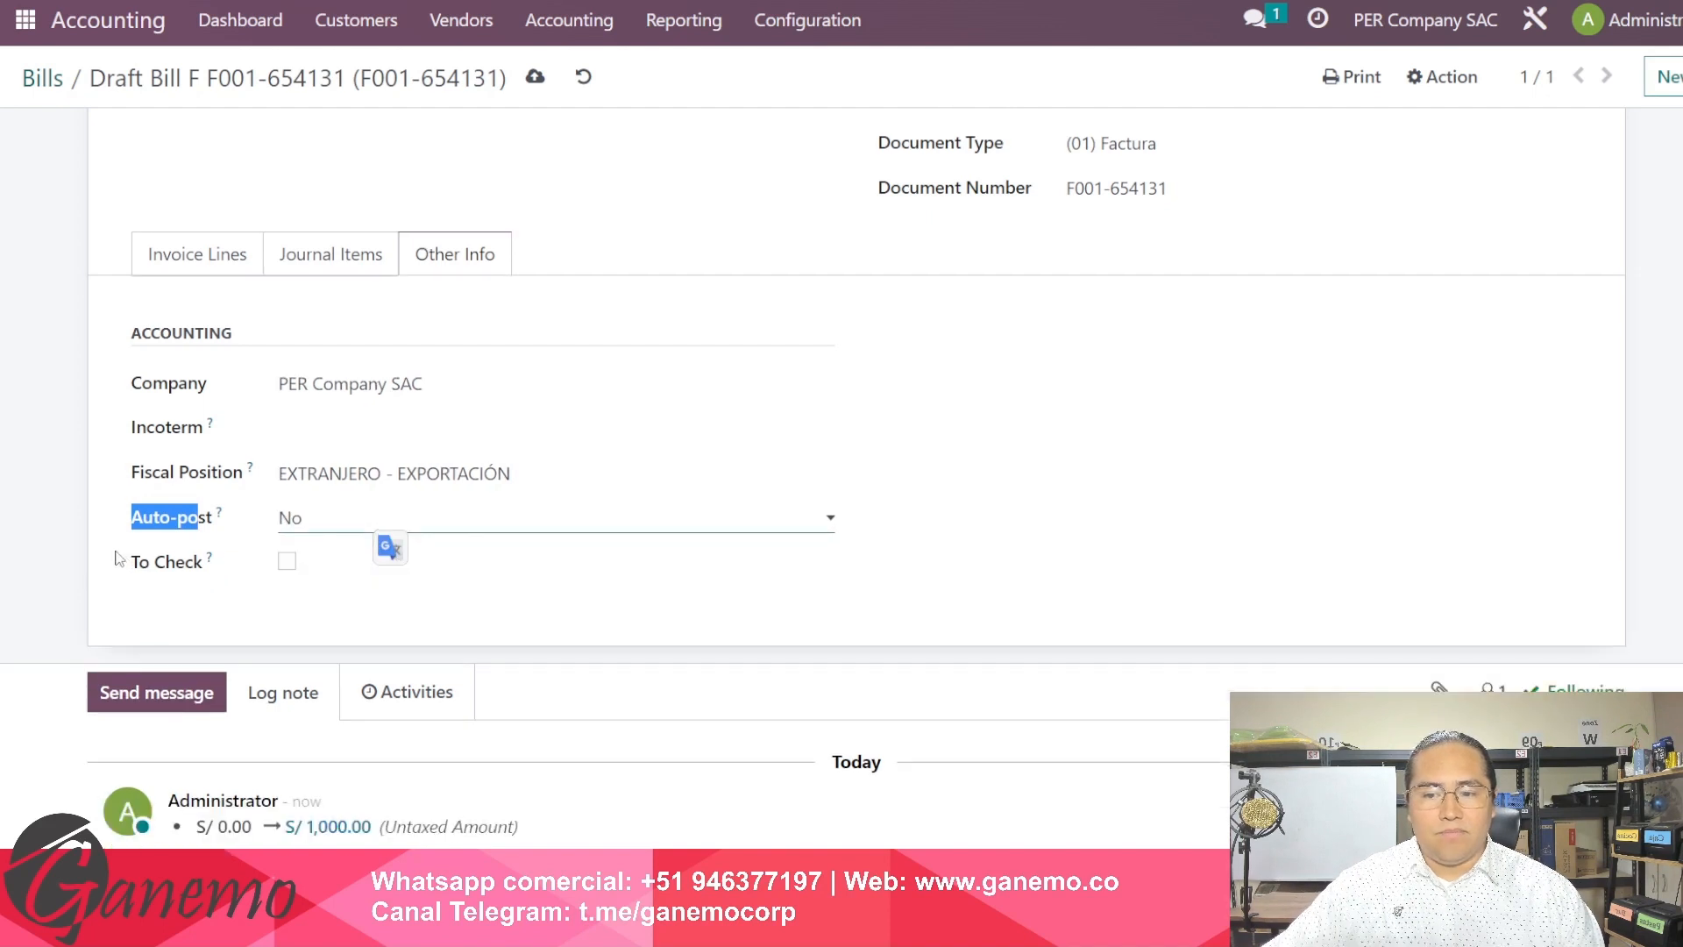
left_click(53, 589)
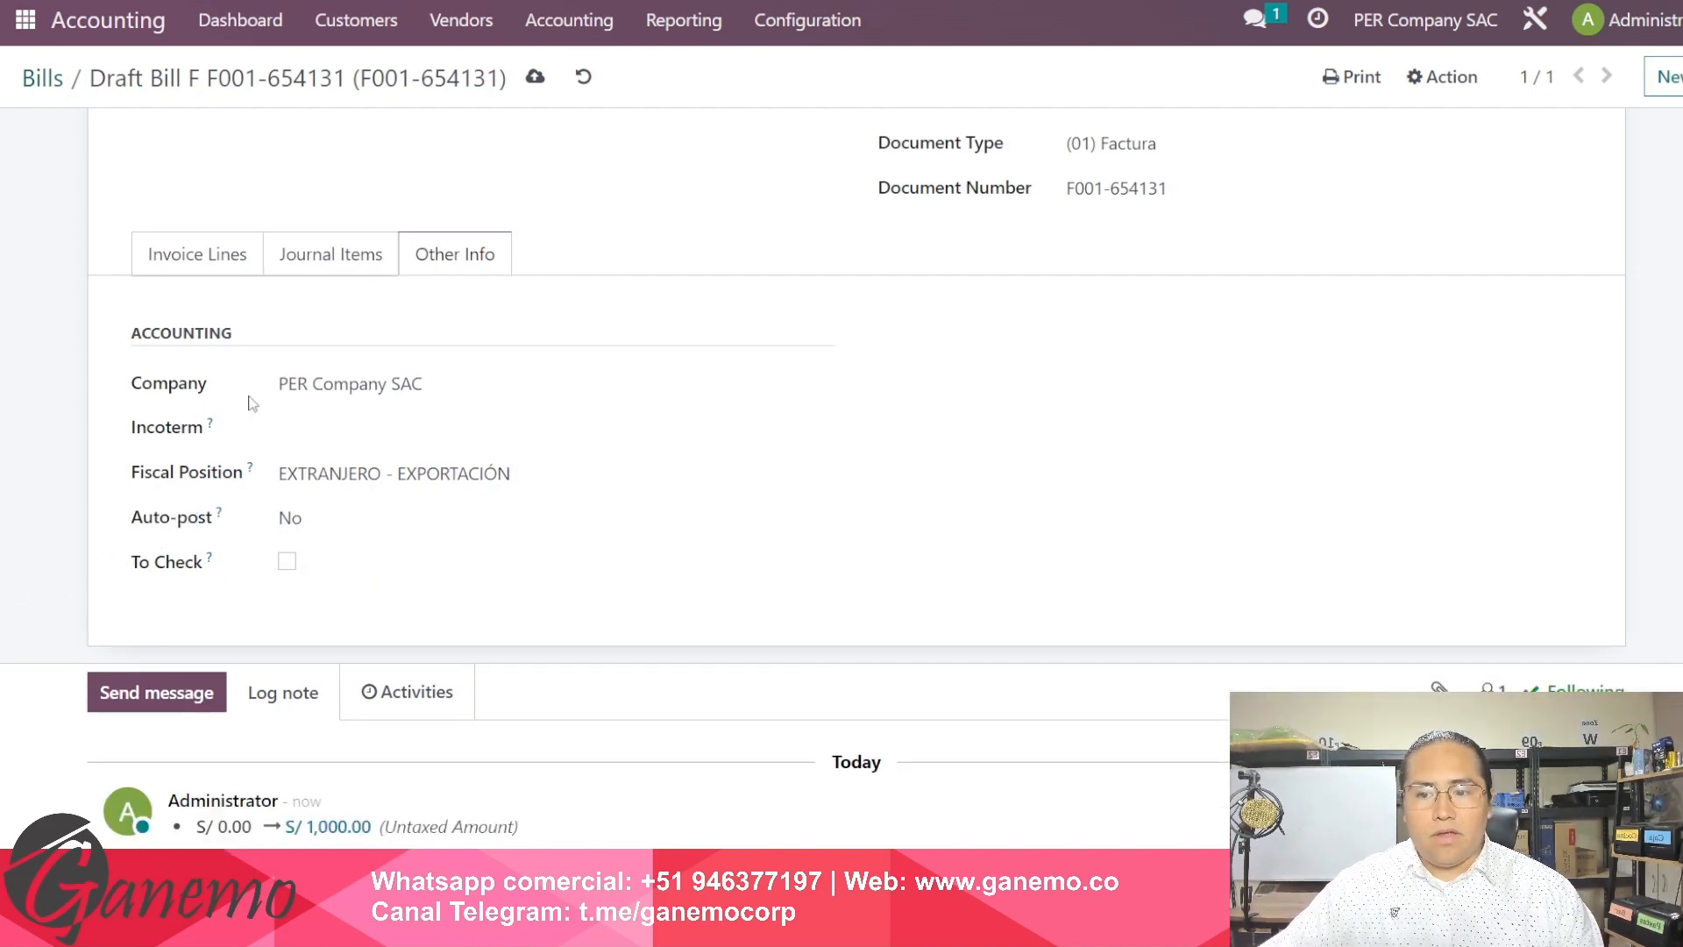
Step: Try the Monthly, Quarterly, Yearly and At Date auto-post frequencies in turn, and return Auto-post to No
left_click(320, 529)
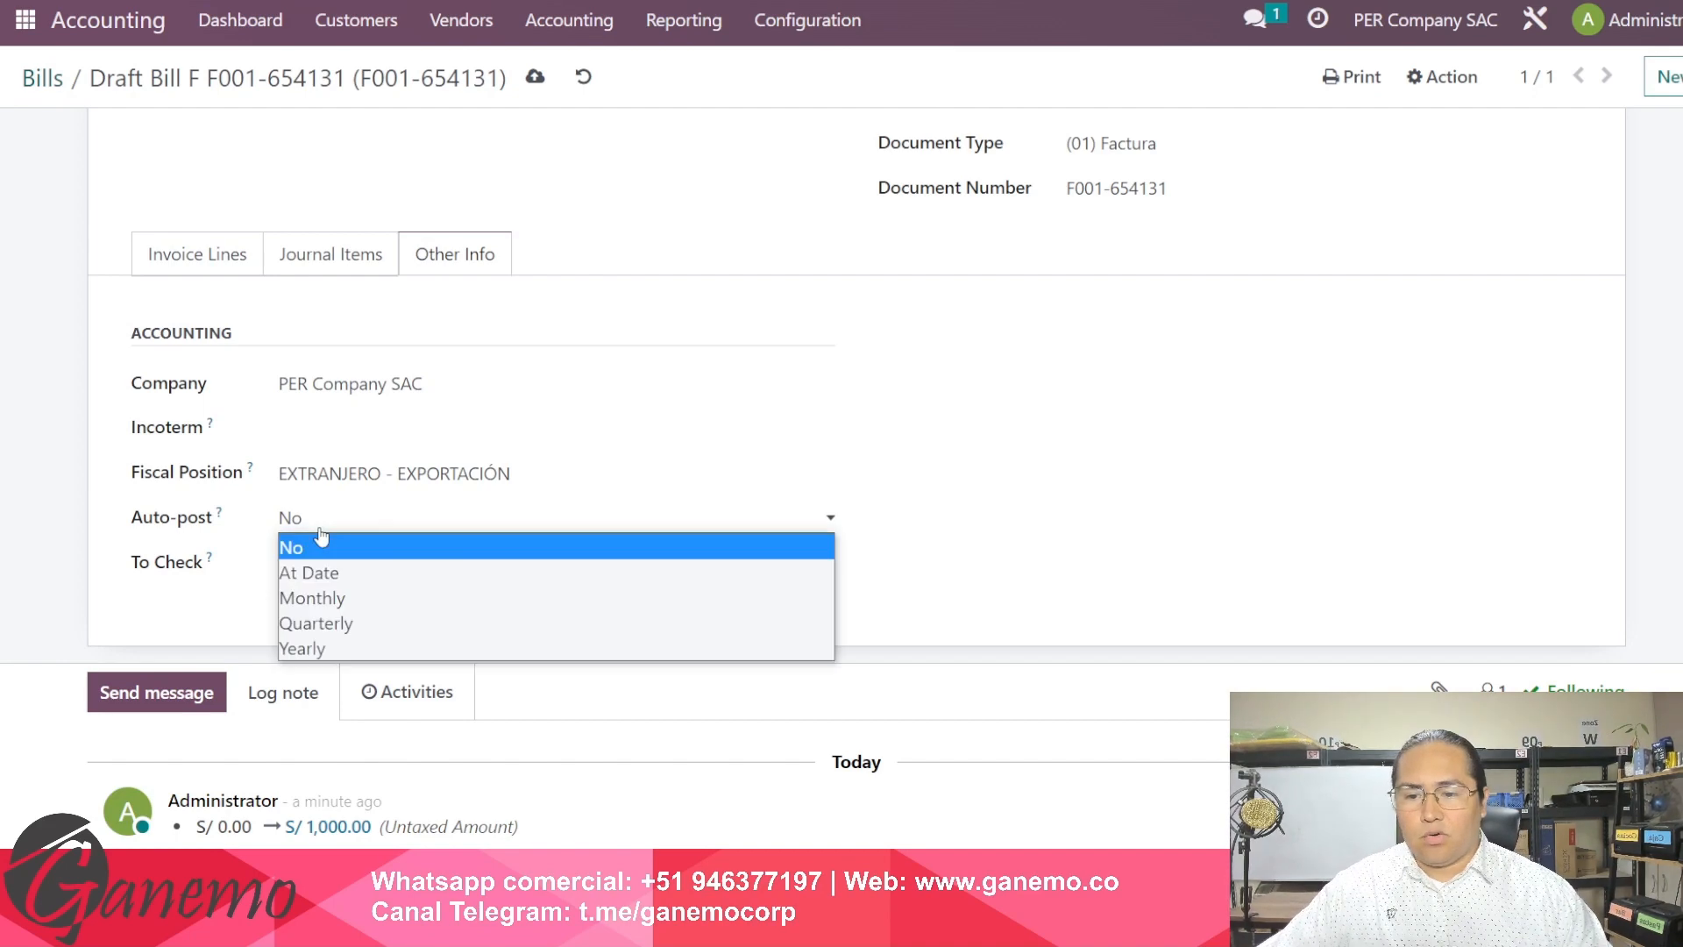
left_click(342, 596)
left_click(368, 526)
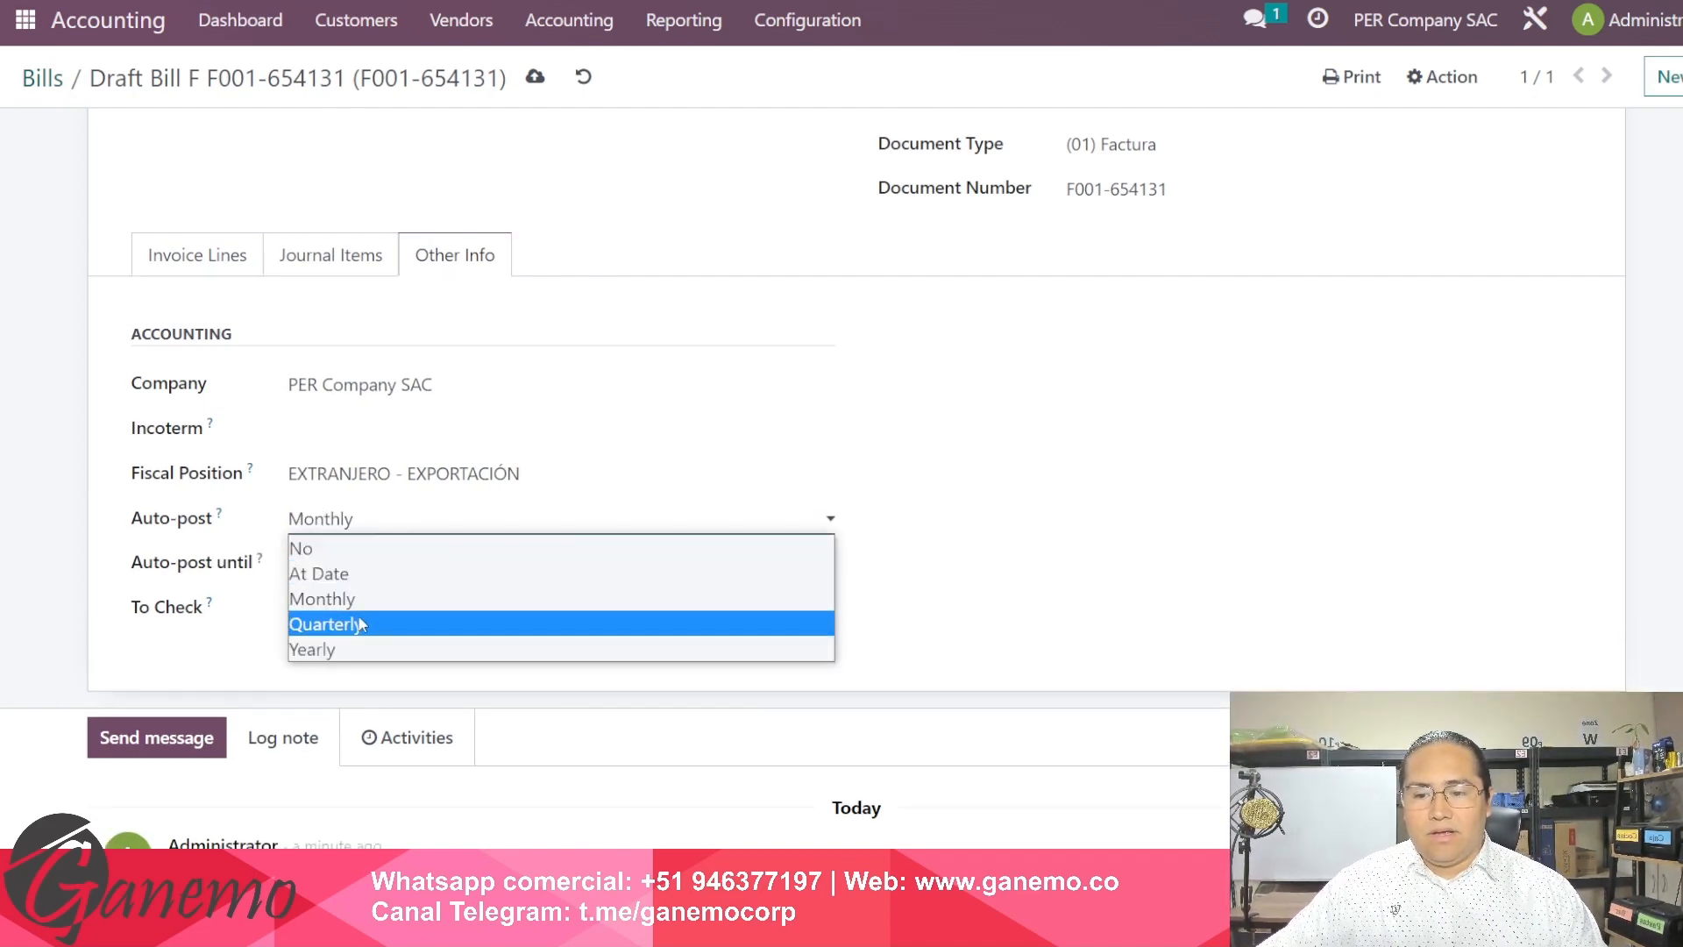
left_click(363, 626)
left_click(366, 526)
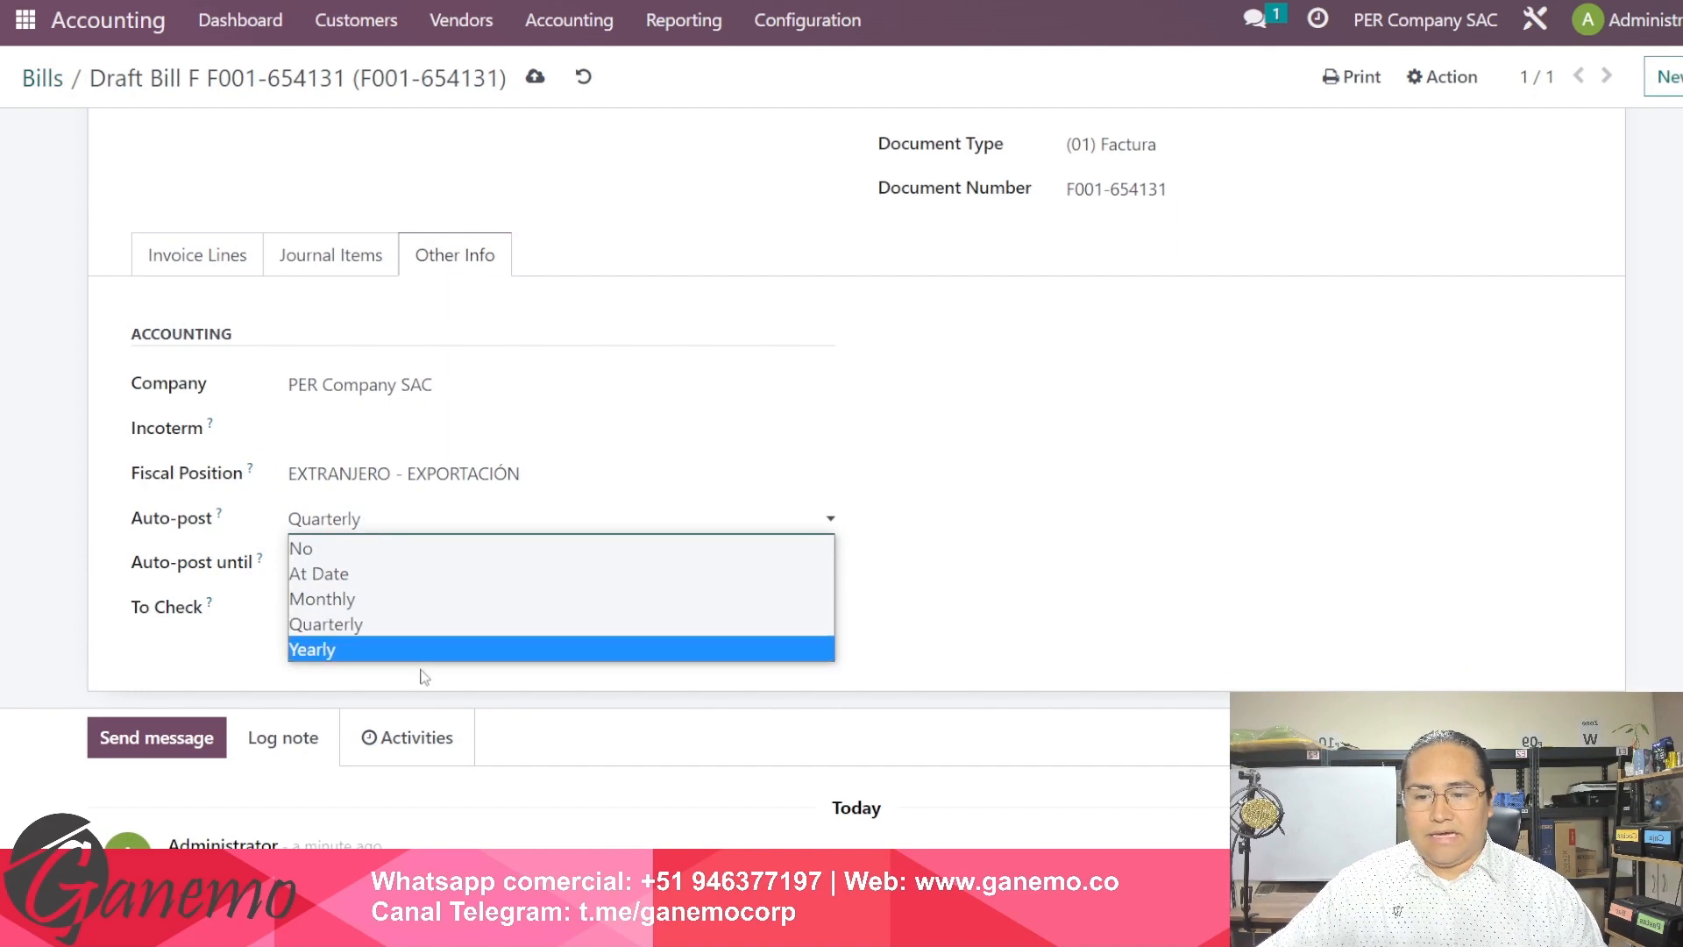
left_click(370, 647)
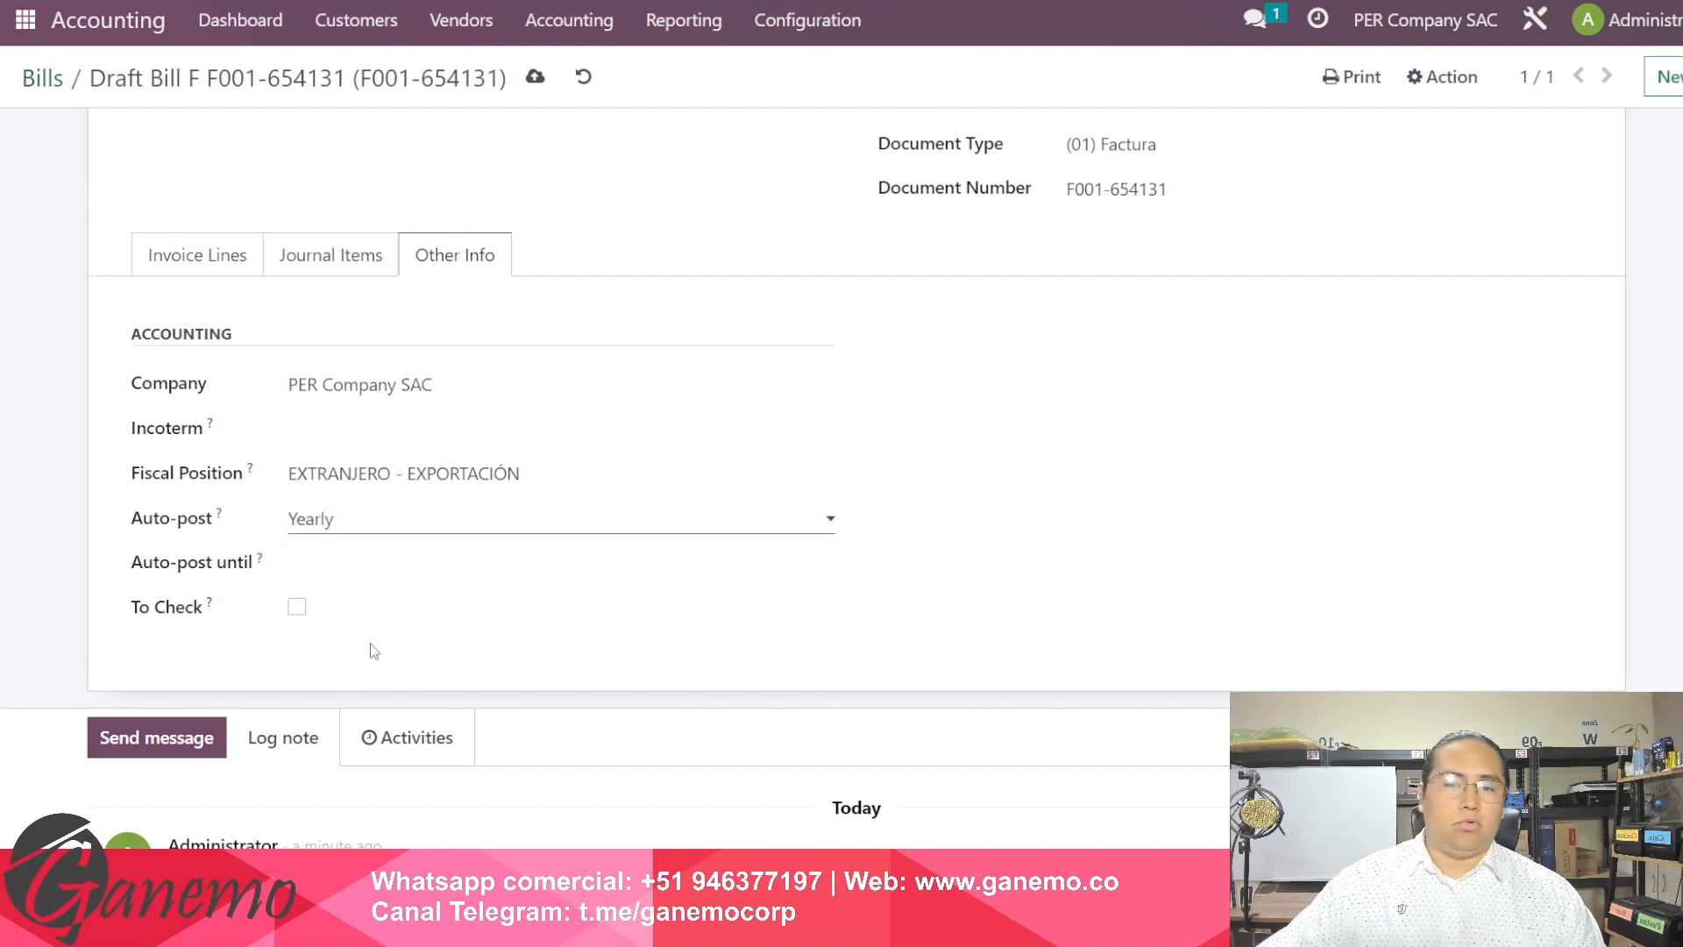
left_click(339, 521)
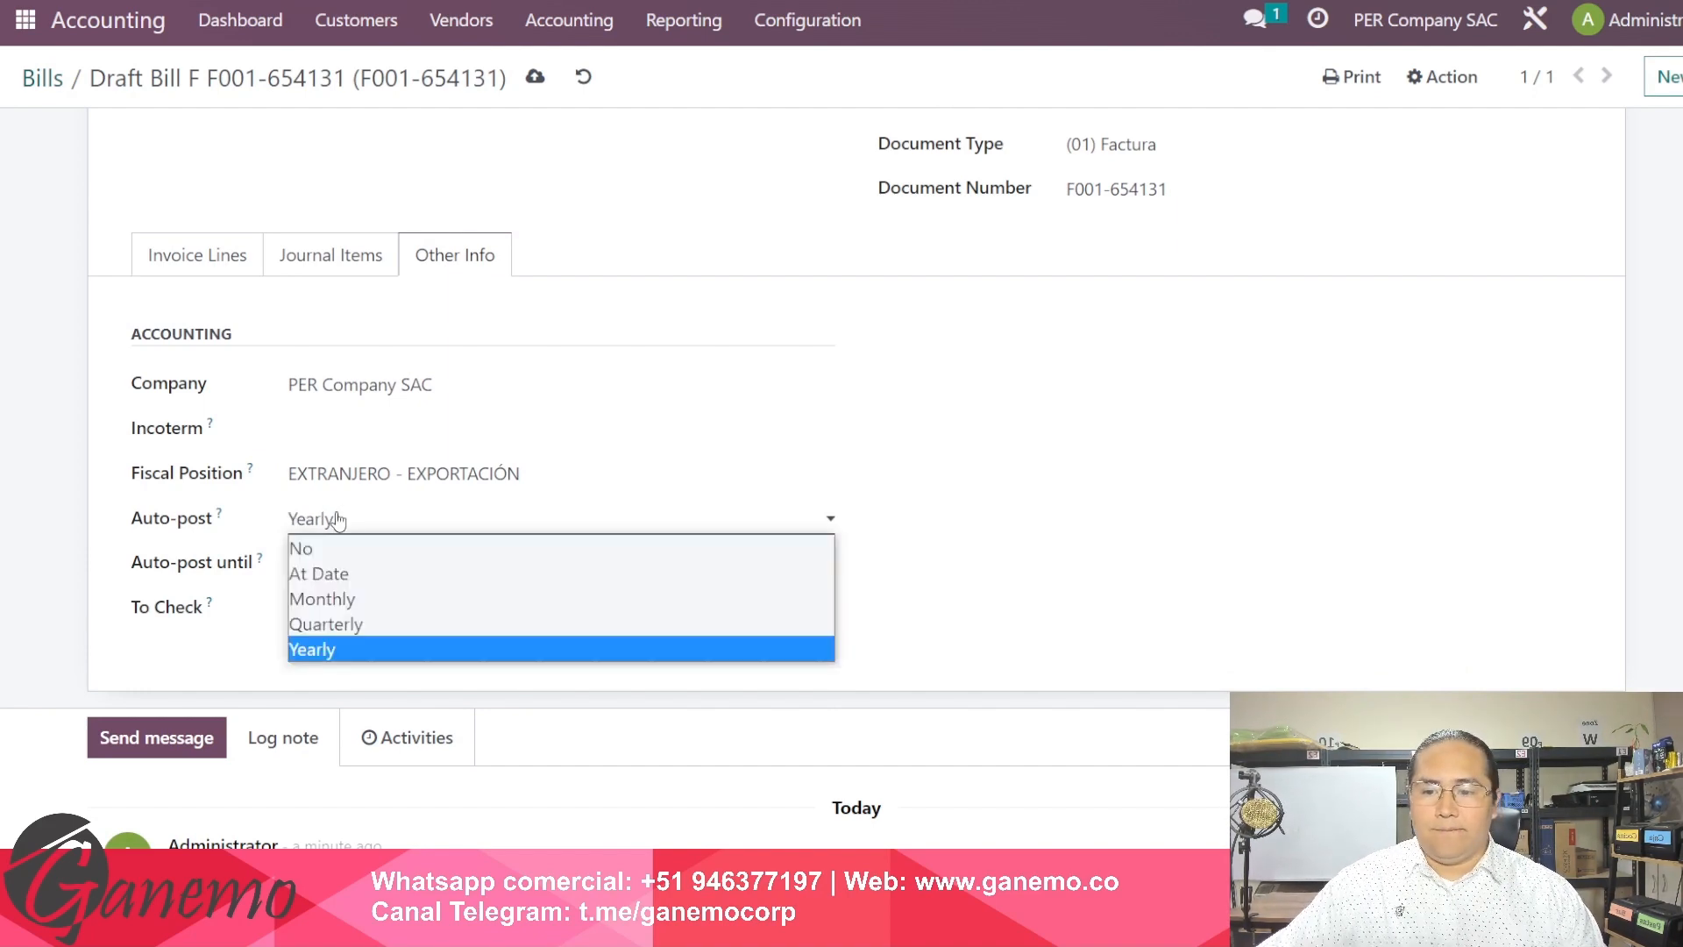
left_click(342, 579)
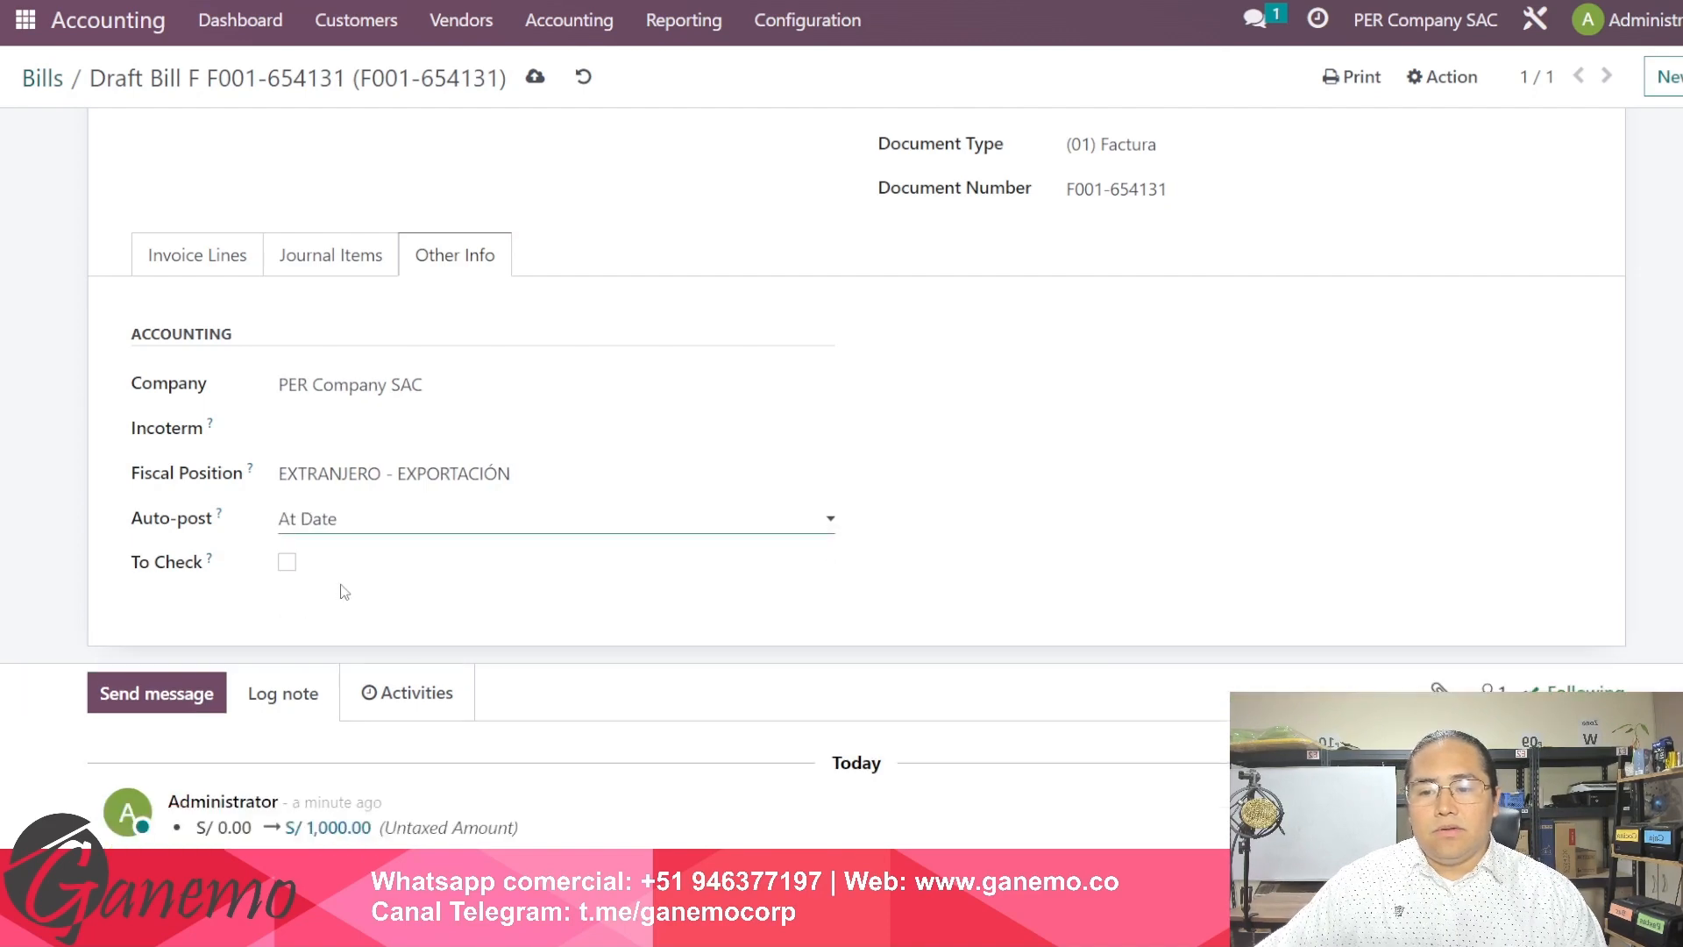
left_click(321, 530)
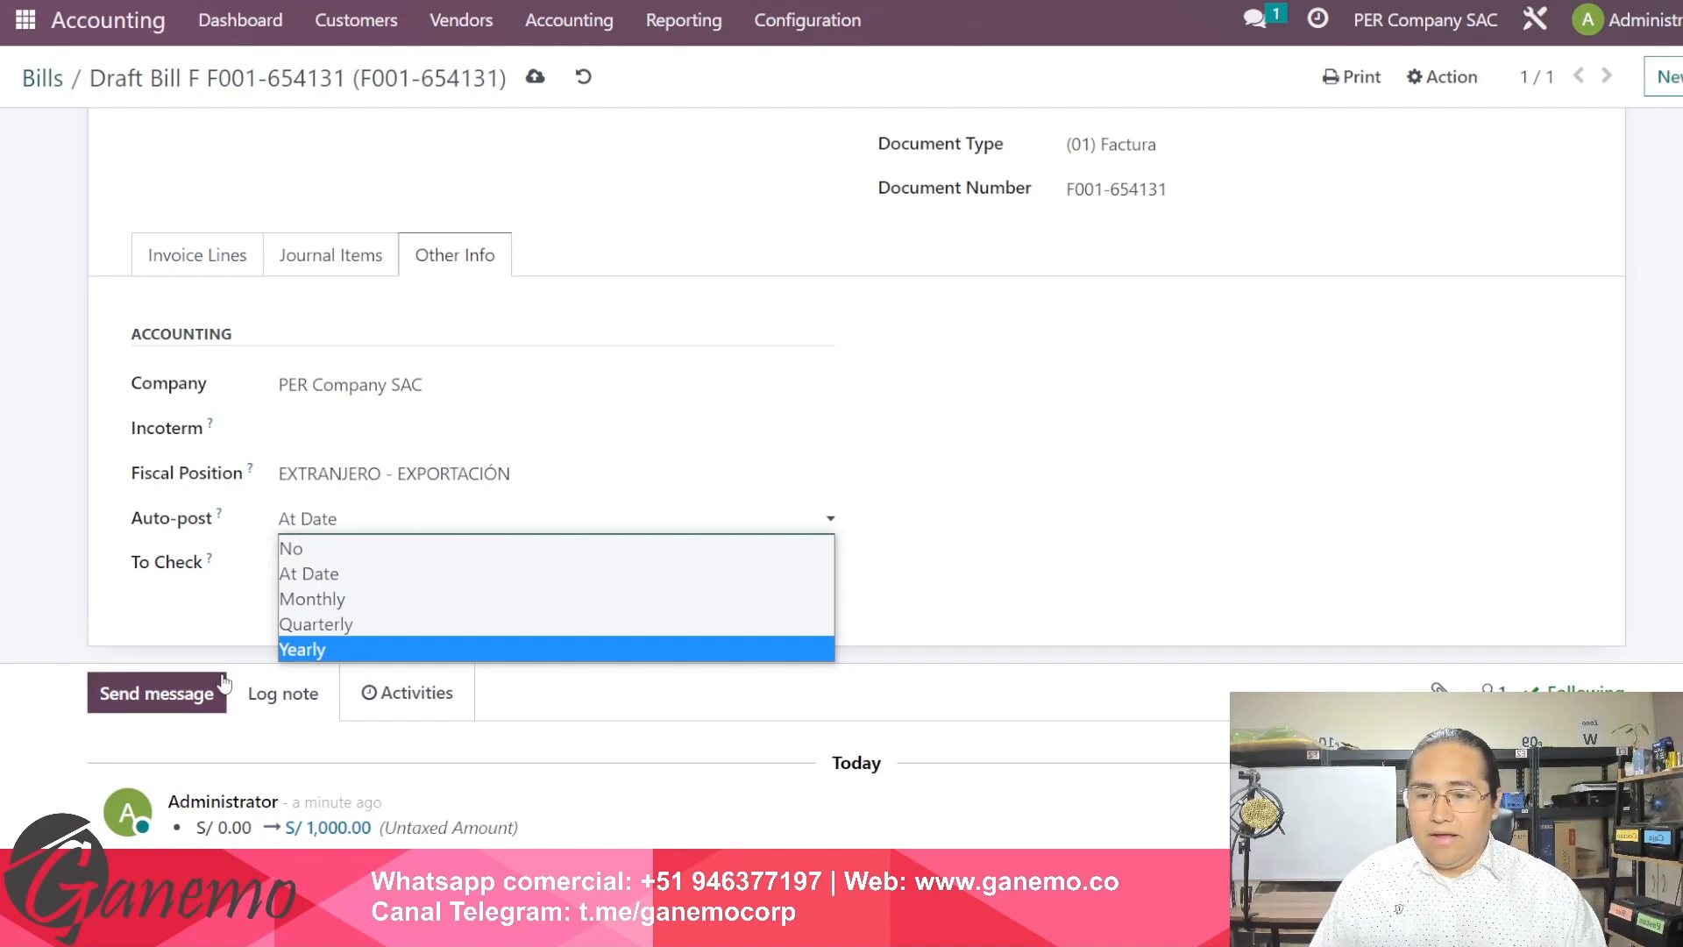
left_click(303, 550)
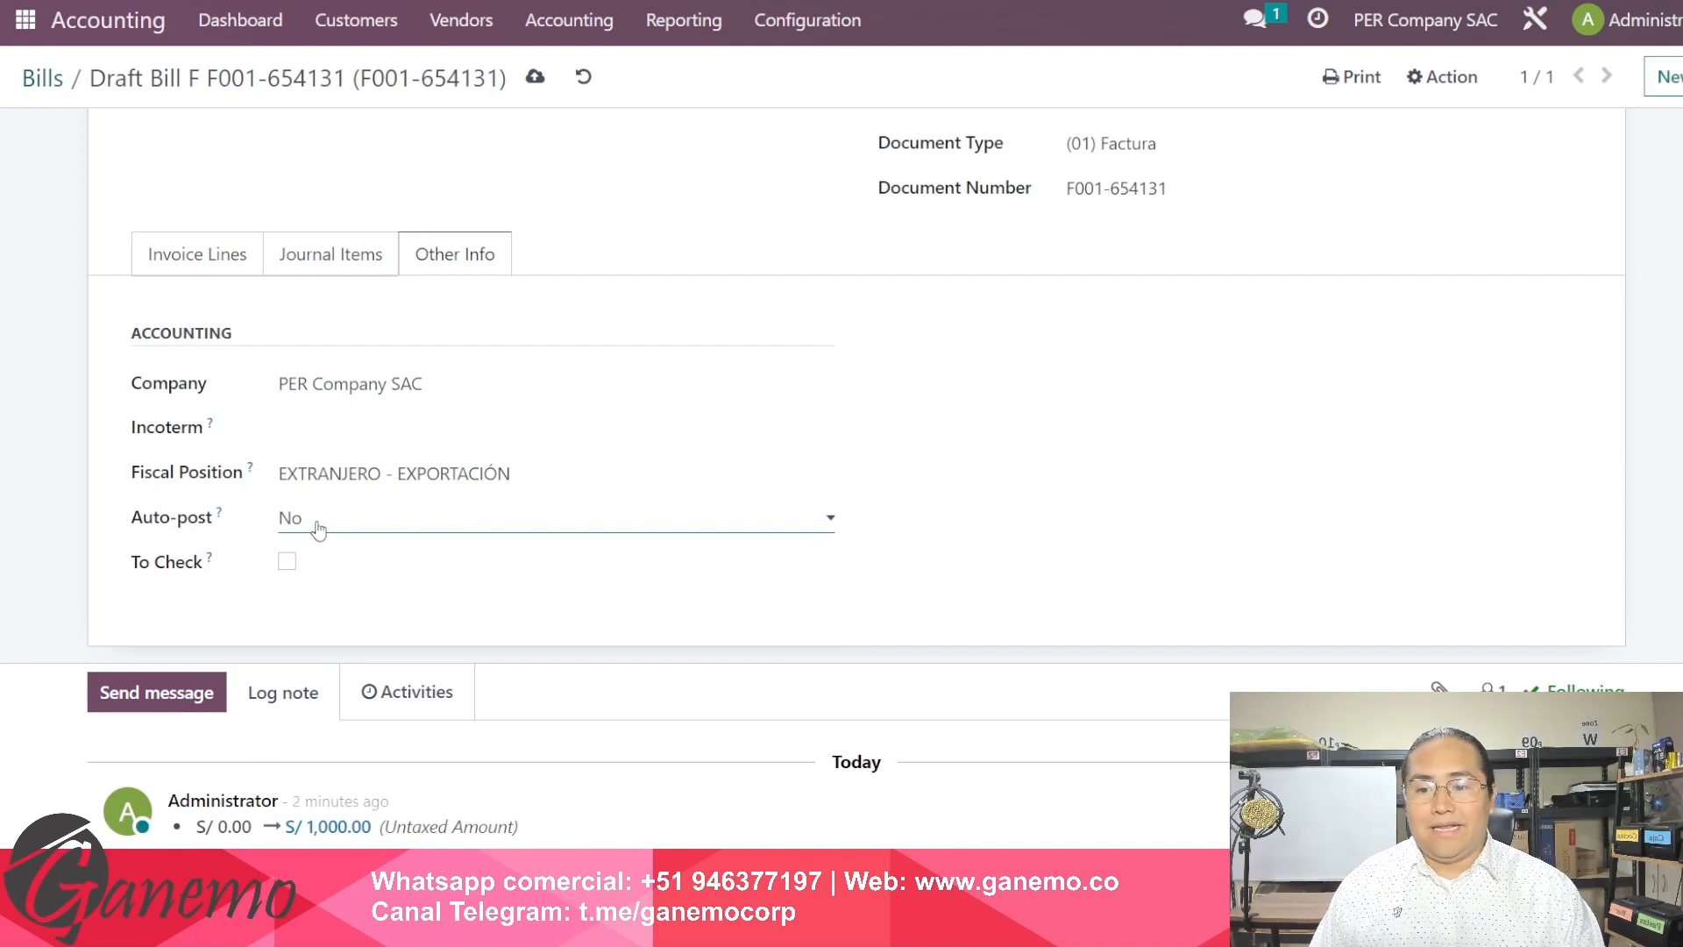
left_click(321, 526)
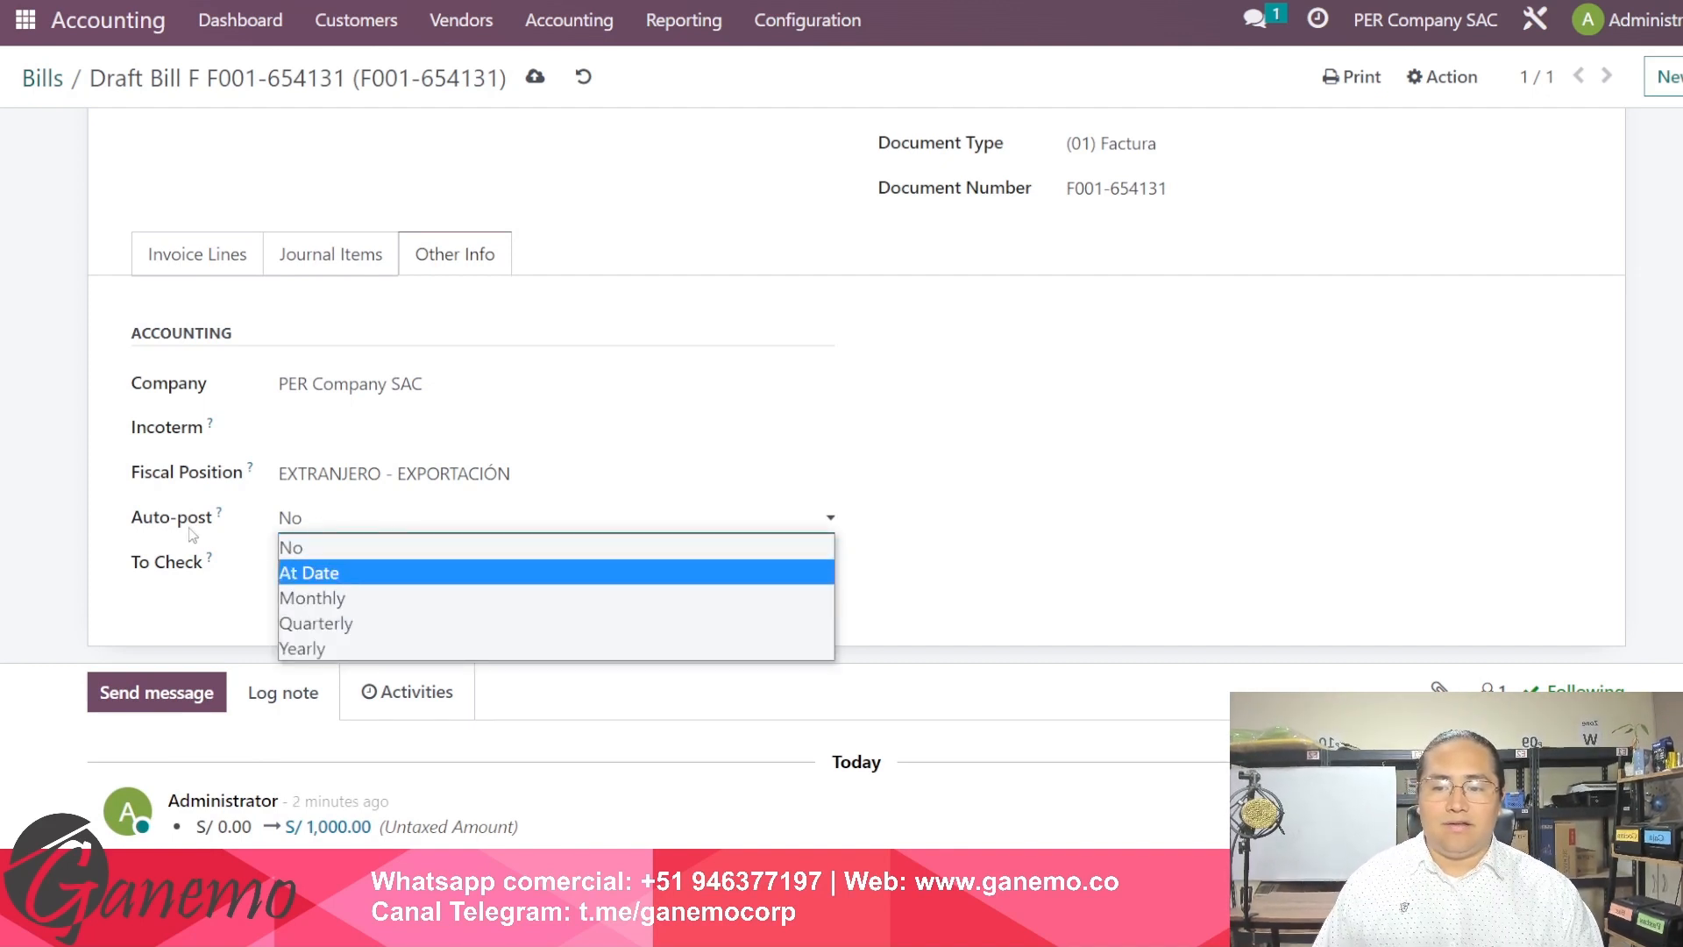
left_click(72, 551)
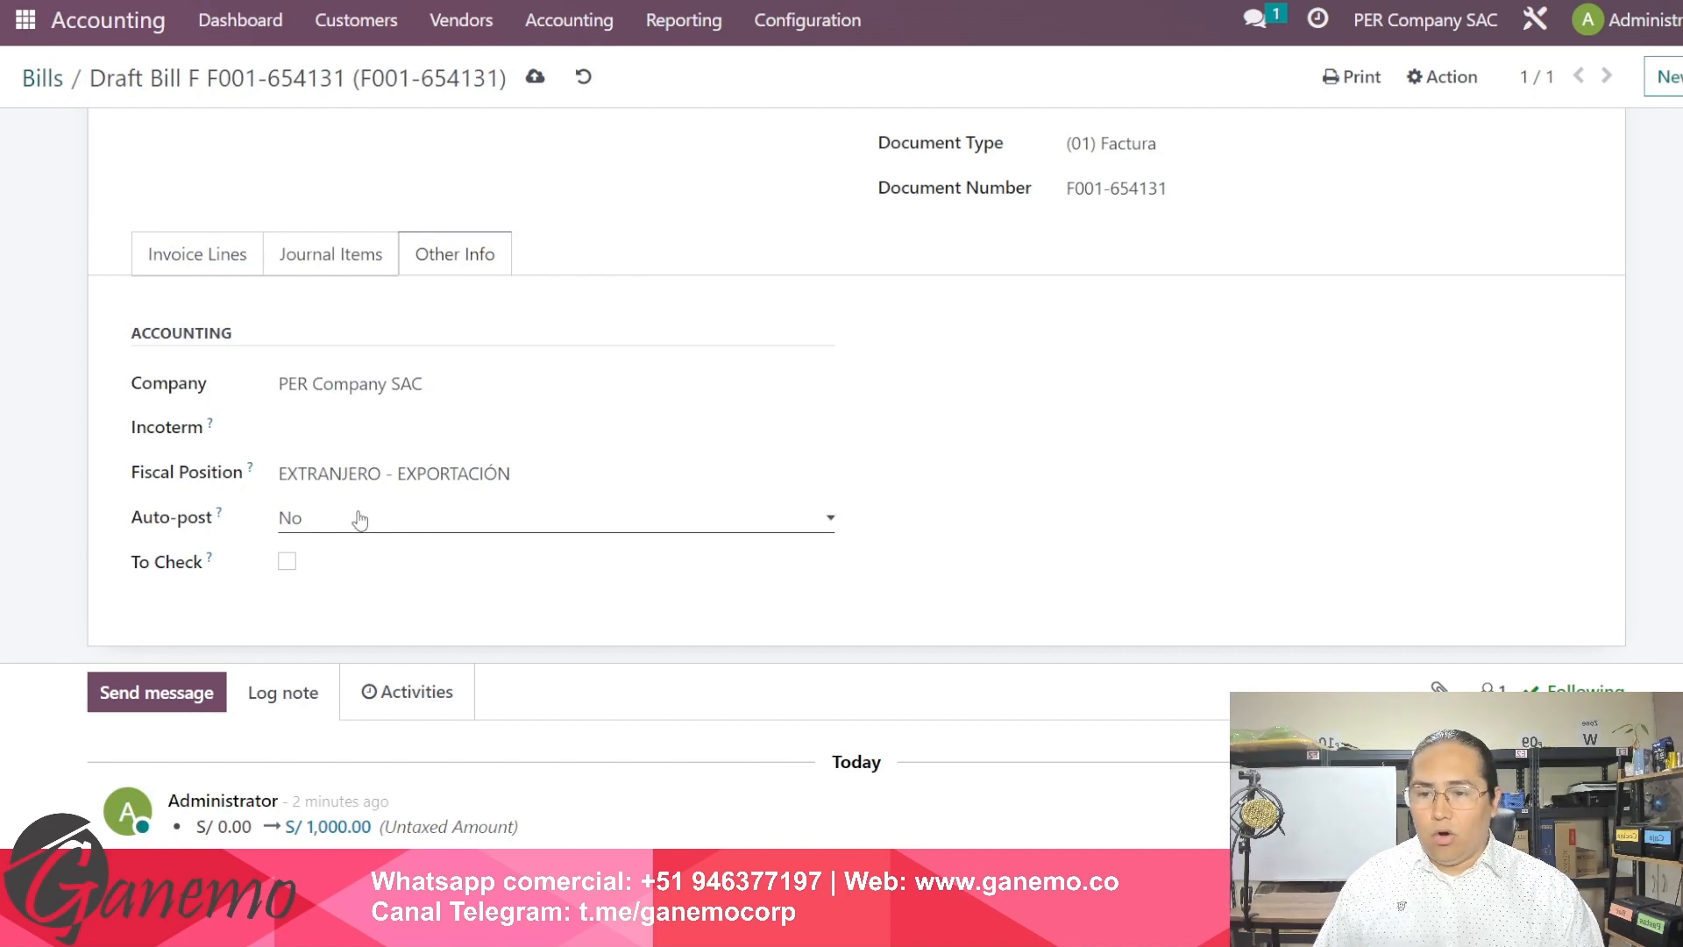
Step: Review the bill's invoice lines and other information, and examine the Auto-Complete field and the bill number in the header
scroll(608, 552, "up", 1)
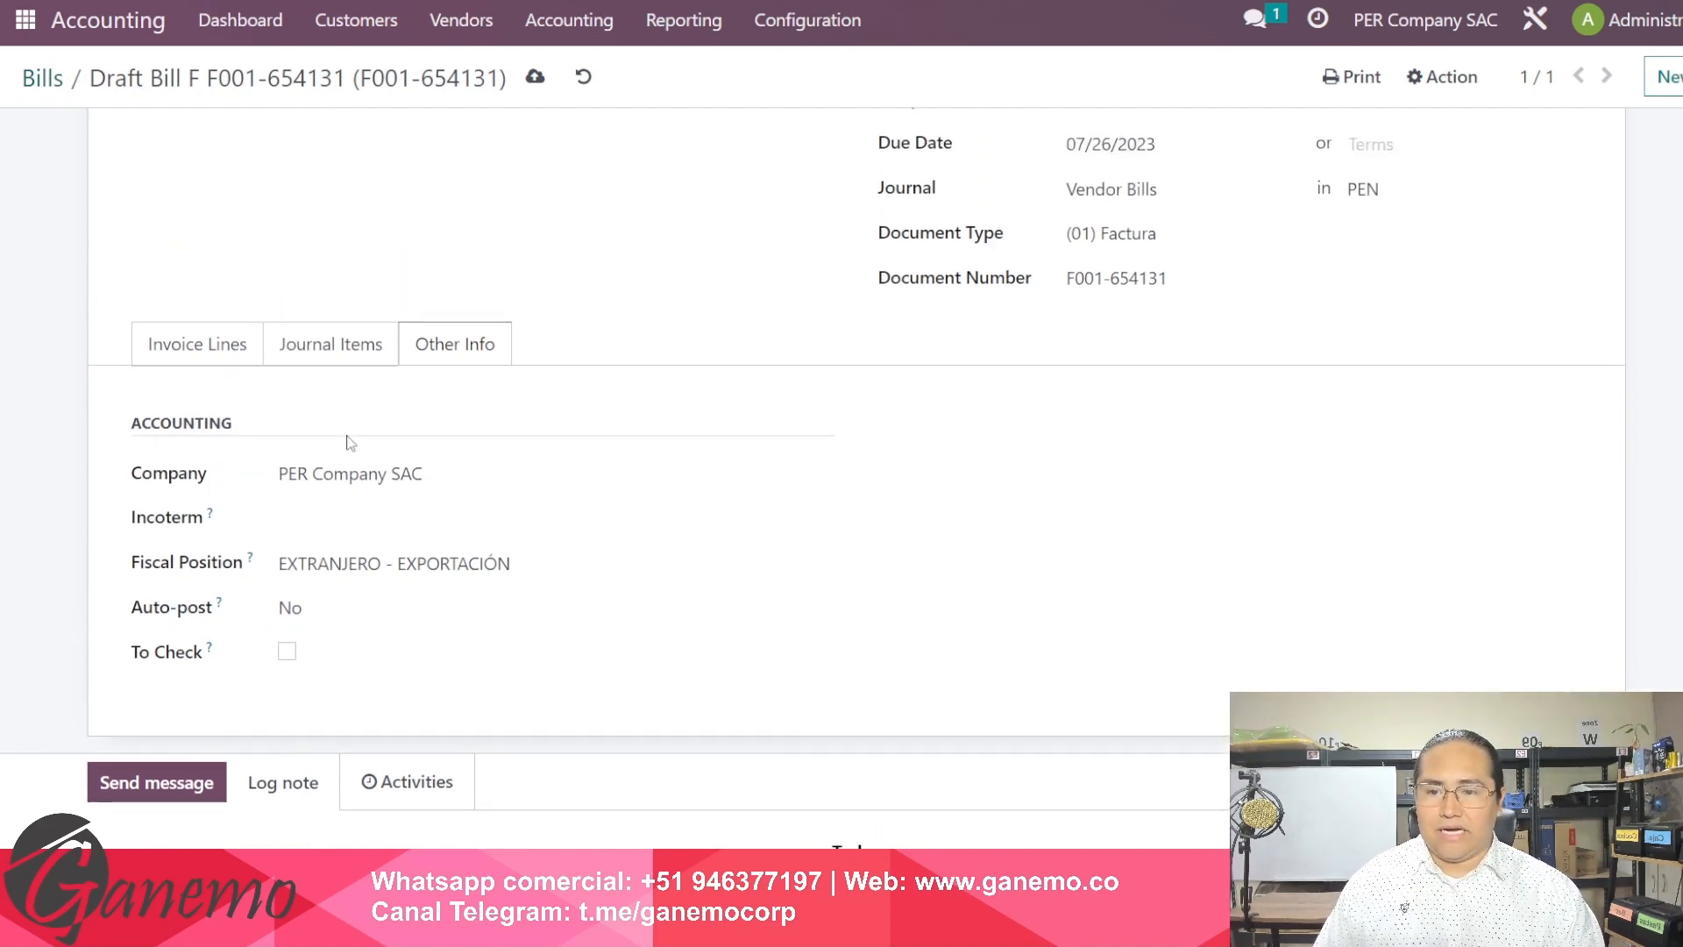
left_click(220, 344)
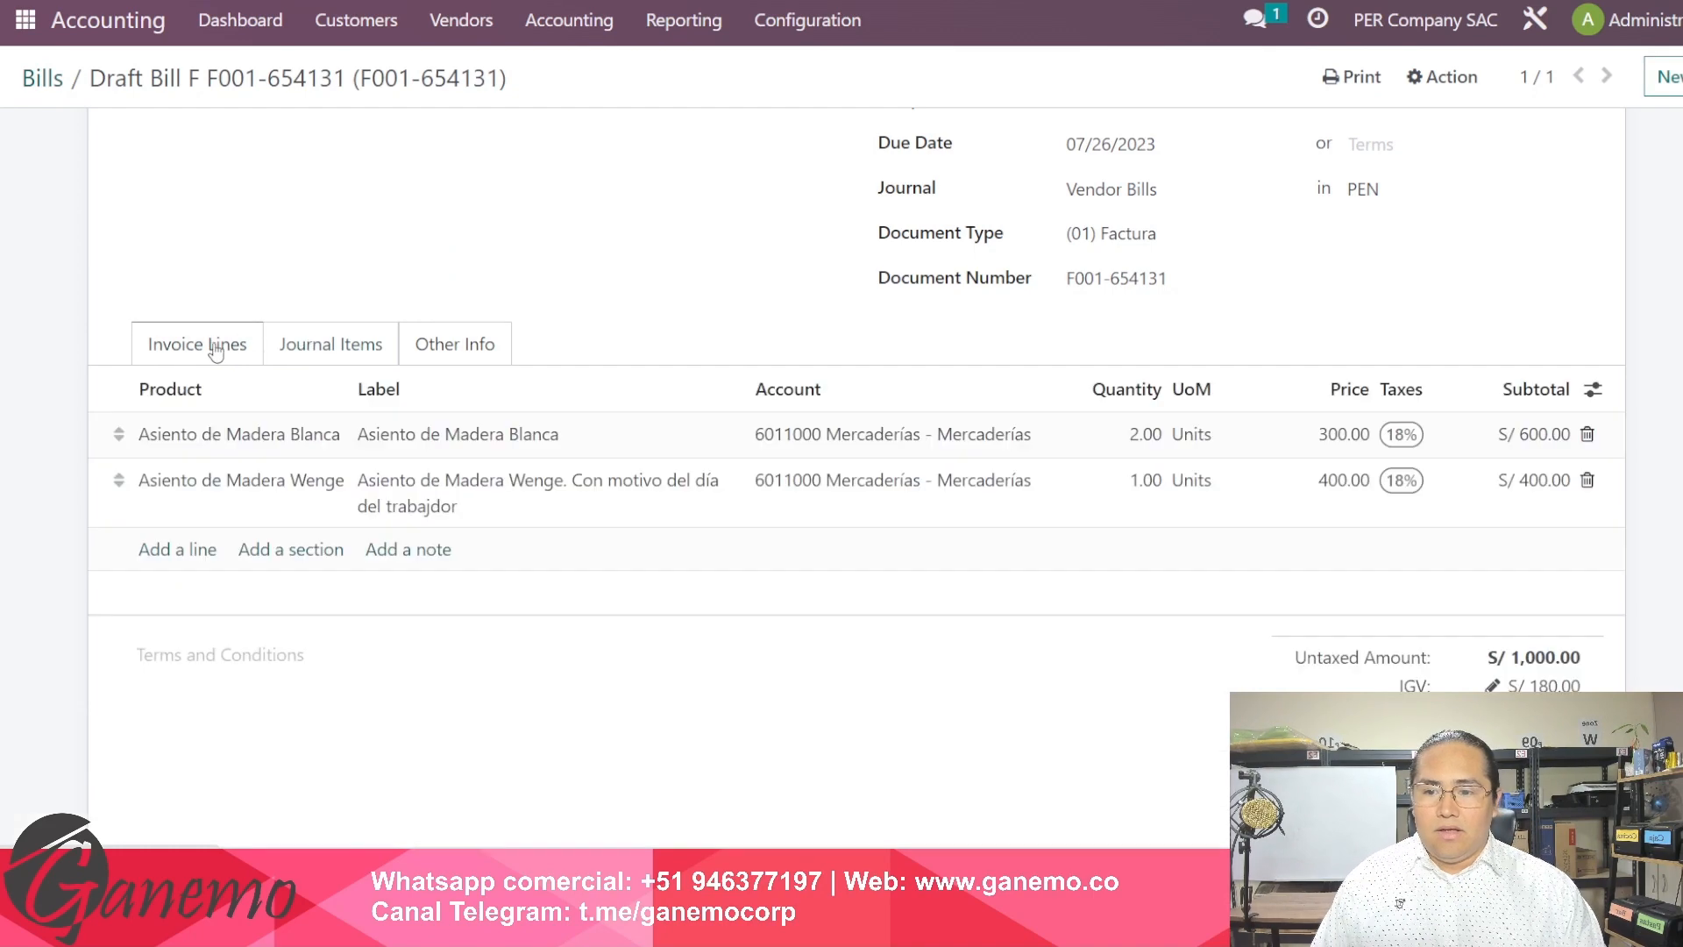
left_click(482, 349)
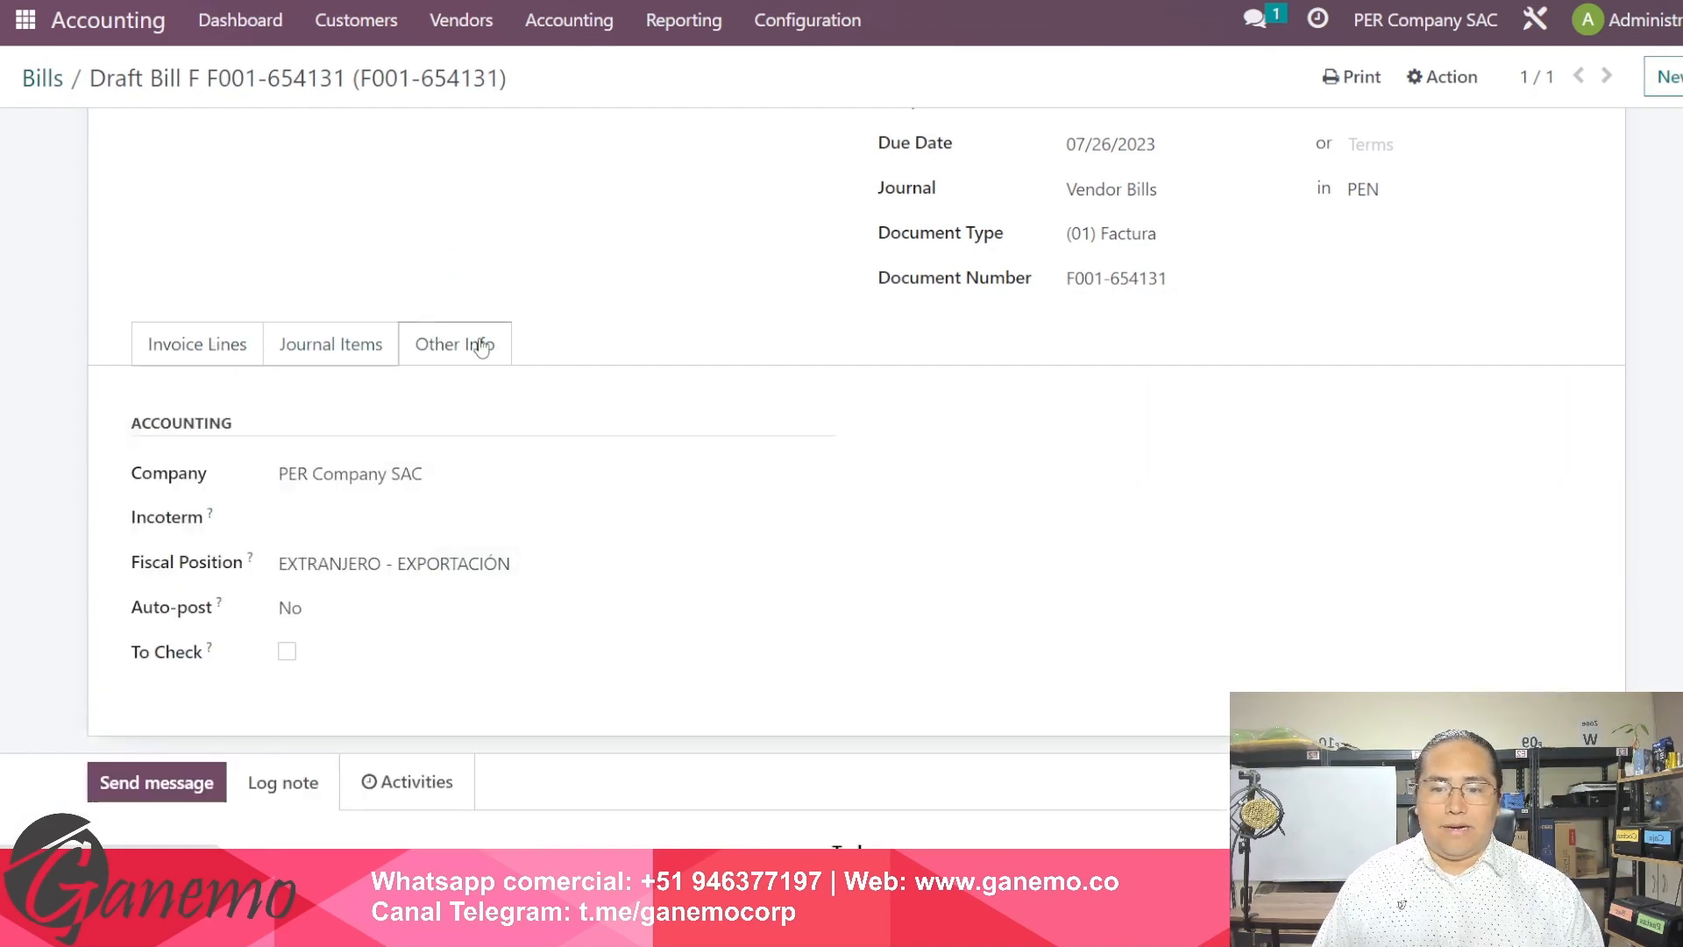
left_click(229, 349)
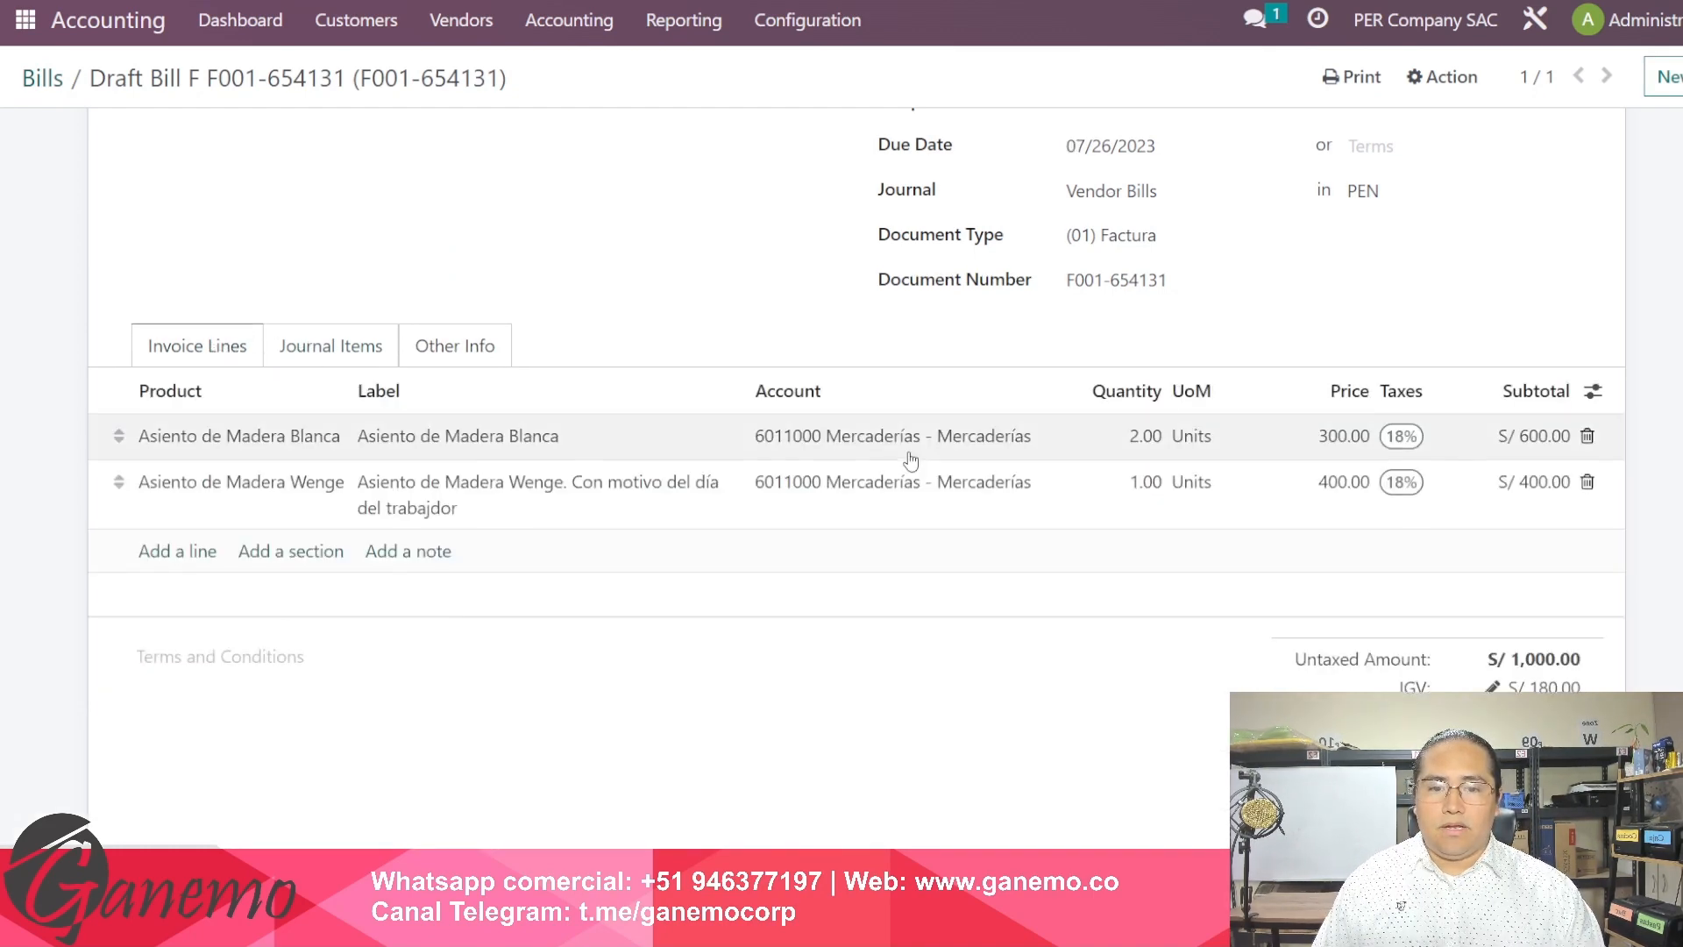
scroll(907, 456, "up", 3)
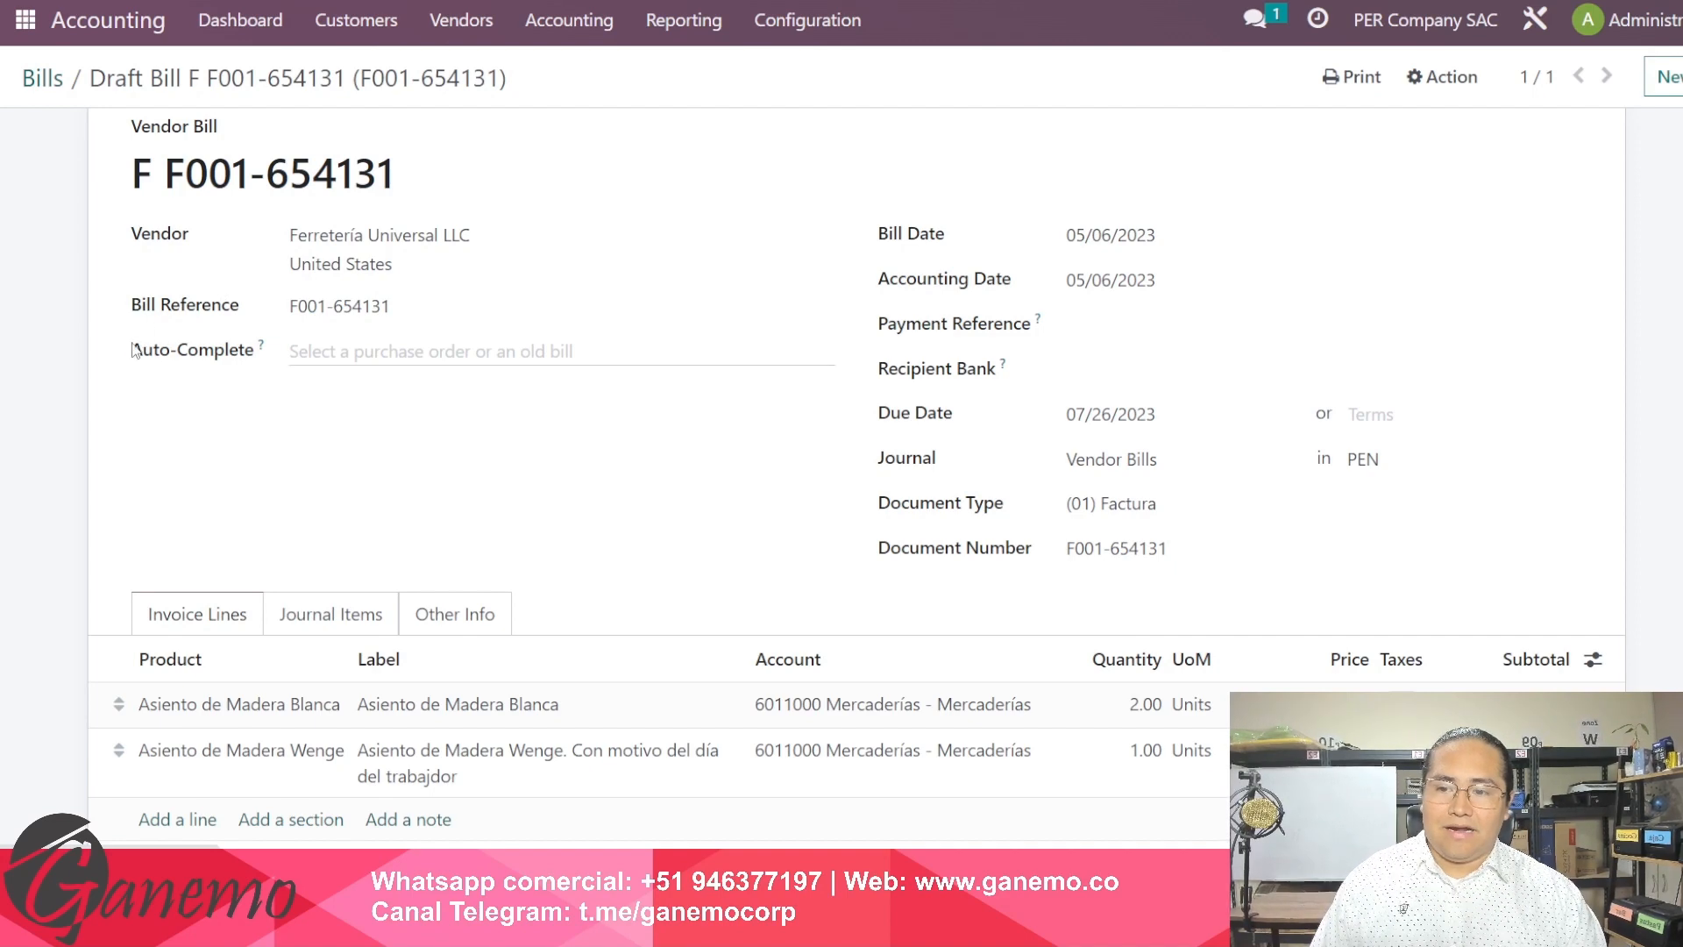
left_click_drag(131, 350, 282, 363)
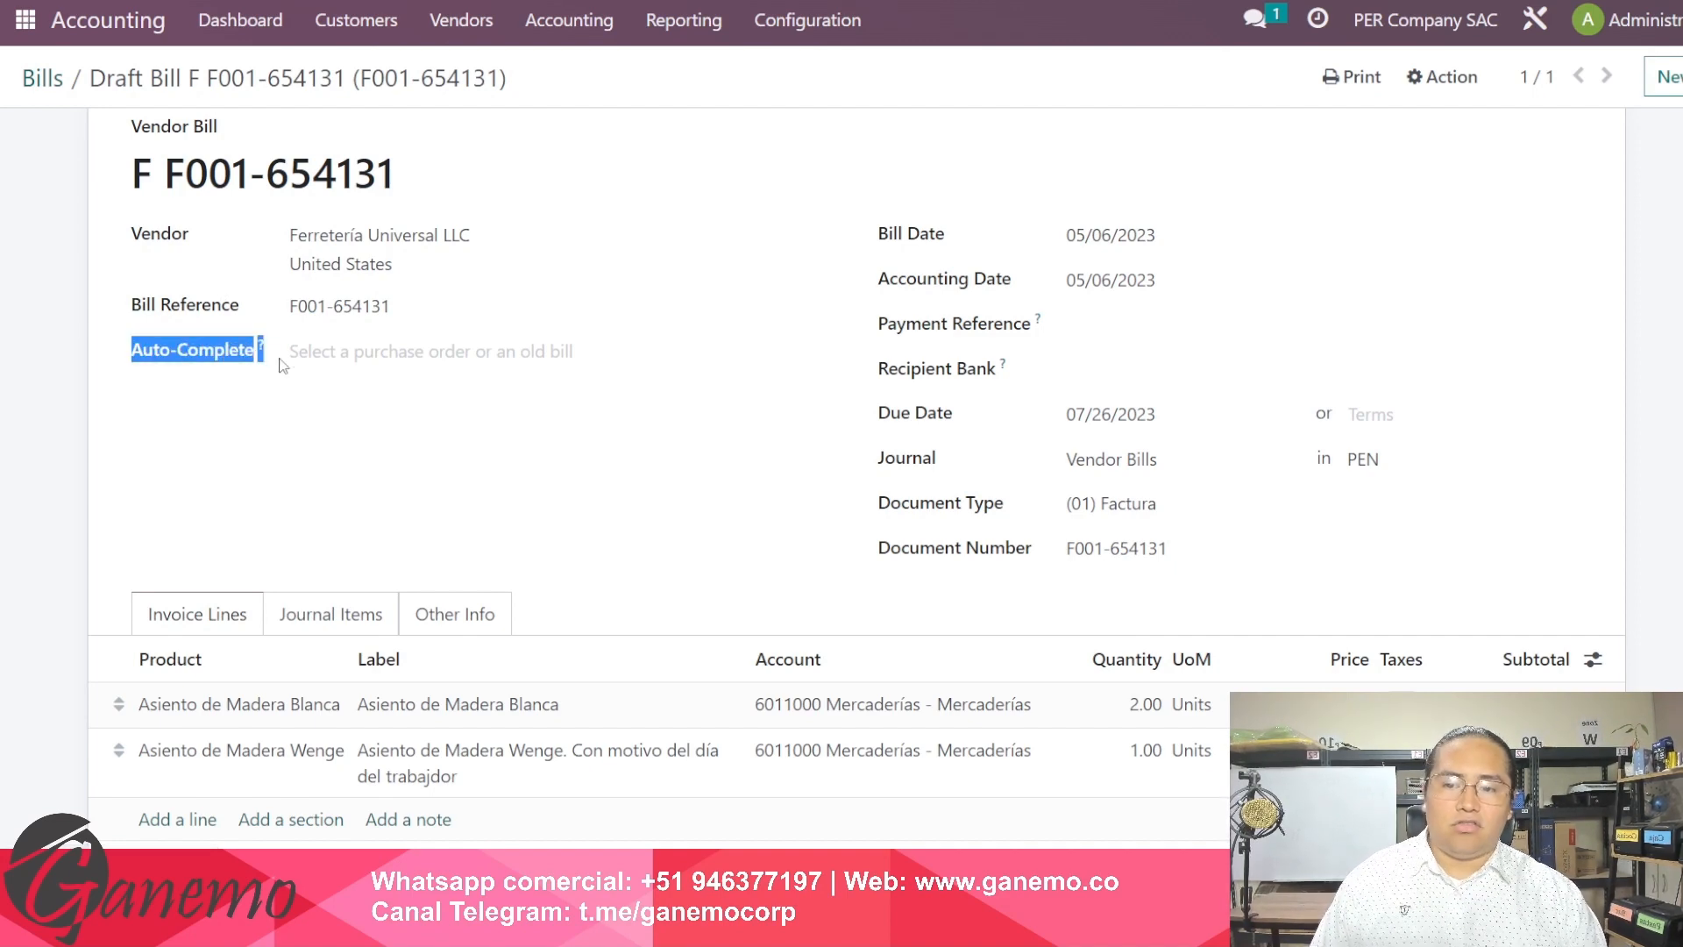
left_click(406, 524)
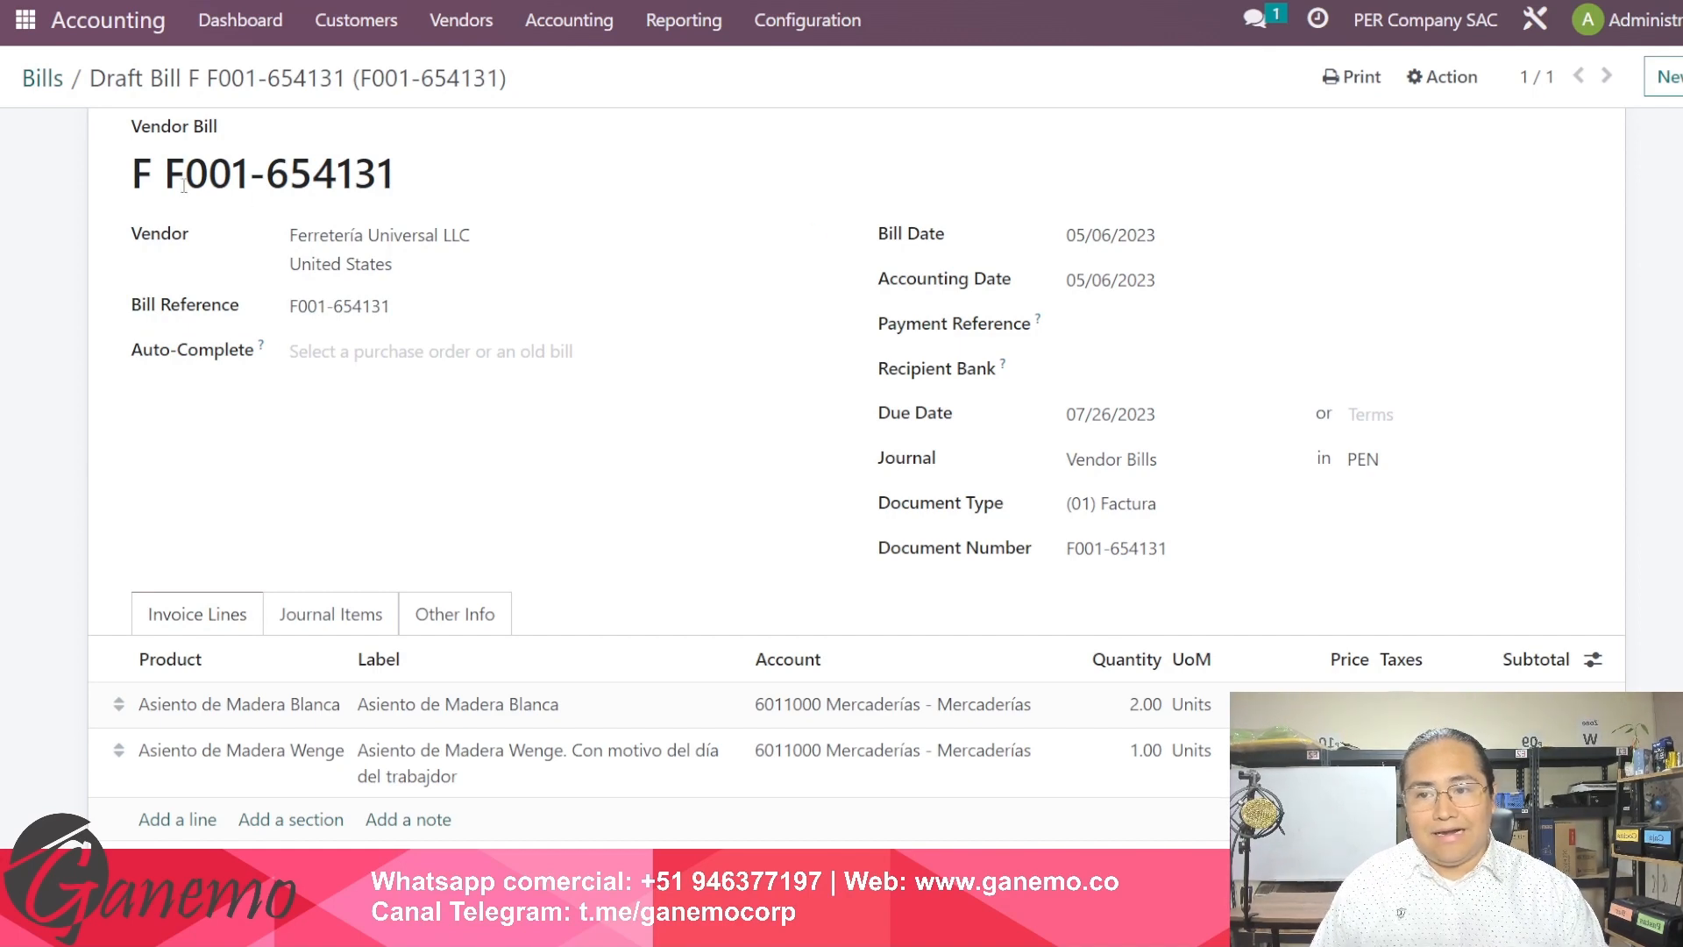
left_click_drag(185, 180, 397, 180)
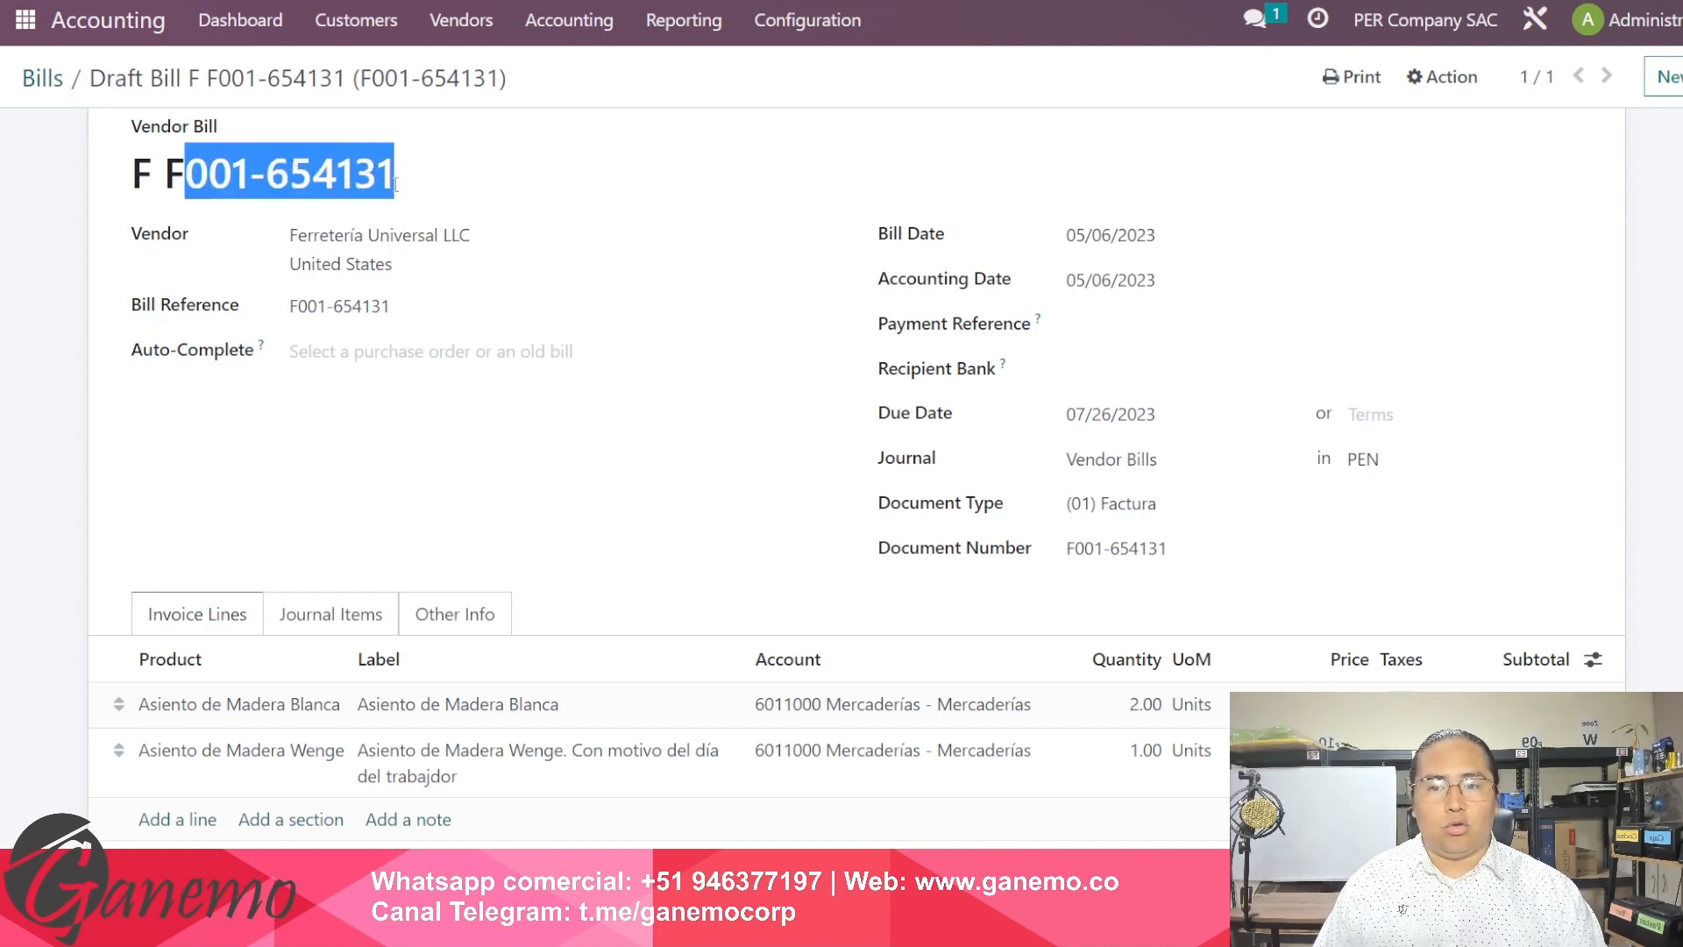
left_click(556, 576)
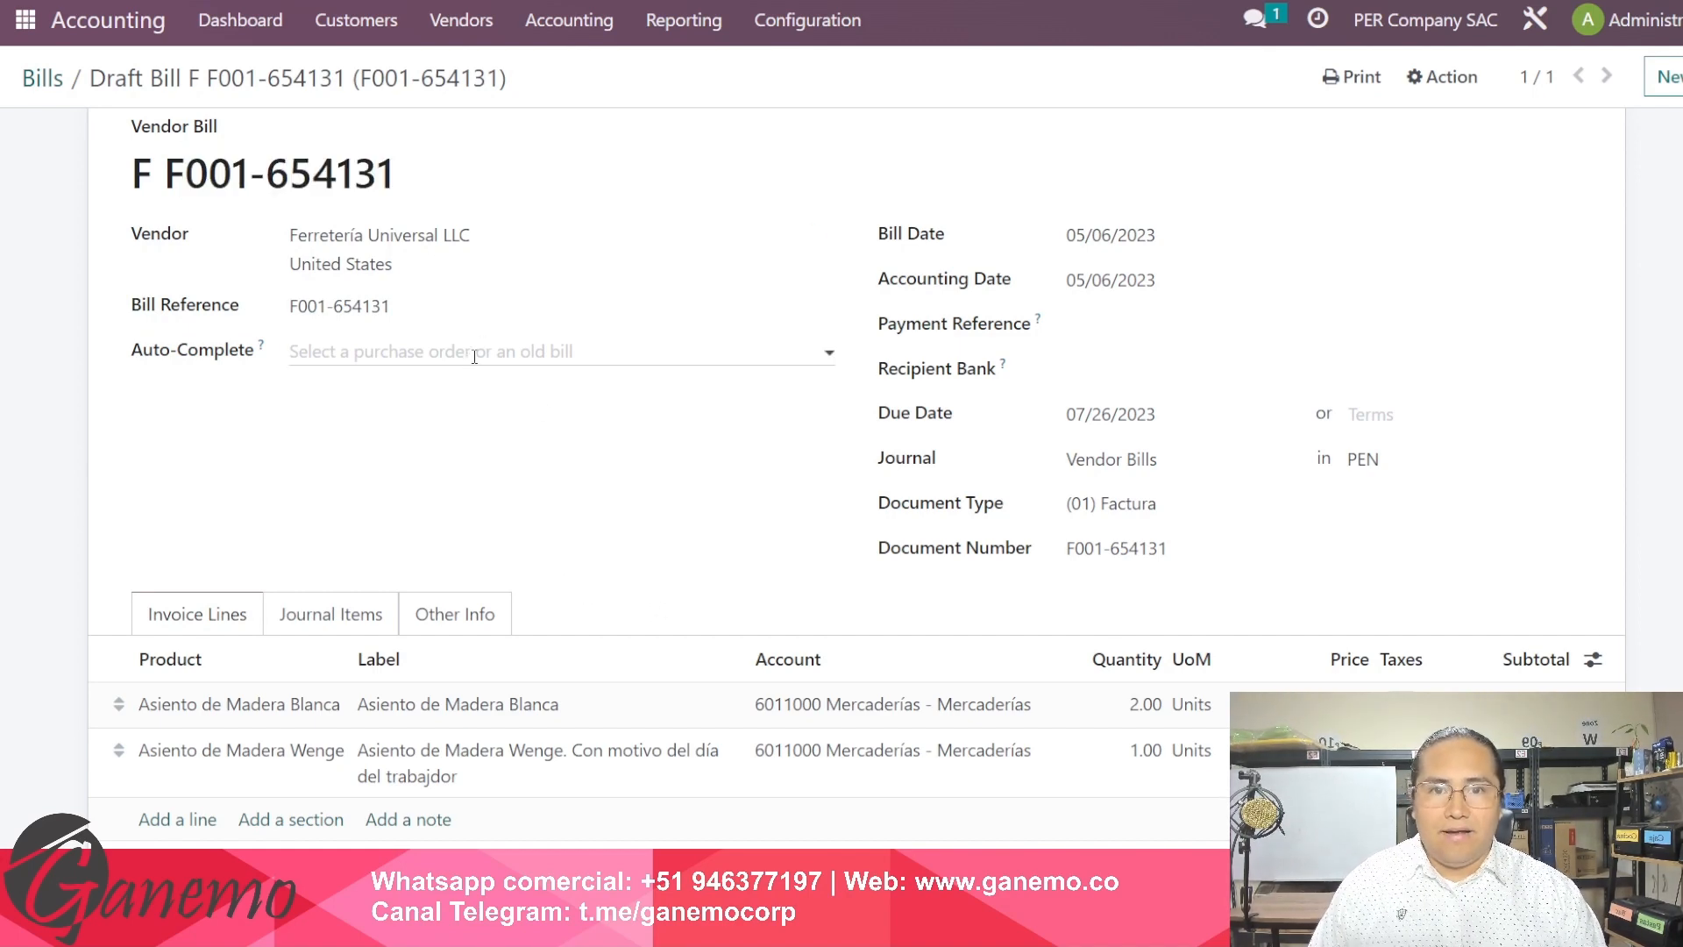